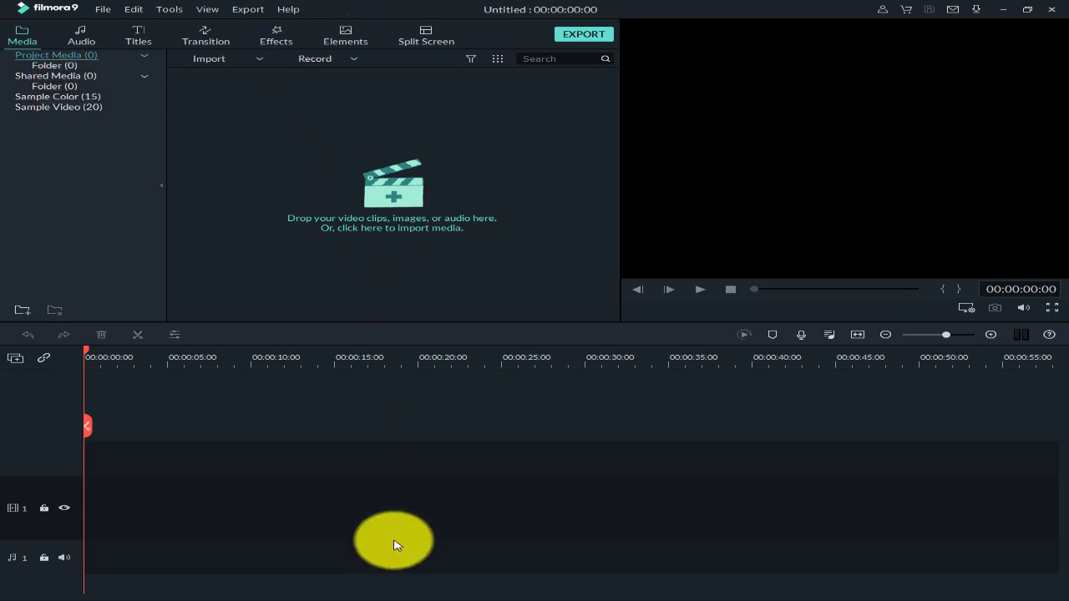
click(107, 12)
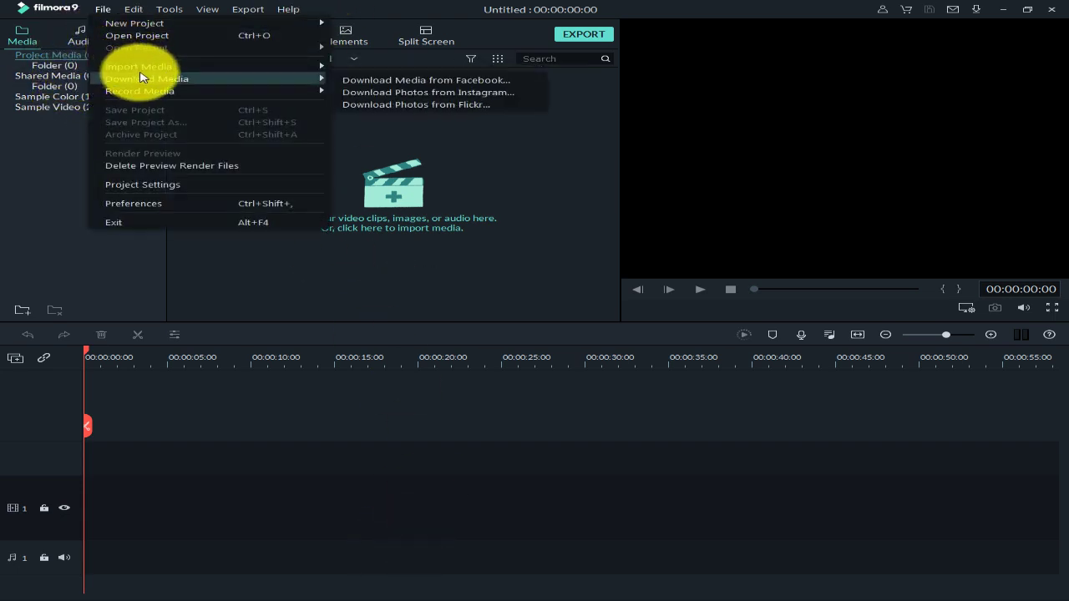
mouse_move(142, 71)
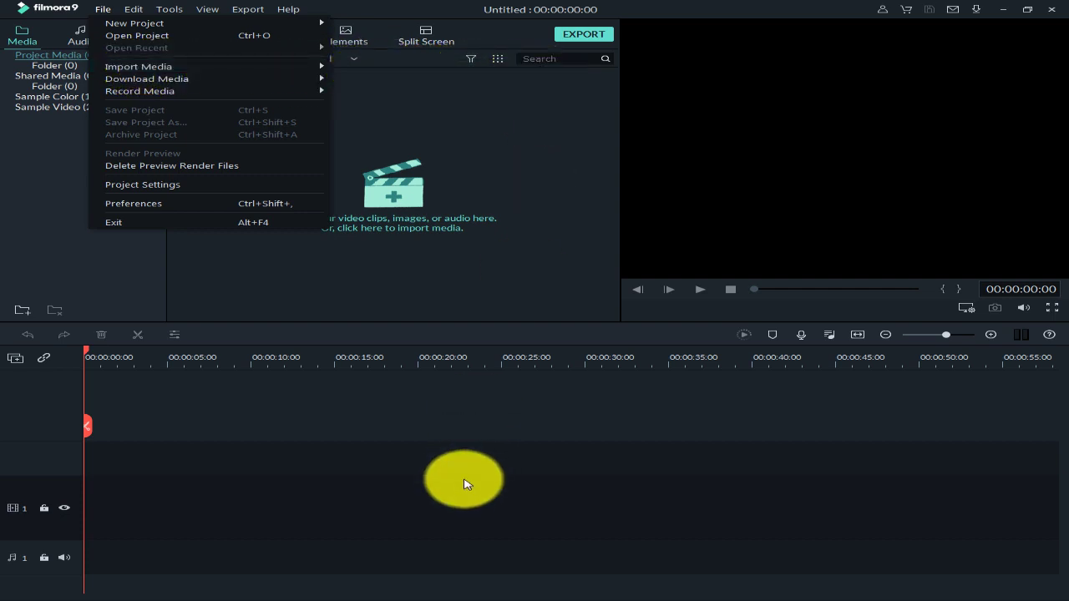
click(466, 485)
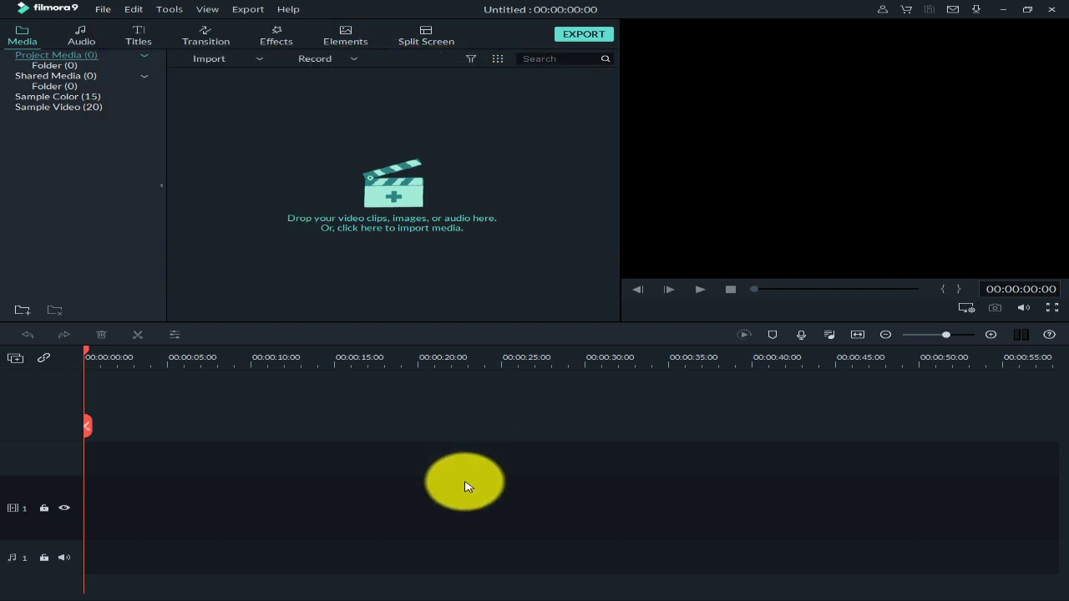
click(394, 189)
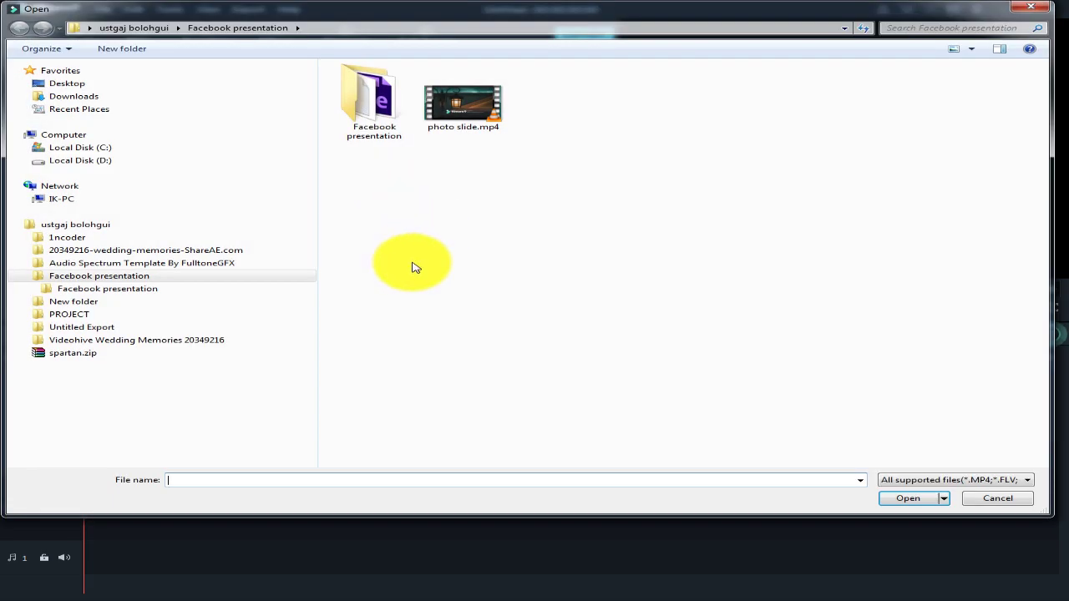
click(1034, 9)
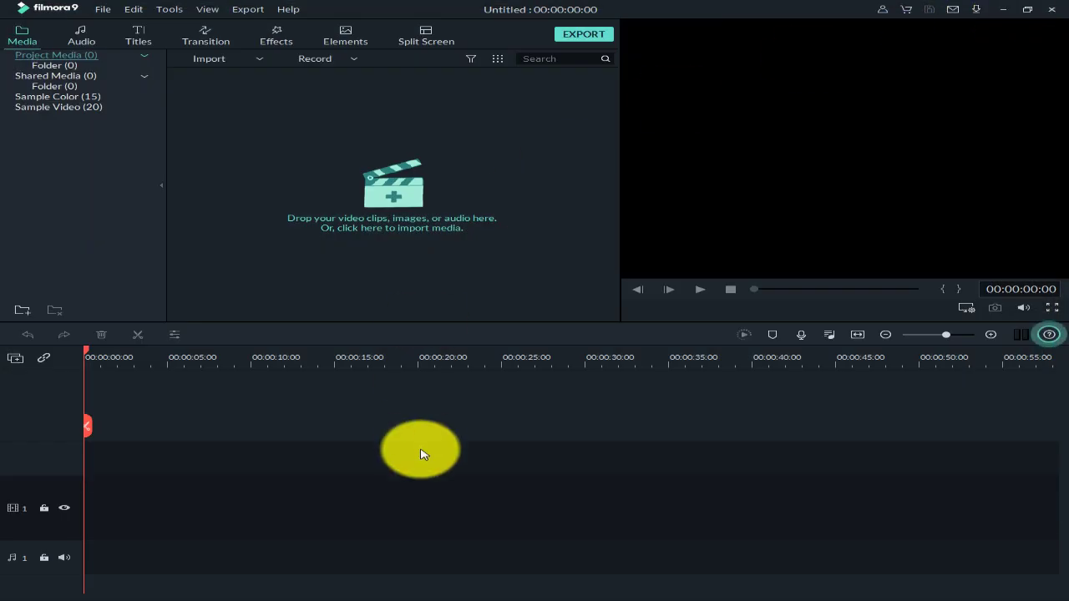
Step: Import all seven images from the Filmora folder on the Desktop into the project media
click(409, 203)
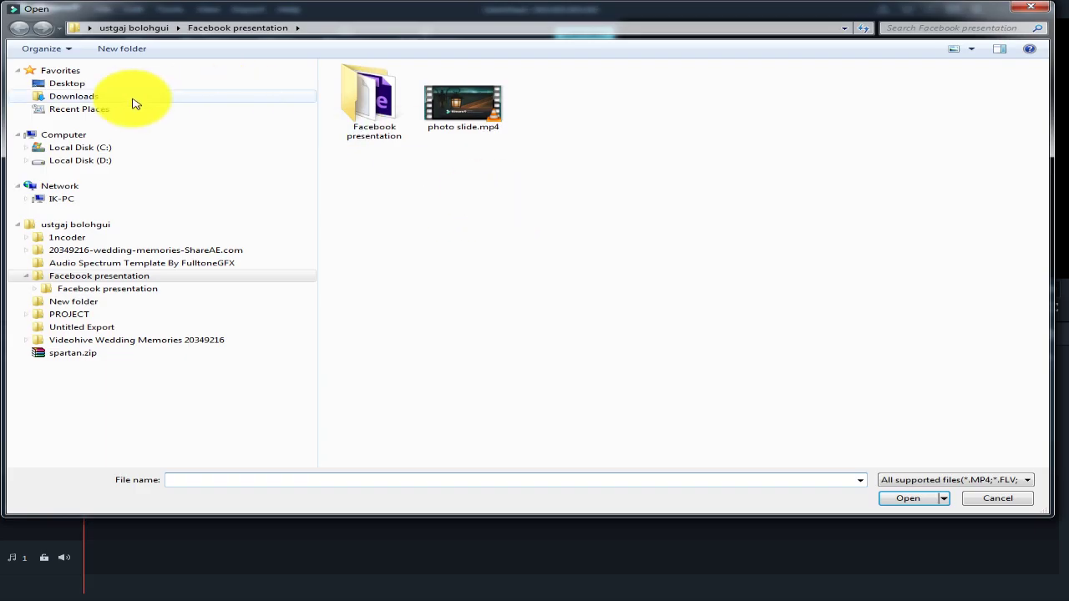
click(90, 82)
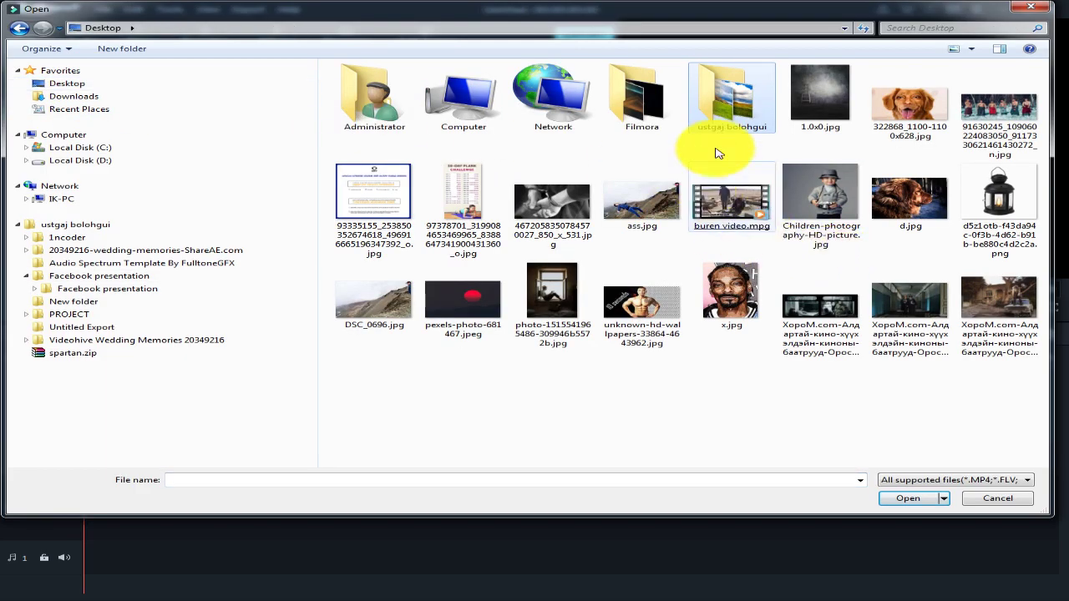
double_click(643, 96)
click(642, 91)
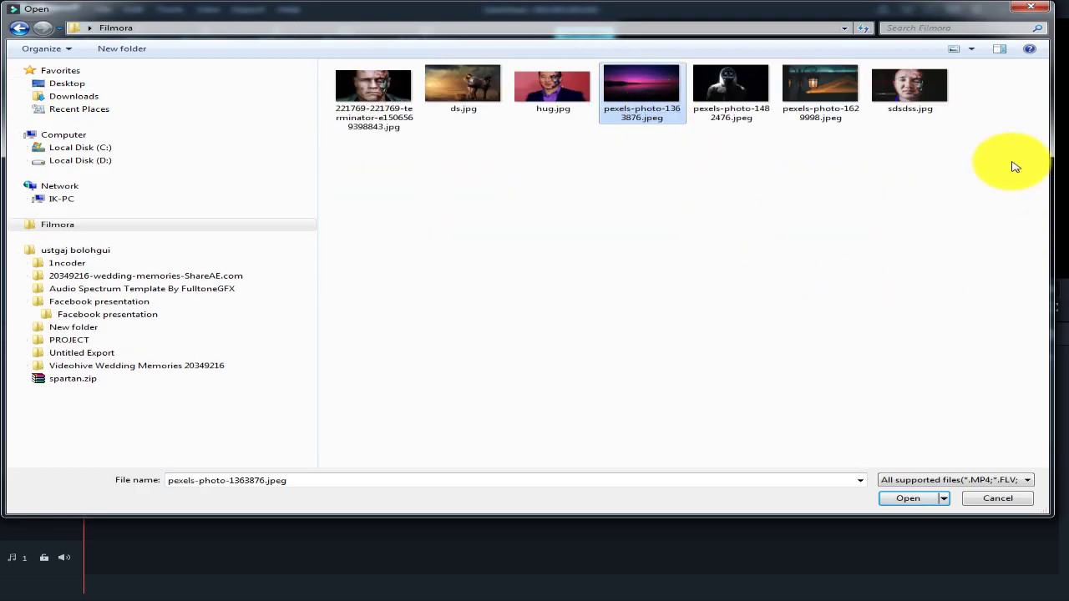
drag(1009, 168, 372, 100)
click(908, 498)
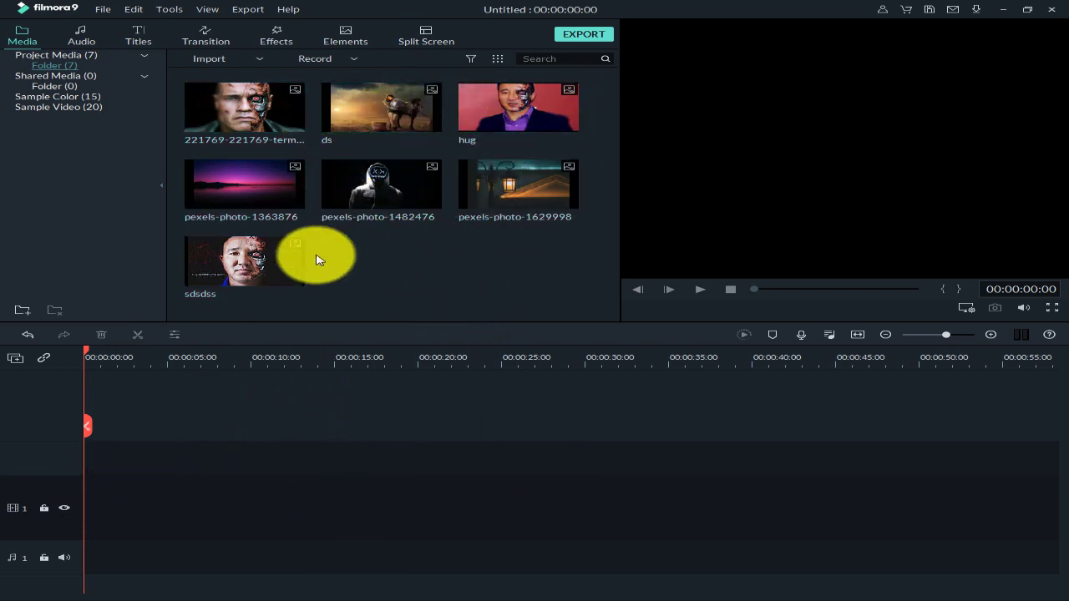
Step: Place pexels-photo-1363876, ds, pexels-photo-1629998, the 221769 terminator image and hug consecutively on video track 1
click(394, 195)
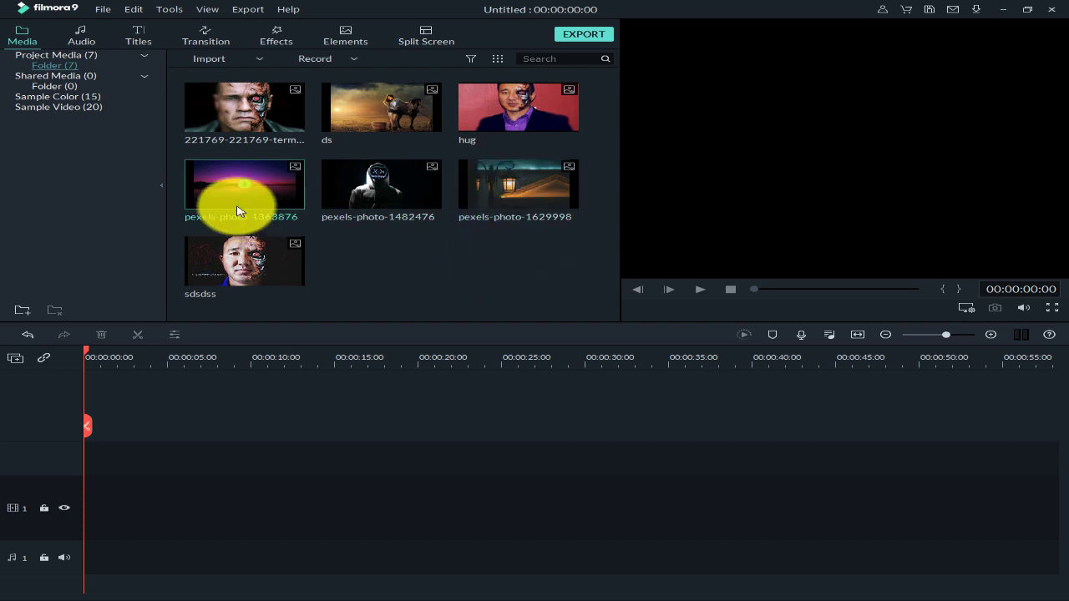
drag(214, 194, 60, 508)
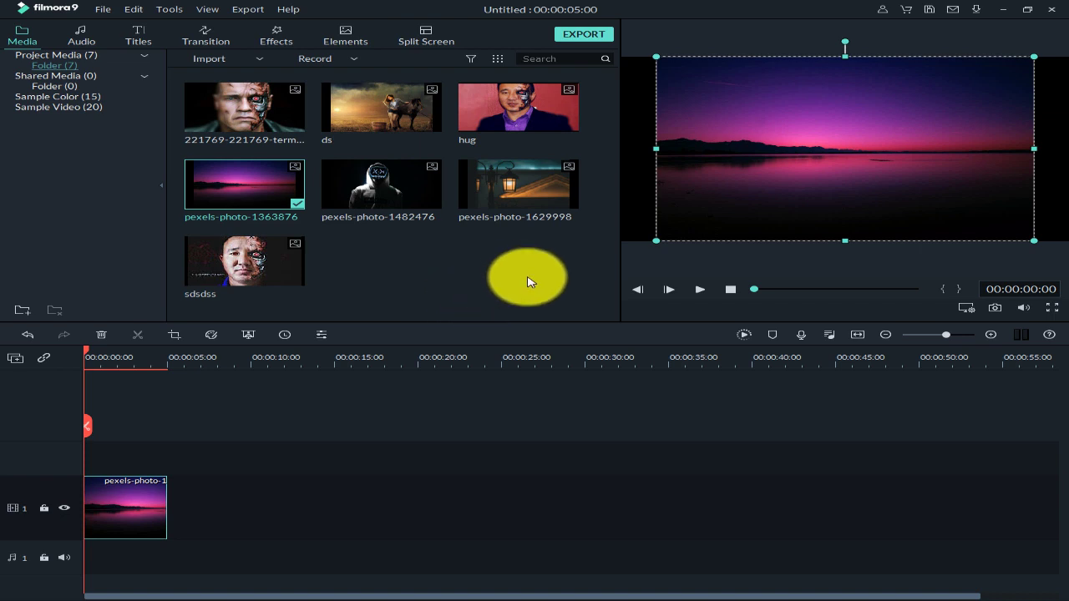
drag(406, 107, 179, 507)
drag(522, 184, 251, 522)
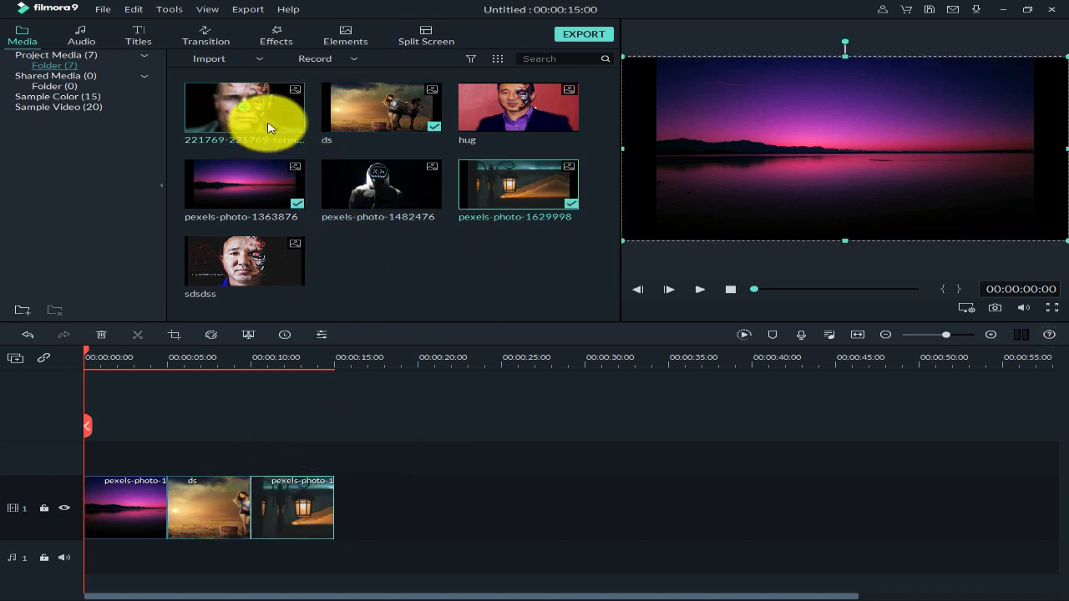
drag(269, 126, 371, 478)
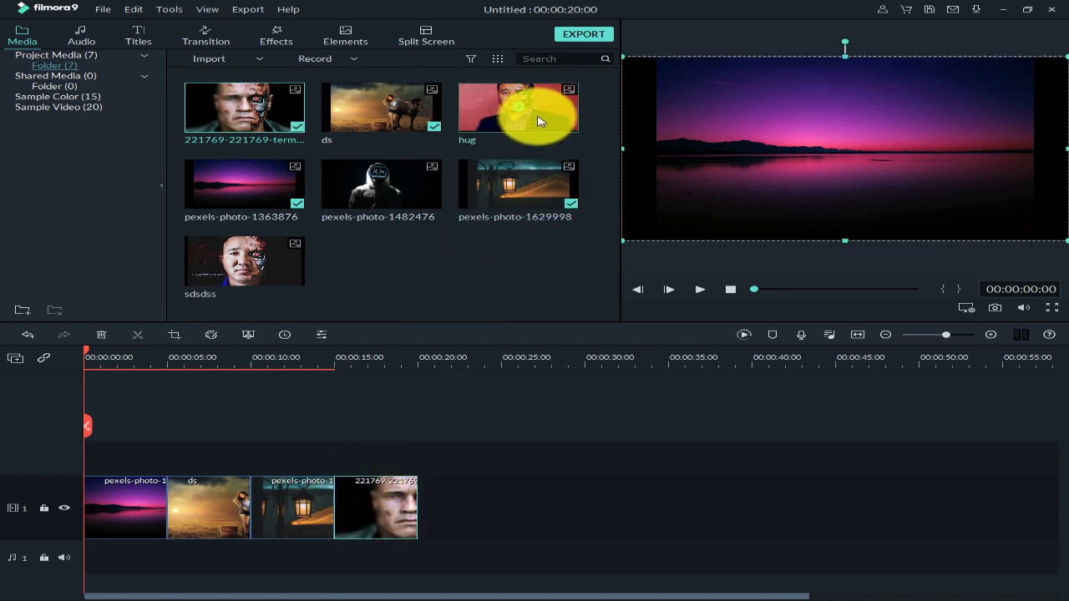
drag(563, 125, 410, 504)
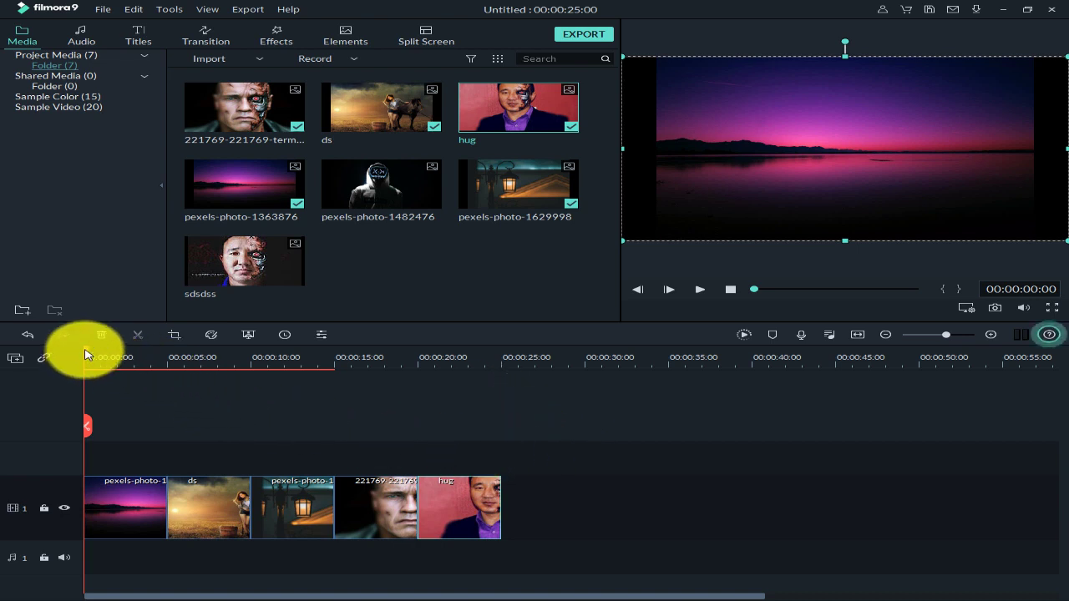
Step: Scrub through the first clip, return to the start and play the five-image sequence
drag(88, 353, 152, 453)
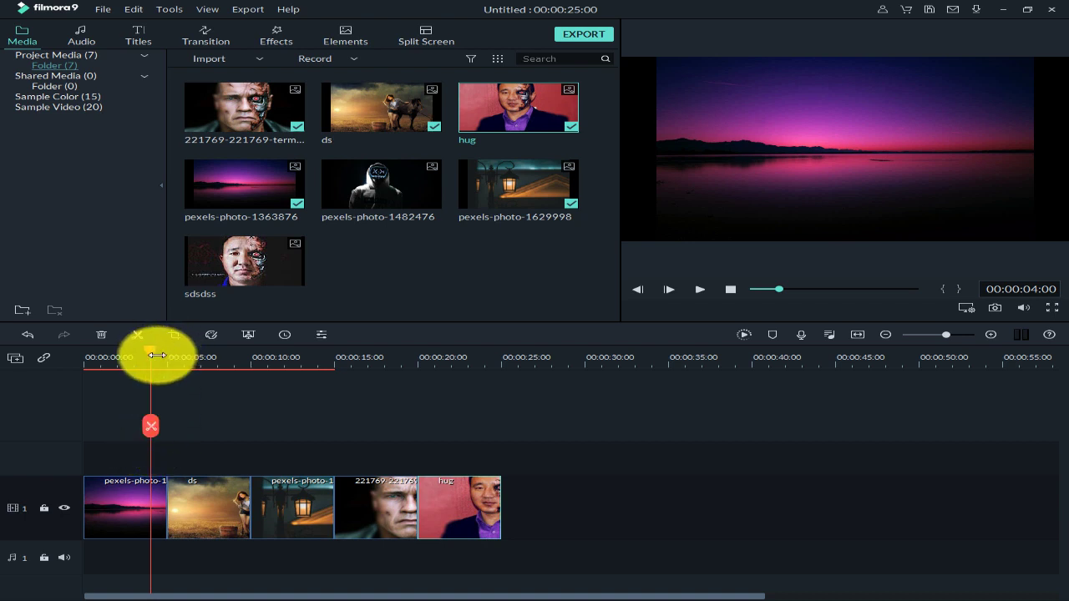
drag(154, 357, 78, 382)
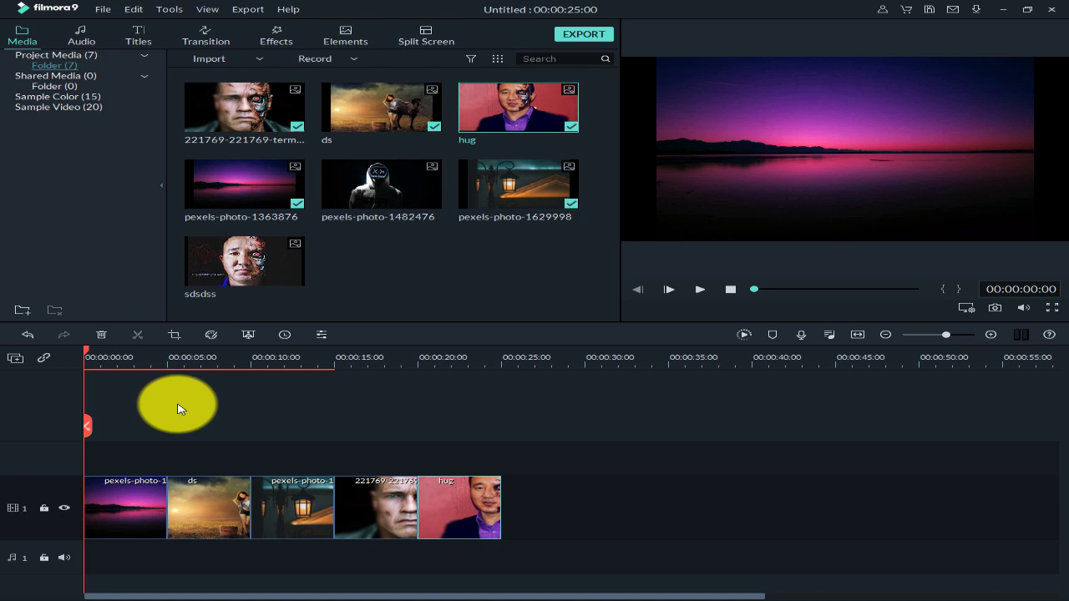
drag(640, 482, 95, 551)
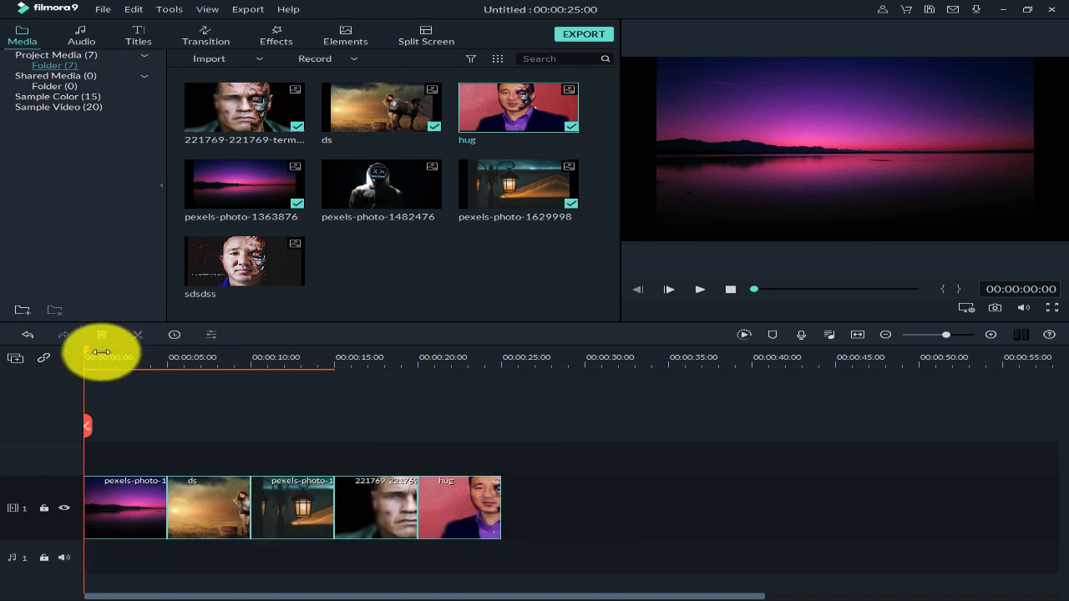
click(700, 292)
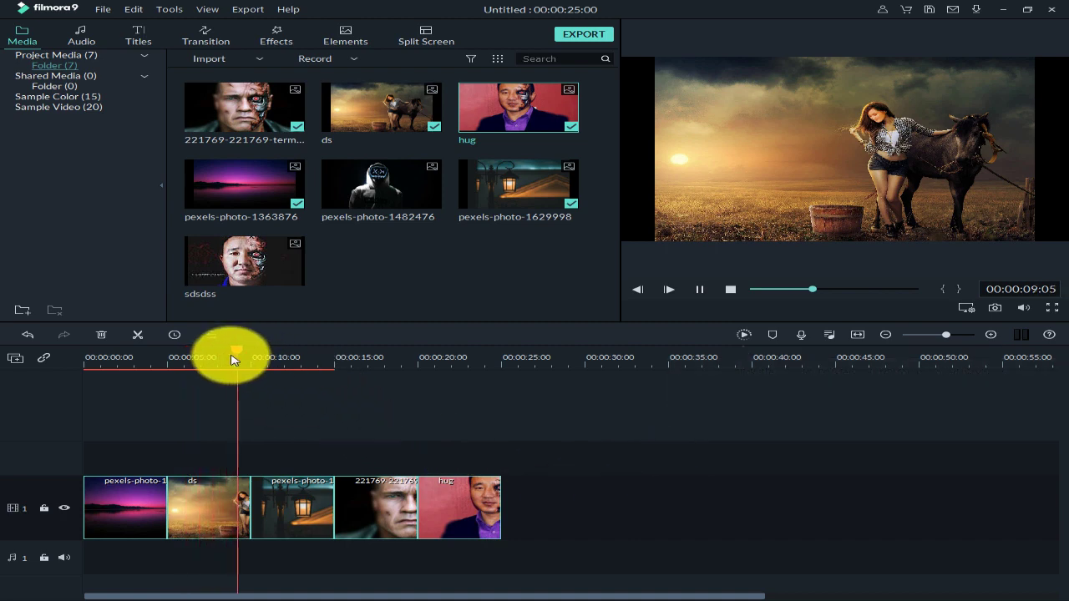
Step: Inspect the playing sequence at different timeline zoom levels, zoom out to show all clips, and return the playhead to the beginning
scroll(219, 367, up, 2)
scroll(91, 382, up, 2)
scroll(174, 389, down, 5)
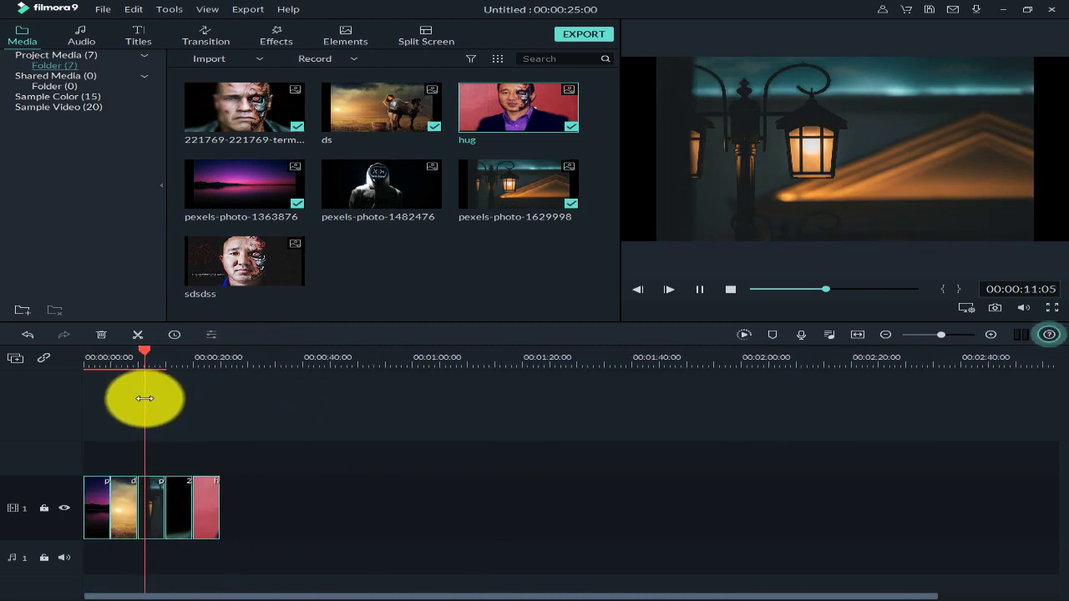
click(194, 359)
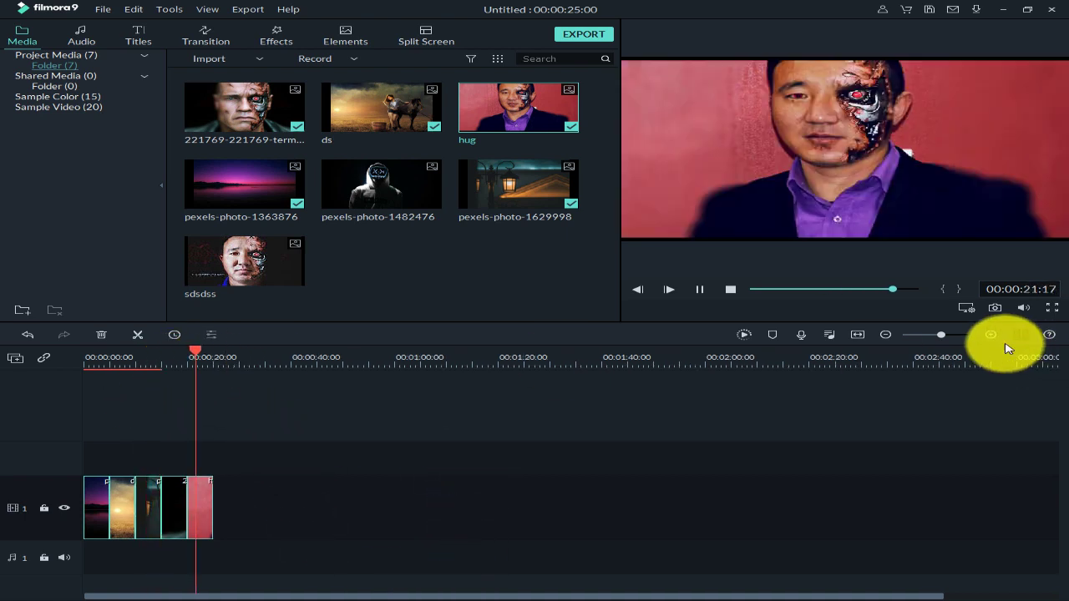
click(991, 334)
click(991, 334)
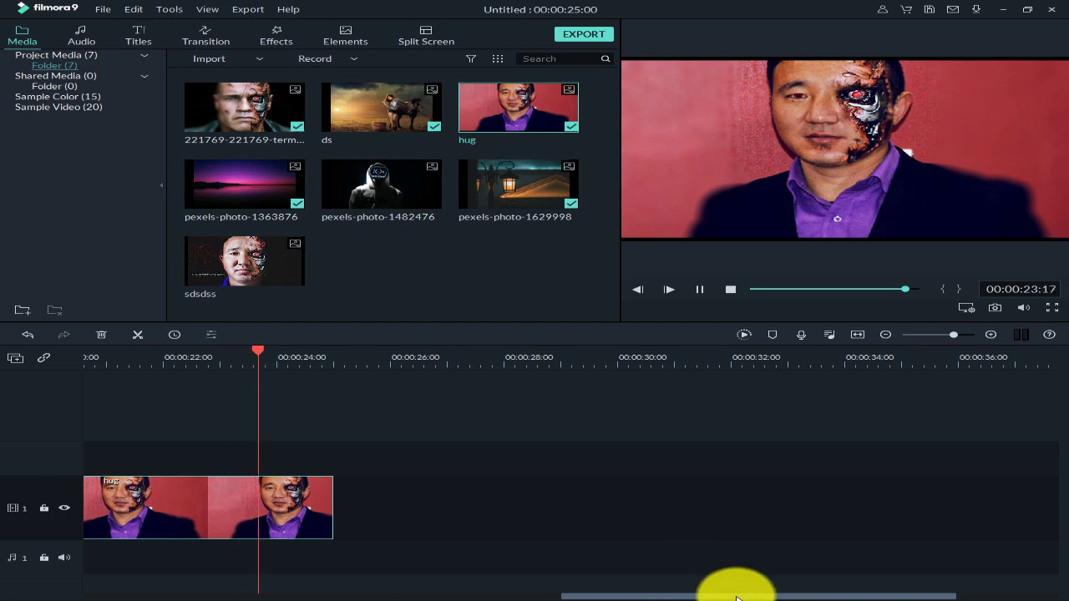
drag(730, 595, 387, 597)
click(947, 335)
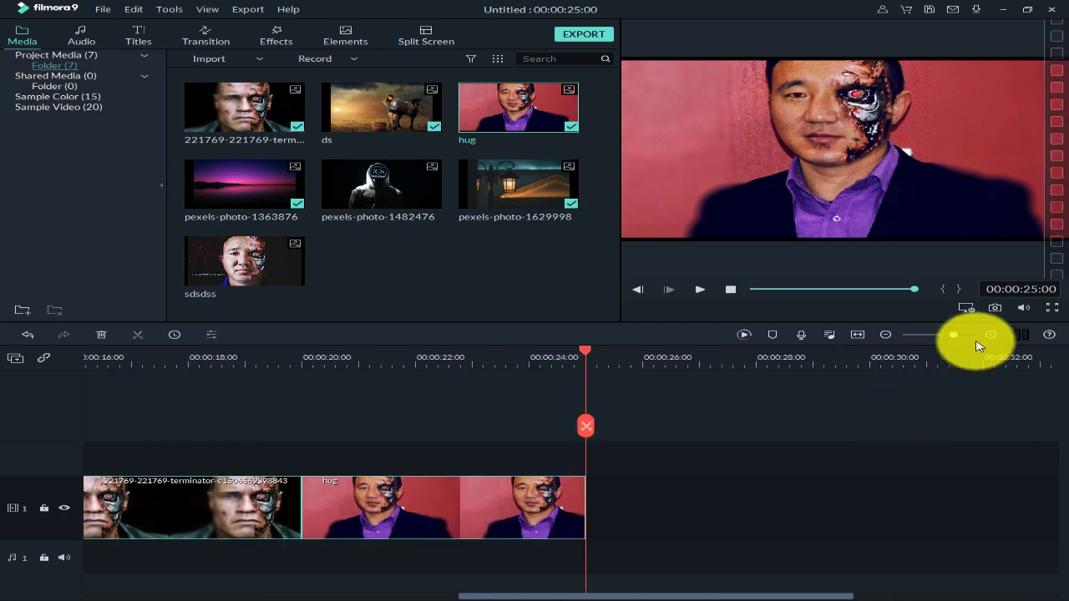
click(885, 335)
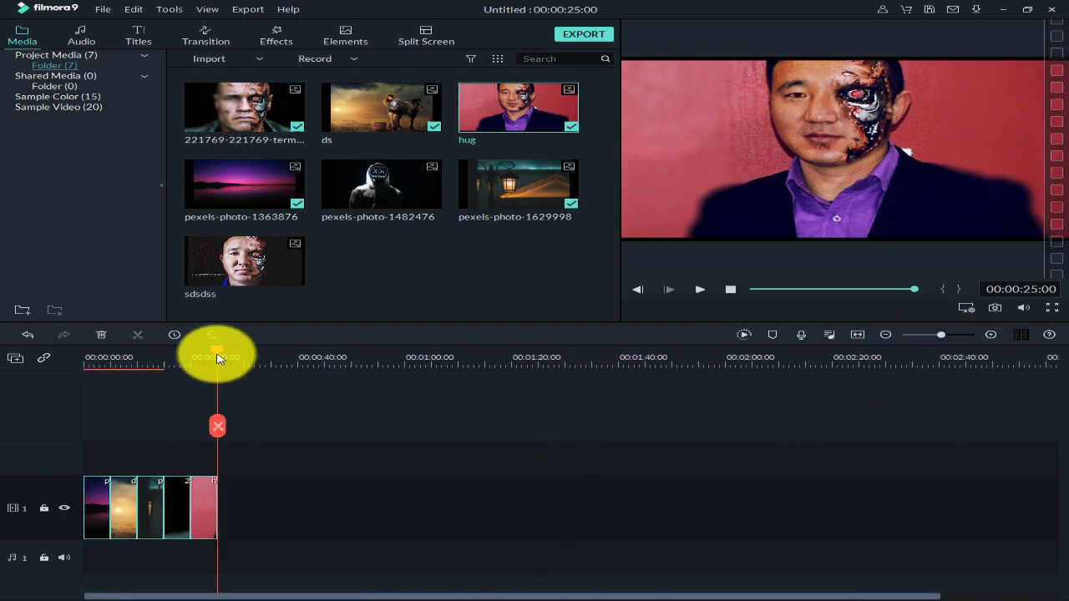
drag(220, 358, 59, 375)
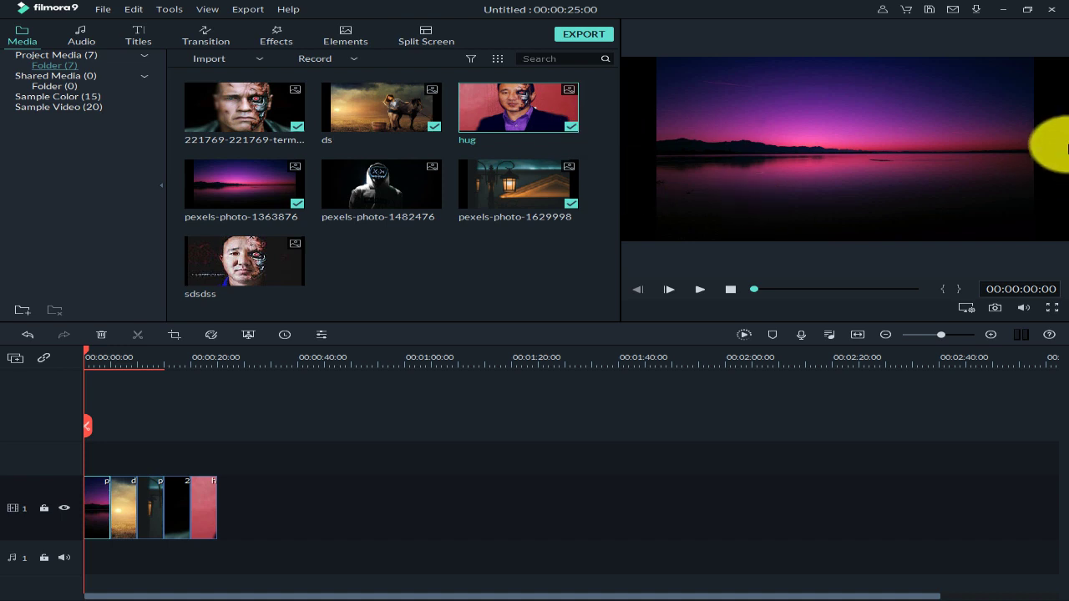
Step: Stretch the first clip's purple sunset image to the side and upper edges of the preview frame
double_click(888, 161)
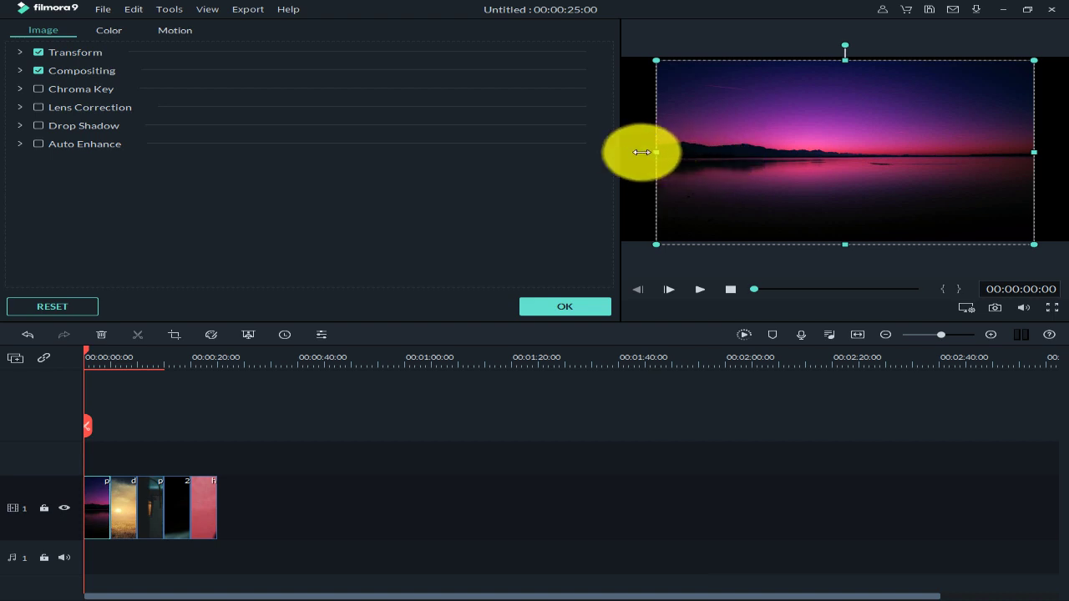
drag(652, 152, 616, 156)
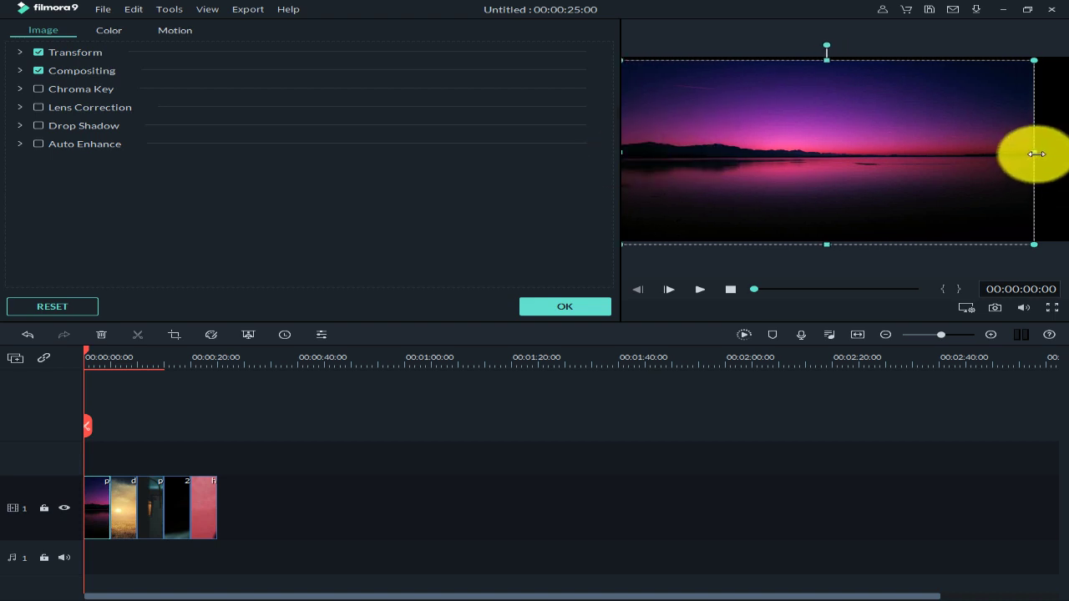
drag(1034, 153, 1066, 153)
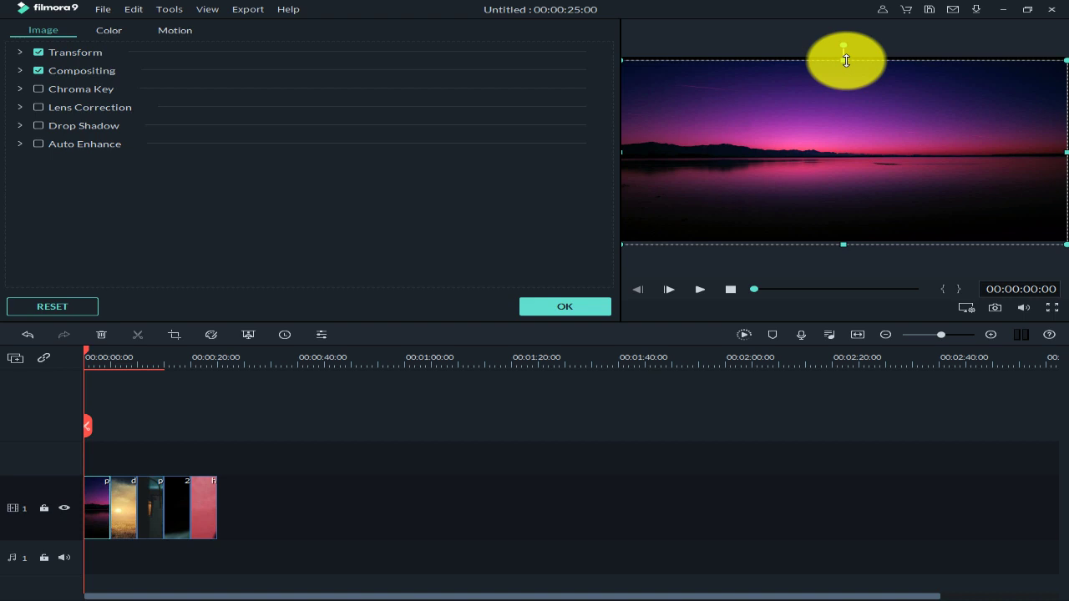
drag(846, 60, 850, 57)
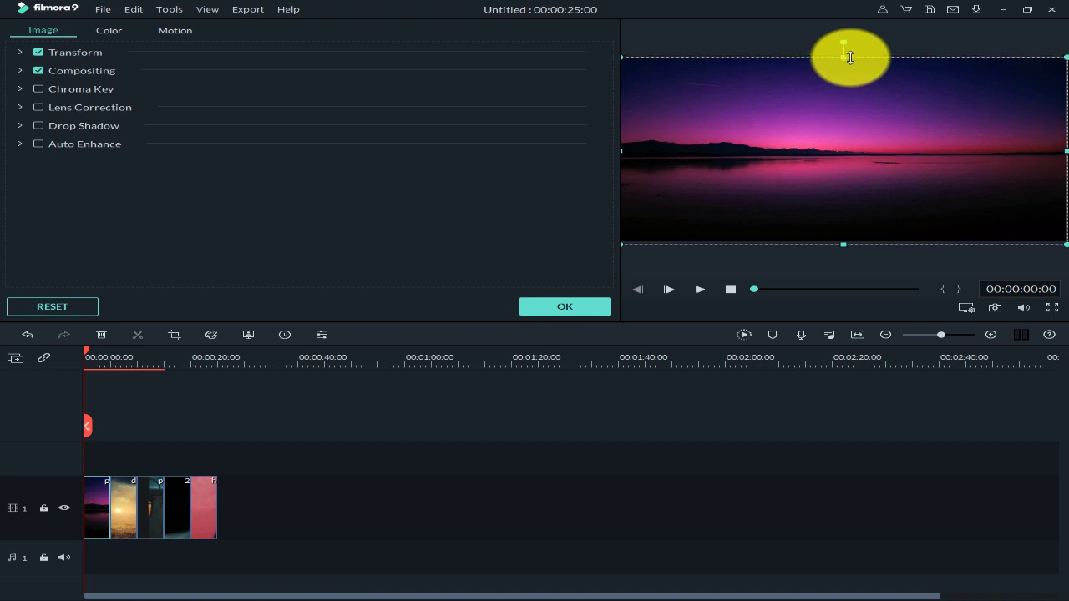
click(752, 518)
Step: Stretch the ds image in the second clip to the full frame width and extend its upper edge above the frame
click(128, 357)
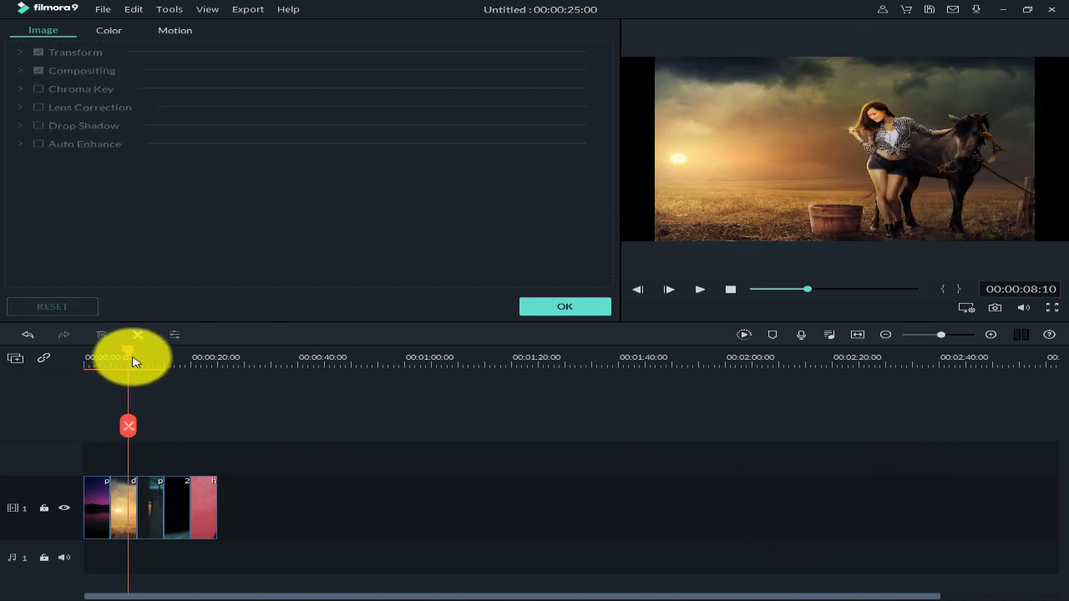
click(122, 498)
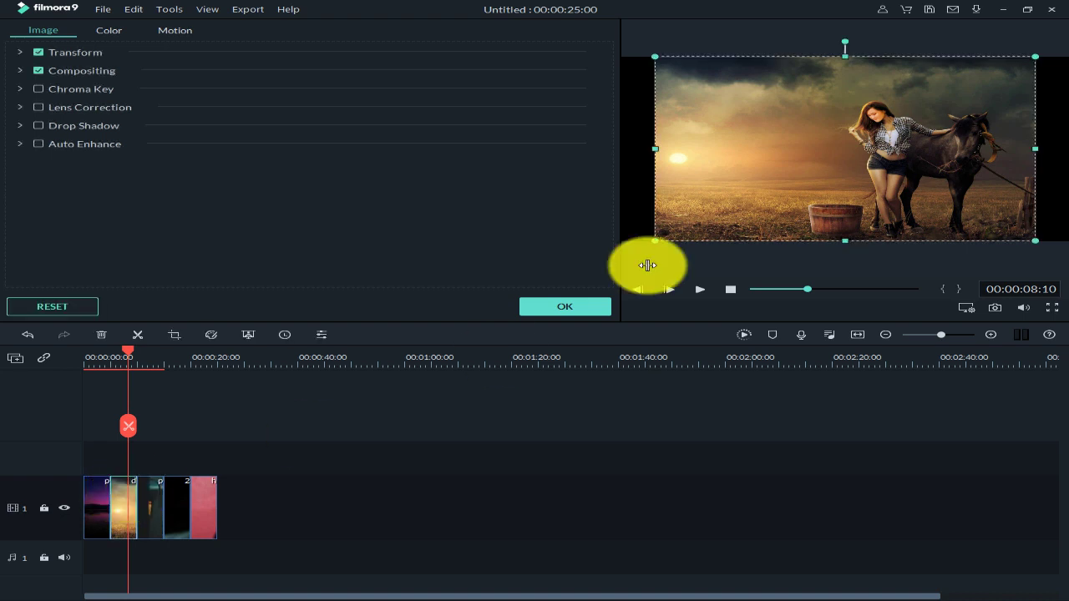
drag(650, 150, 618, 158)
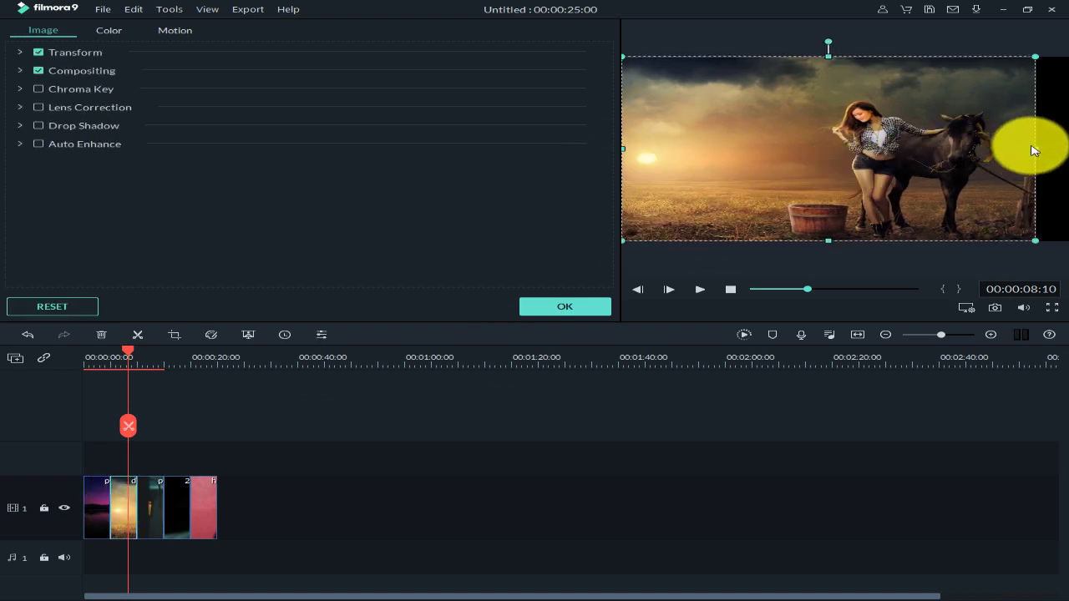
drag(1035, 148, 1063, 154)
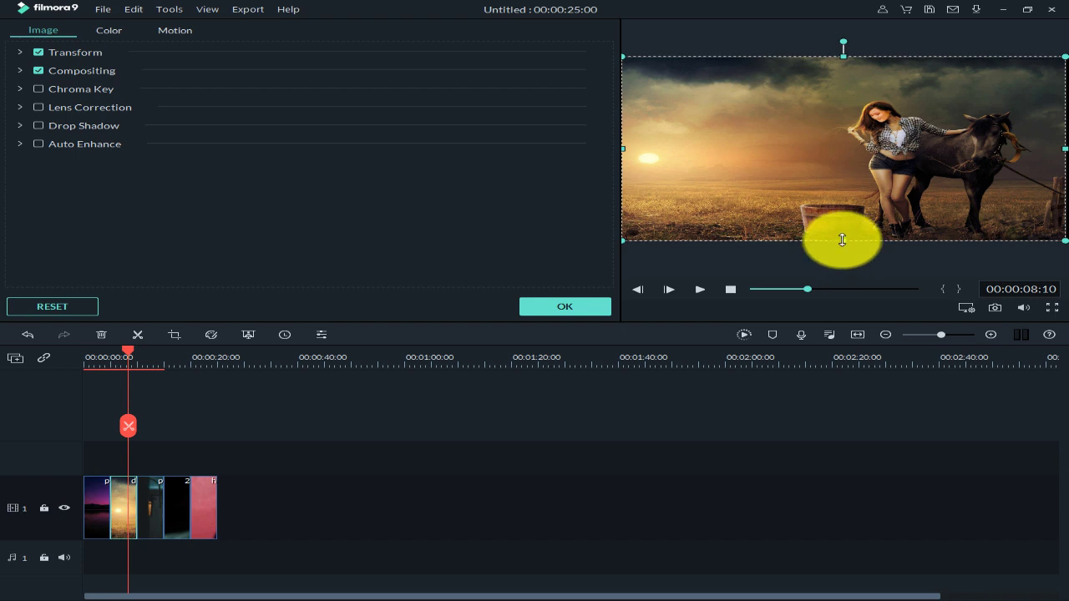
drag(842, 56, 843, 31)
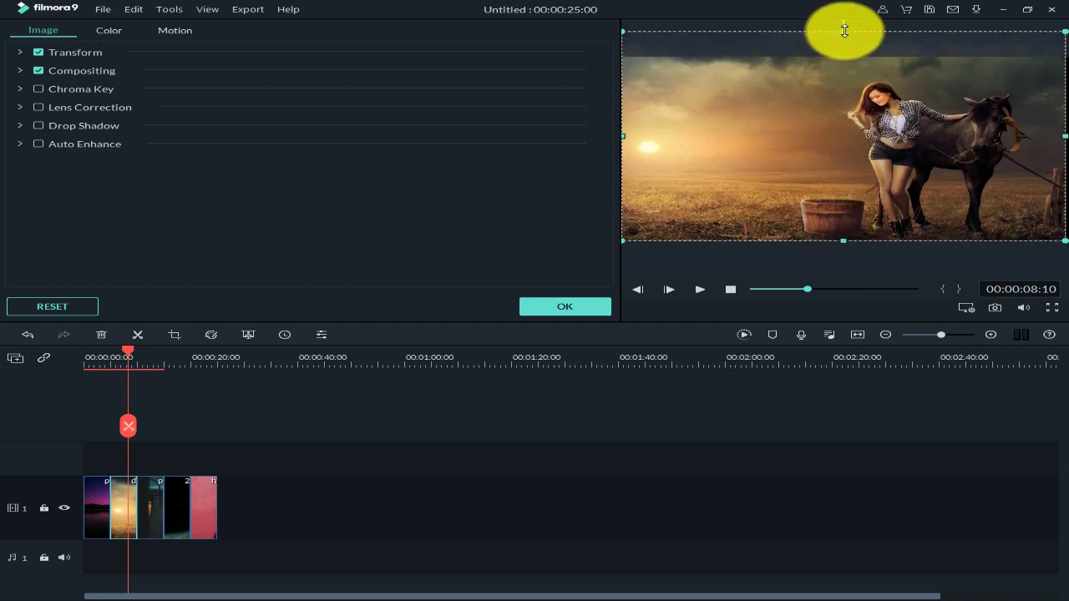
Step: Stretch the third clip's lantern image sideways to the preview frame's edges
click(156, 363)
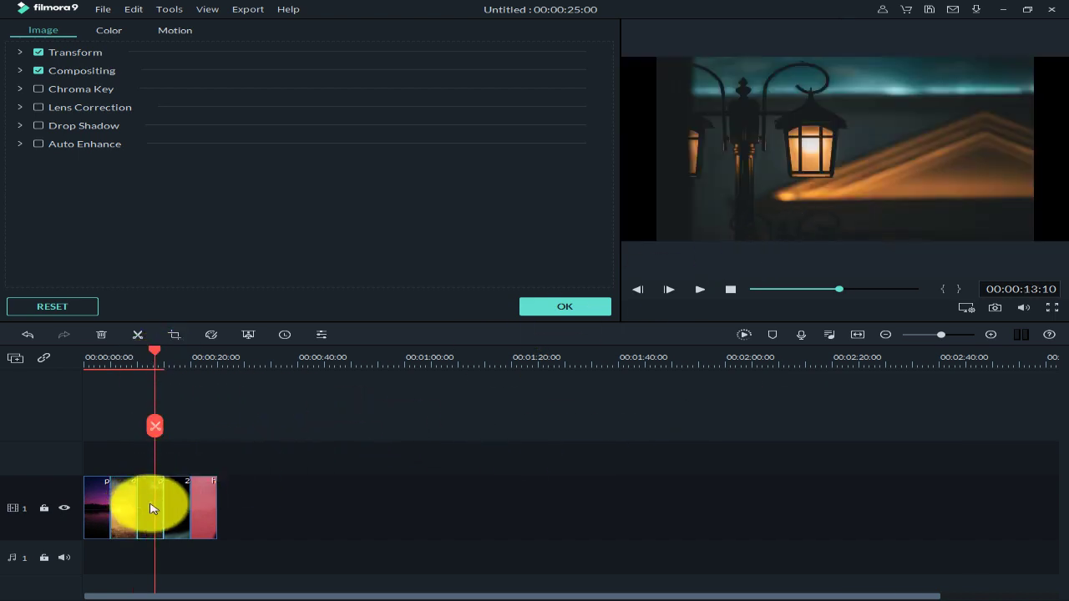
click(878, 162)
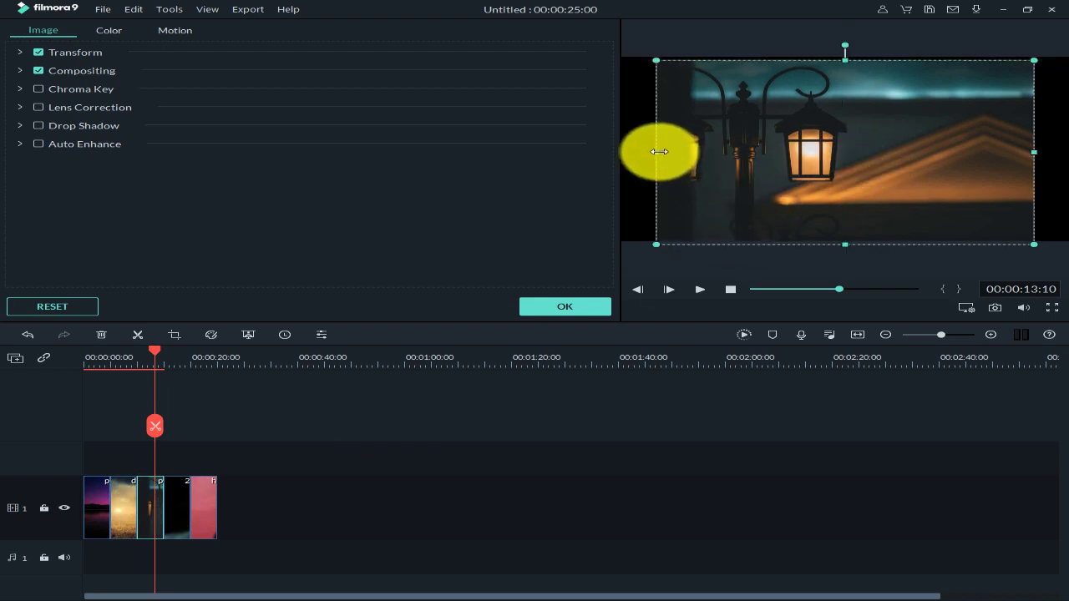
drag(659, 151, 616, 154)
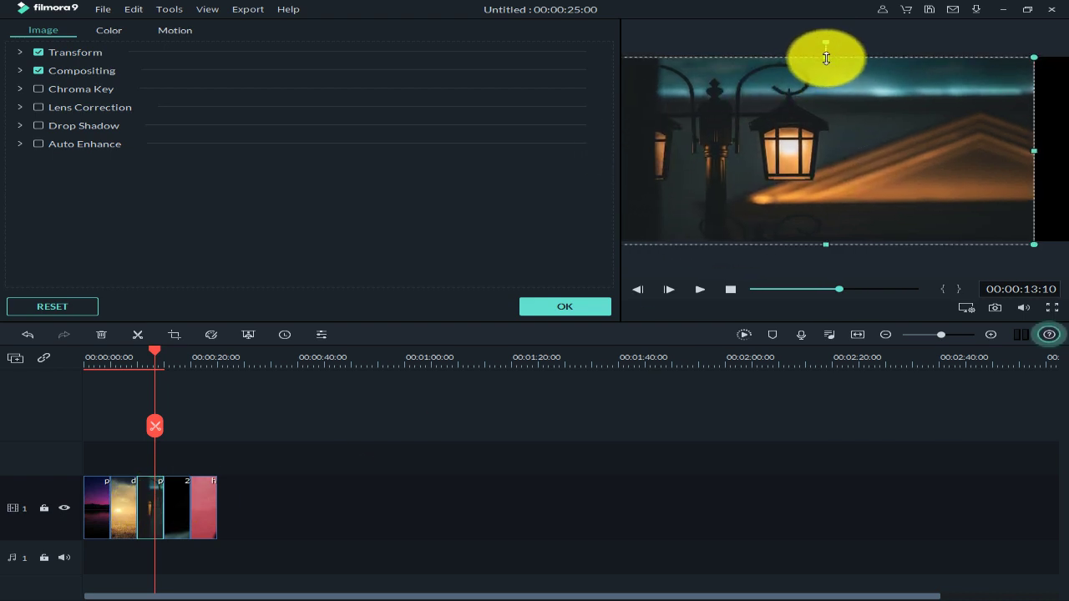
drag(1034, 151, 1064, 162)
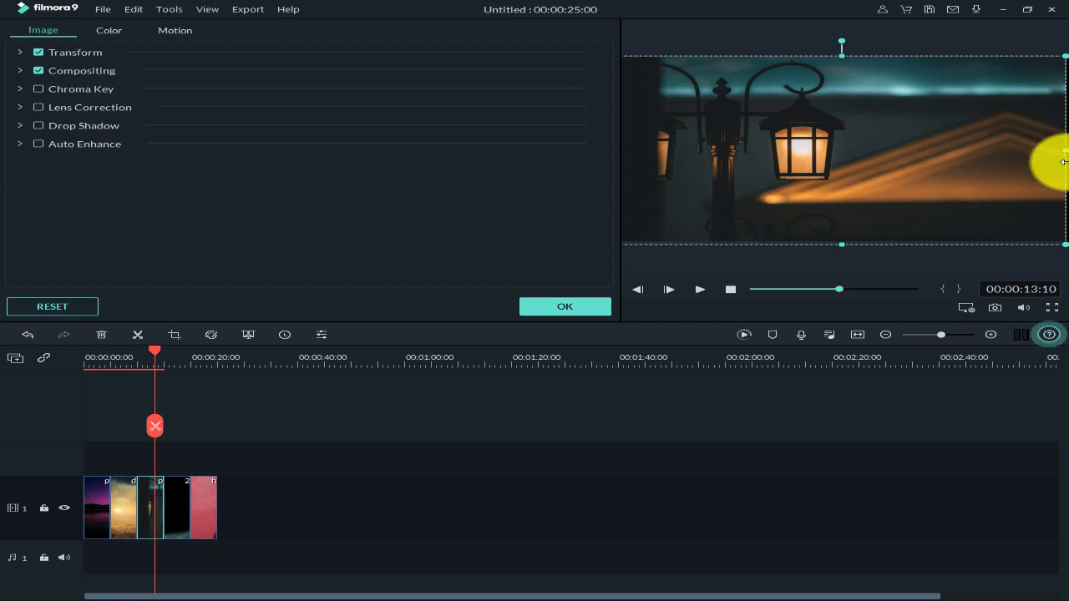
Step: Check how the fourth clip's terminator image fits the video frame
click(162, 356)
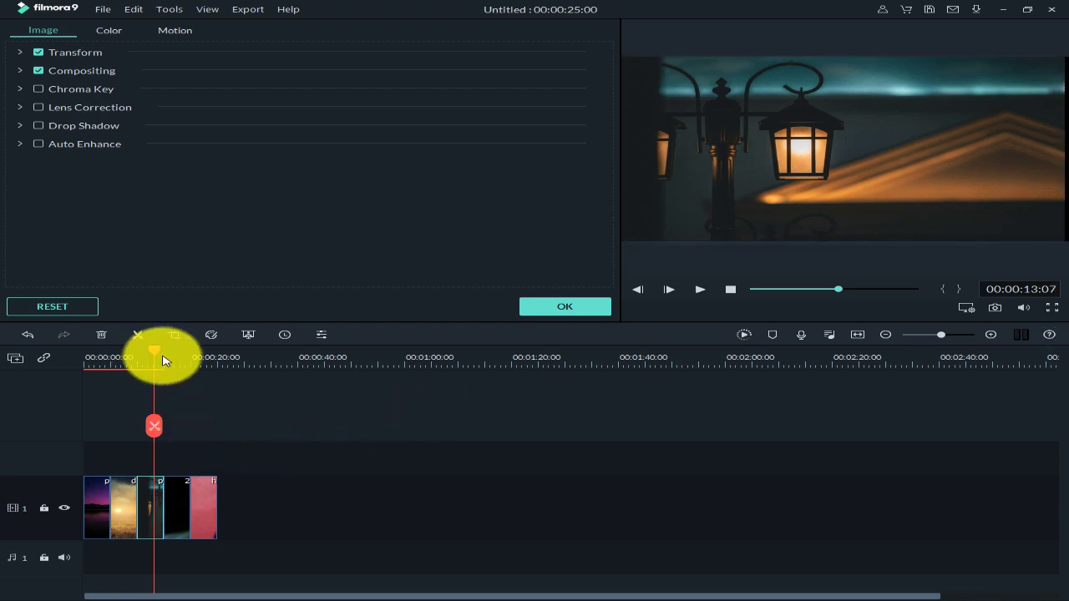
drag(162, 360, 179, 370)
click(180, 499)
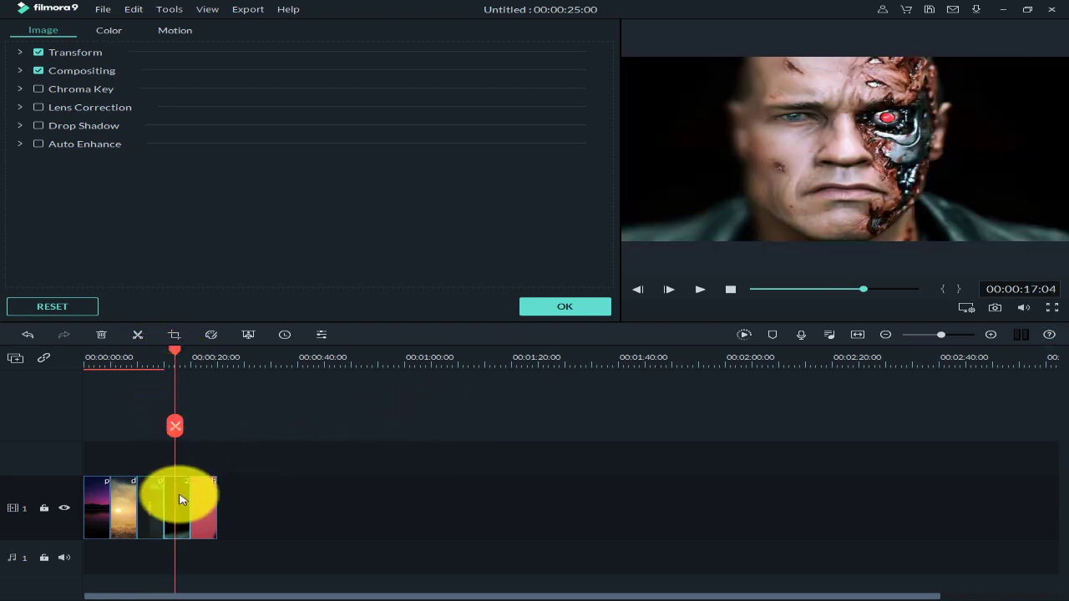
Step: Stretch the fifth clip's hug image to cover the preview frame's upper and lower edges
click(213, 357)
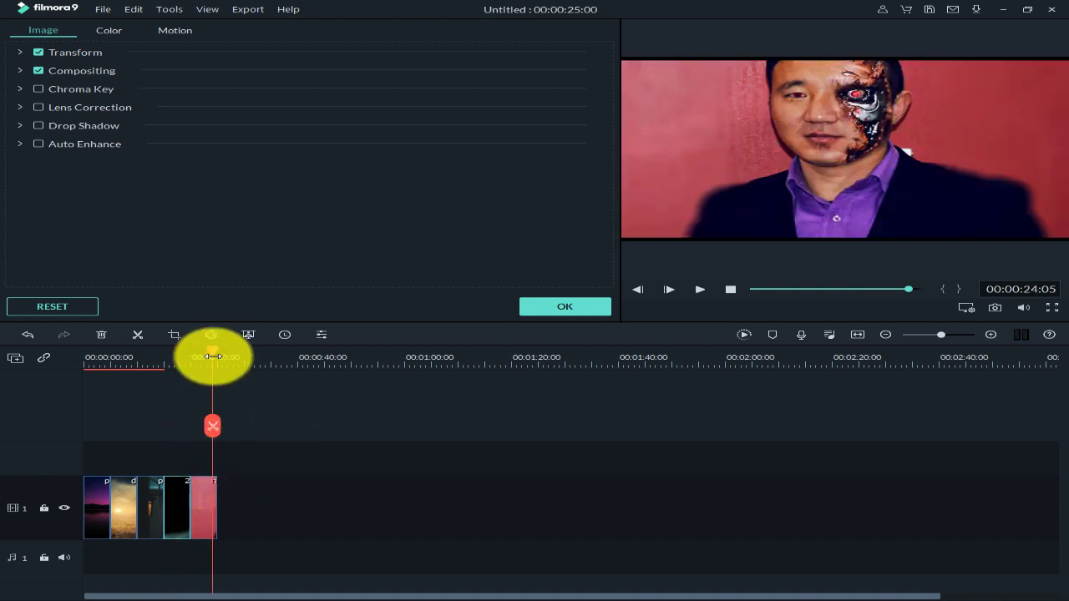
drag(213, 366, 208, 366)
click(203, 501)
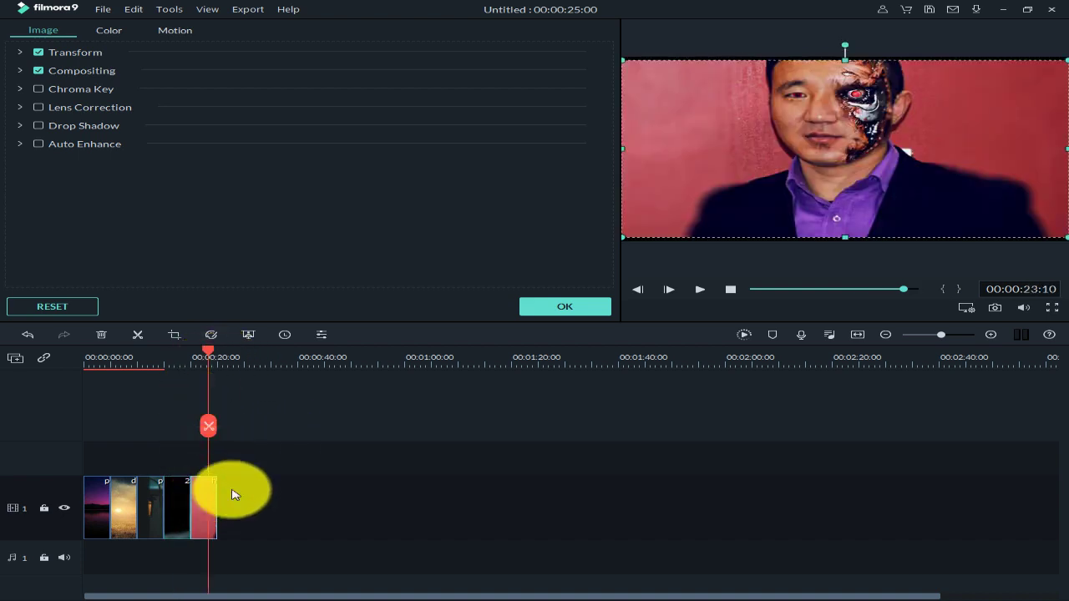
drag(846, 60, 842, 50)
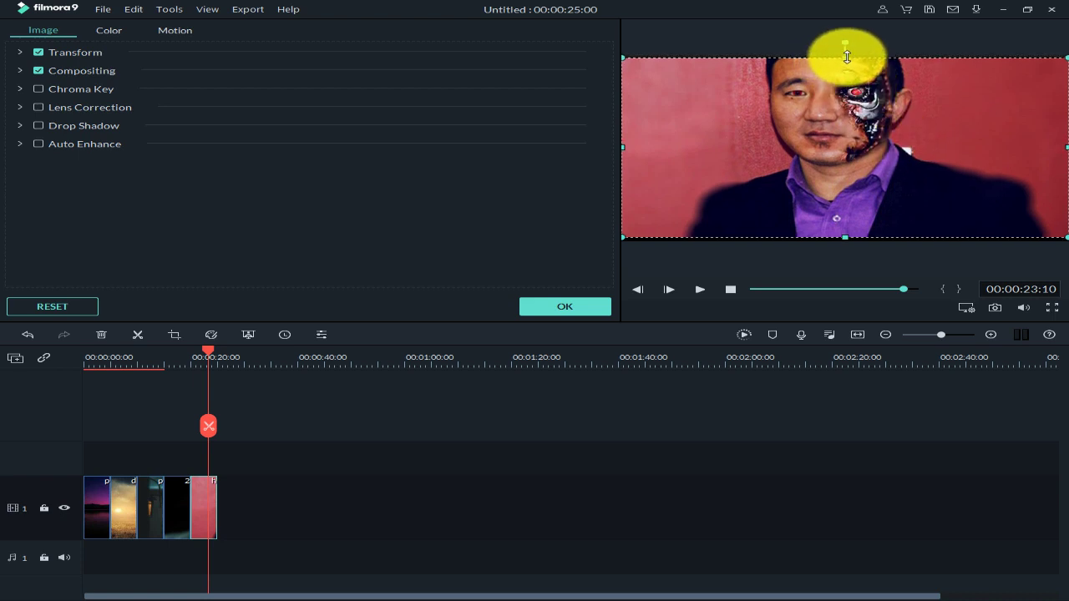
drag(847, 237, 851, 249)
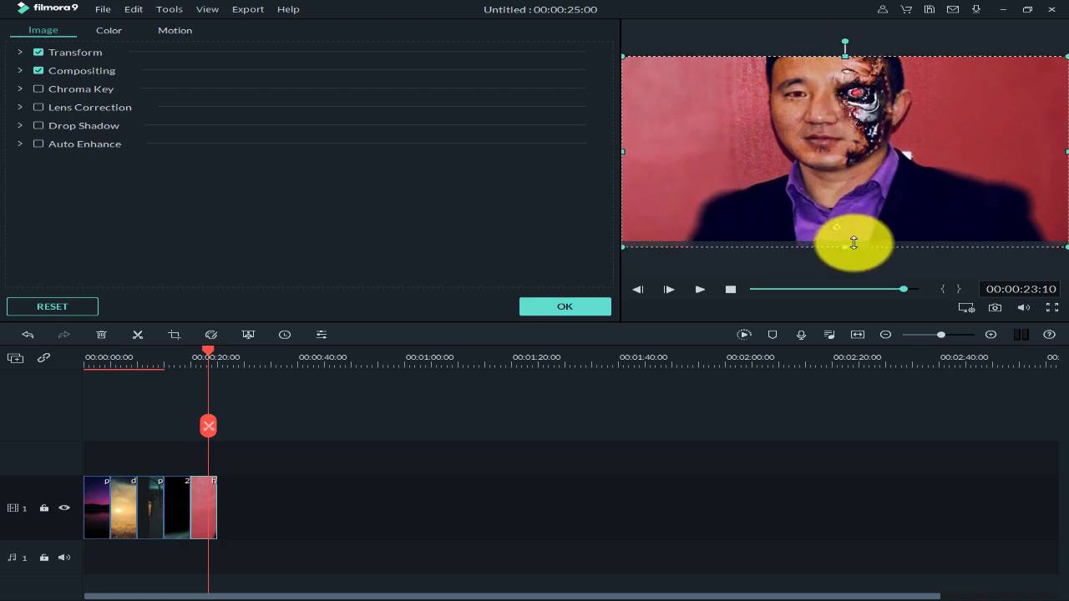
click(942, 551)
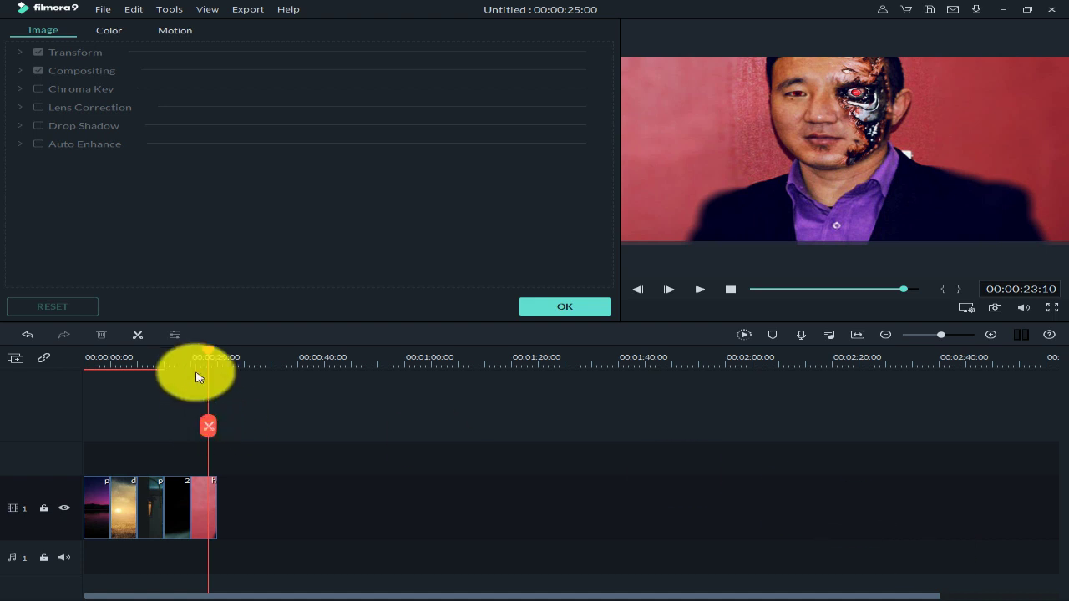
Step: Return the playhead to the beginning of the timeline and close the image settings
drag(208, 358, 22, 397)
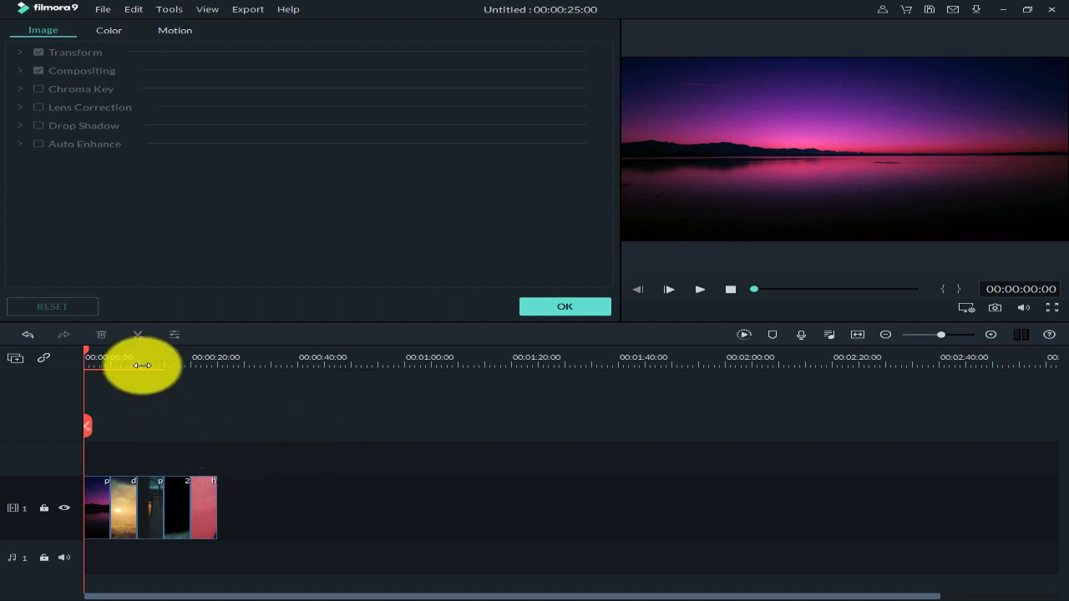
drag(84, 353, 58, 410)
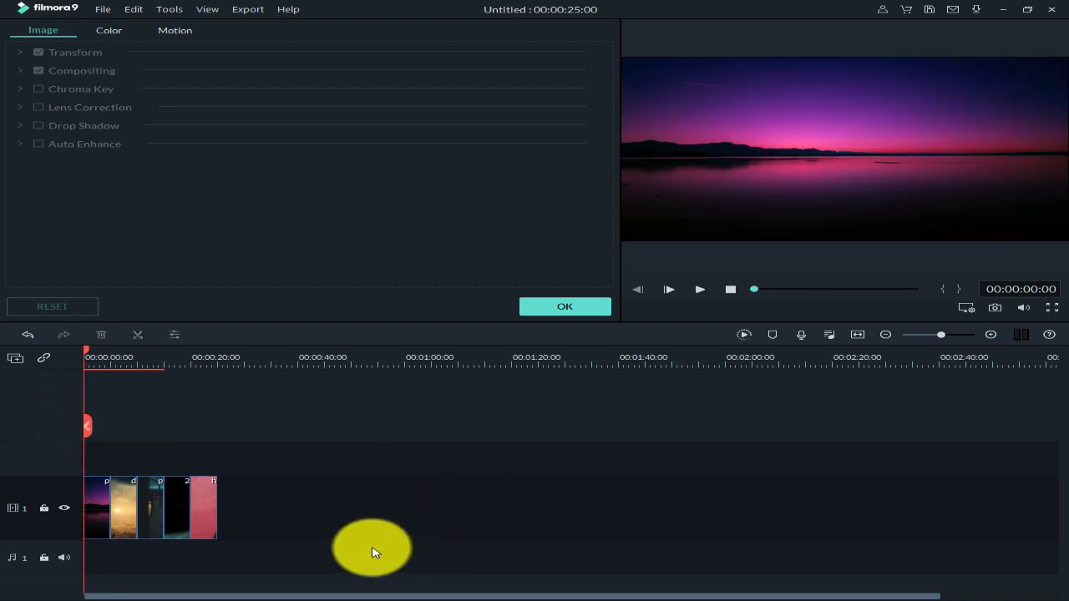
click(569, 307)
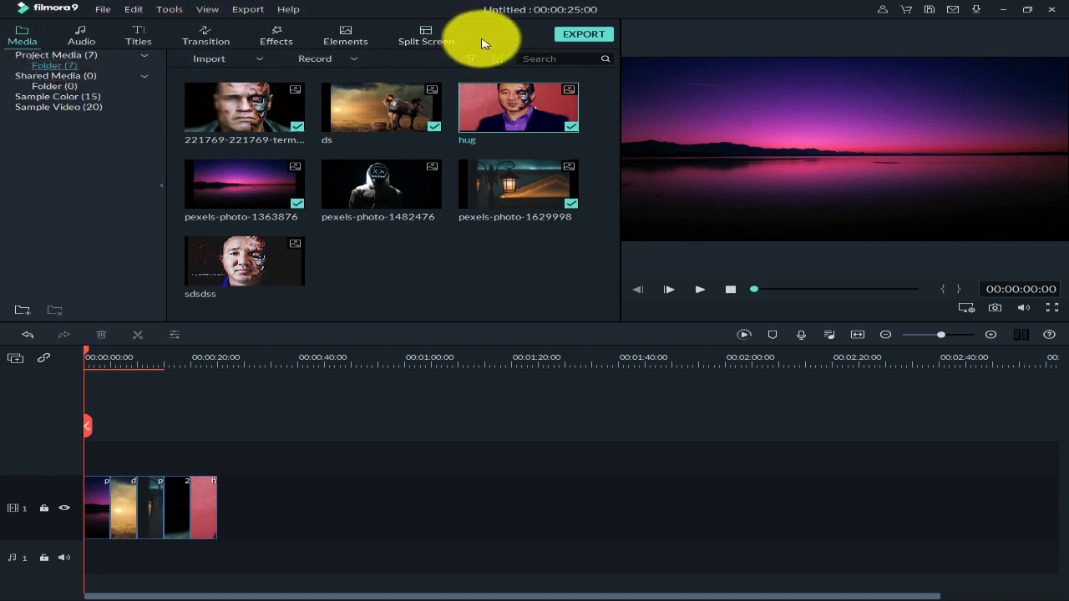
Step: Look through the included audio clips and title templates, including the credits, lower thirds, titles and openers
click(92, 46)
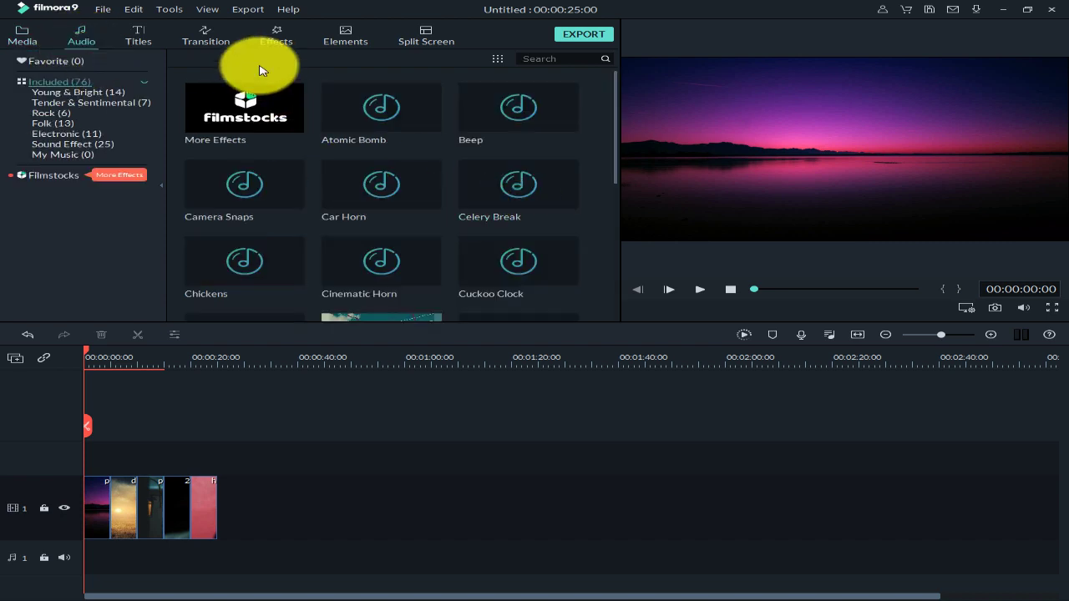
click(140, 37)
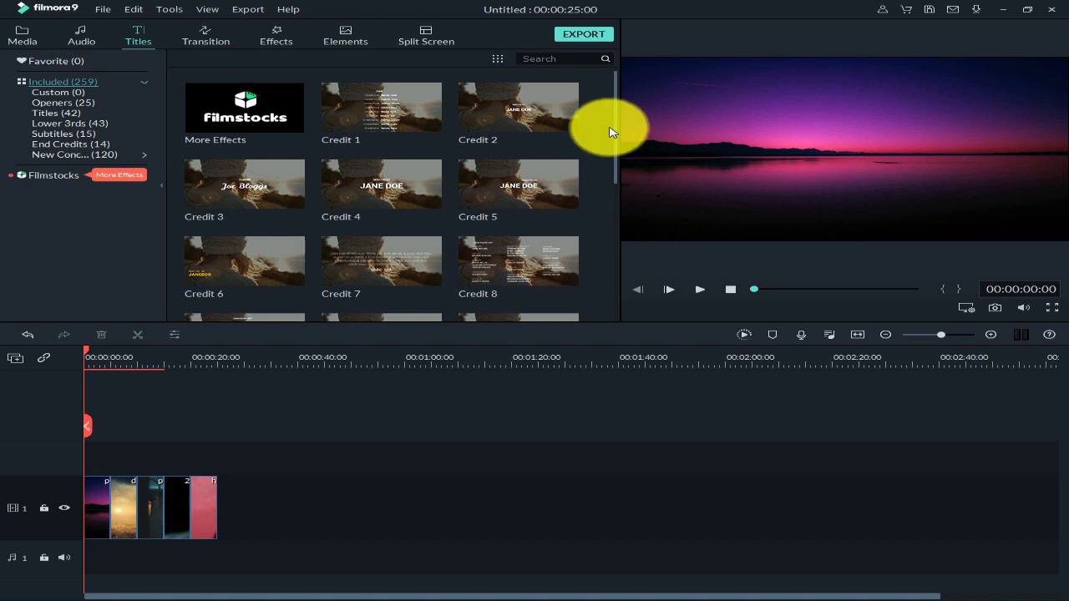
drag(615, 126, 543, 282)
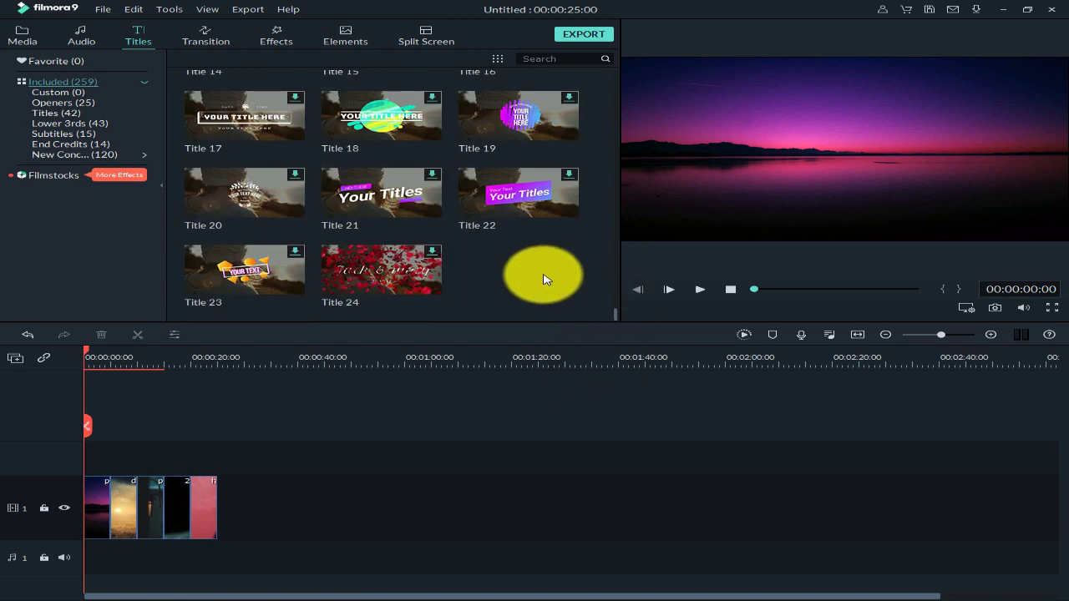
scroll(543, 279, up, 10)
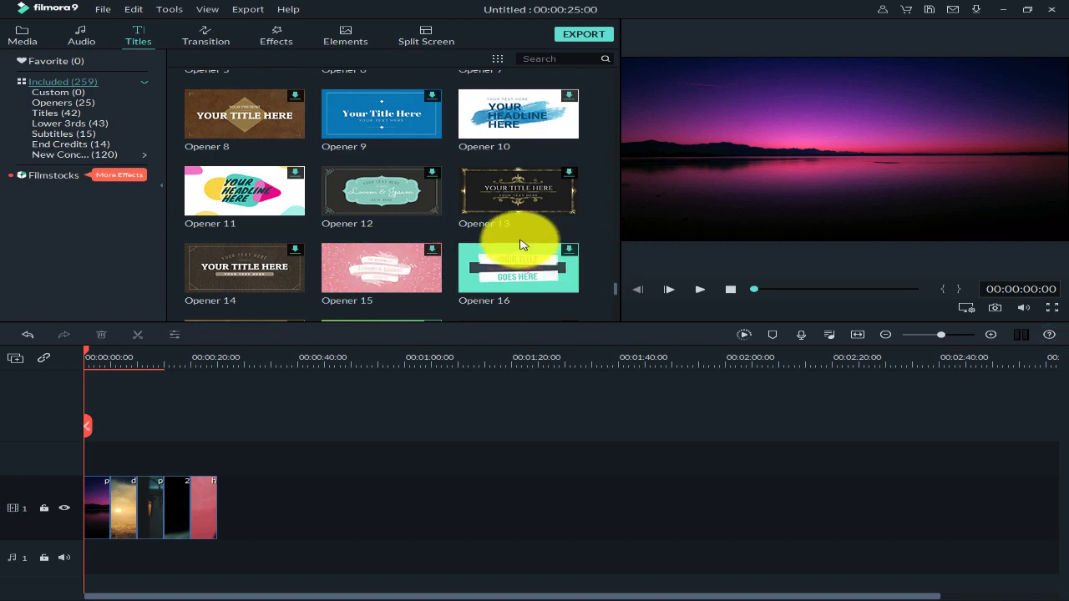
scroll(509, 238, up, 3)
scroll(492, 244, up, 10)
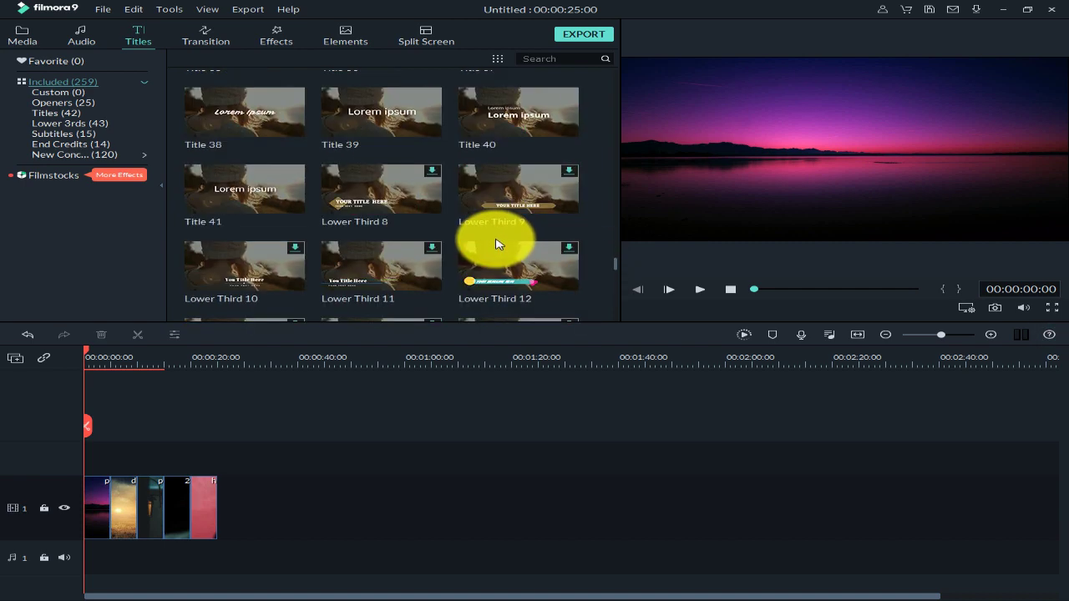
scroll(503, 246, up, 15)
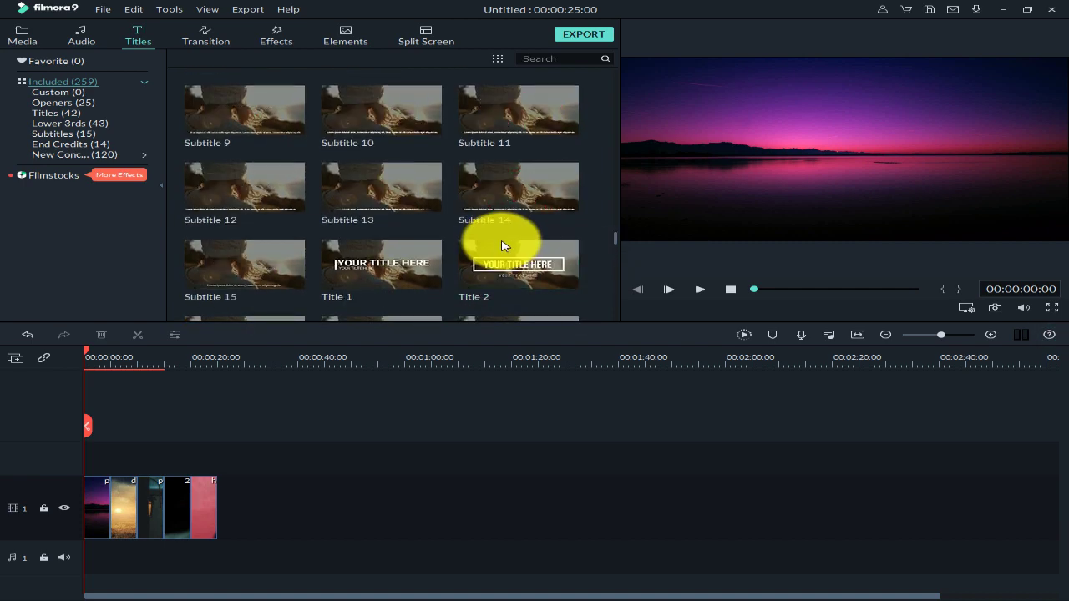
scroll(505, 247, up, 3)
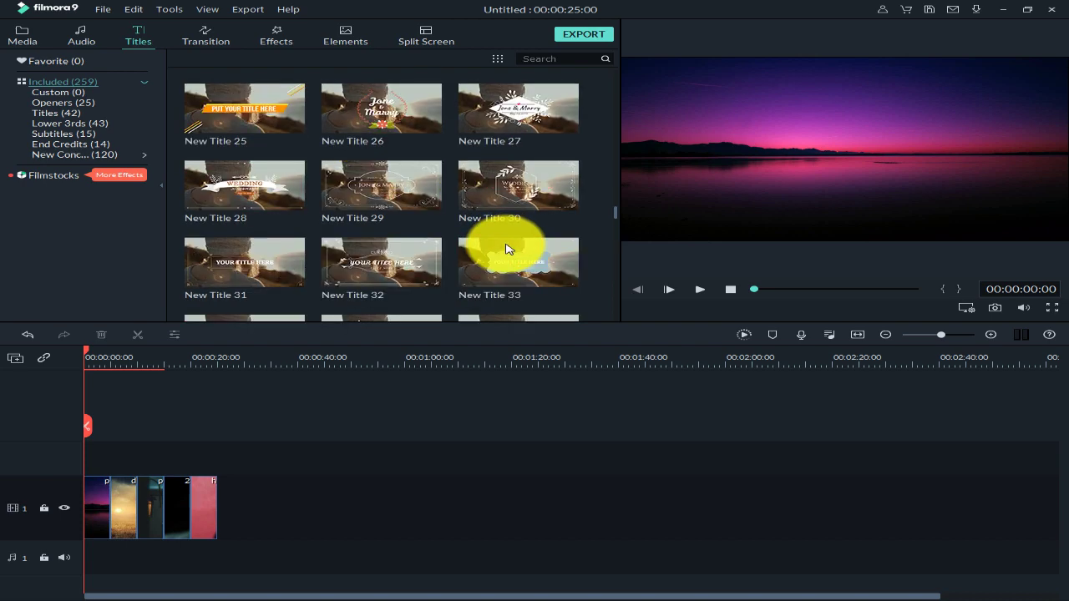
scroll(505, 248, up, 3)
scroll(505, 248, up, 3)
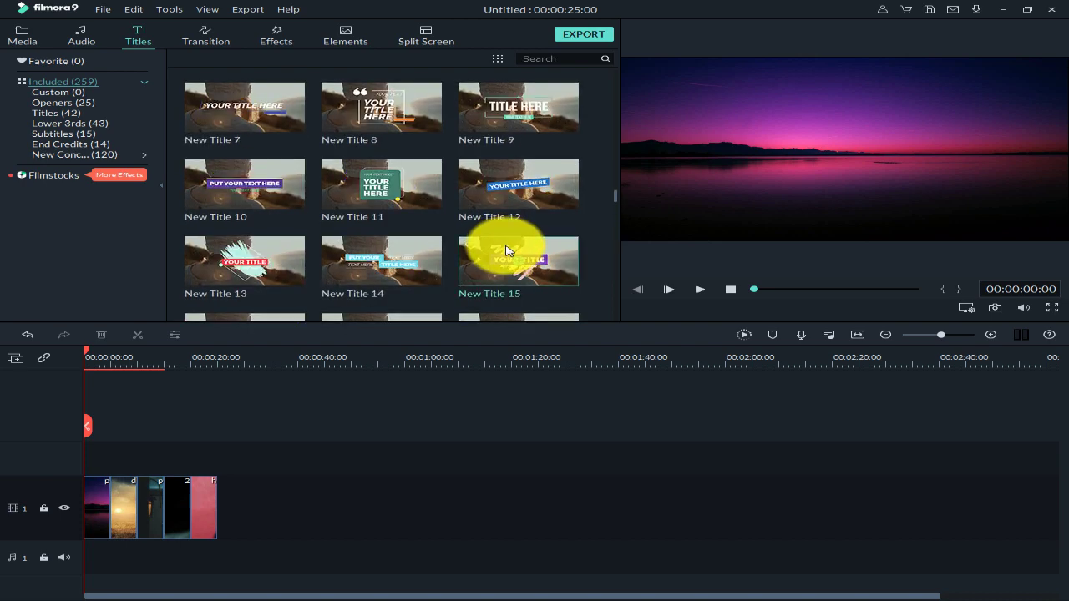
scroll(506, 248, up, 6)
scroll(520, 230, up, 3)
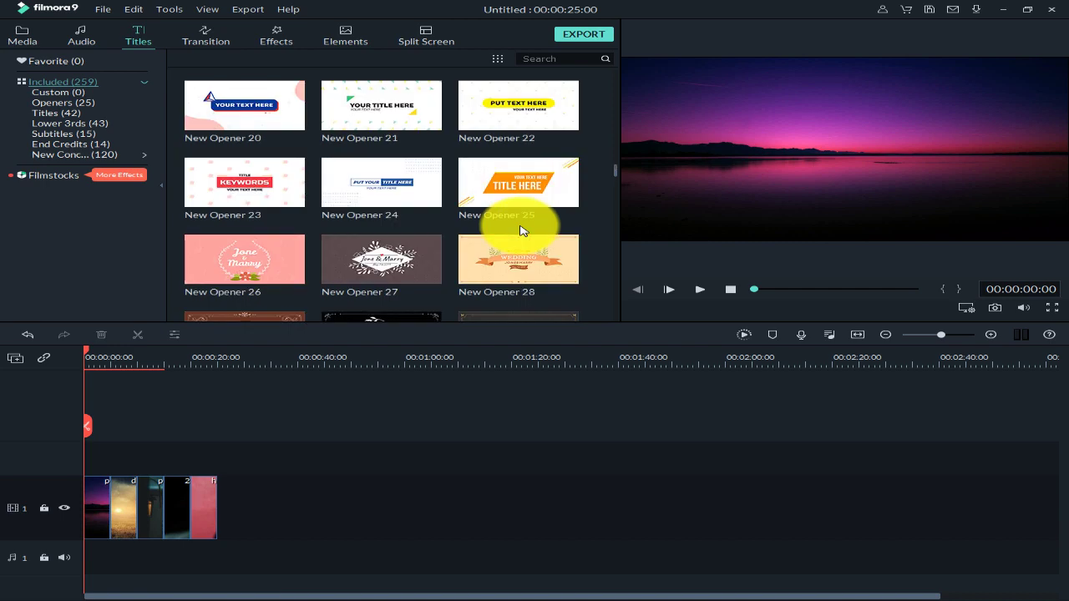
scroll(512, 227, up, 3)
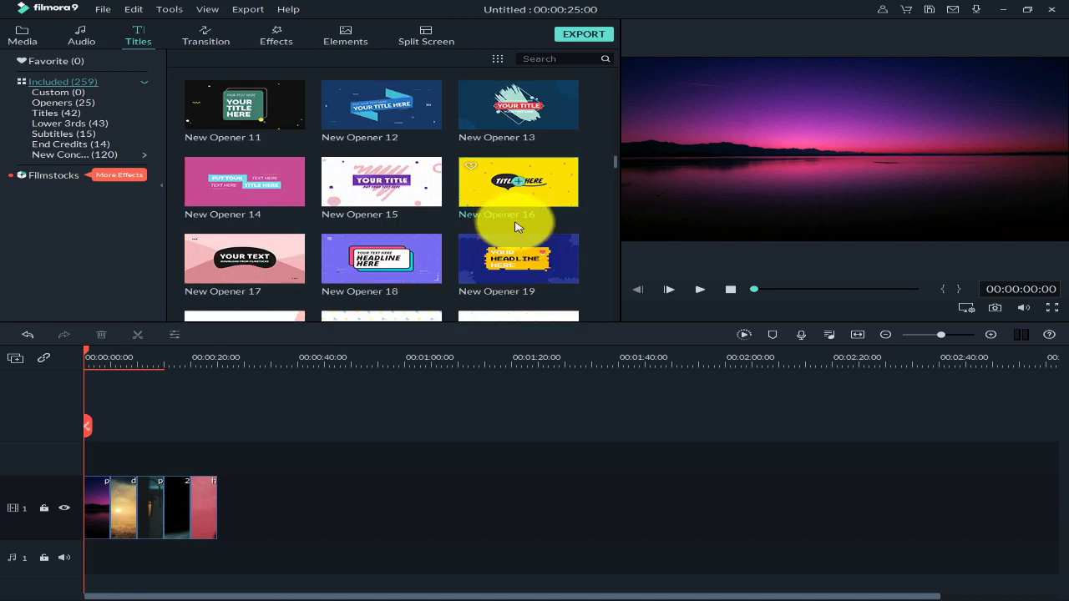
scroll(518, 226, up, 3)
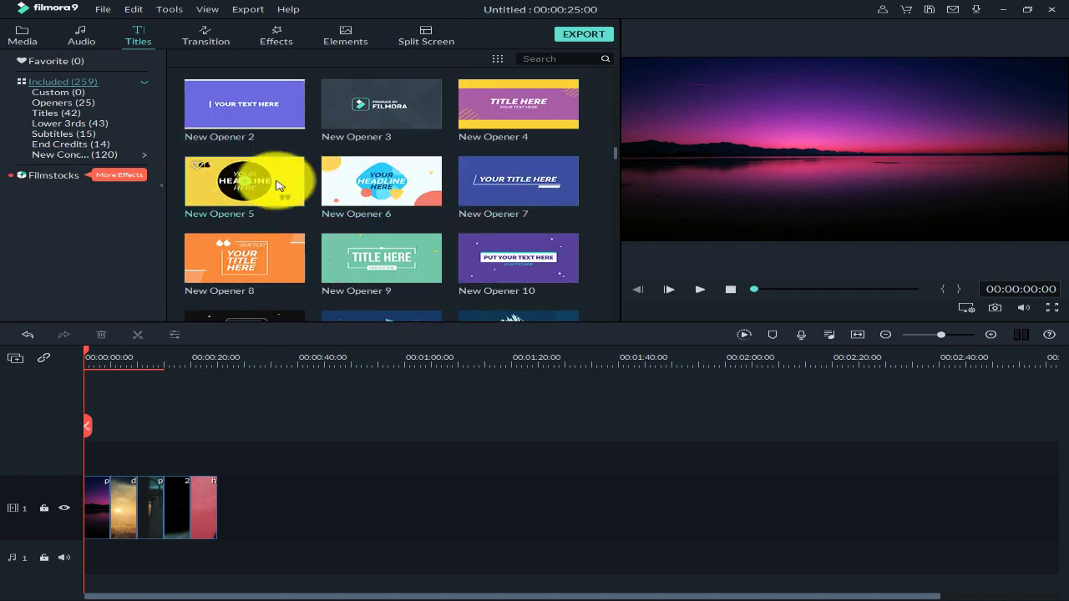
scroll(444, 241, up, 3)
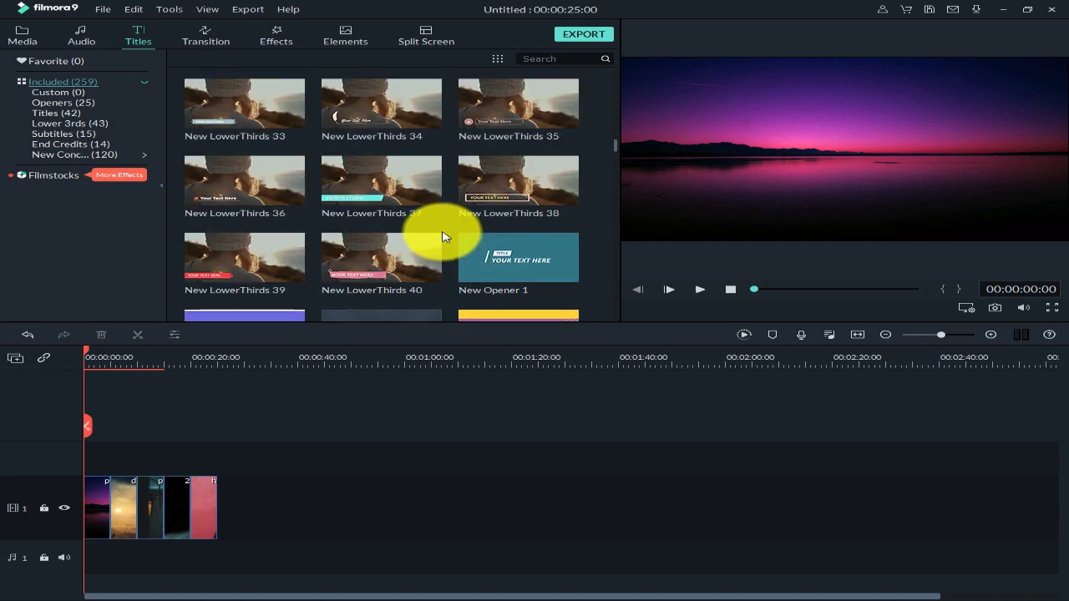
scroll(442, 237, up, 9)
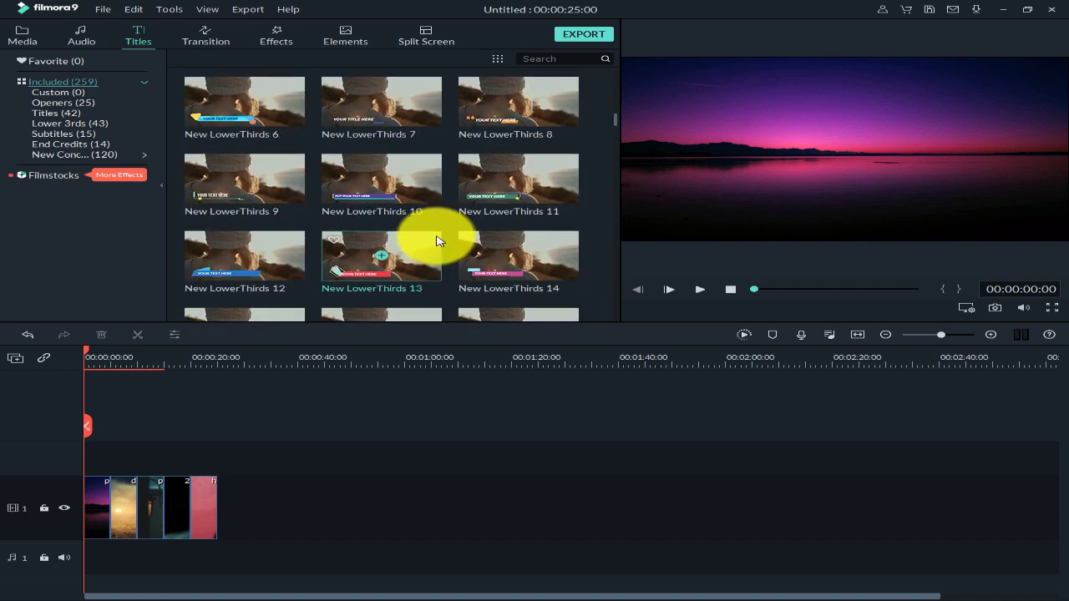
scroll(436, 241, up, 15)
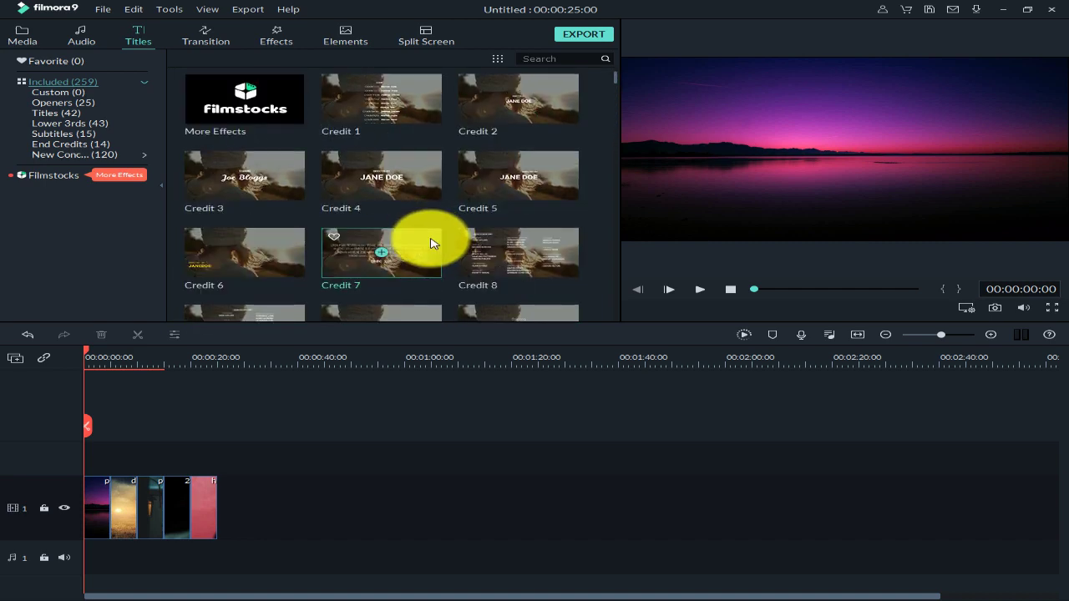
scroll(433, 243, up, 1)
scroll(430, 241, down, 3)
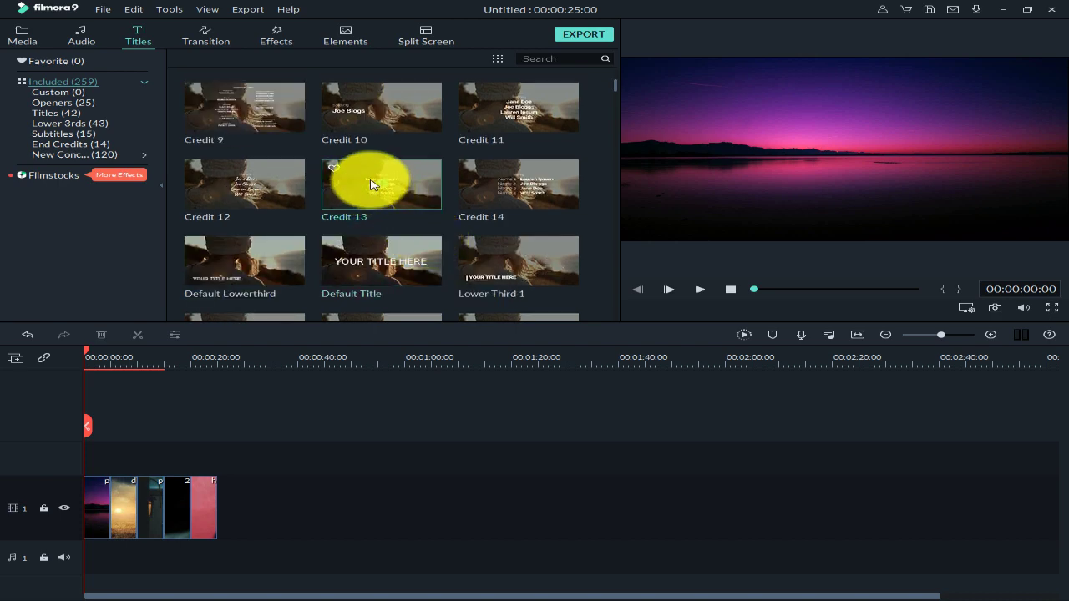
scroll(468, 209, down, 3)
scroll(449, 228, down, 5)
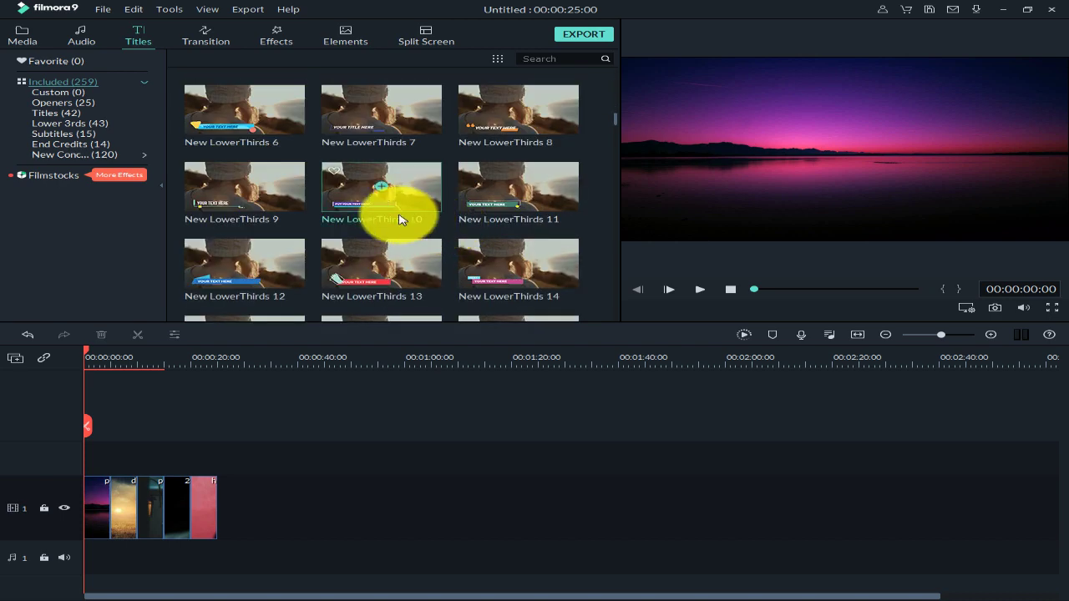
scroll(386, 239, down, 5)
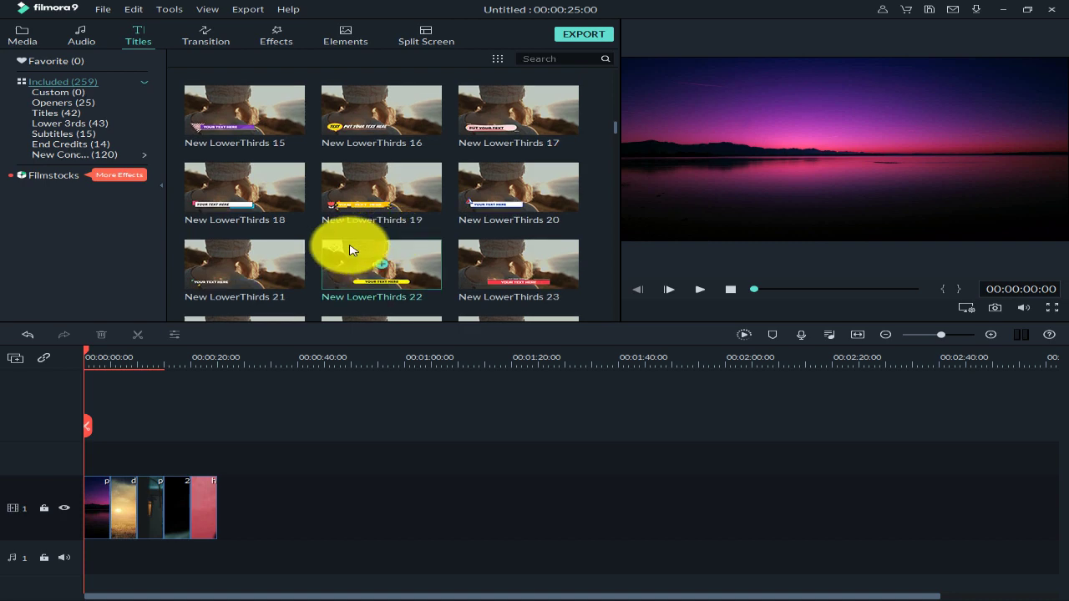
scroll(345, 249, down, 5)
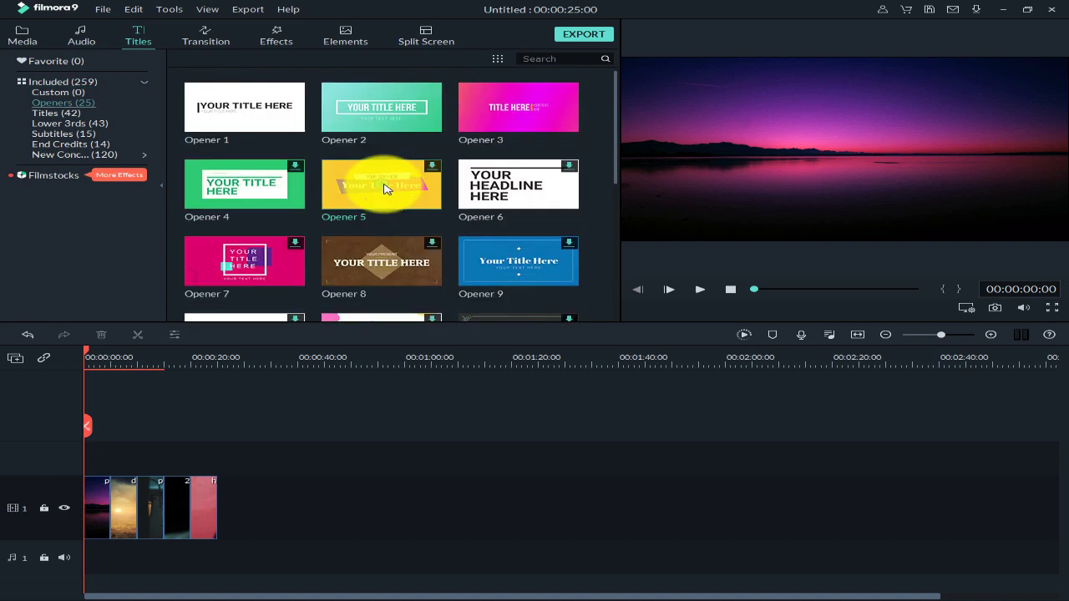
Step: Place the Opener 5 title on track 2 above the first clip at the timeline start and open its text for editing
drag(381, 179, 95, 429)
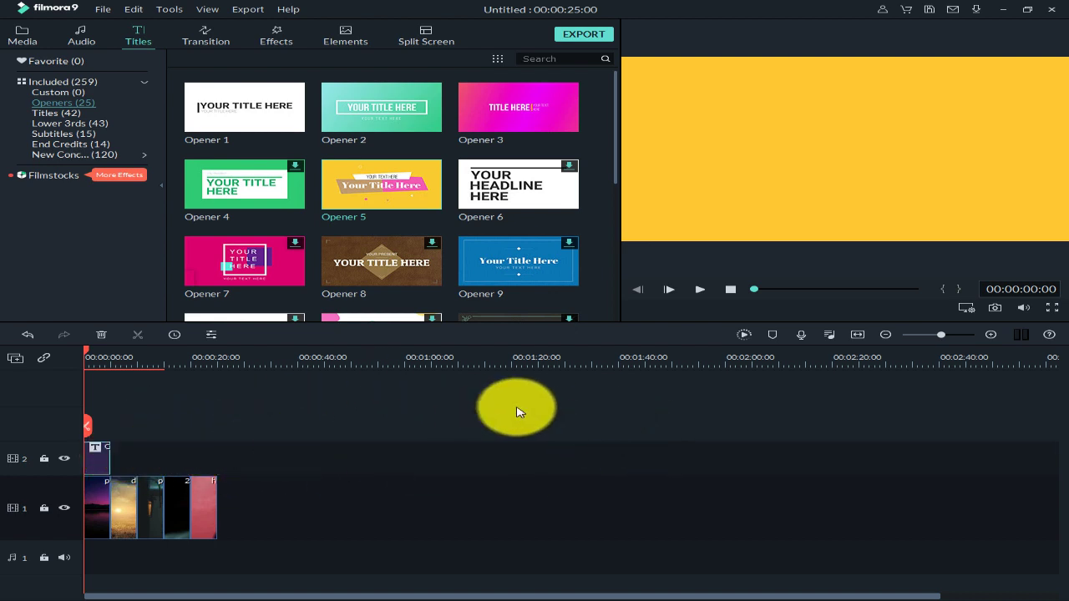
click(90, 357)
scroll(90, 356, up, 3)
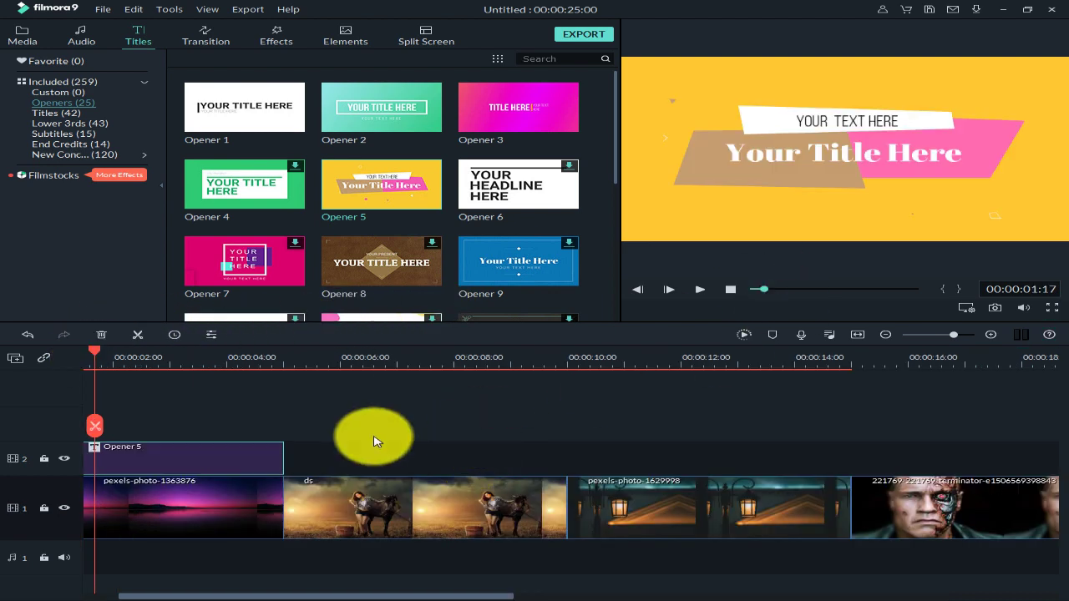
double_click(170, 461)
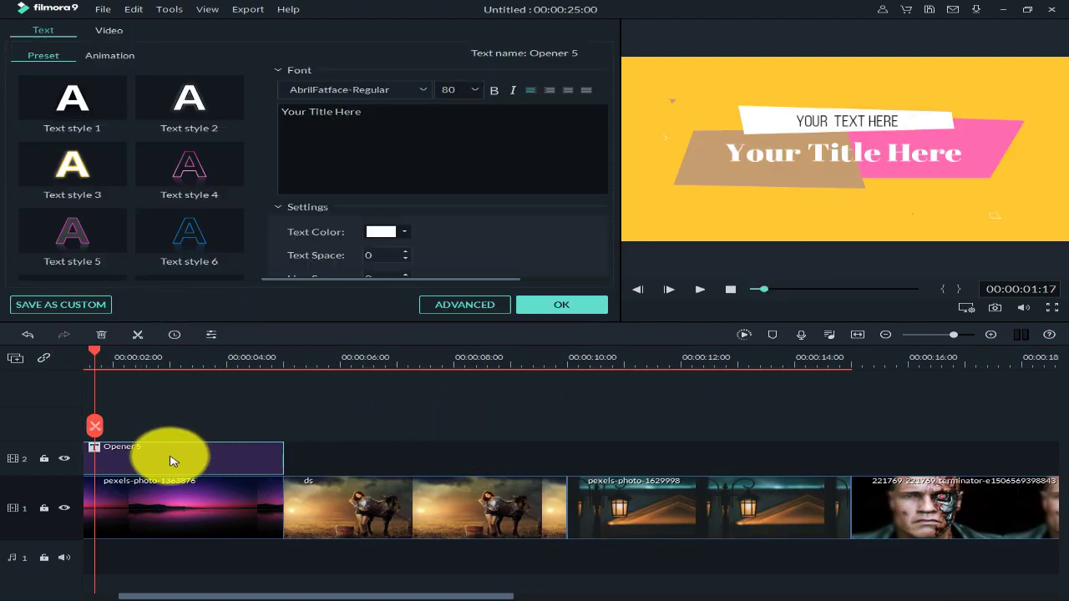
Step: Replace the opener's main title text with "Filmora tutorial"
click(334, 117)
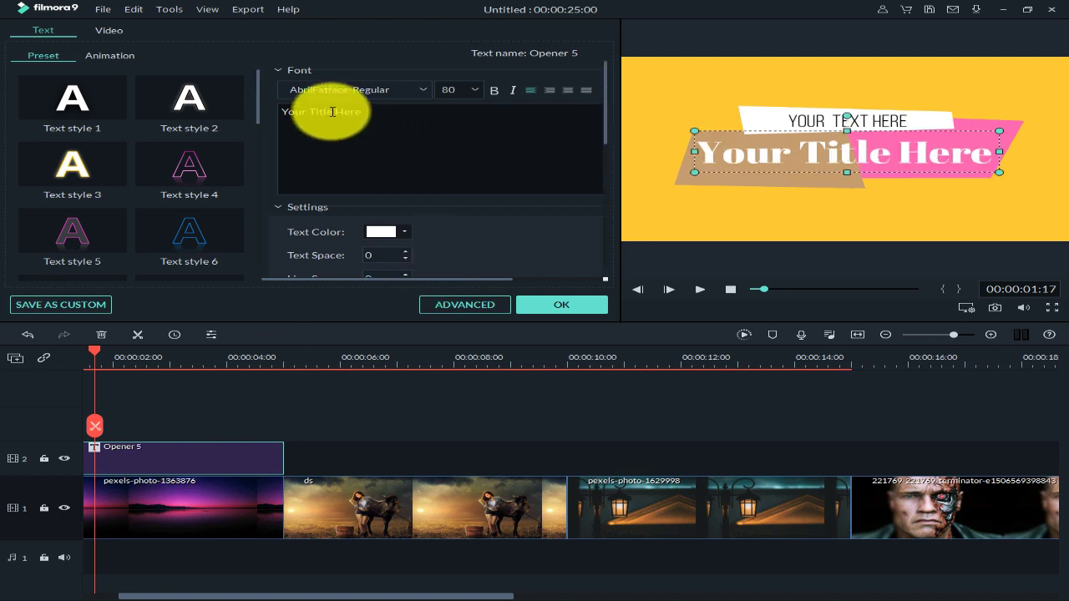
key(ctrl+a)
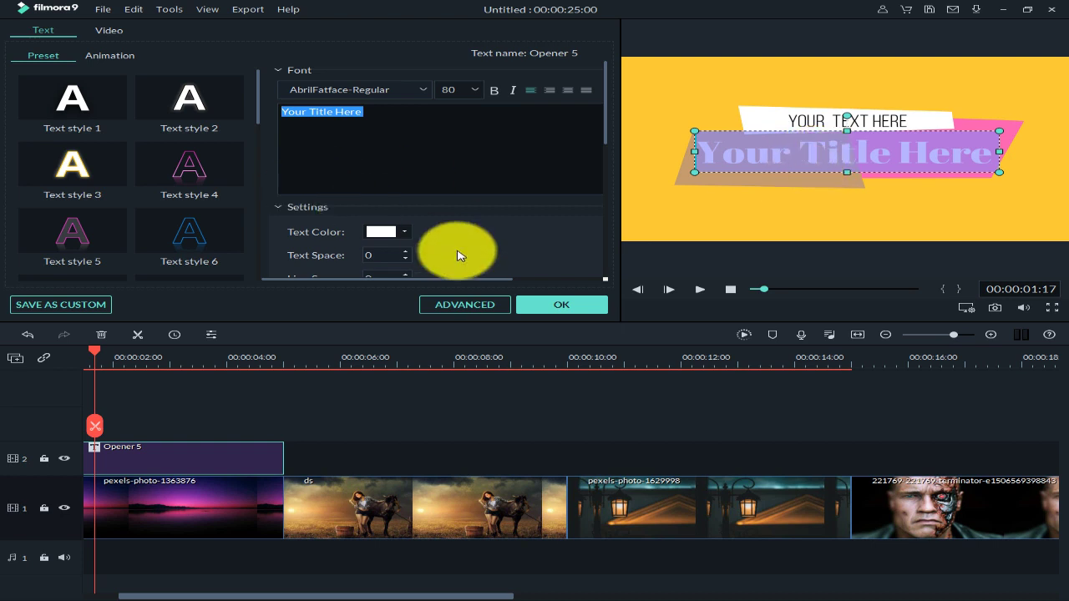
text(F)
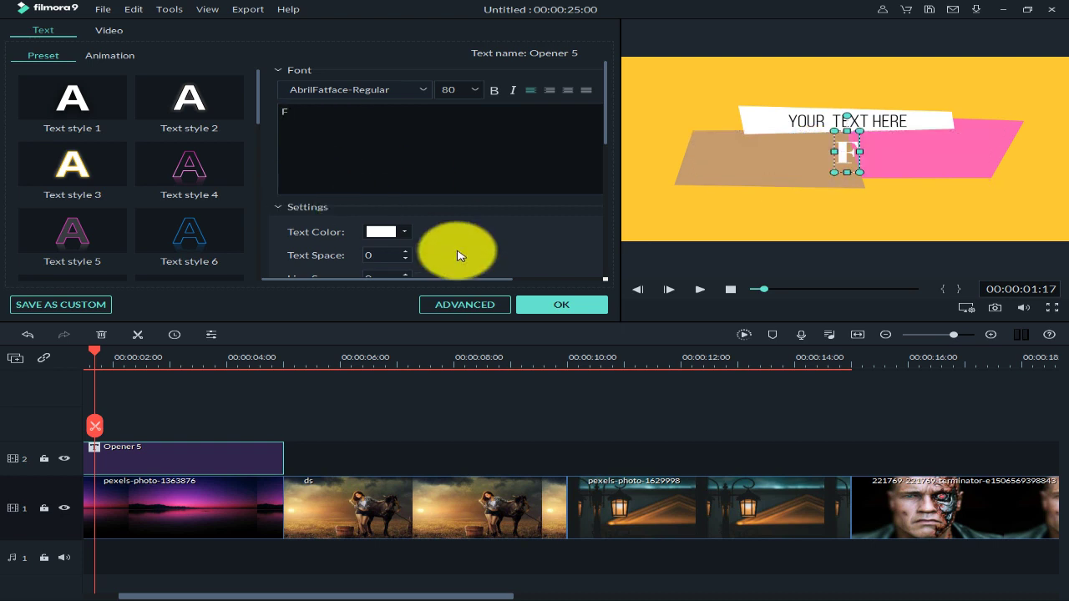
text(ilmora)
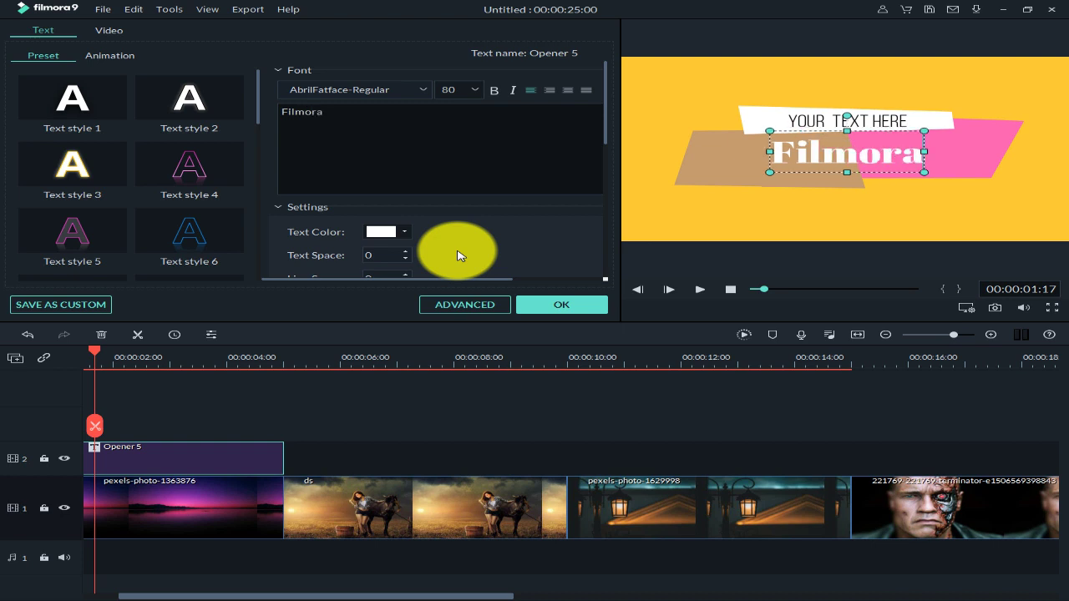
text( t)
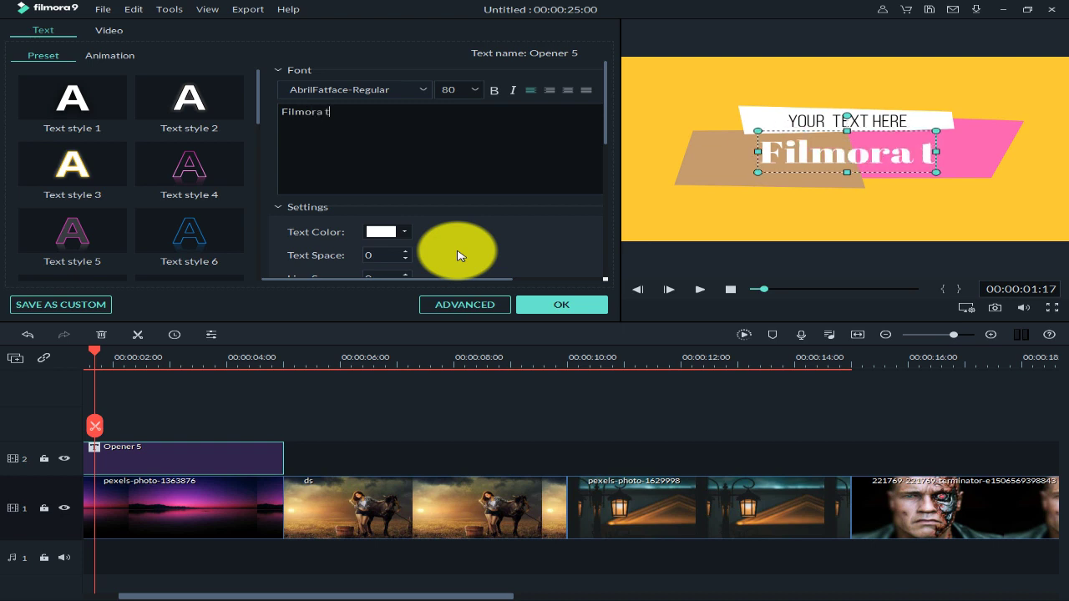
text(utorial)
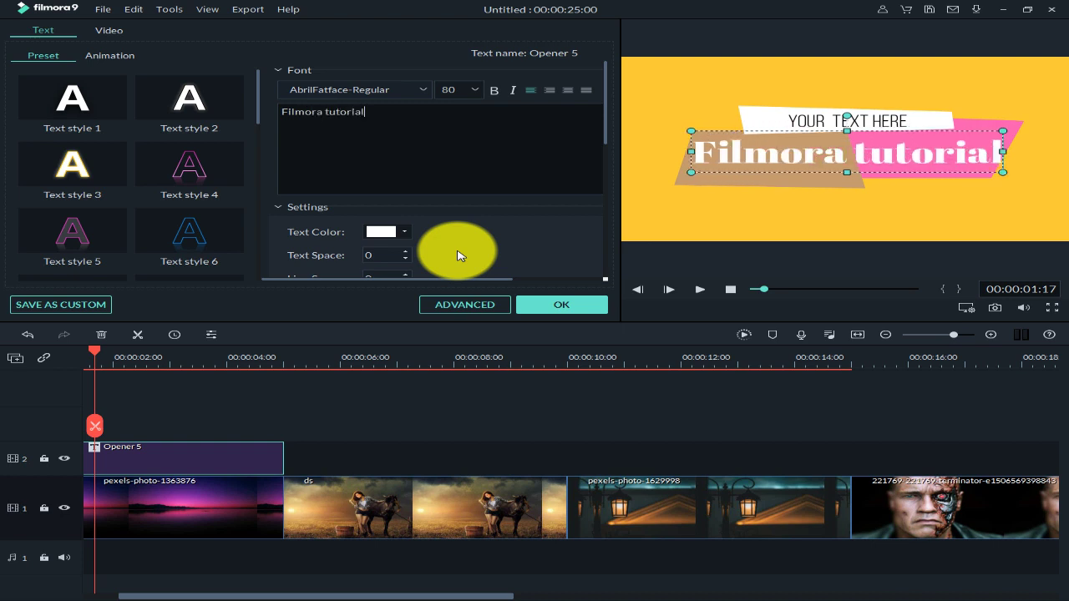
Step: Set the main title's font size to 72 and make it italic
click(478, 90)
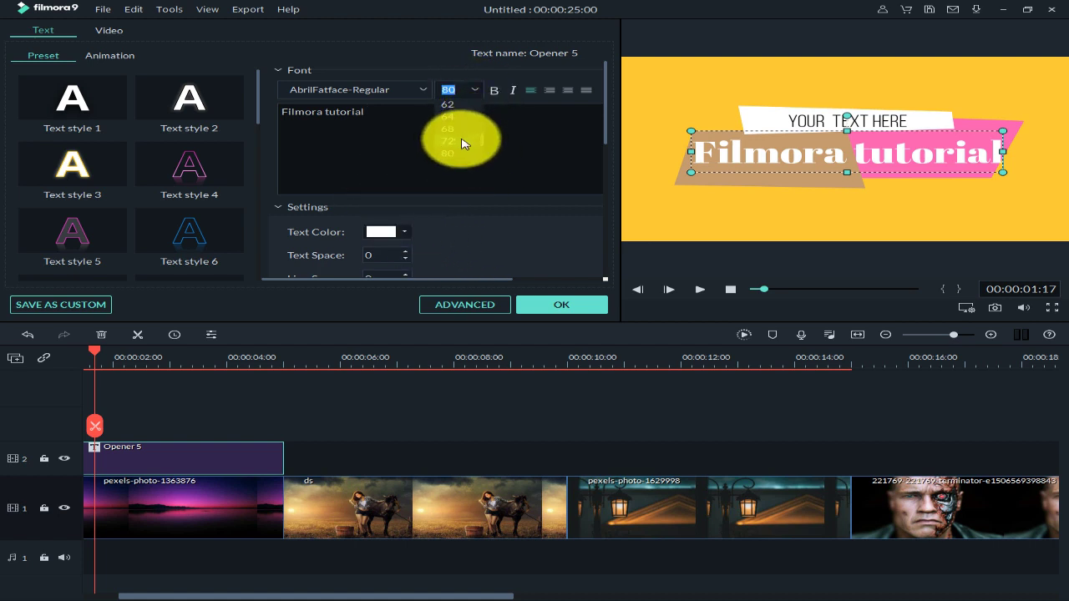
click(461, 141)
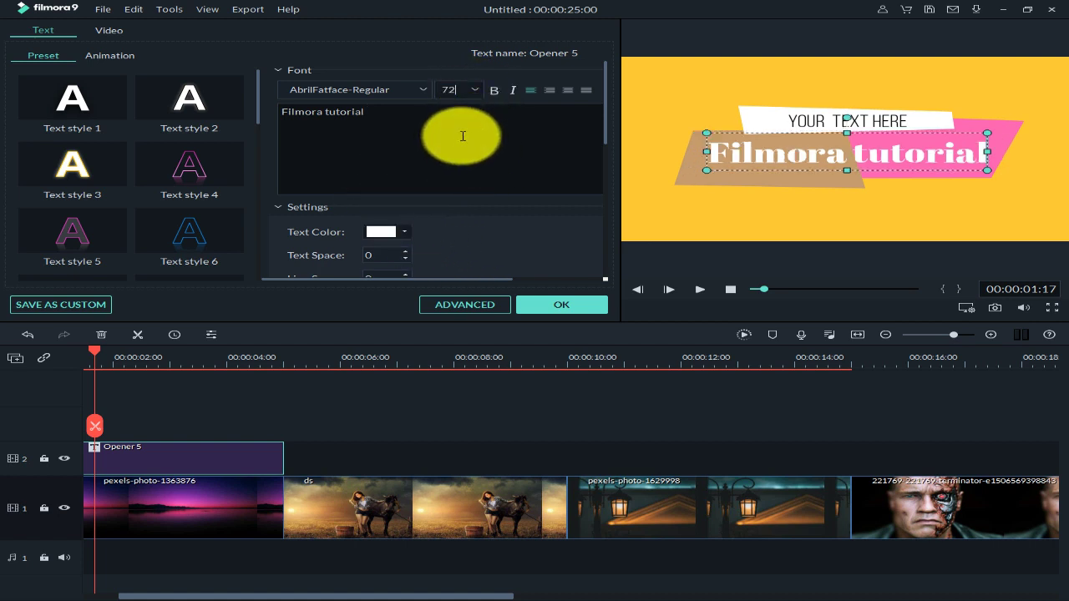
click(422, 93)
click(424, 91)
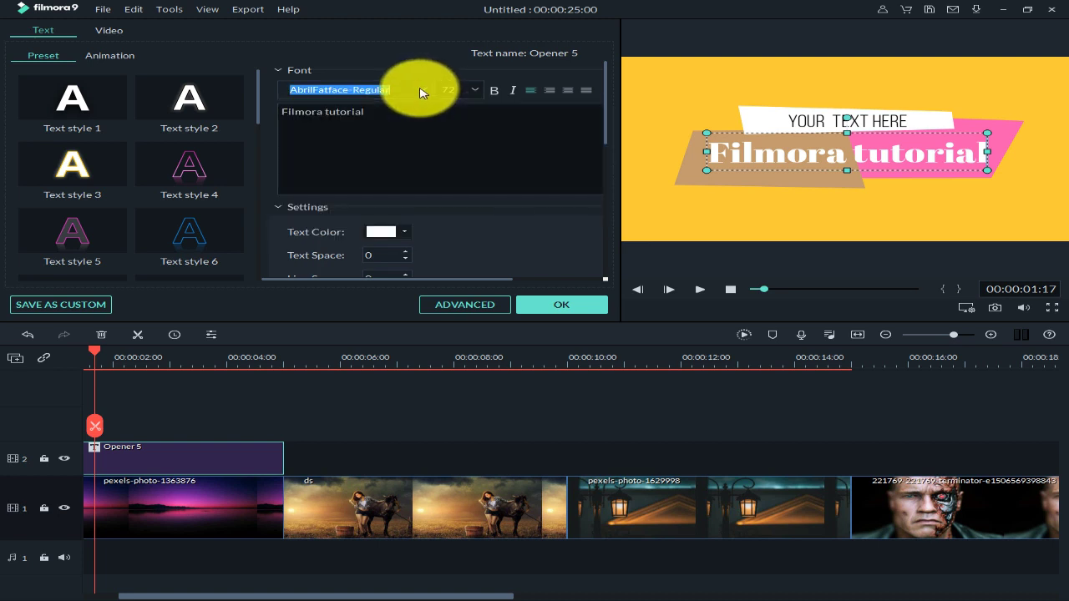
click(513, 91)
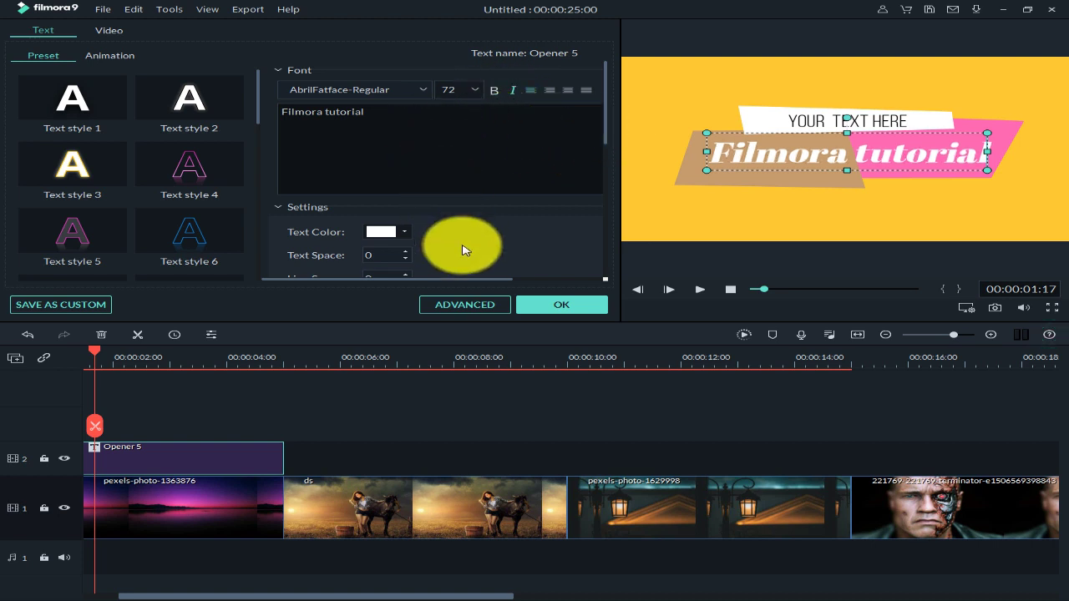
Step: Try blue and green as the main title's text color and settle on black
click(407, 235)
click(370, 269)
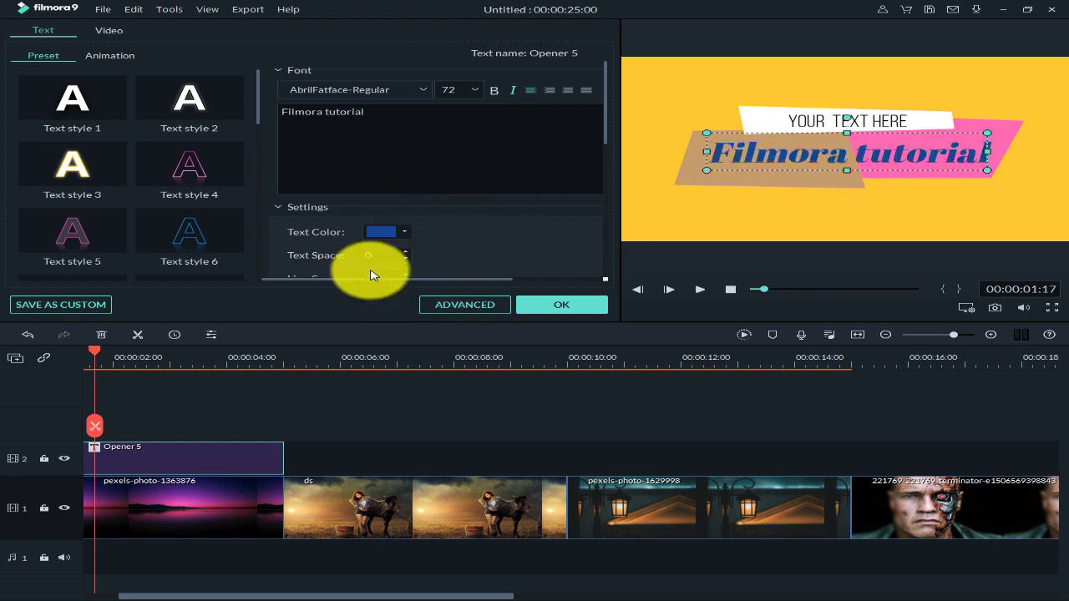
click(392, 249)
click(407, 234)
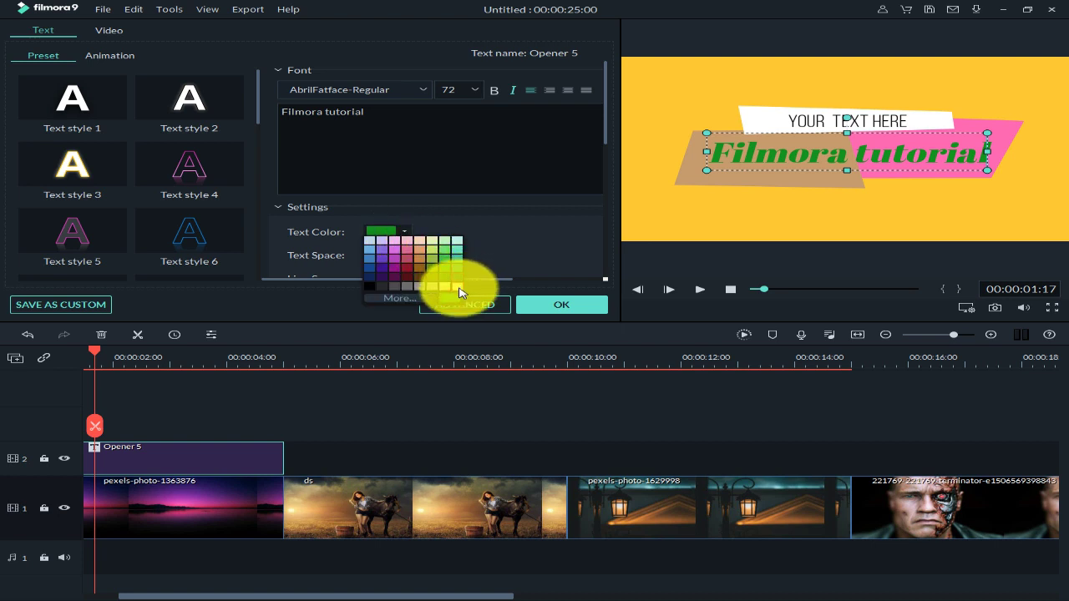
click(373, 286)
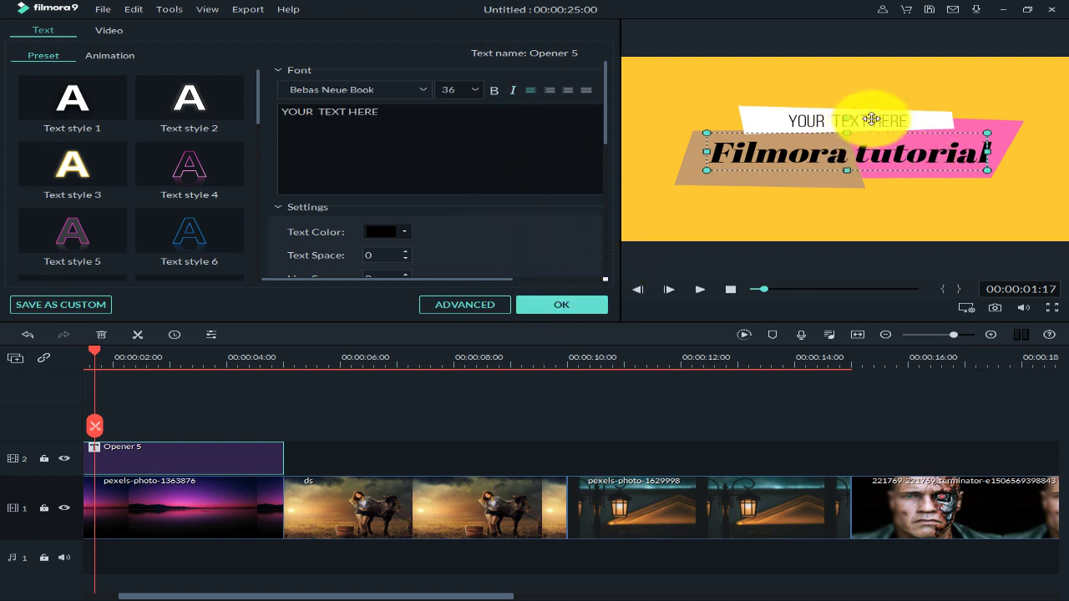
Step: Replace the smaller text above the main title with "Анхан шат"
drag(420, 112, 262, 112)
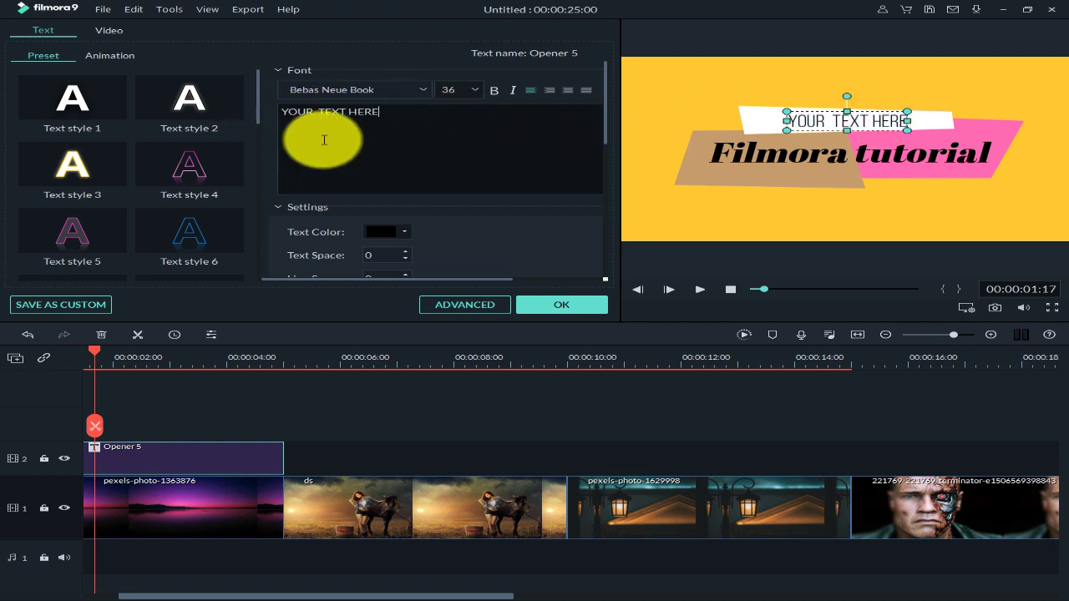
drag(370, 107, 282, 113)
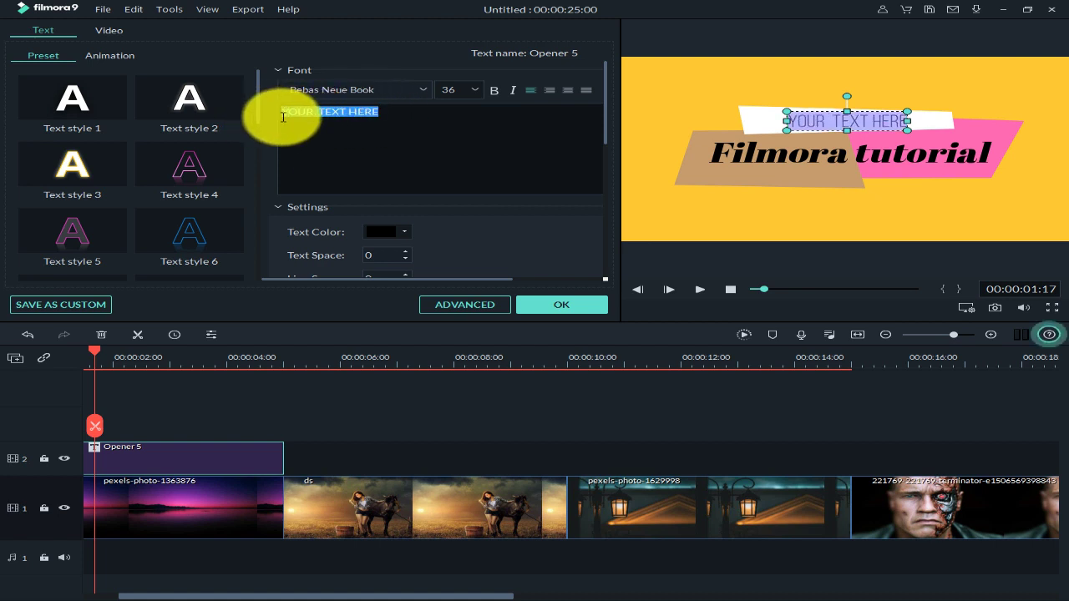
text(AHX)
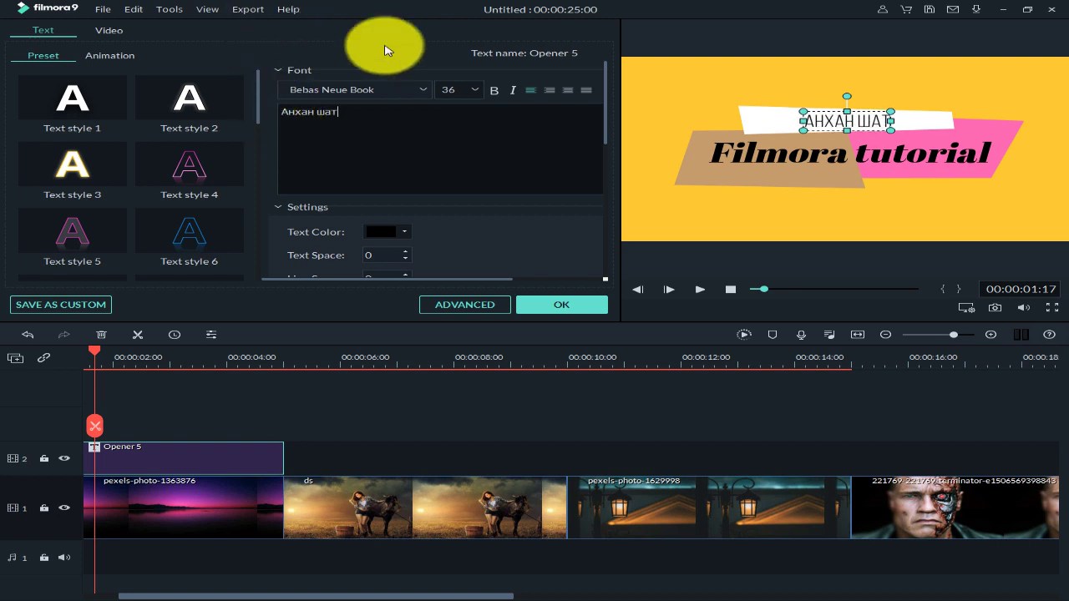
Step: Set the smaller upper text to Arial, size 48, bold
click(427, 91)
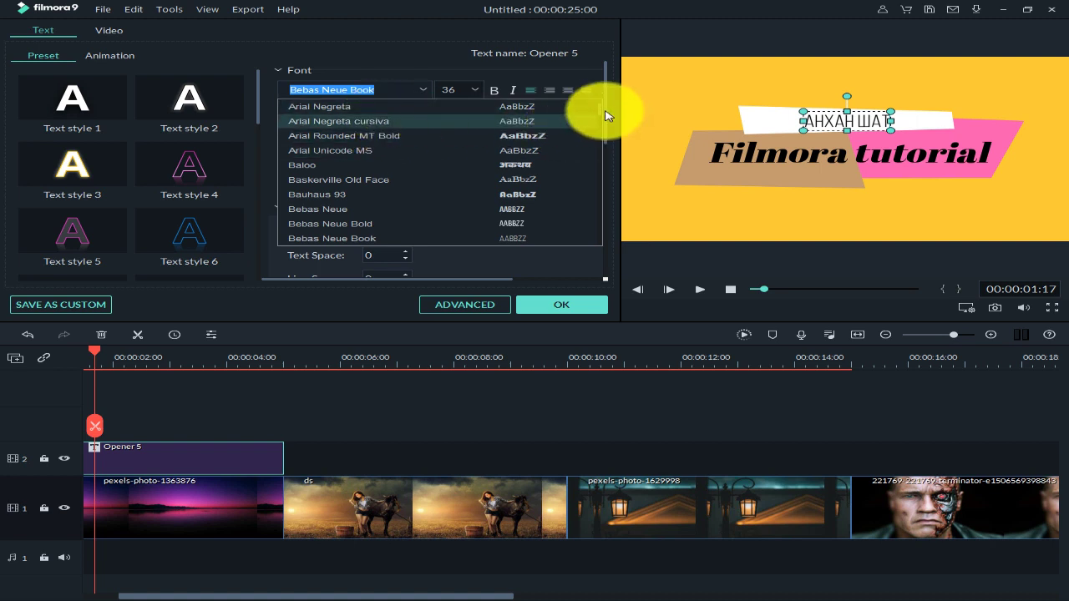
scroll(535, 125, up, 5)
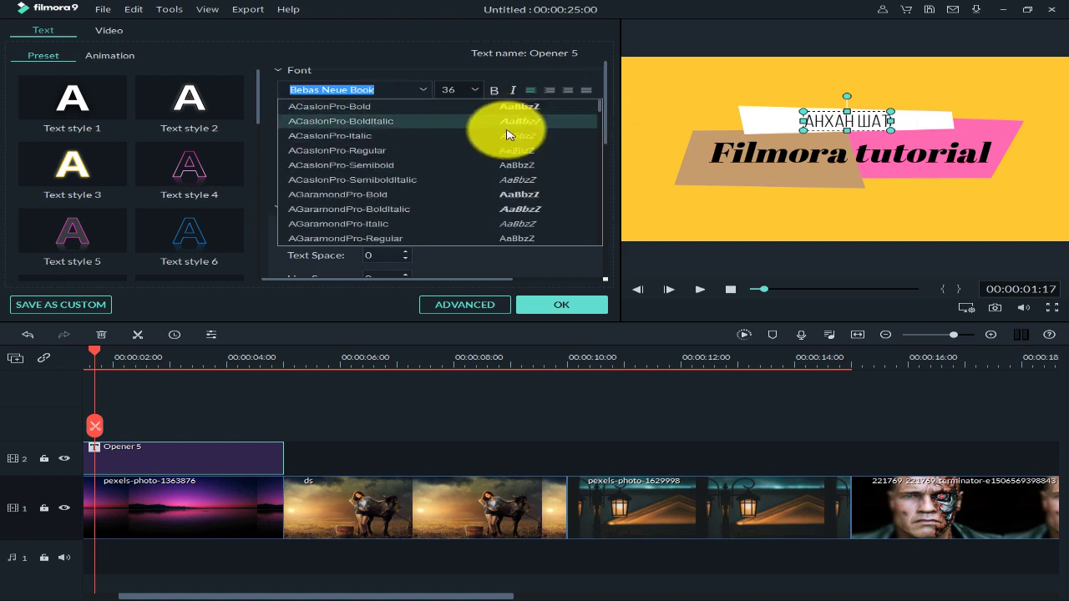
scroll(481, 146, down, 5)
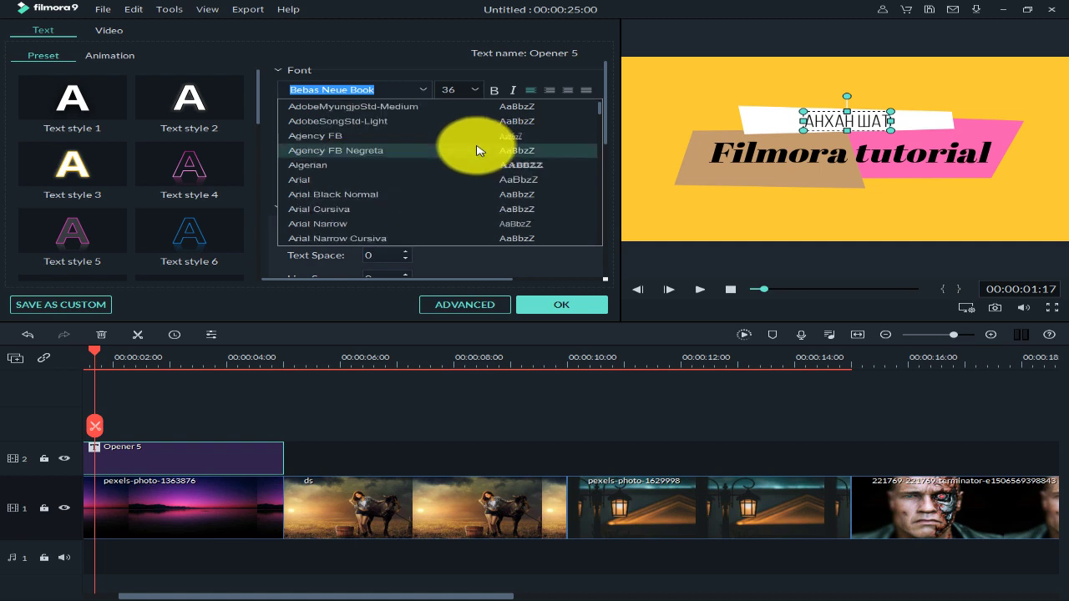
click(326, 135)
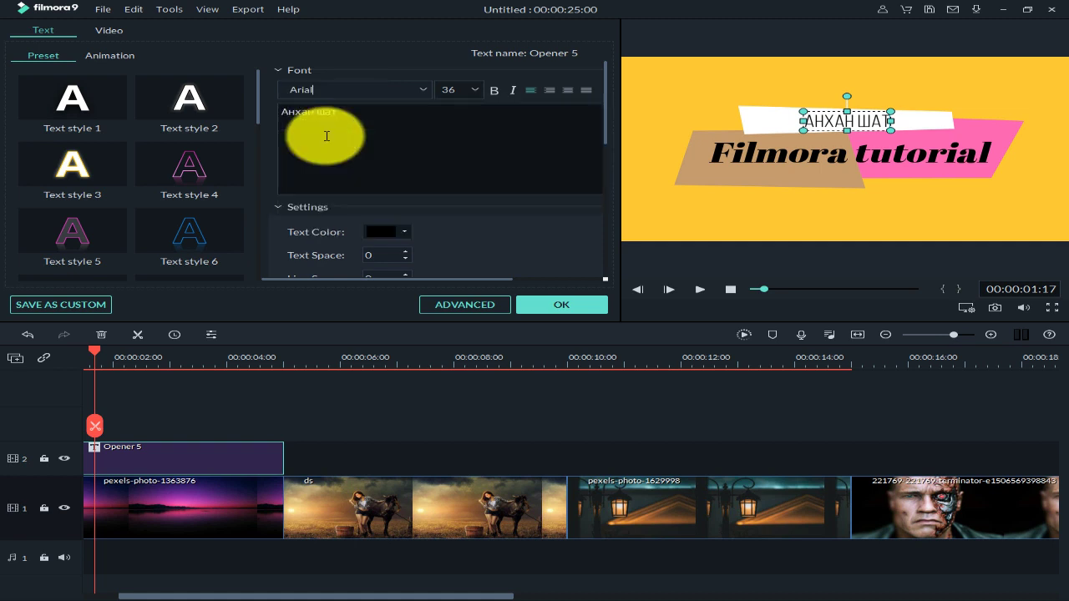
click(476, 90)
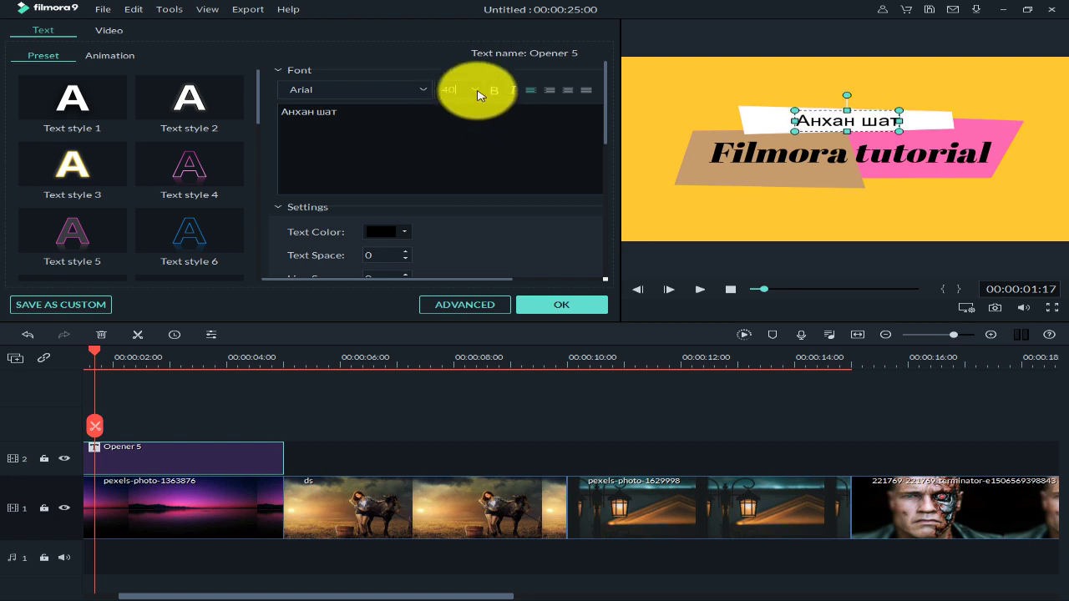
click(475, 92)
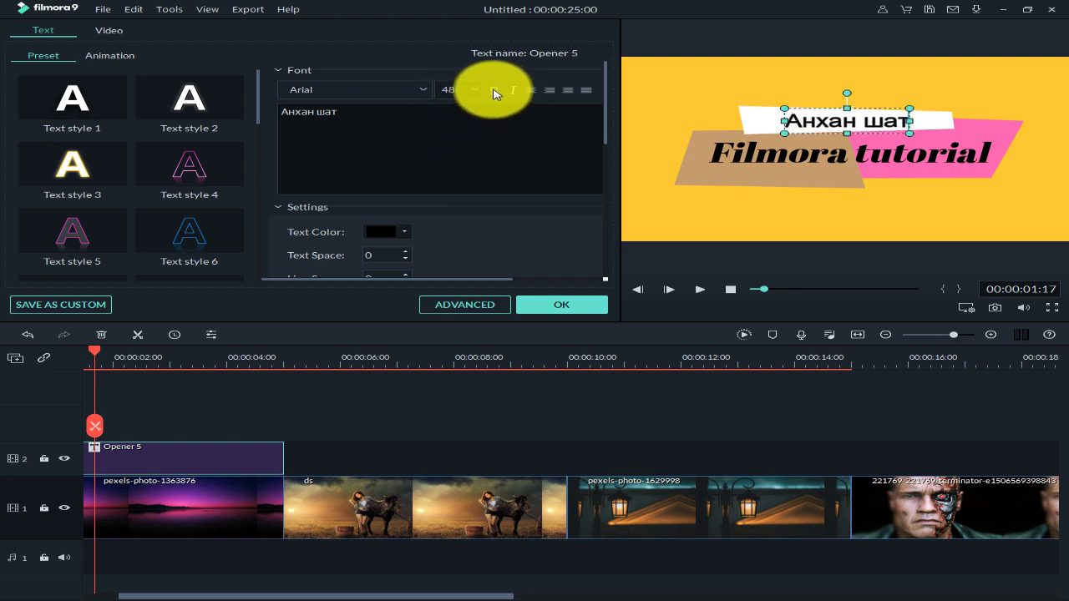
Step: Try dark red, light orange and brown as the text color of the smaller upper text
click(405, 231)
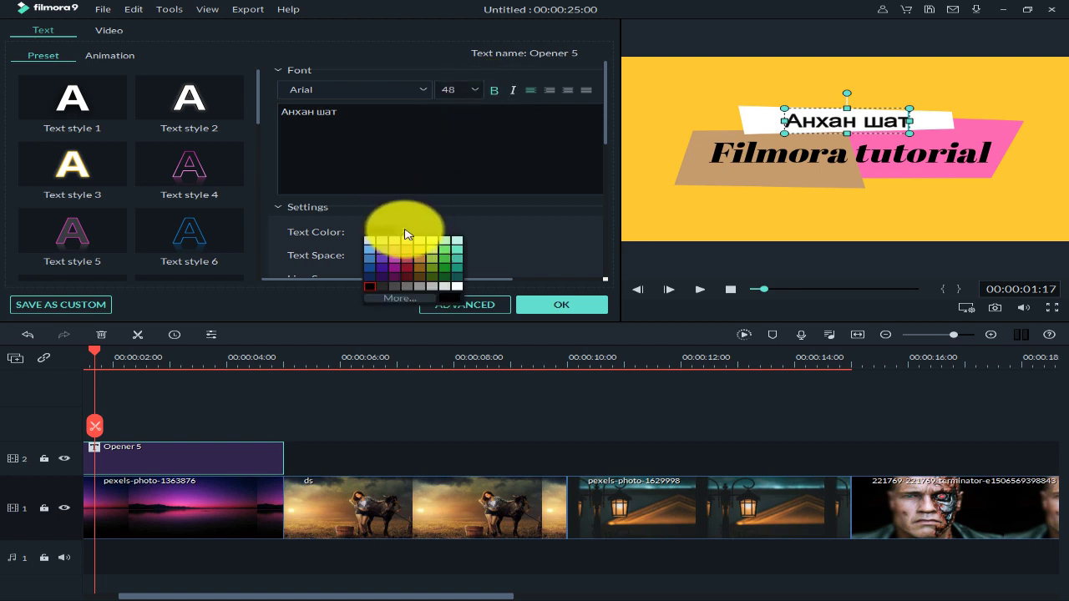
click(407, 275)
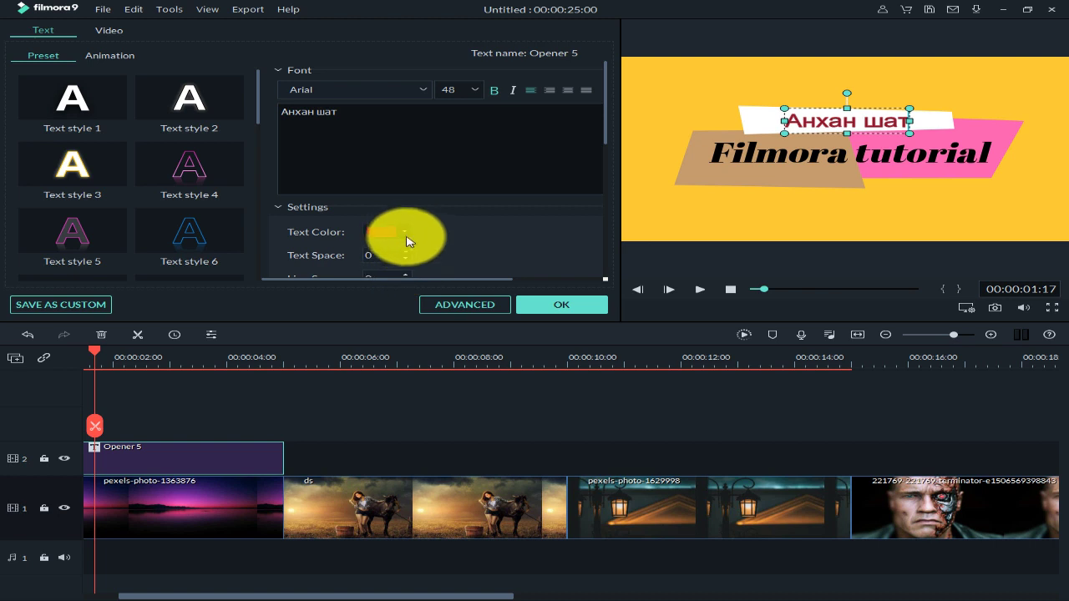
click(408, 233)
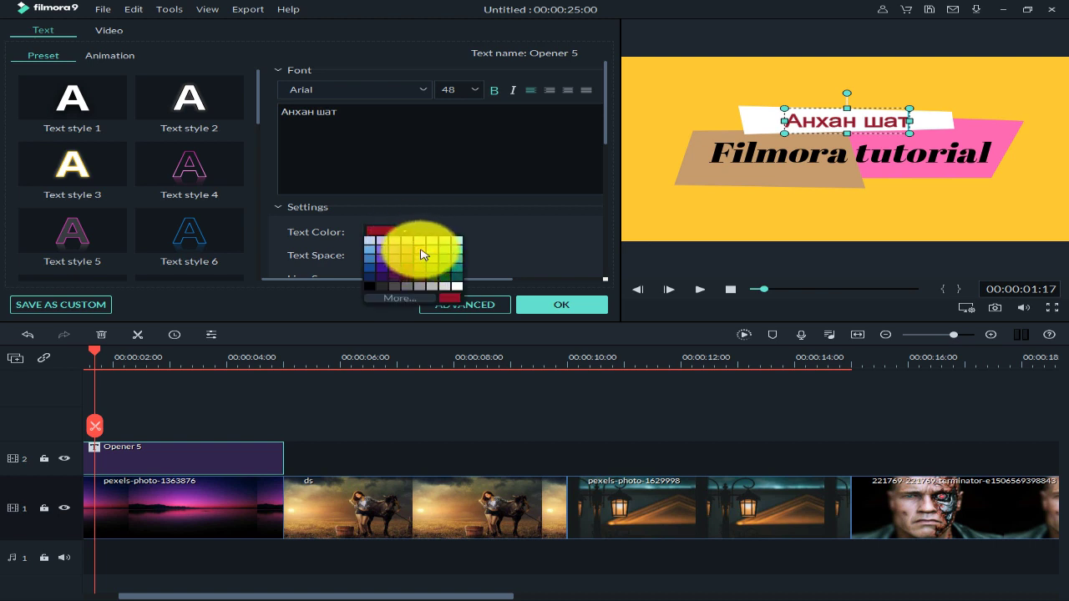
click(421, 254)
click(407, 232)
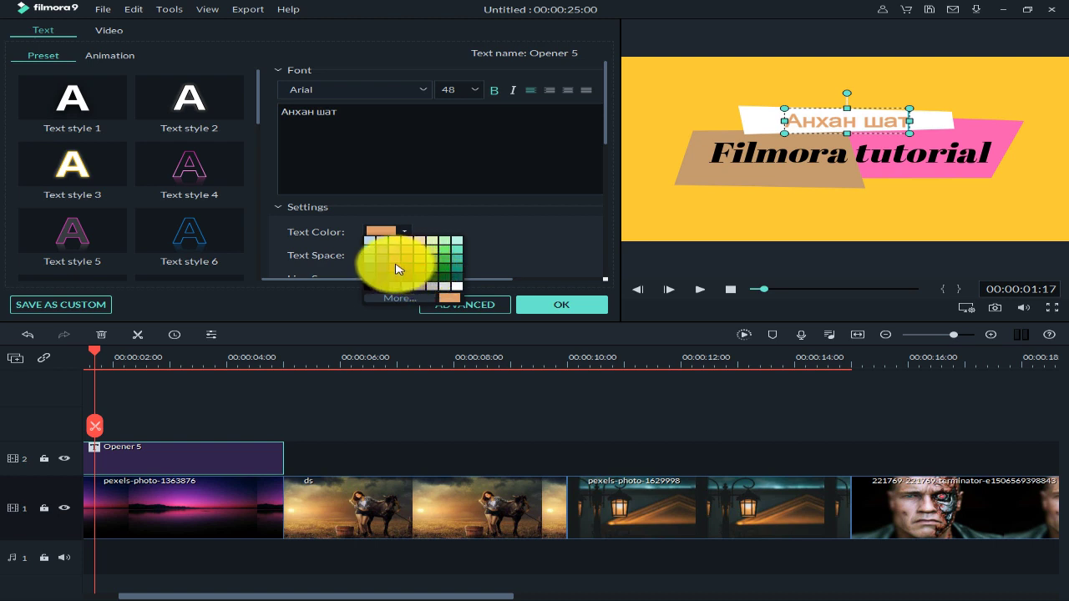
key(Escape)
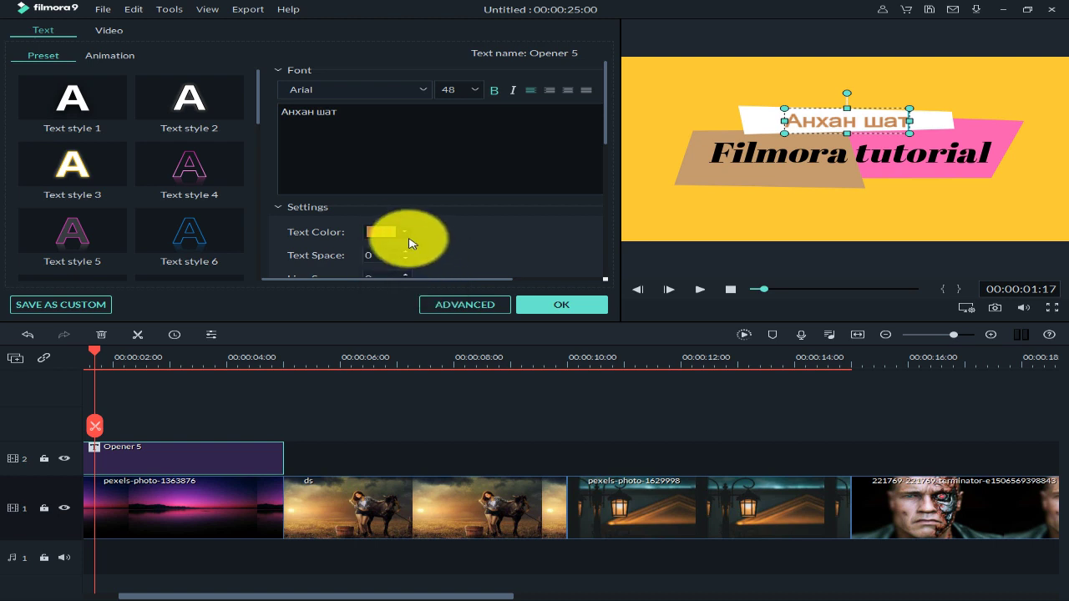
click(405, 232)
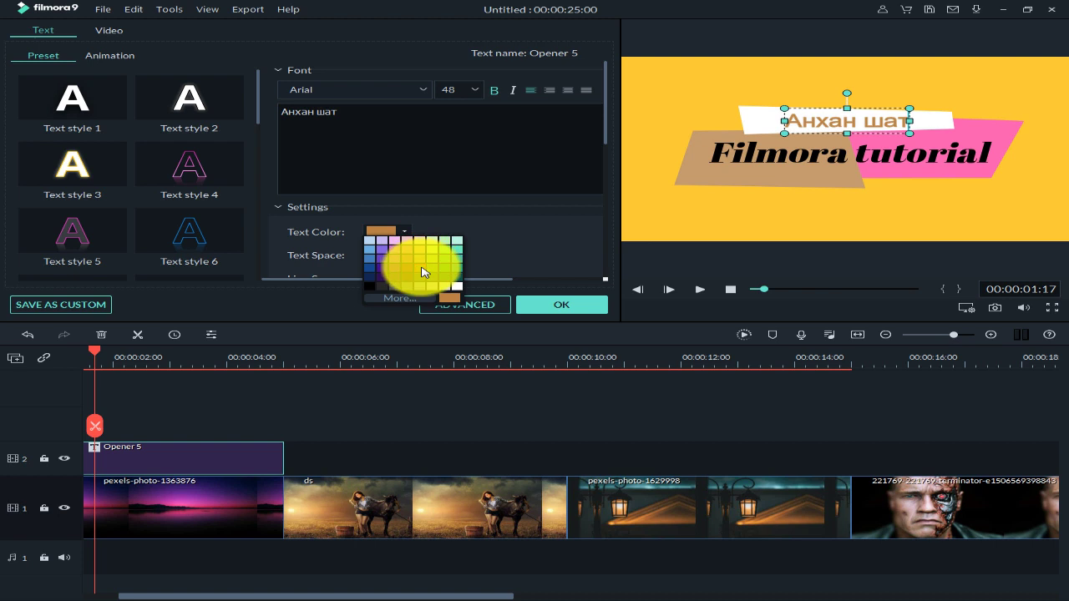
click(423, 271)
Step: Set the smaller upper text's color to dark blue and confirm the title edits
click(407, 233)
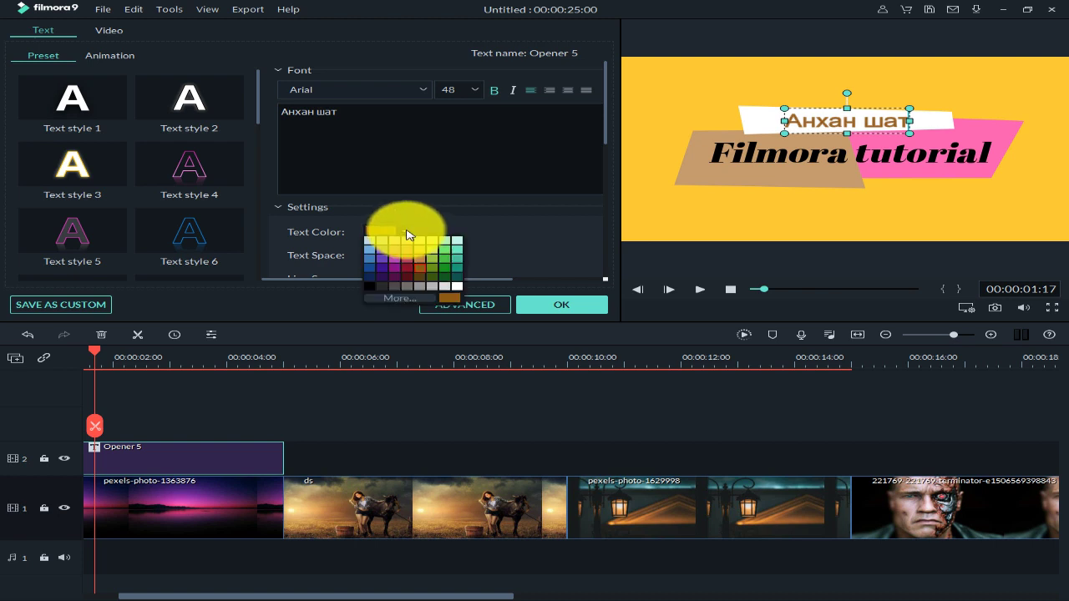
click(379, 273)
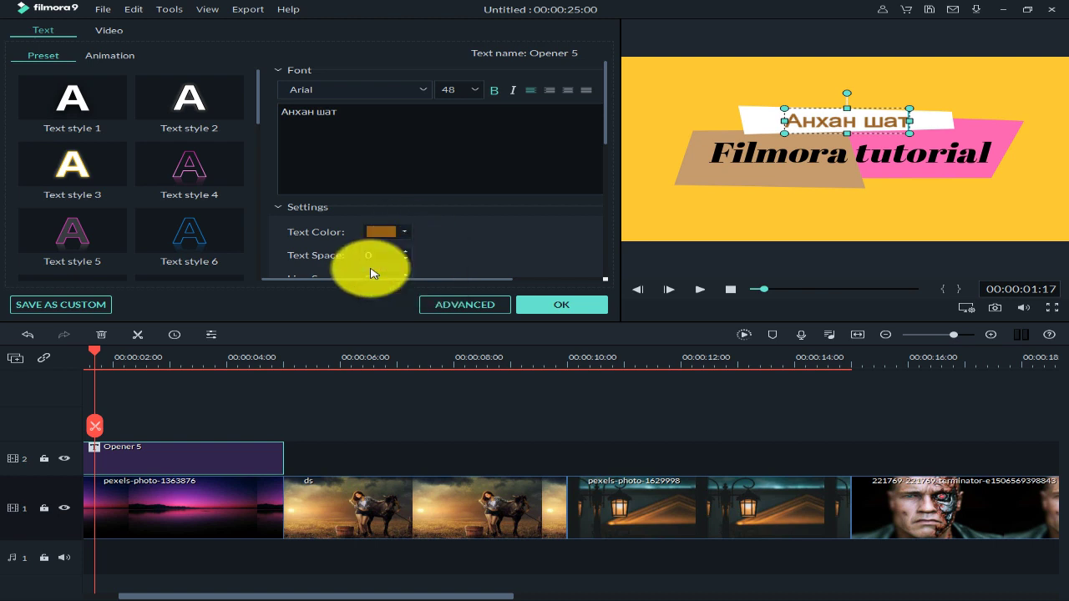
click(407, 236)
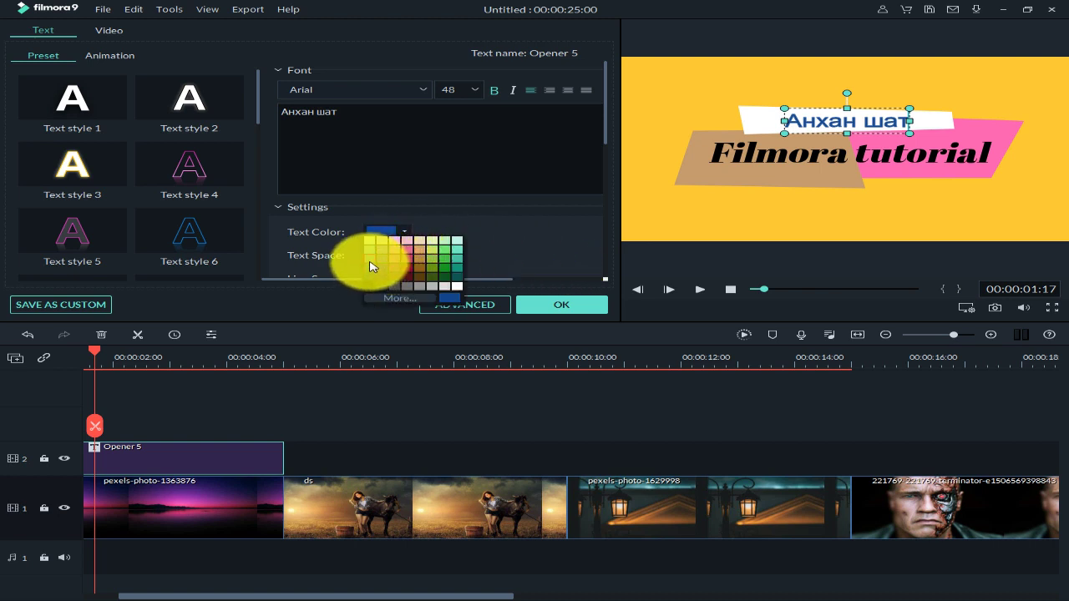
click(540, 248)
scroll(607, 138, down, 1)
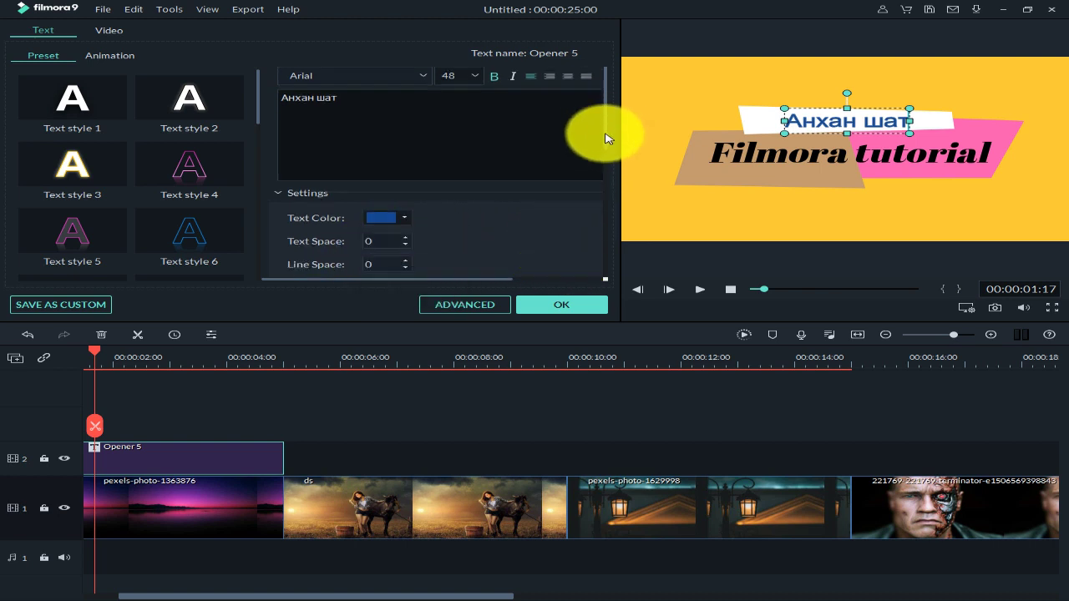
scroll(607, 138, down, 5)
click(573, 304)
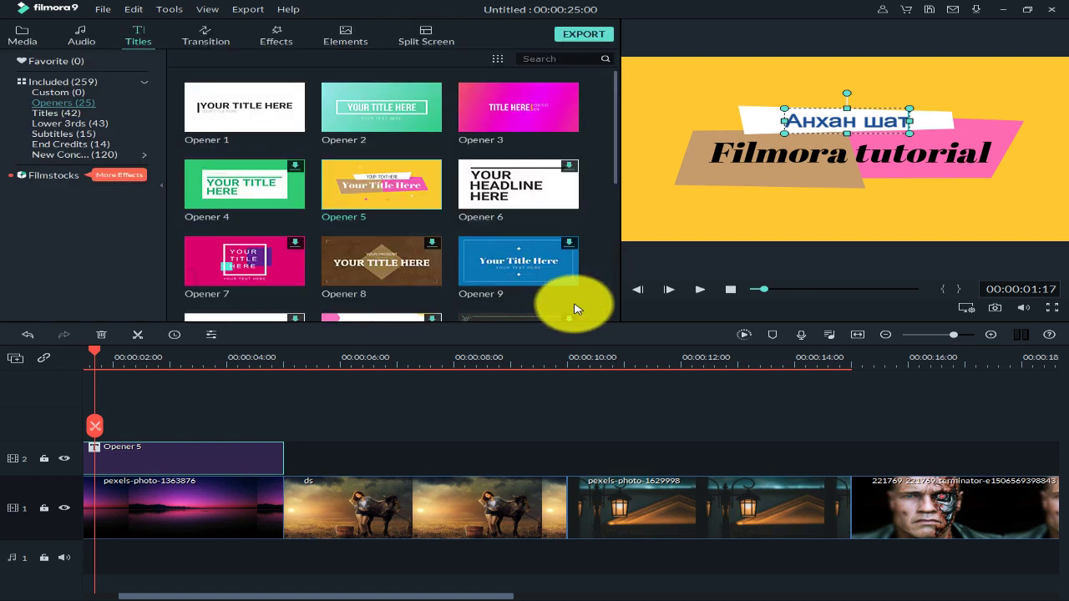
Step: Shorten the Opener 5 title clip to about 3.7 seconds and play it from the start
click(501, 457)
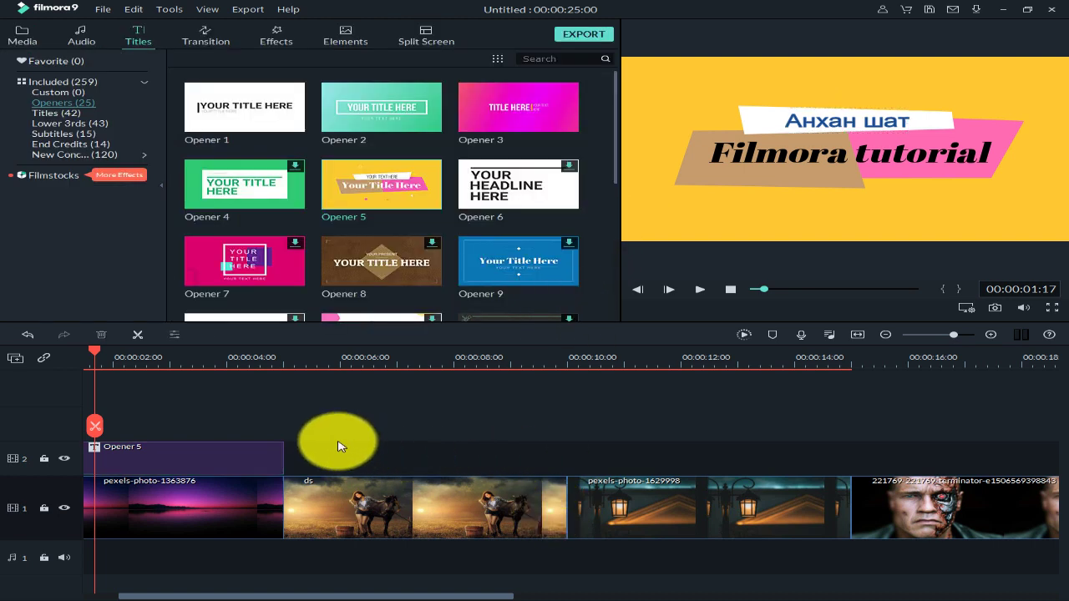
click(260, 463)
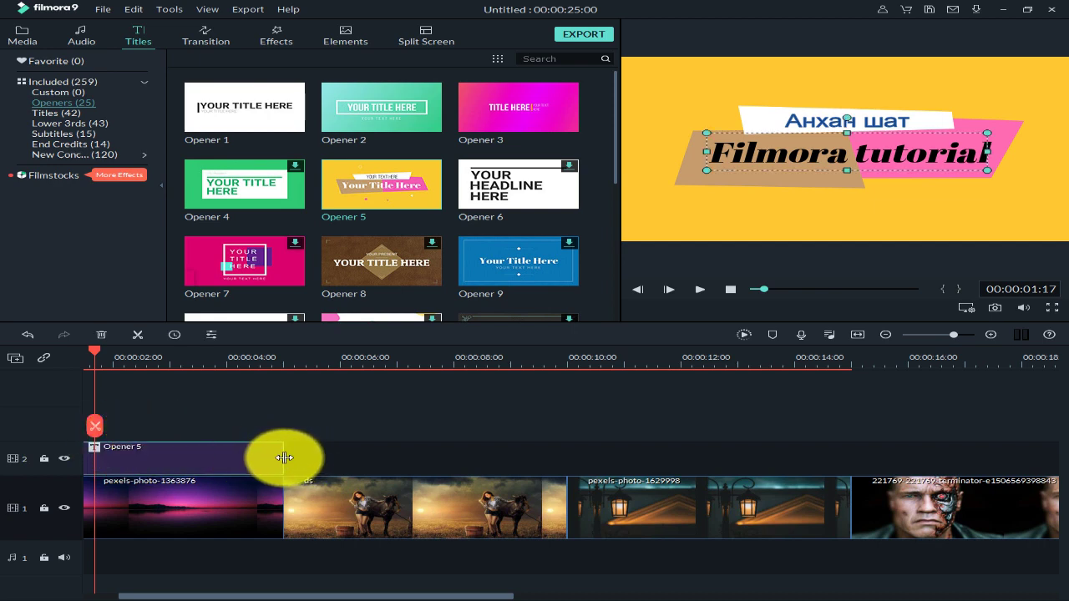
drag(284, 458, 209, 474)
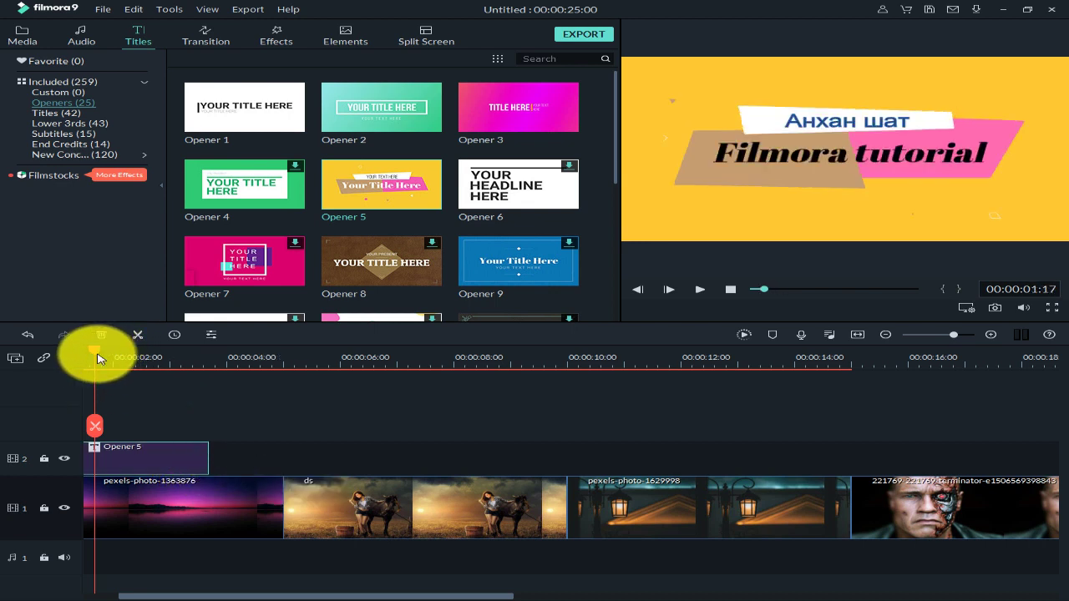
key(Home)
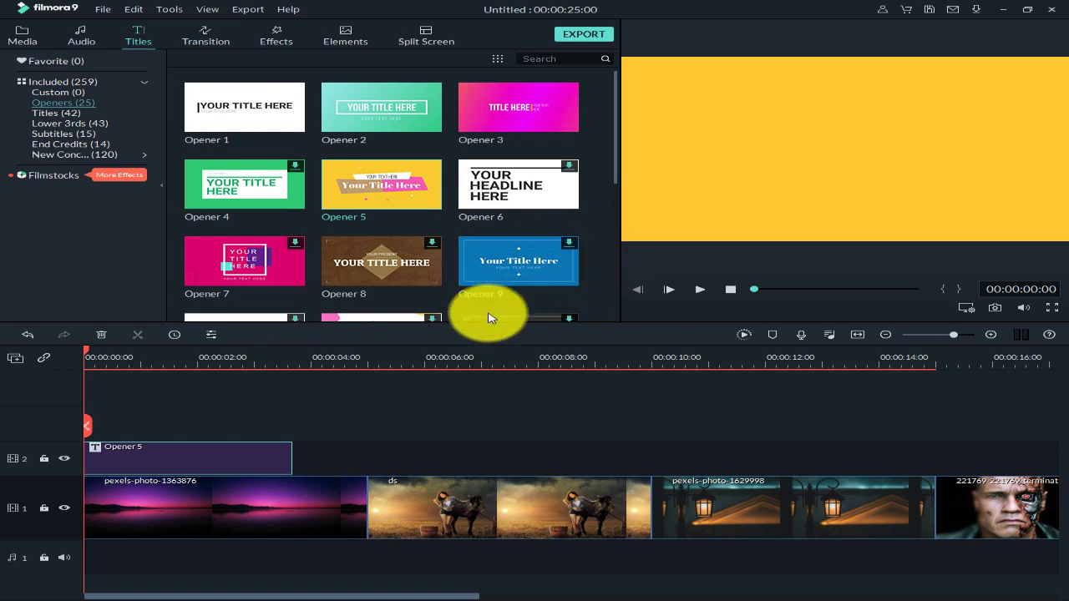
click(700, 289)
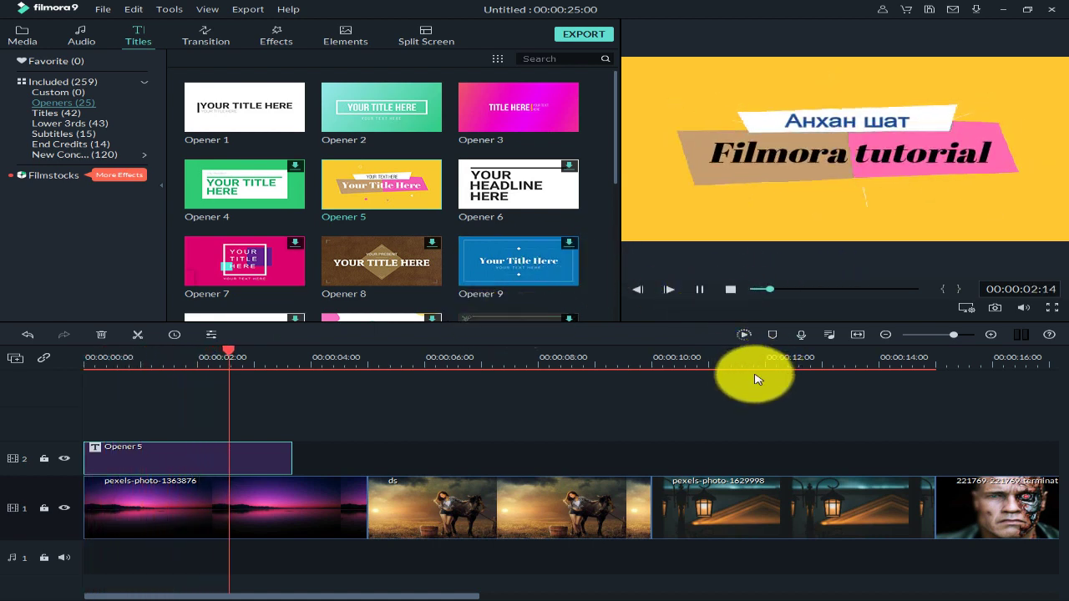
Step: Shift all photo clips later on the timeline and move the Opener 5 title onto video track 1 before the first photo
scroll(115, 524, down, 2)
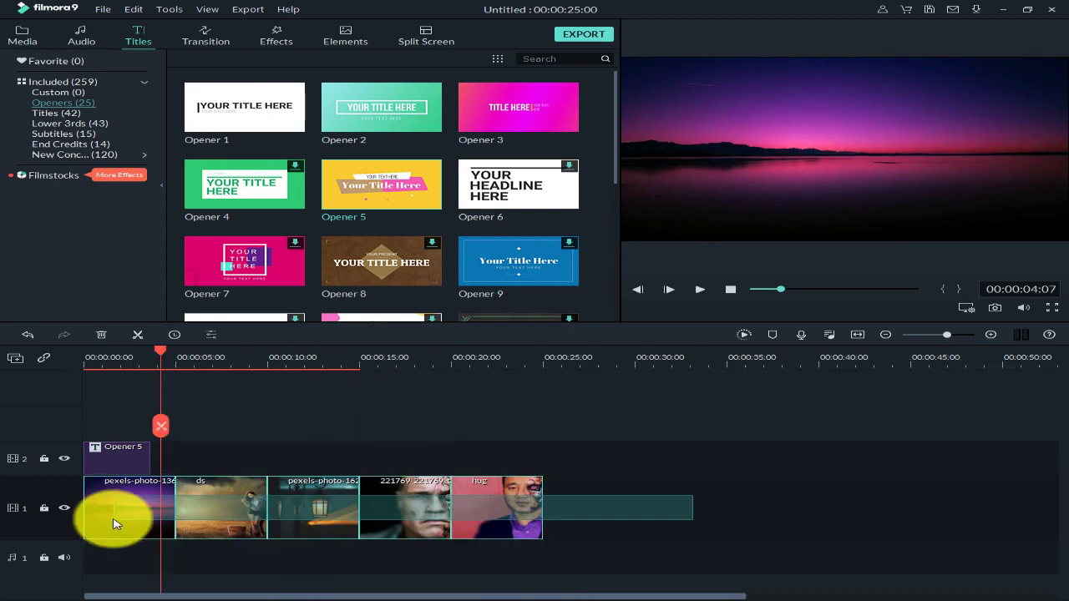
drag(115, 524, 179, 501)
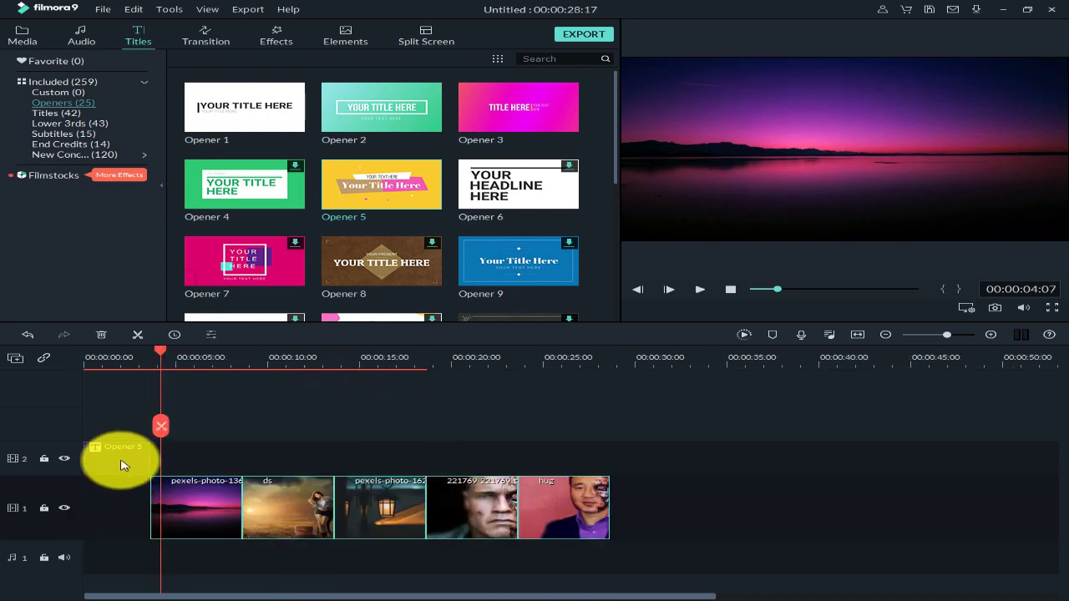
drag(121, 470, 112, 501)
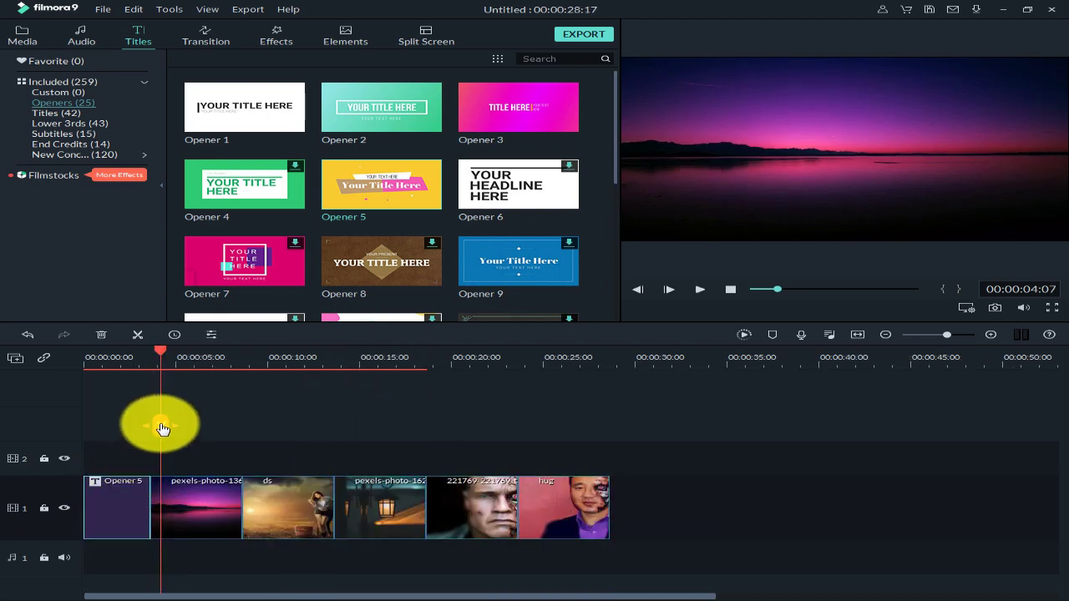
drag(160, 357, 192, 410)
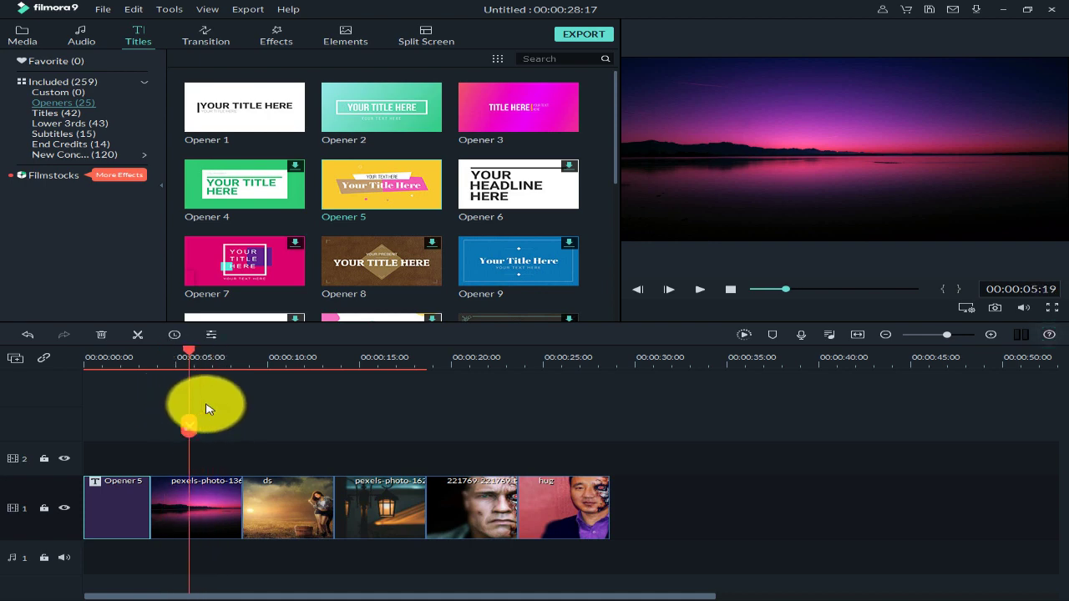
Step: Try a Cube transition between the opening title and the first photo and play it back
click(214, 45)
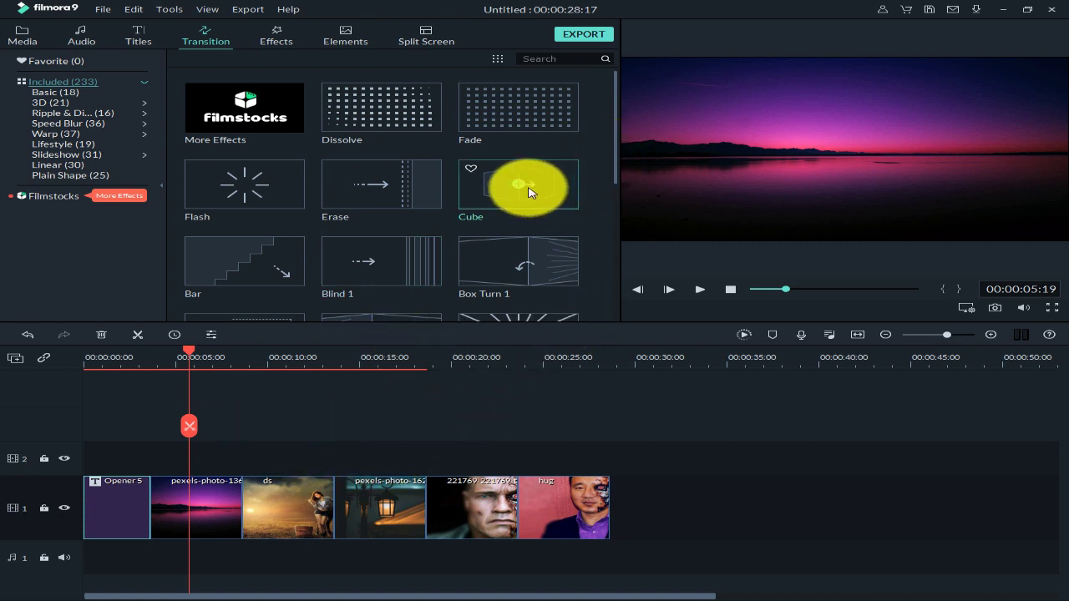
drag(554, 181, 155, 508)
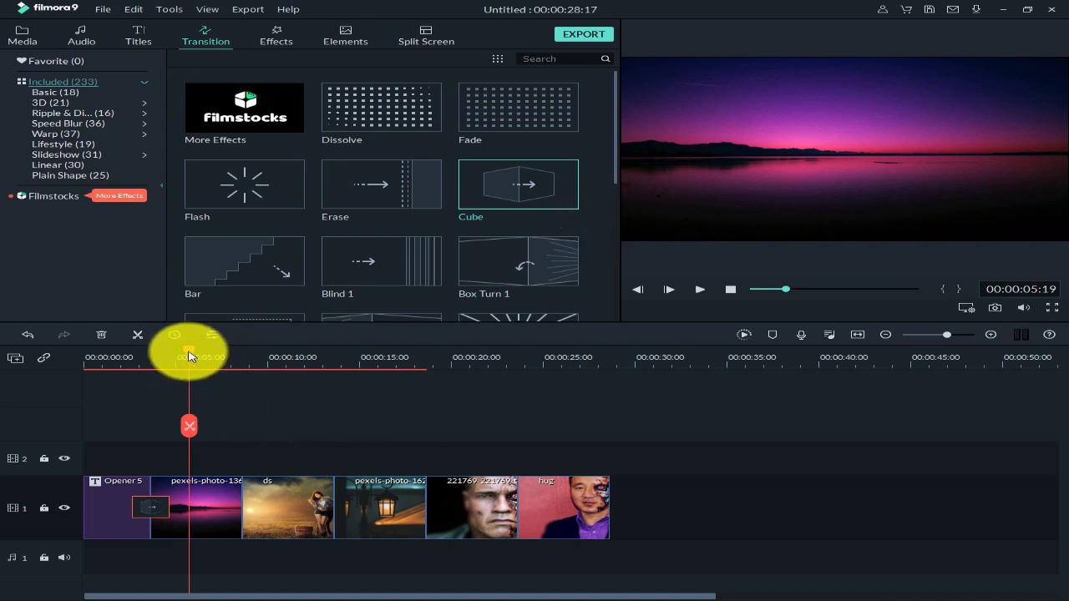
drag(189, 357, 131, 377)
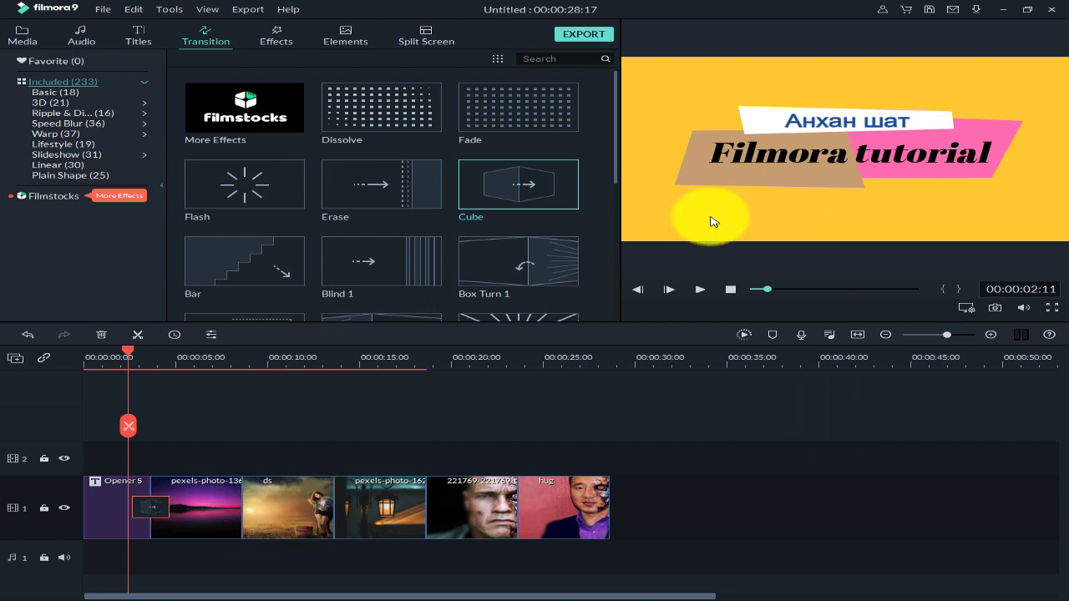
click(700, 290)
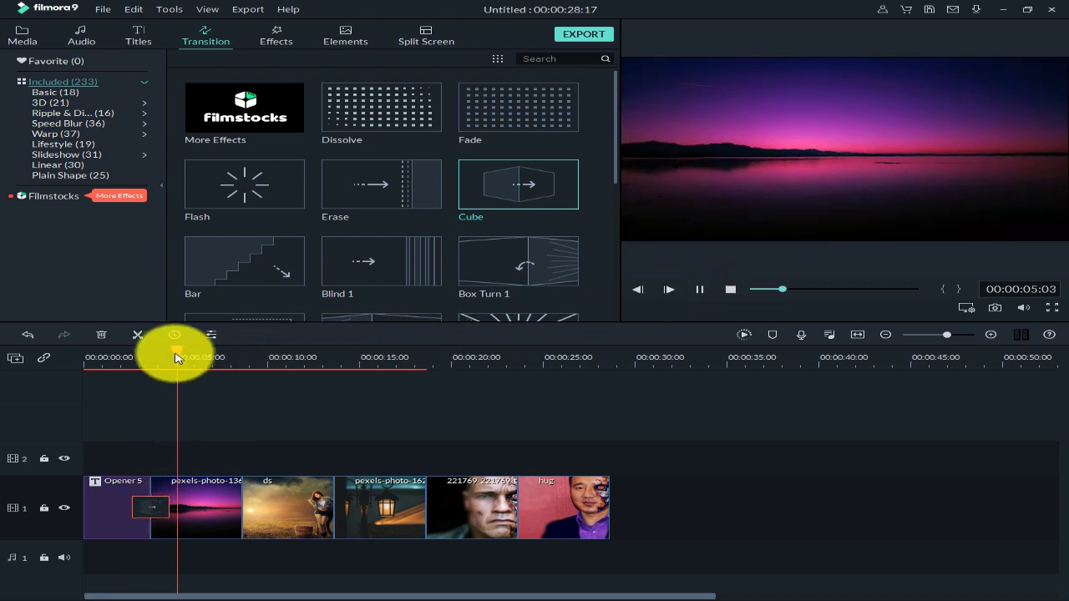
scroll(176, 364, up, 1)
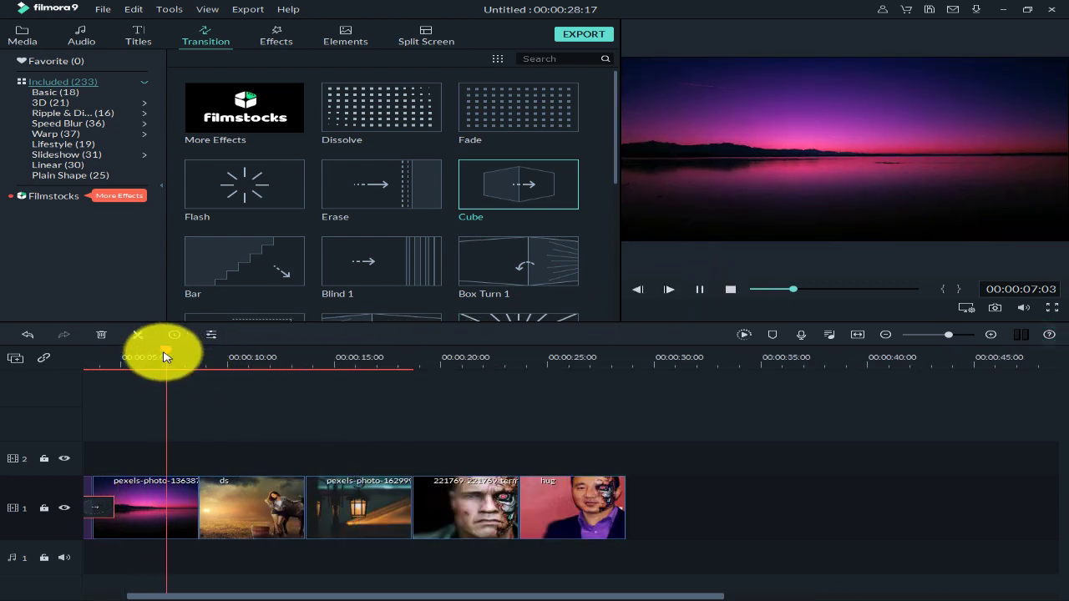
drag(131, 365, 150, 394)
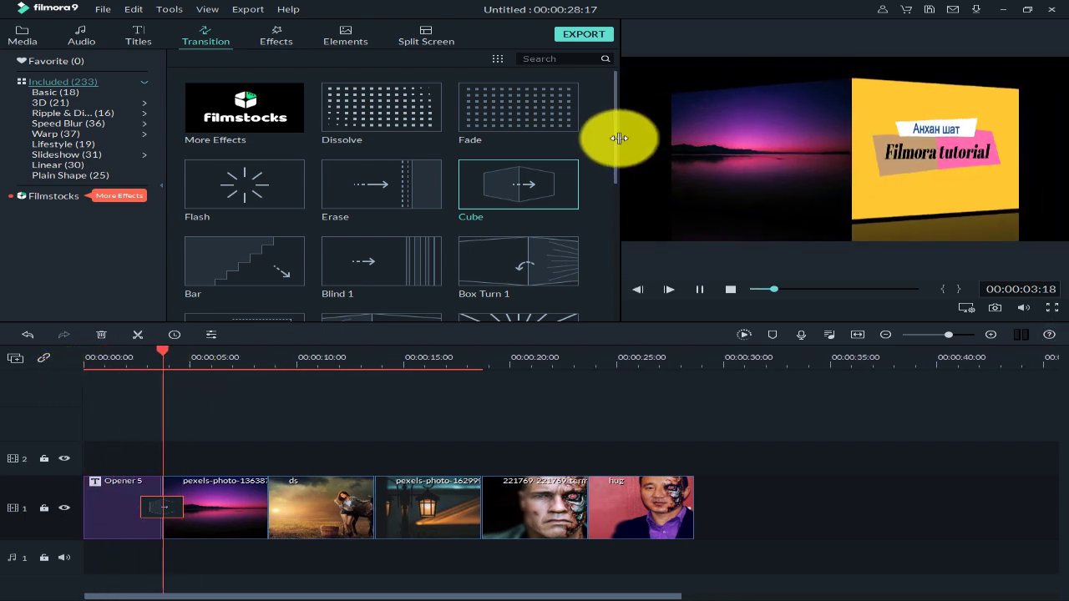
click(693, 289)
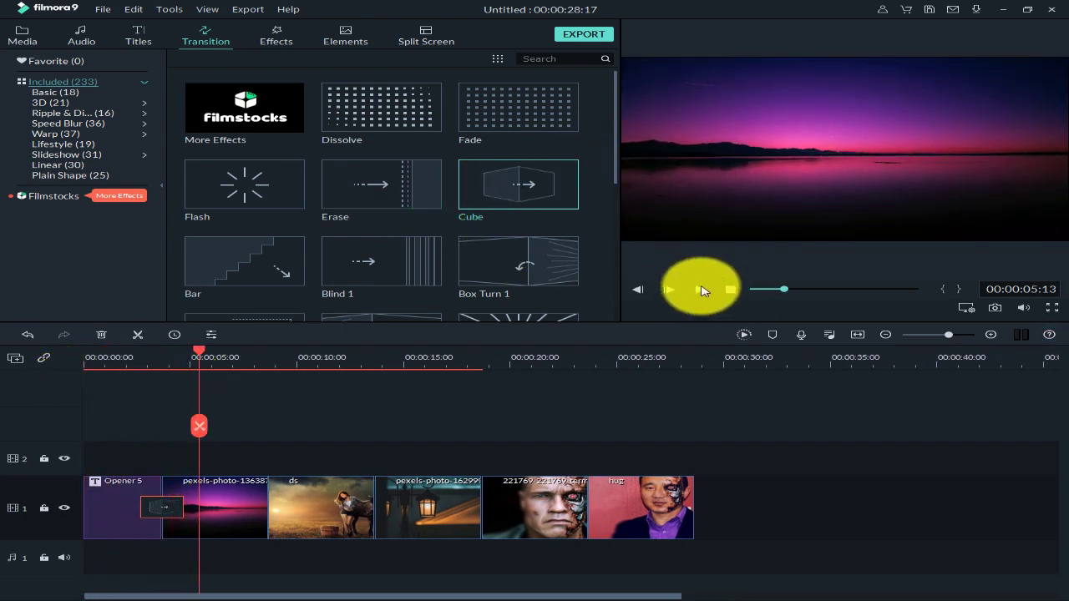
Step: Replace the transition between the opening title and the first photo with Linear 10
drag(616, 171, 616, 311)
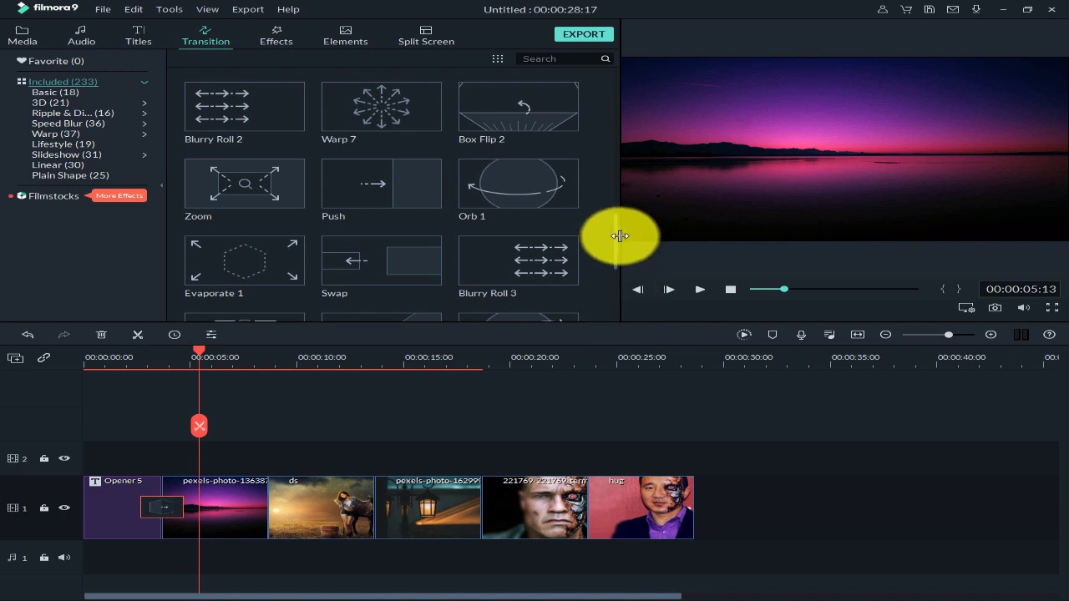
drag(617, 229, 605, 317)
scroll(565, 242, down, 10)
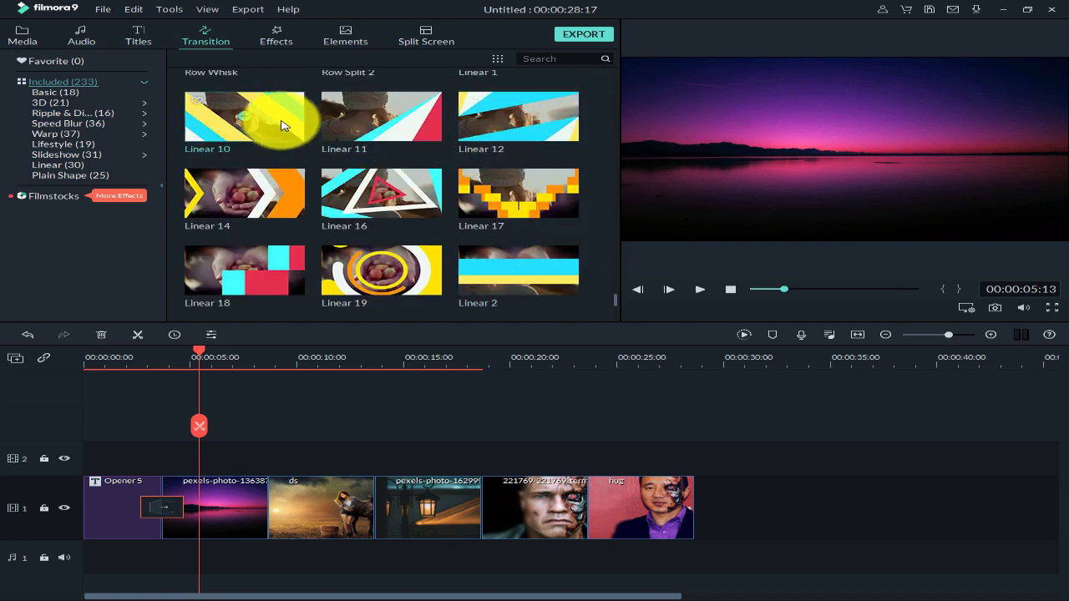
drag(281, 126, 162, 506)
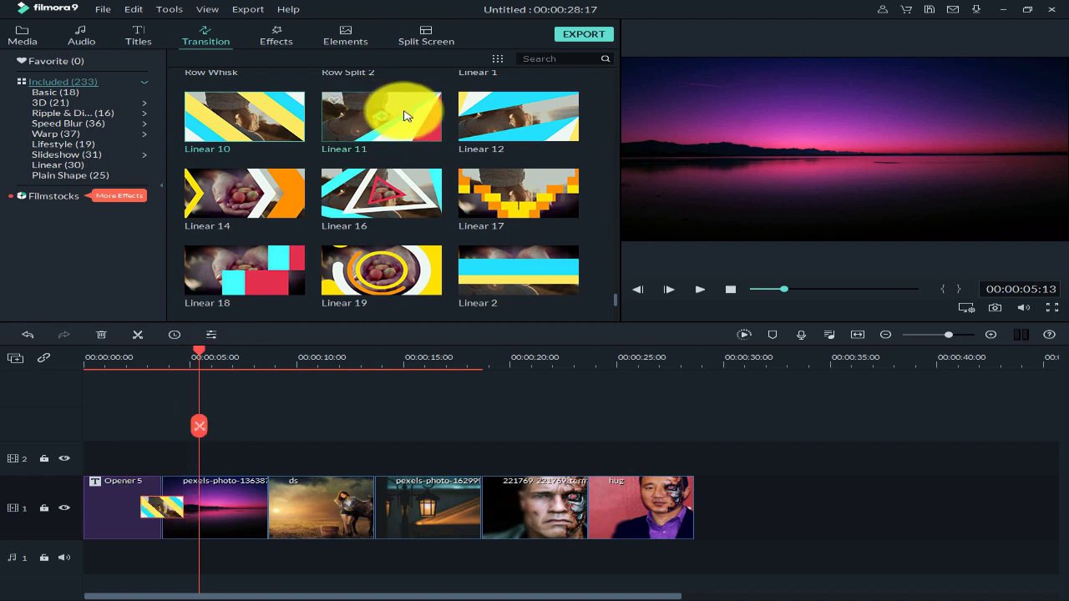
Step: Add Linear 11, Linear 12, Linear 14 and Linear 16 transitions in order between the successive photos and play the slideshow from the start
drag(404, 116, 260, 506)
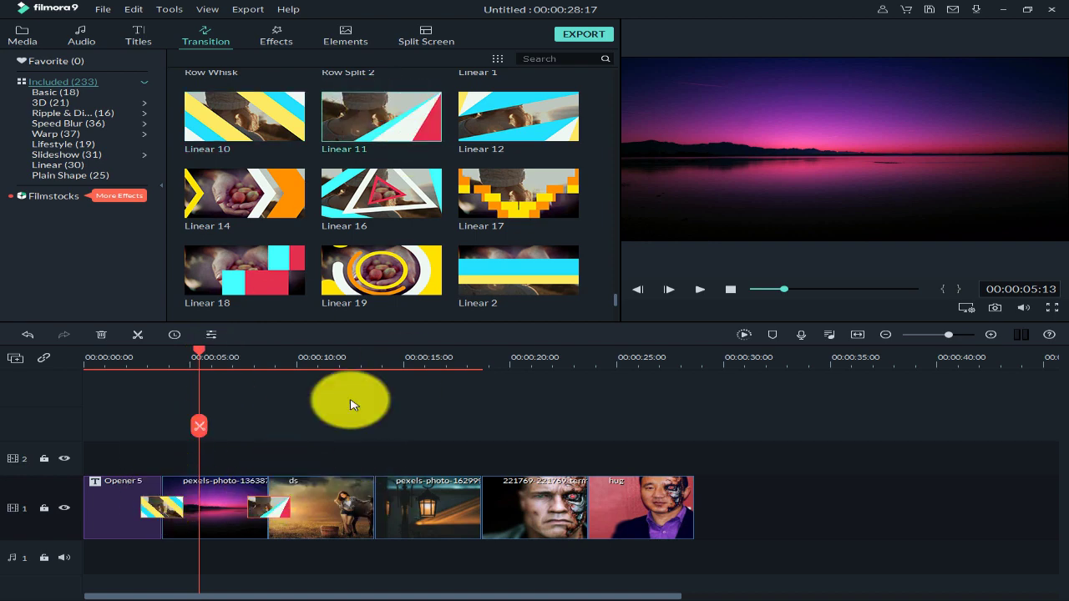
drag(562, 118, 368, 497)
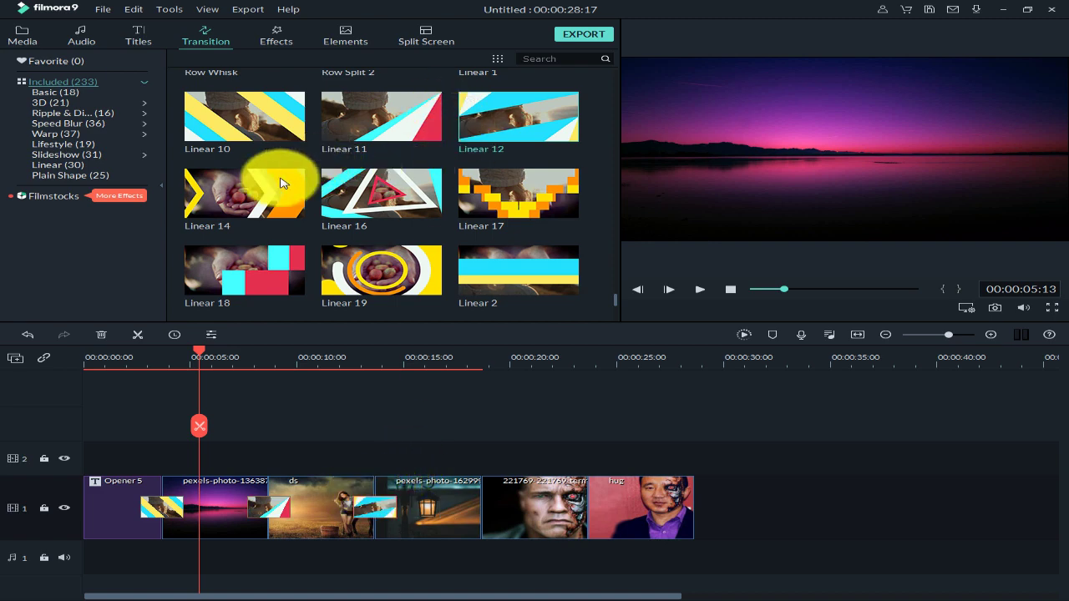
drag(275, 179, 480, 507)
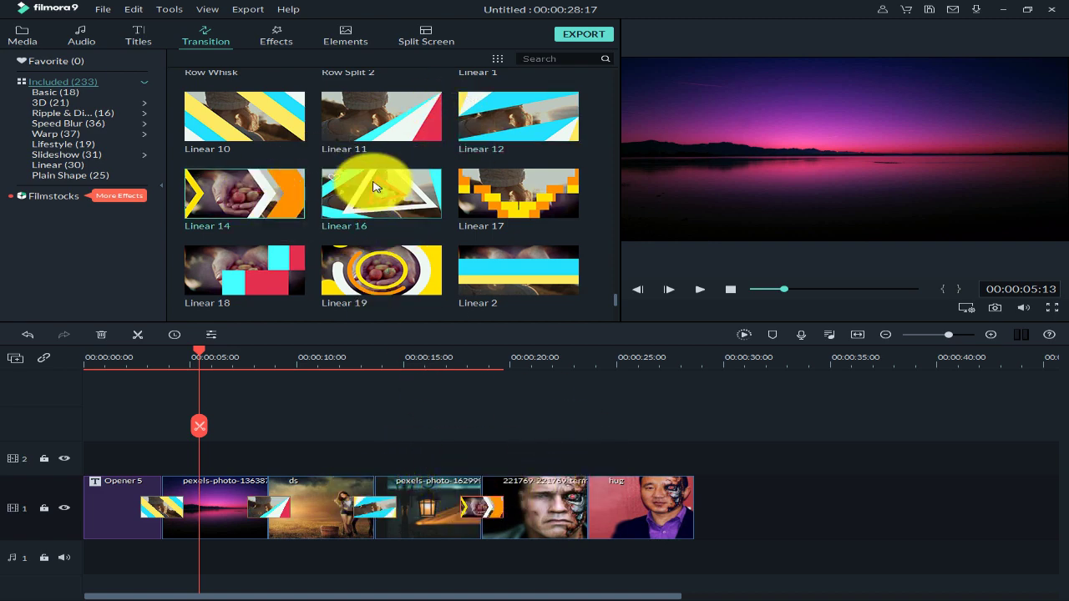
drag(385, 194, 582, 497)
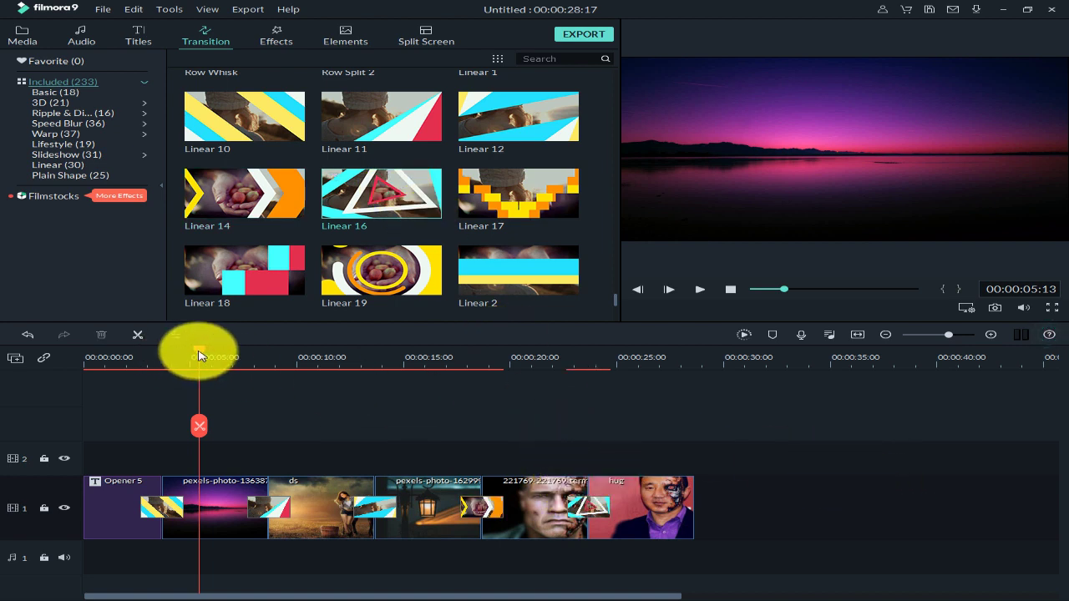
drag(203, 352, 24, 382)
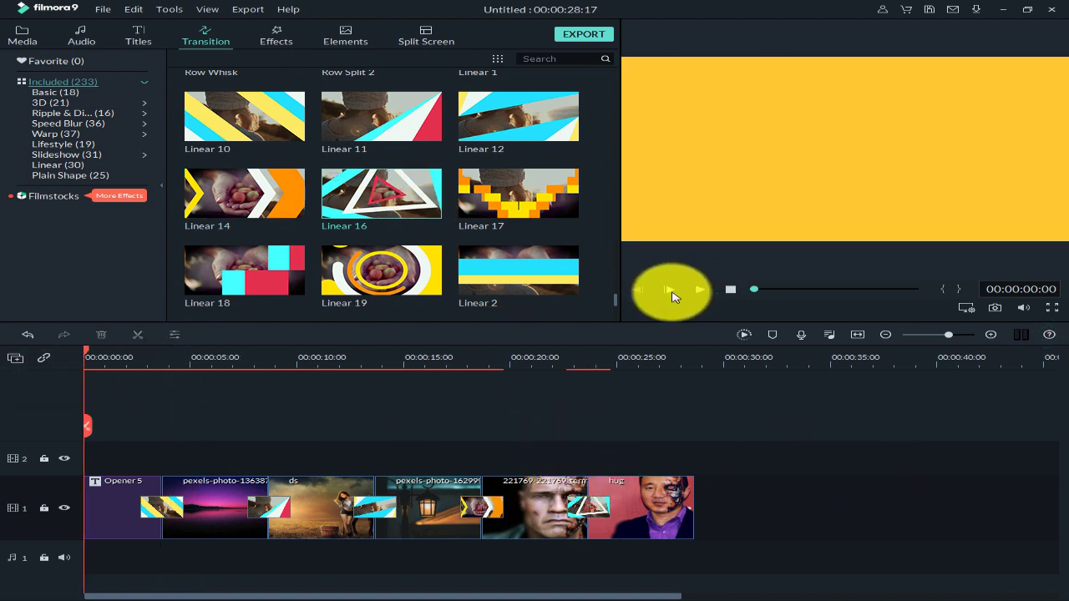
click(699, 289)
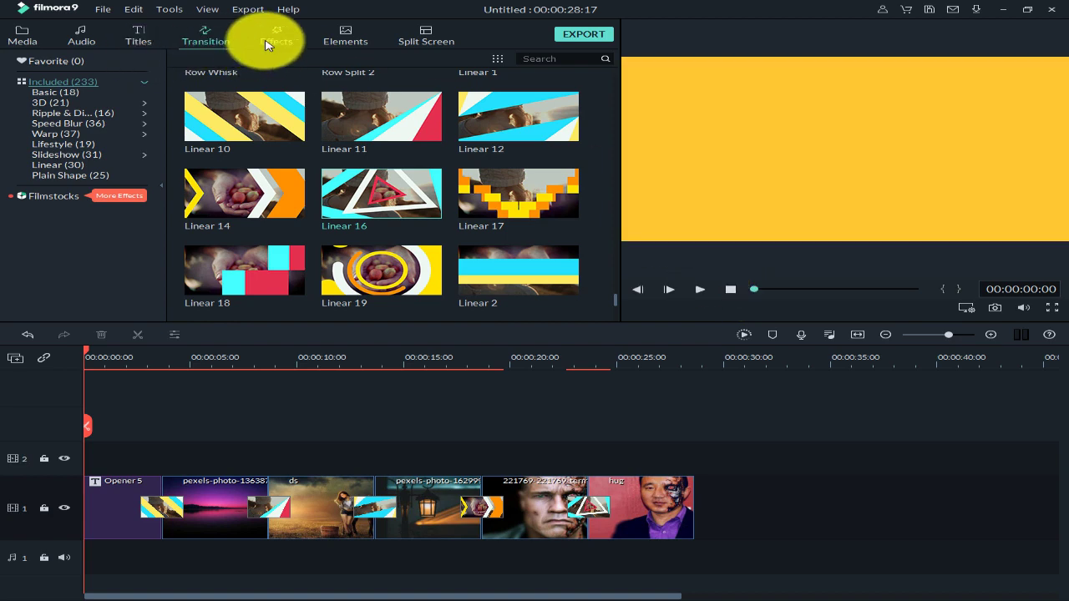
Step: Browse the effects, apply the 1977 filter to the street lamp photo and scrub across that clip to check it
click(276, 38)
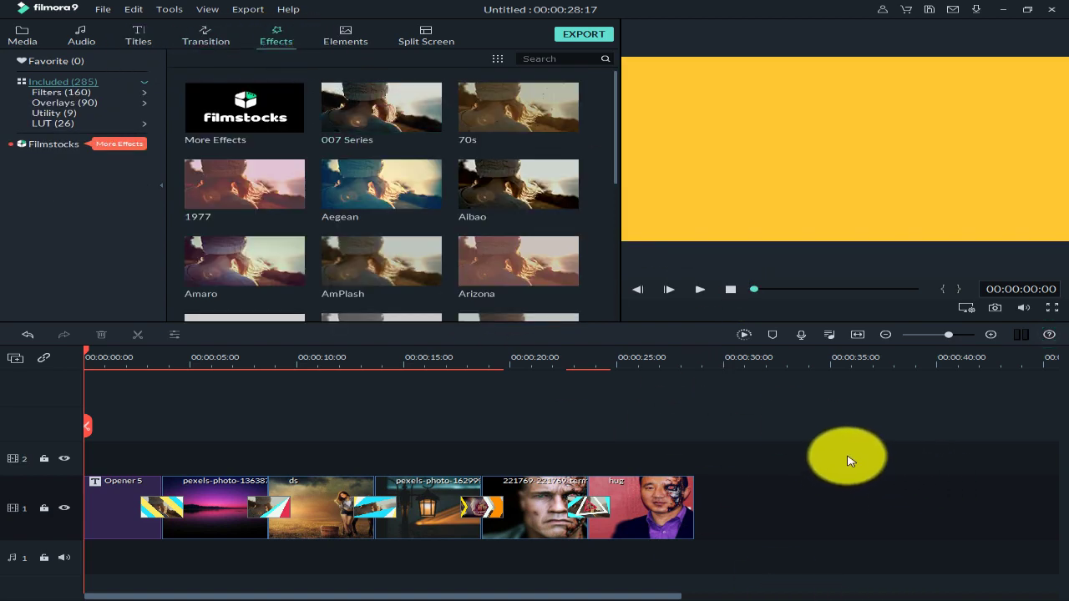
click(434, 357)
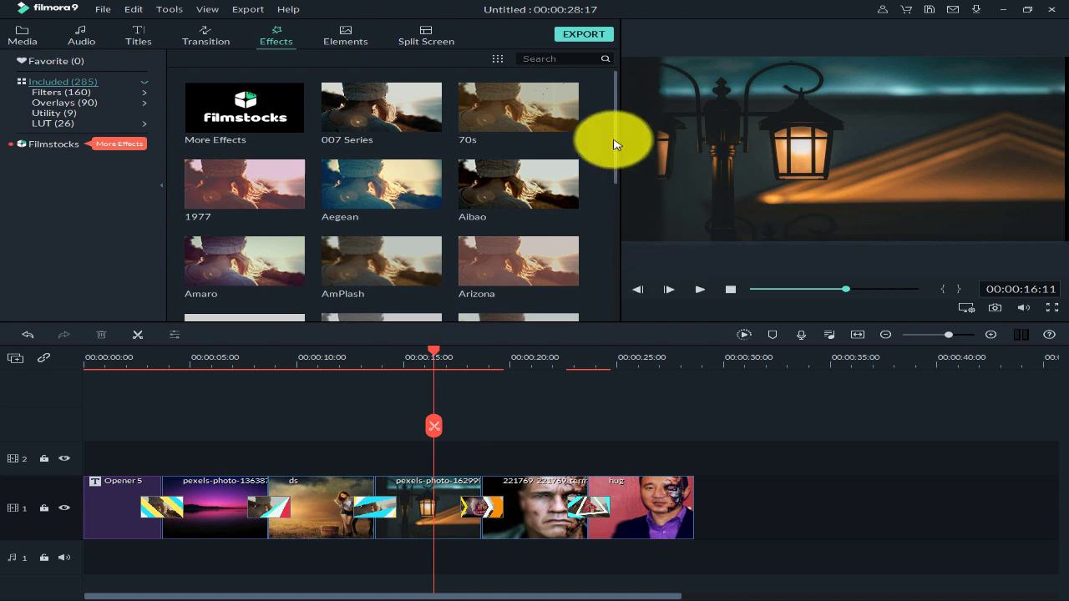
scroll(613, 143, down, 2)
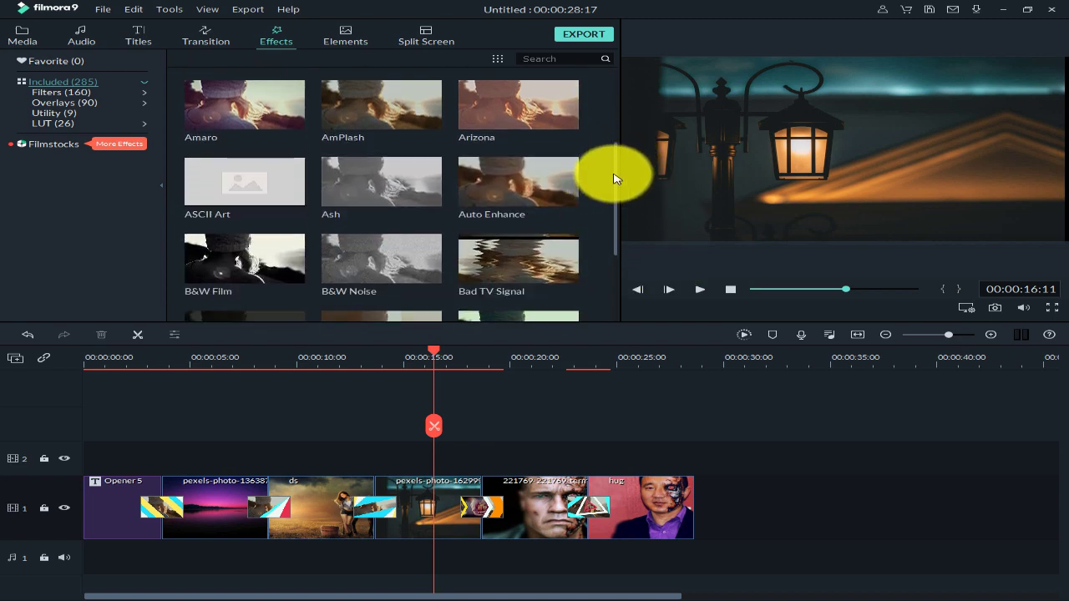
scroll(614, 178, down, 4)
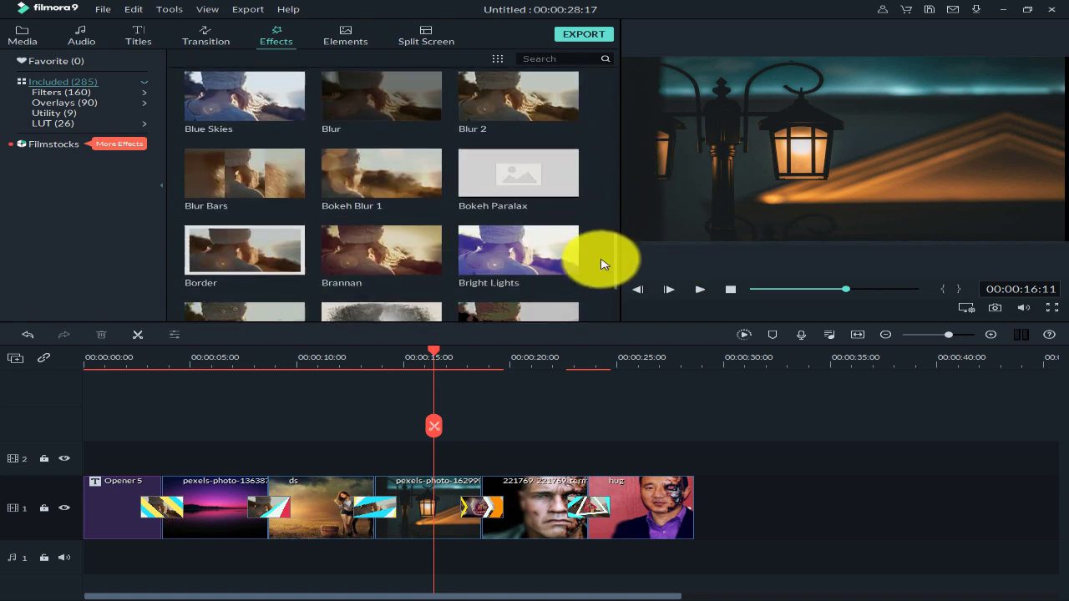
scroll(601, 264, down, 8)
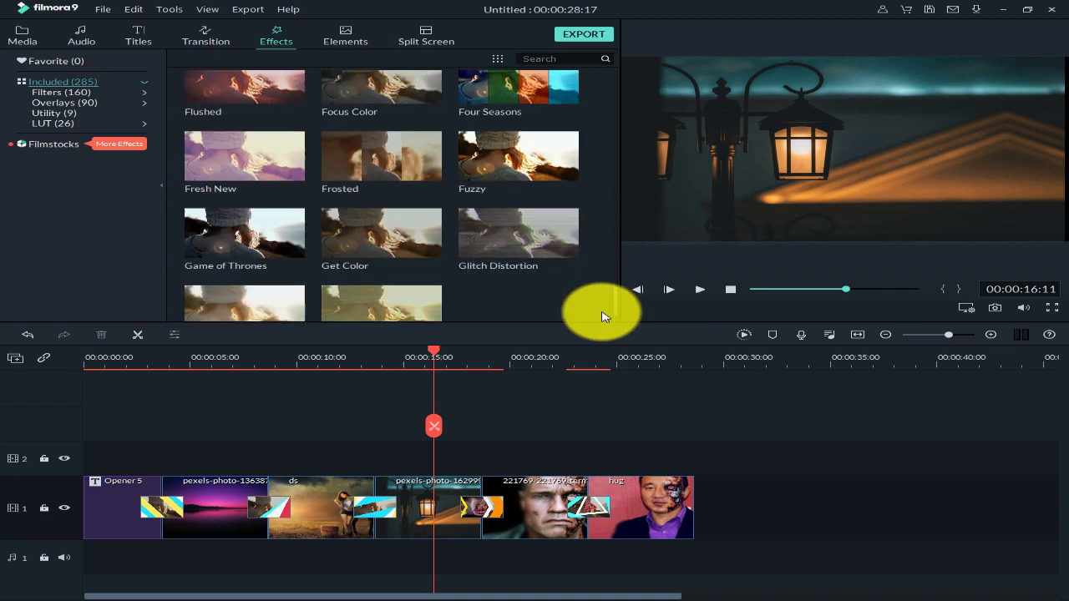
scroll(602, 315, down, 10)
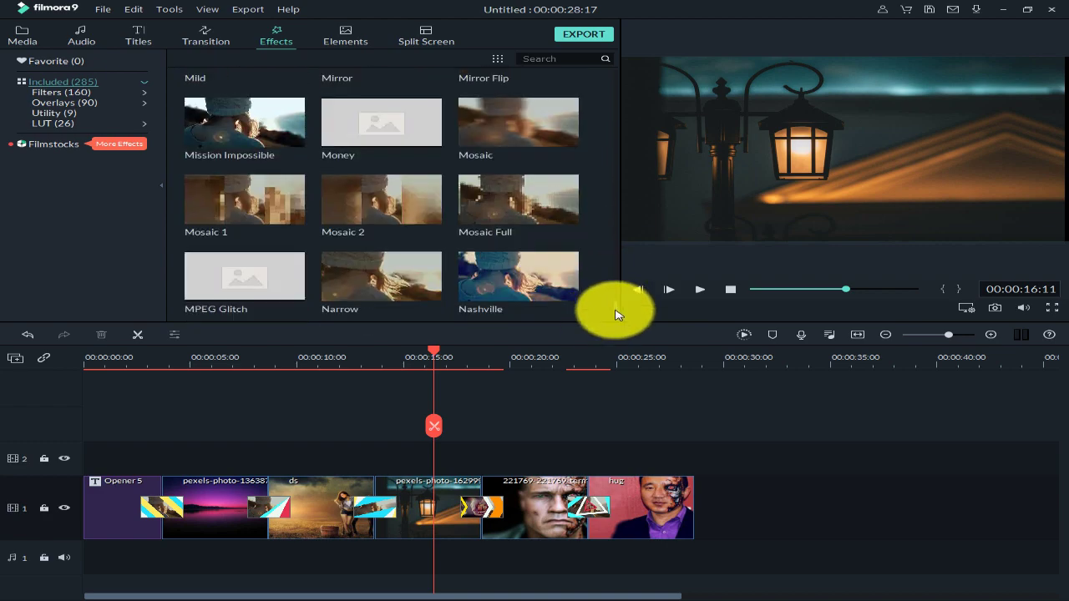
drag(614, 315, 612, 83)
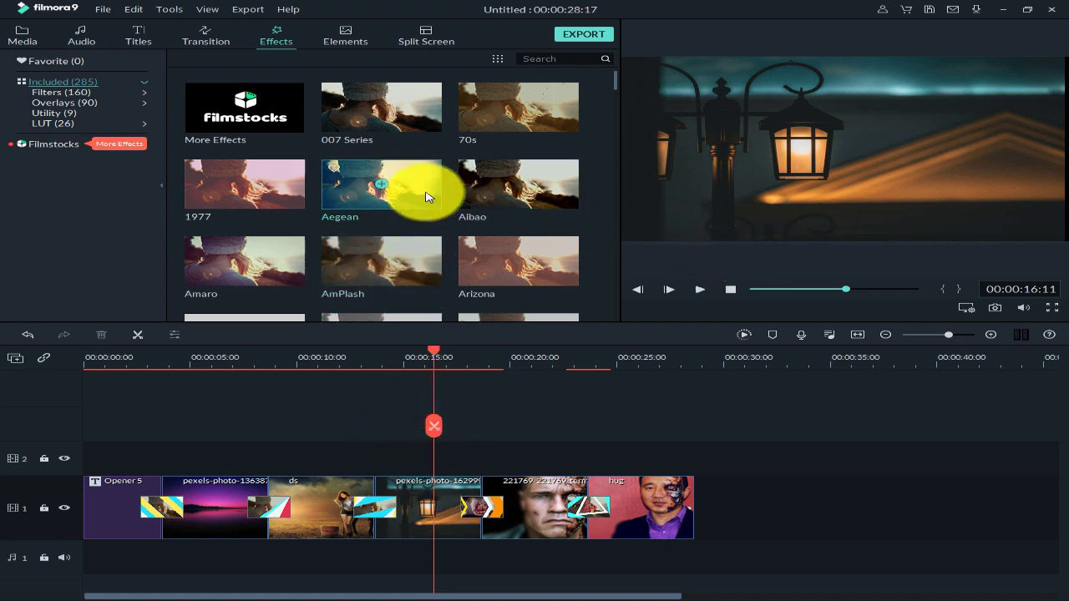
drag(254, 218, 440, 510)
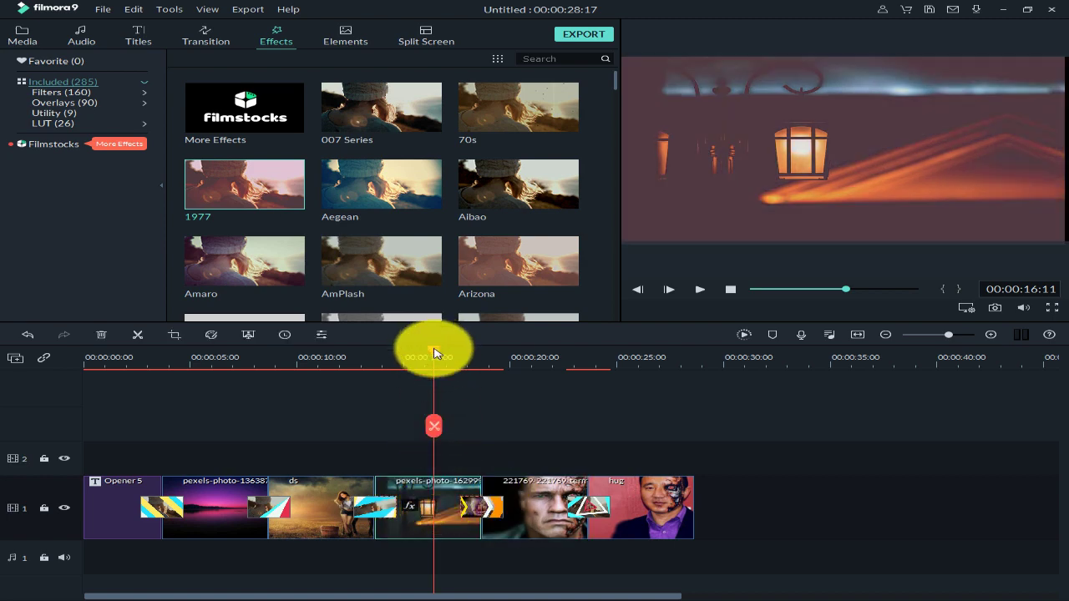
mouse_move(432, 353)
mouse_down()
mouse_move(385, 365)
mouse_move(435, 371)
mouse_up()
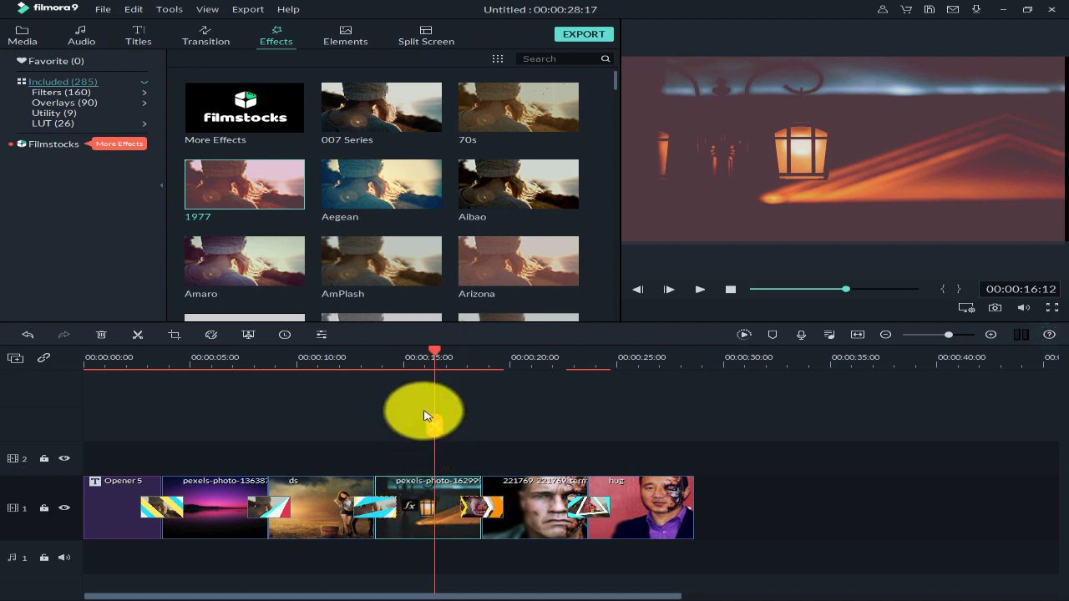
drag(440, 355, 406, 375)
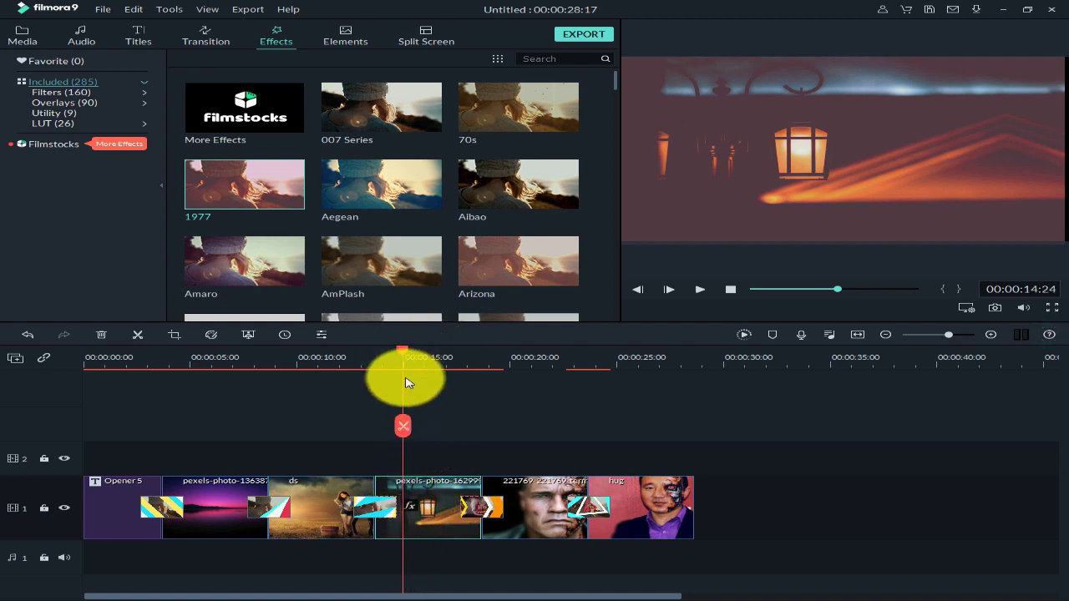
Step: Reduce the Alpha of the 1977 filter on the street lamp photo to 38
double_click(418, 507)
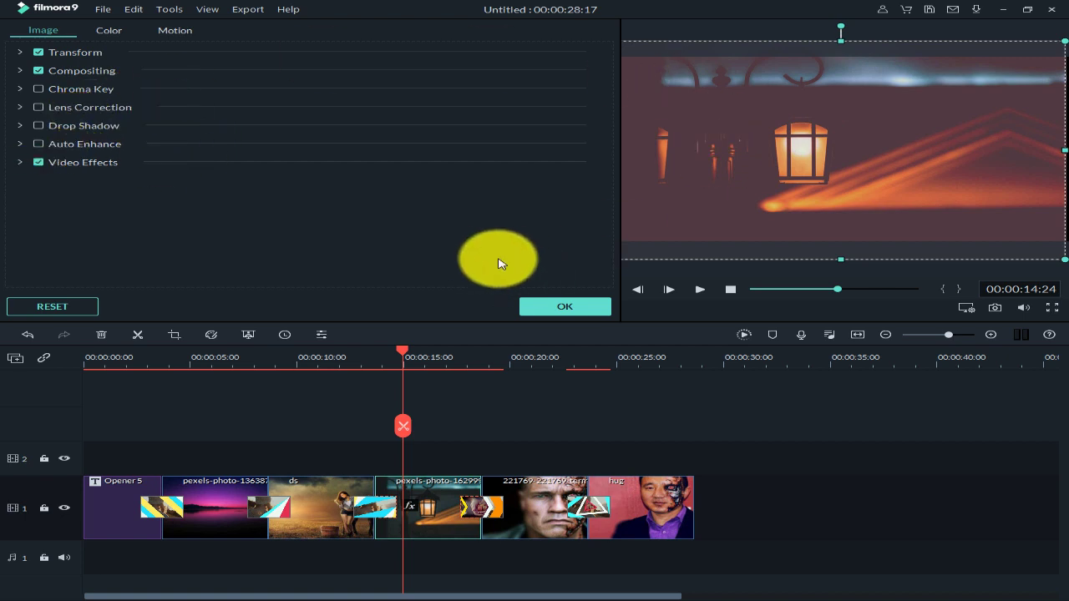
click(22, 163)
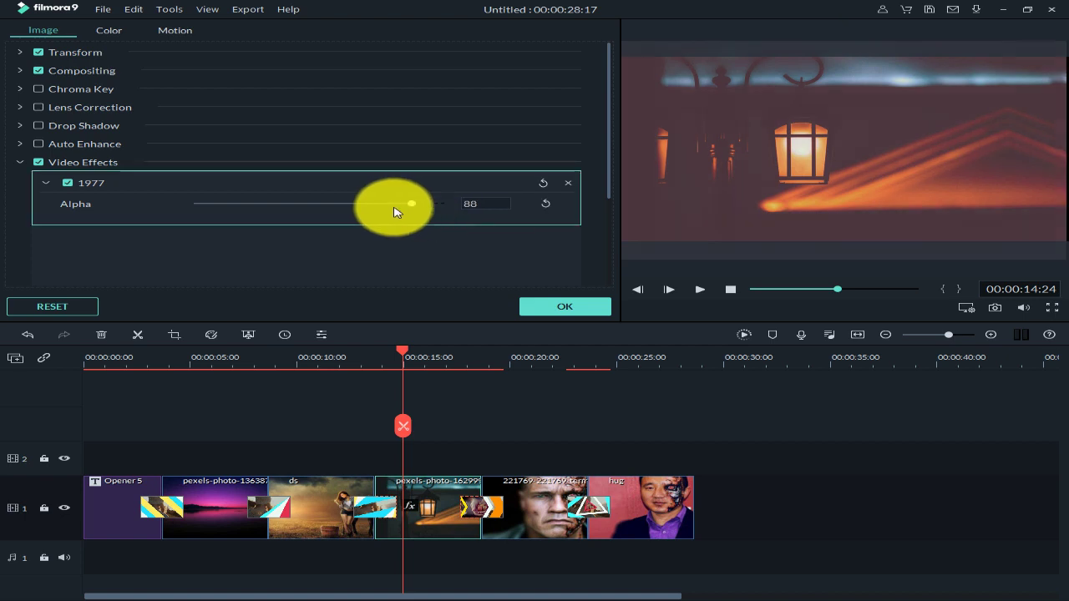
drag(349, 213, 370, 227)
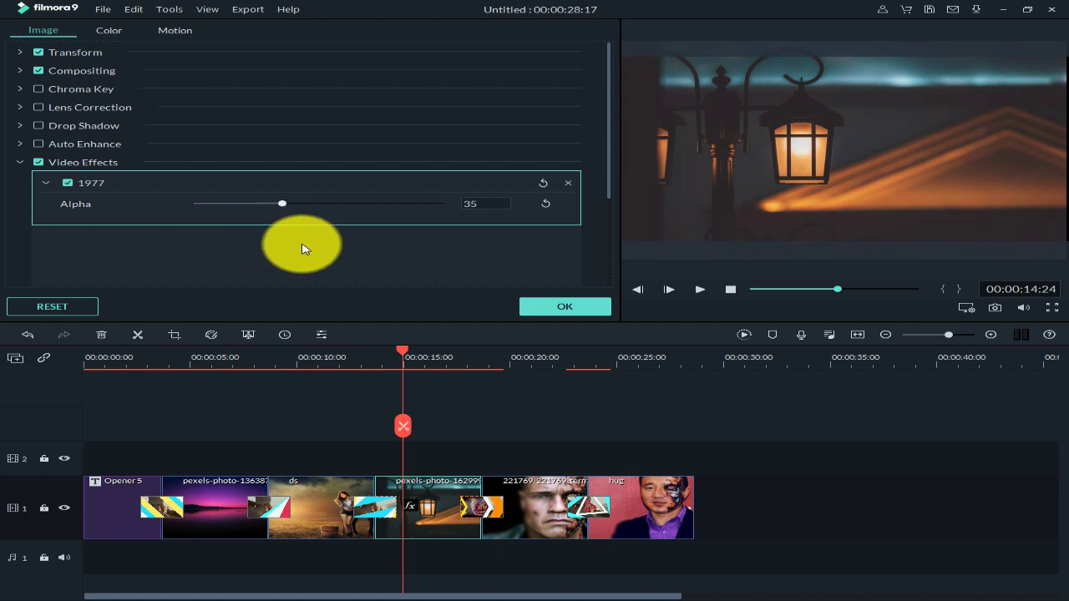
drag(296, 252, 294, 255)
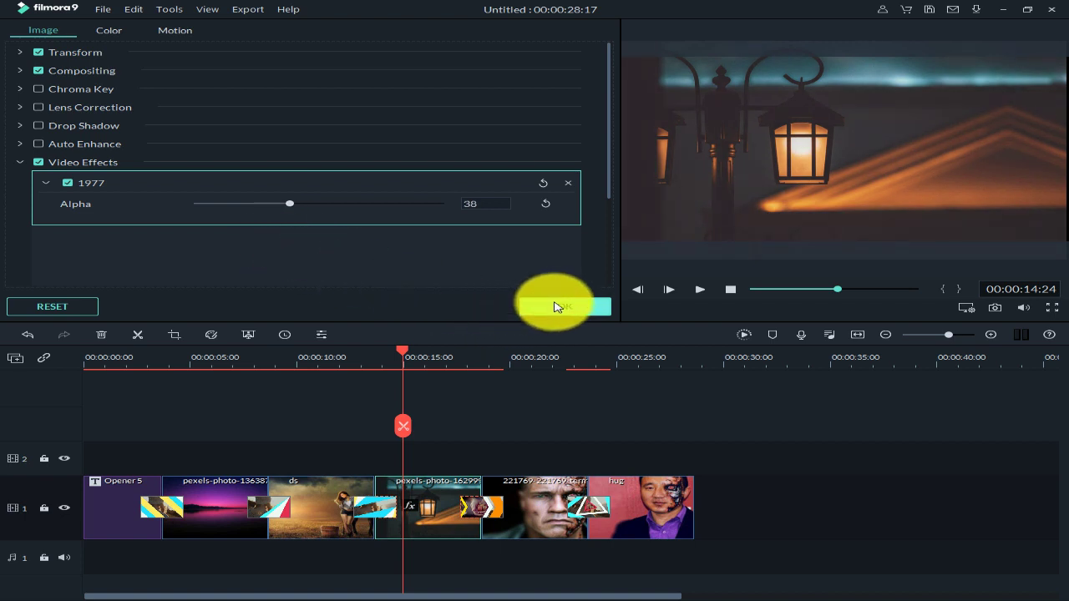
click(560, 309)
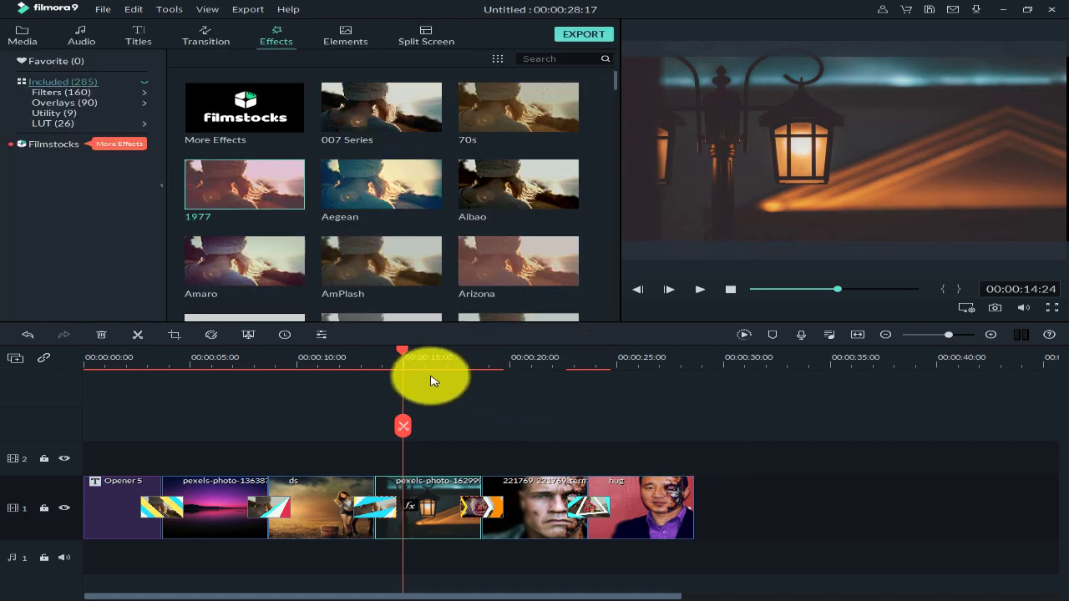
Step: Look through more effects and the full library of elements, with the sunset lake photo as the current frame
drag(401, 356, 128, 416)
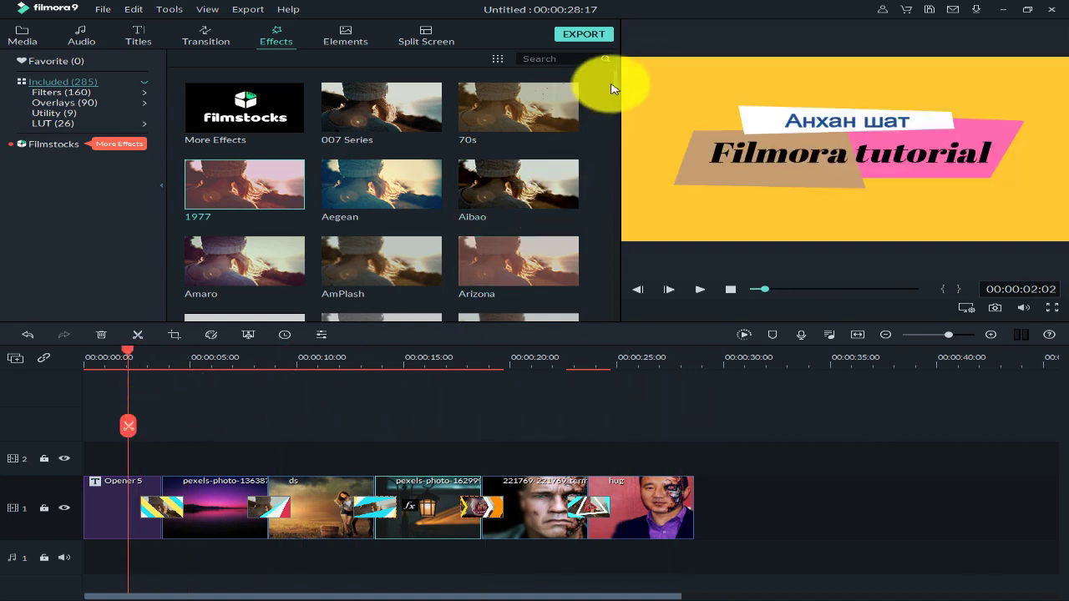
scroll(616, 95, down, 6)
scroll(609, 112, up, 3)
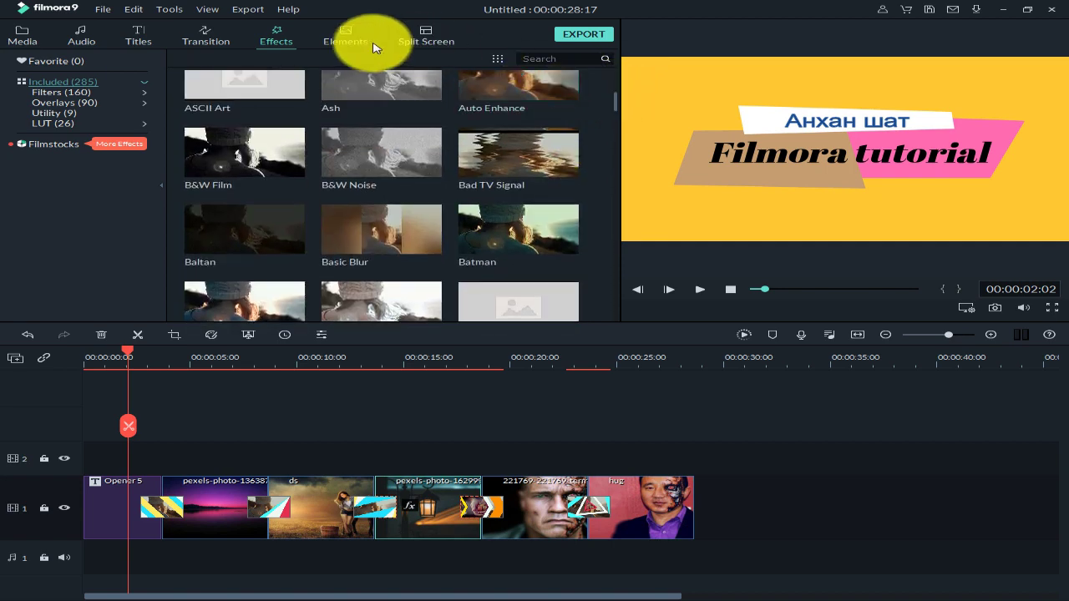
click(351, 41)
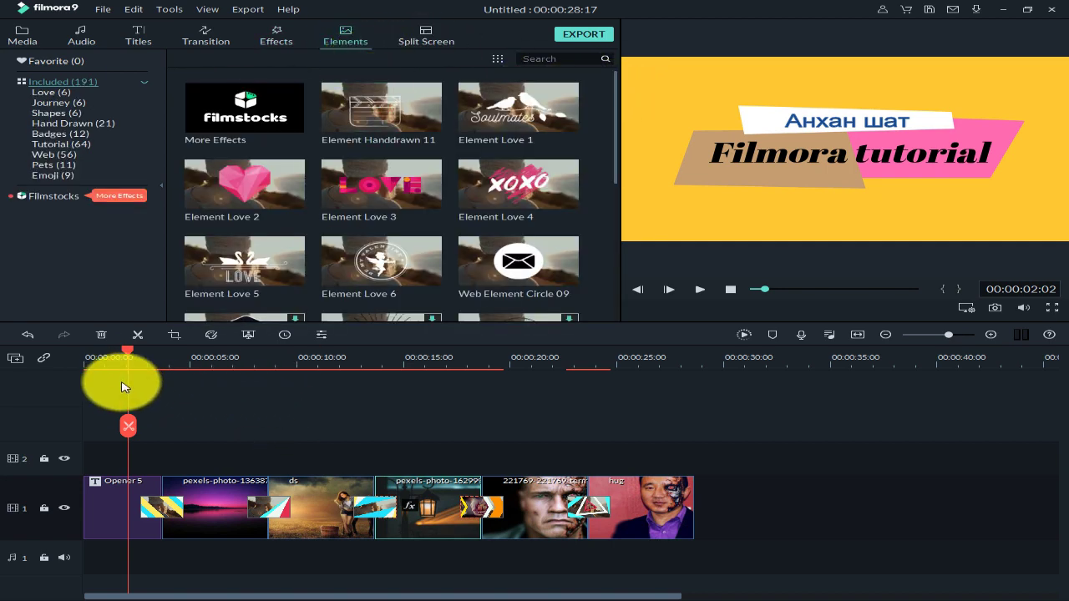
drag(129, 360, 220, 378)
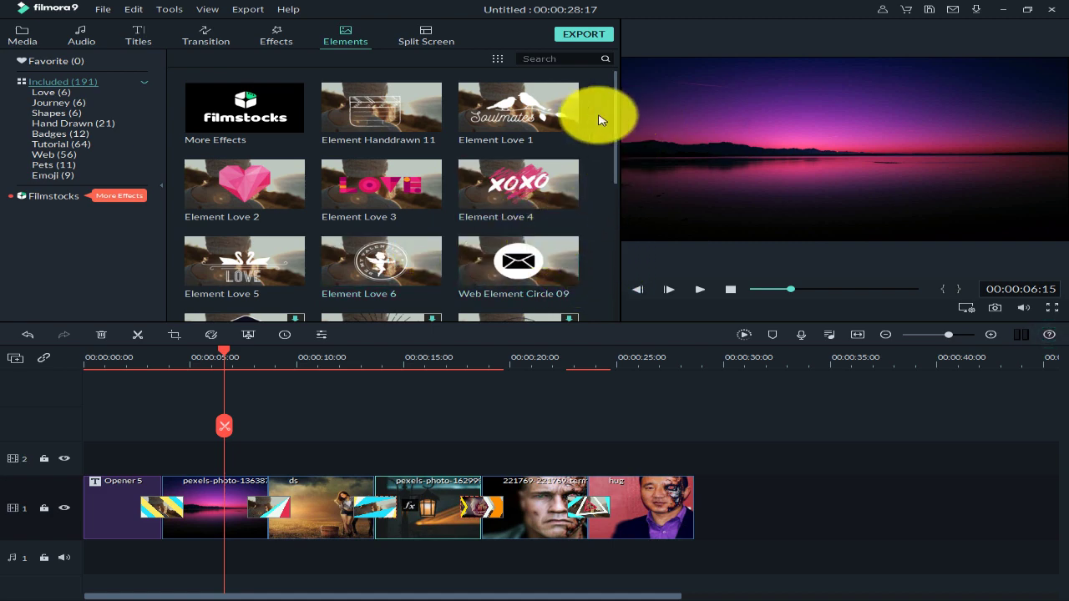
drag(615, 125, 598, 272)
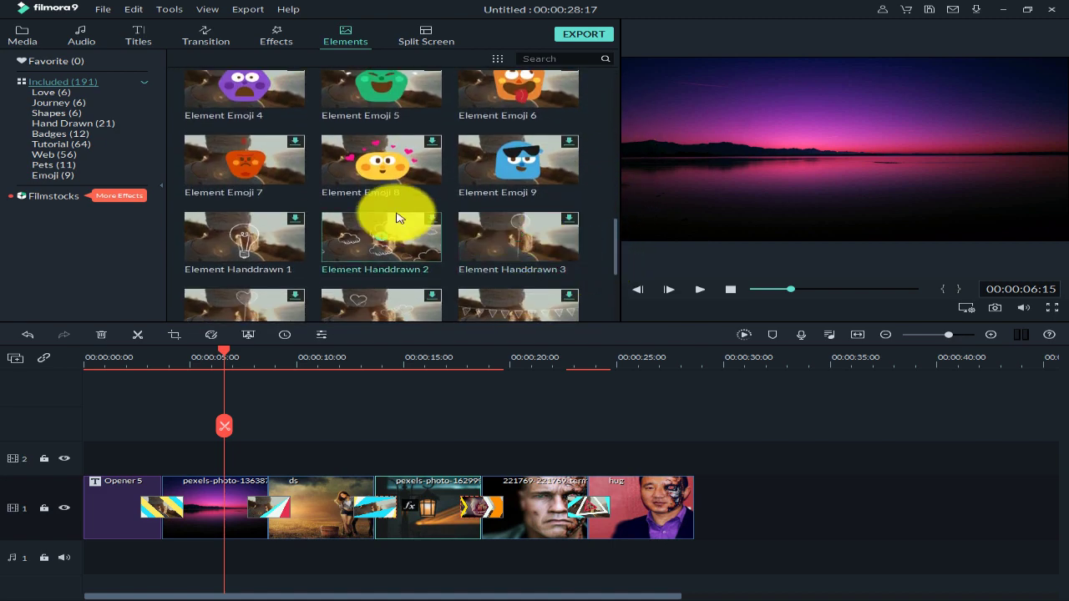
scroll(380, 227, down, 3)
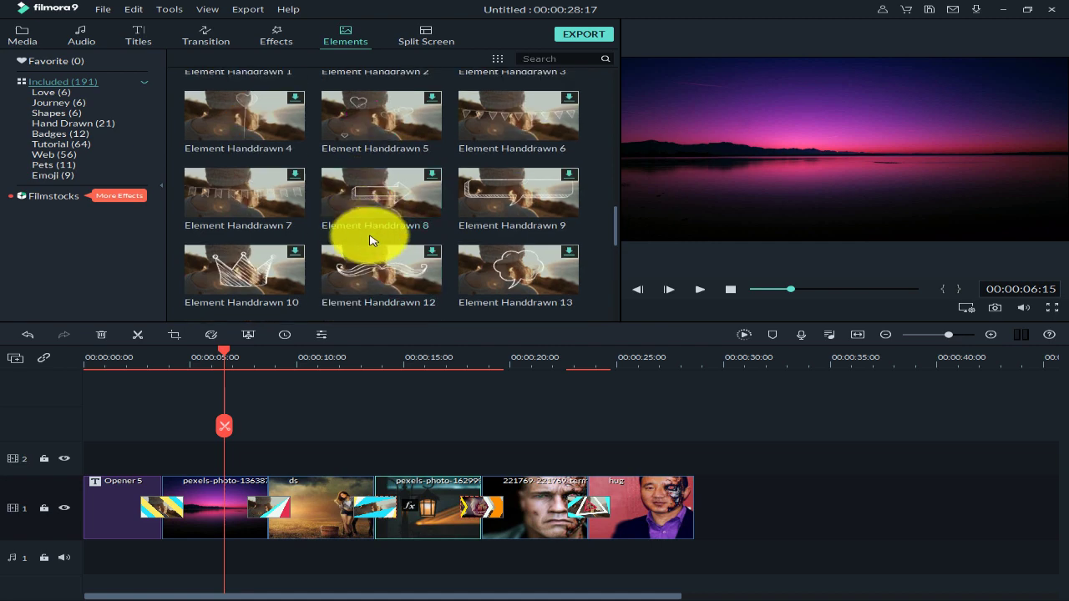
scroll(360, 230, down, 3)
scroll(448, 247, down, 10)
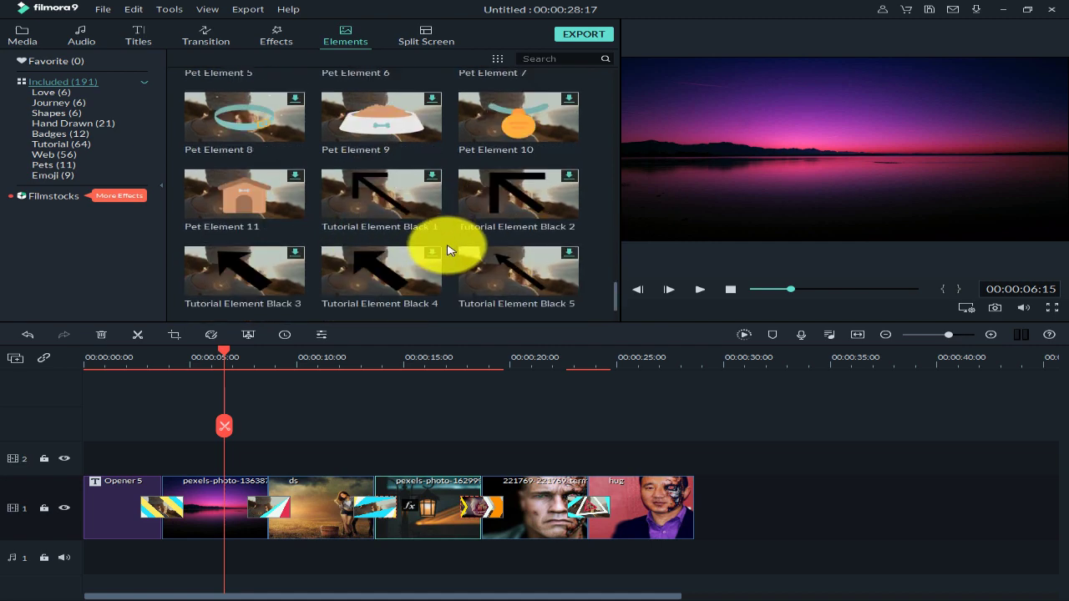
scroll(443, 252, down, 5)
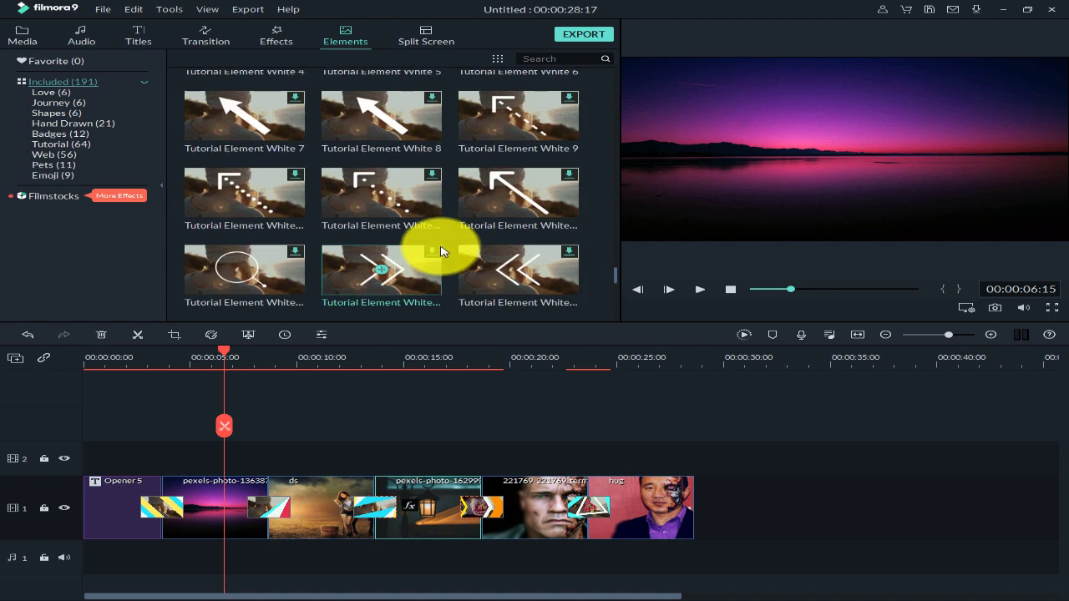
scroll(512, 233, down, 10)
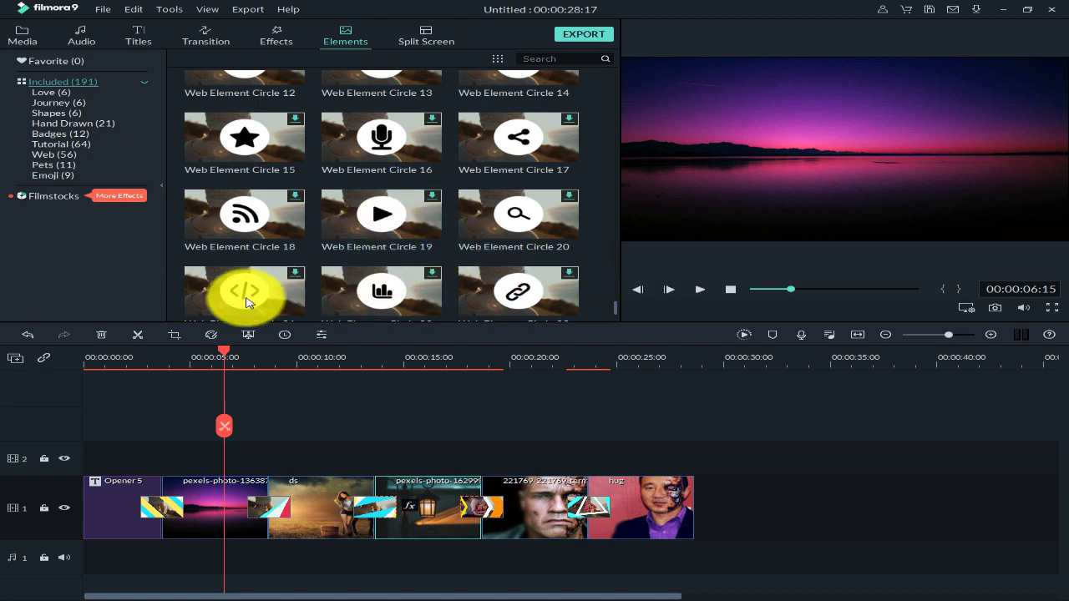
scroll(616, 313, down, 6)
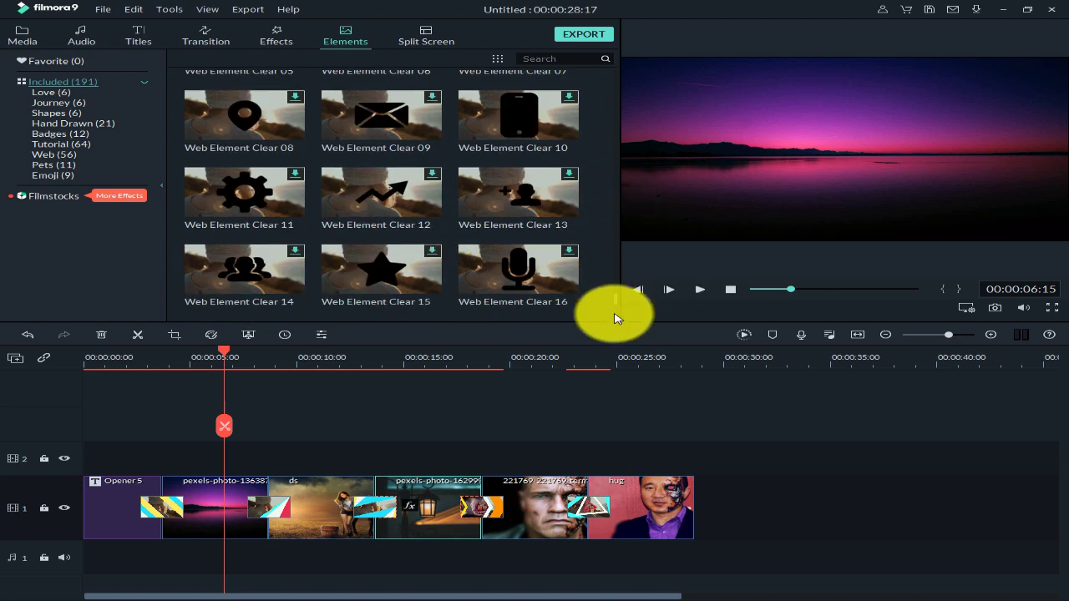
scroll(618, 301, up, 4)
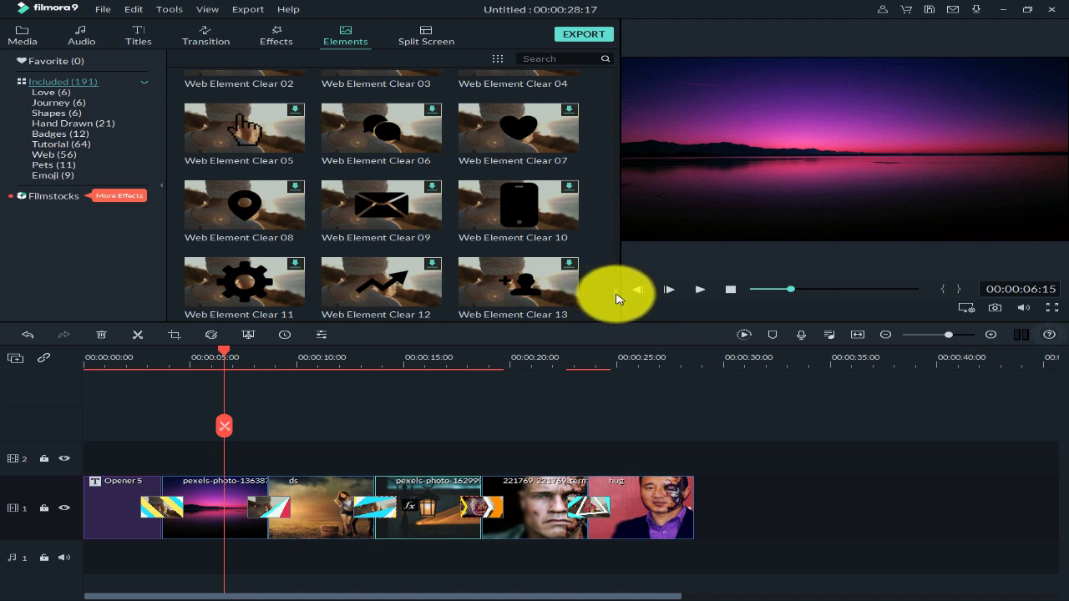
scroll(616, 299, up, 2)
scroll(618, 290, up, 1)
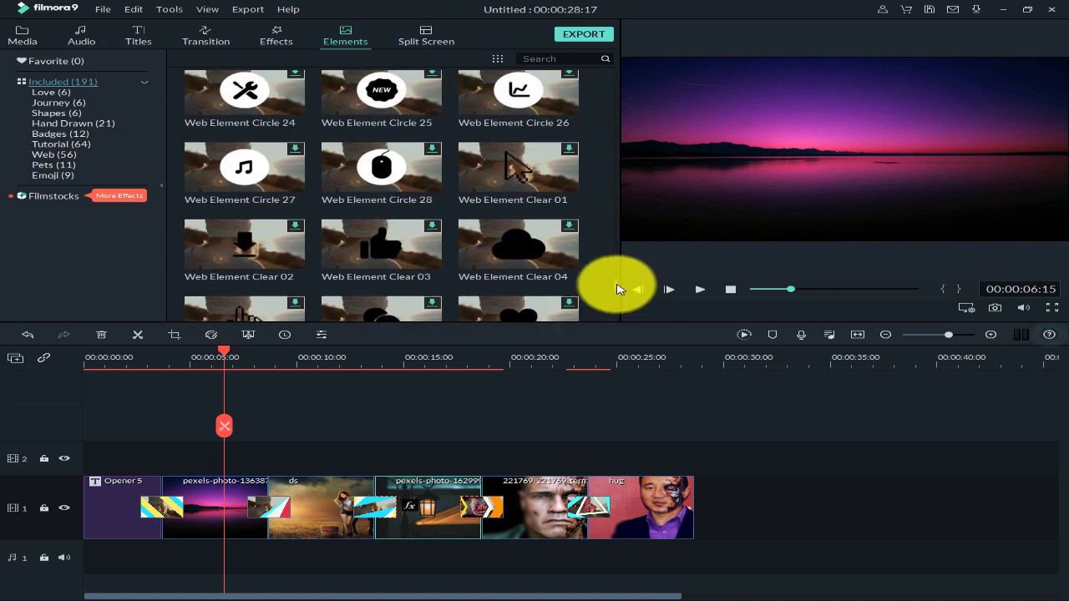
scroll(616, 281, up, 3)
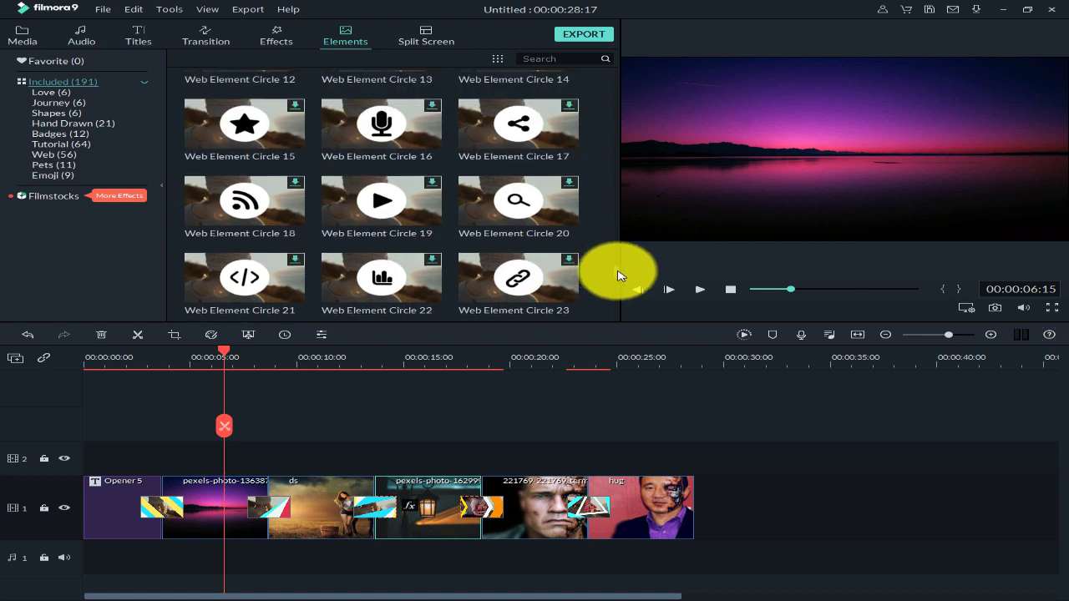
scroll(614, 275, up, 10)
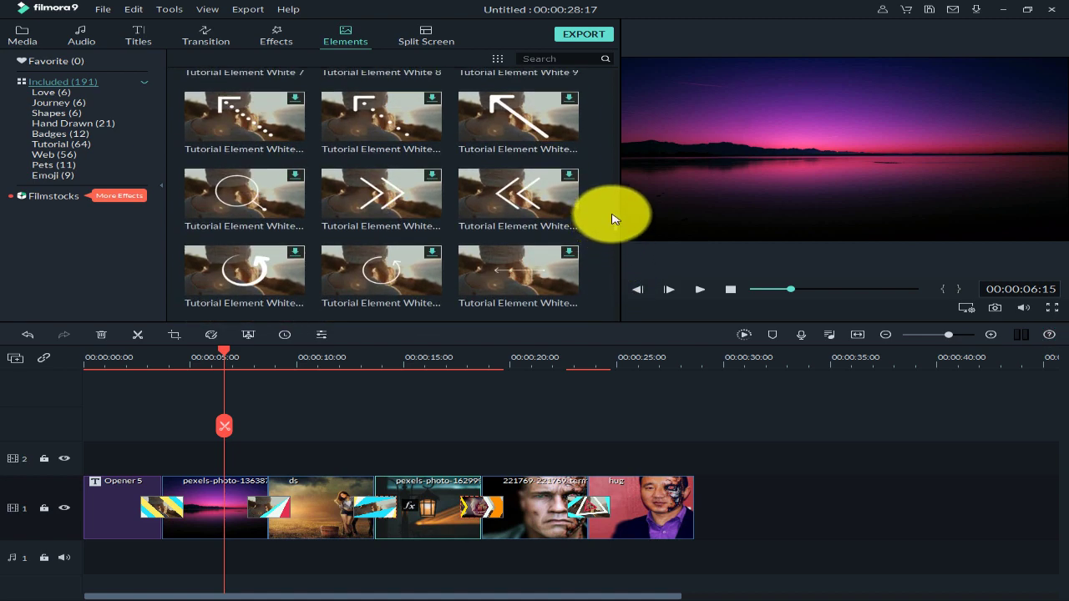
scroll(614, 197, up, 6)
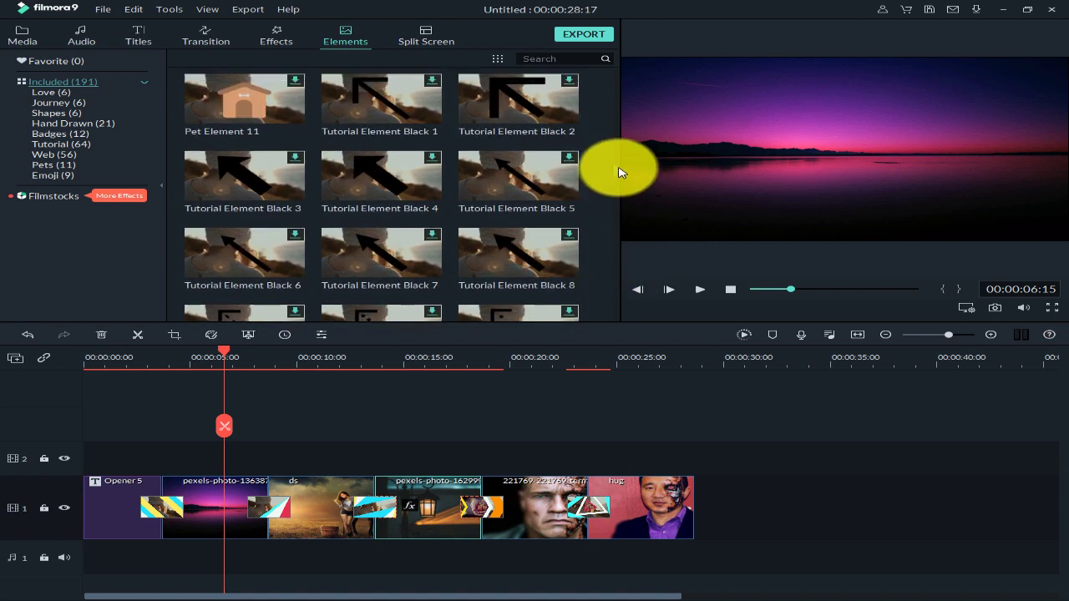
scroll(621, 165, up, 8)
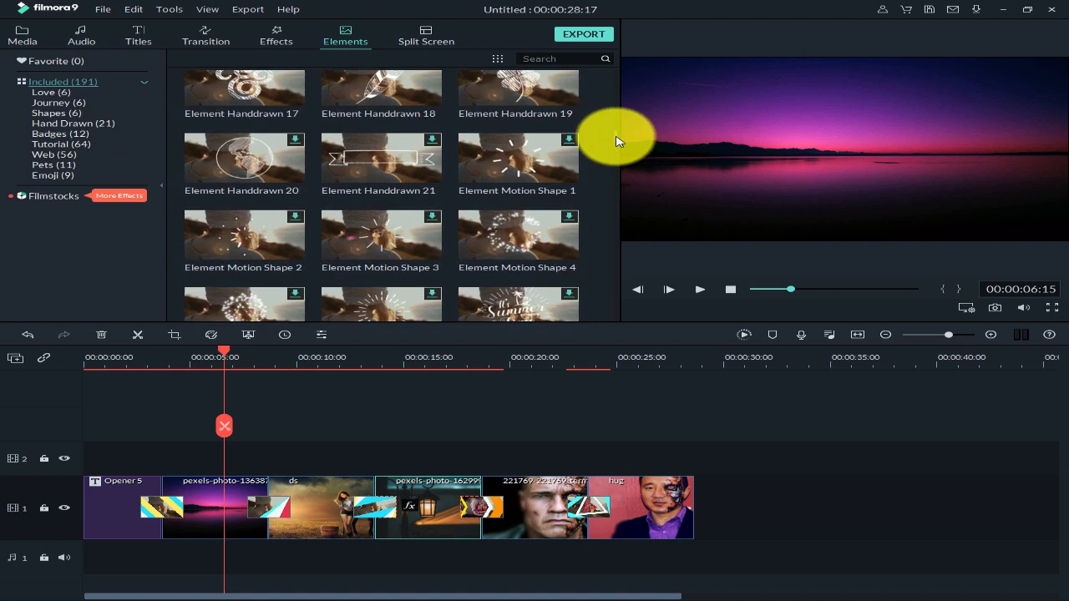
scroll(618, 134, up, 8)
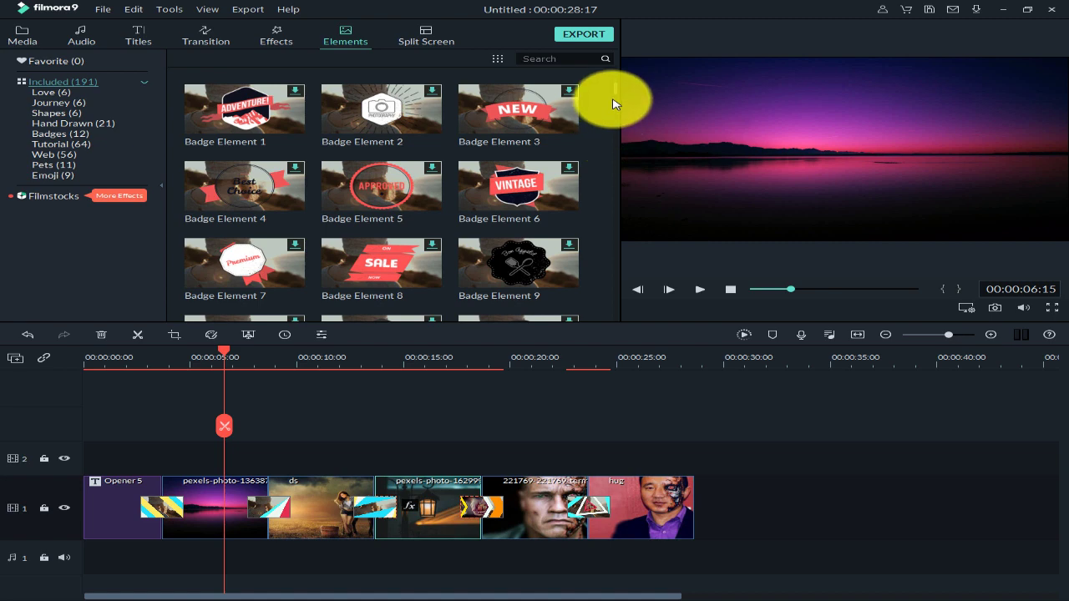
scroll(615, 98, up, 2)
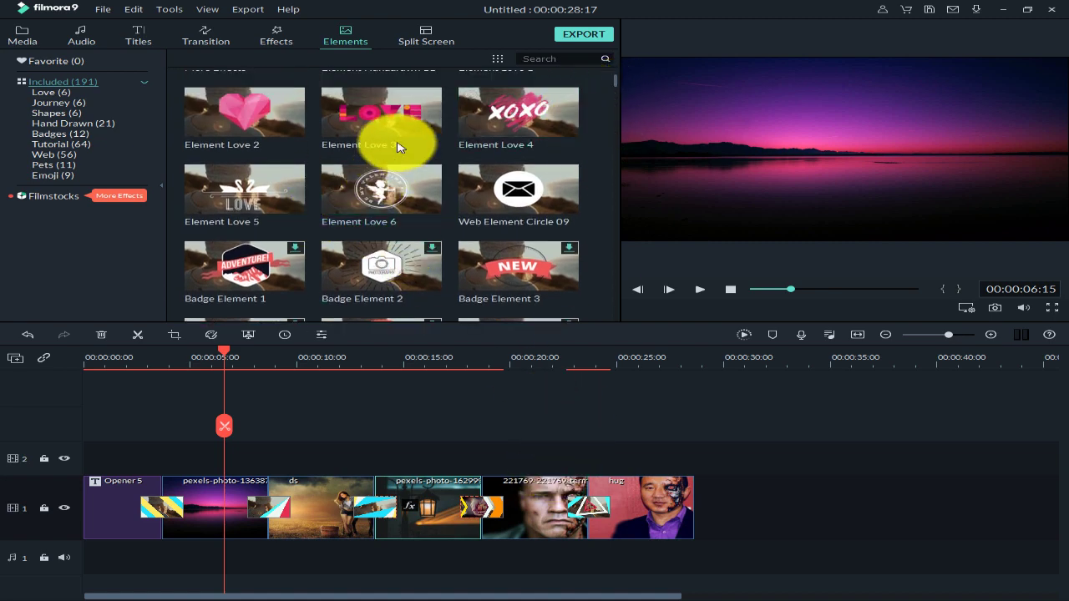
Step: Add the Element Love 3 graphic from the Love category on track 2 above the sunset lake photo
click(52, 92)
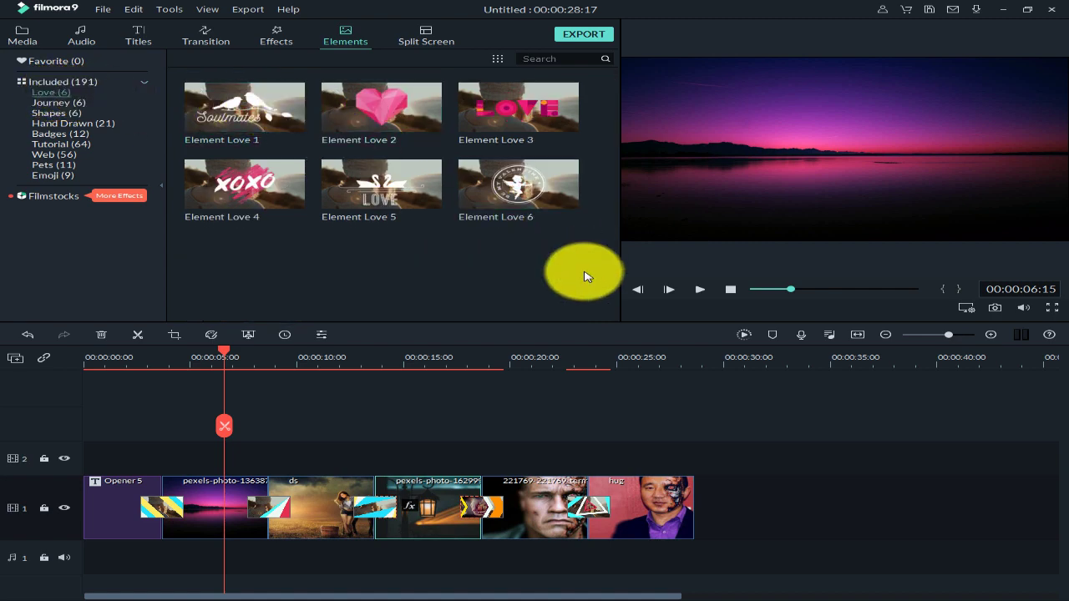
mouse_move(536, 113)
drag(551, 111, 192, 463)
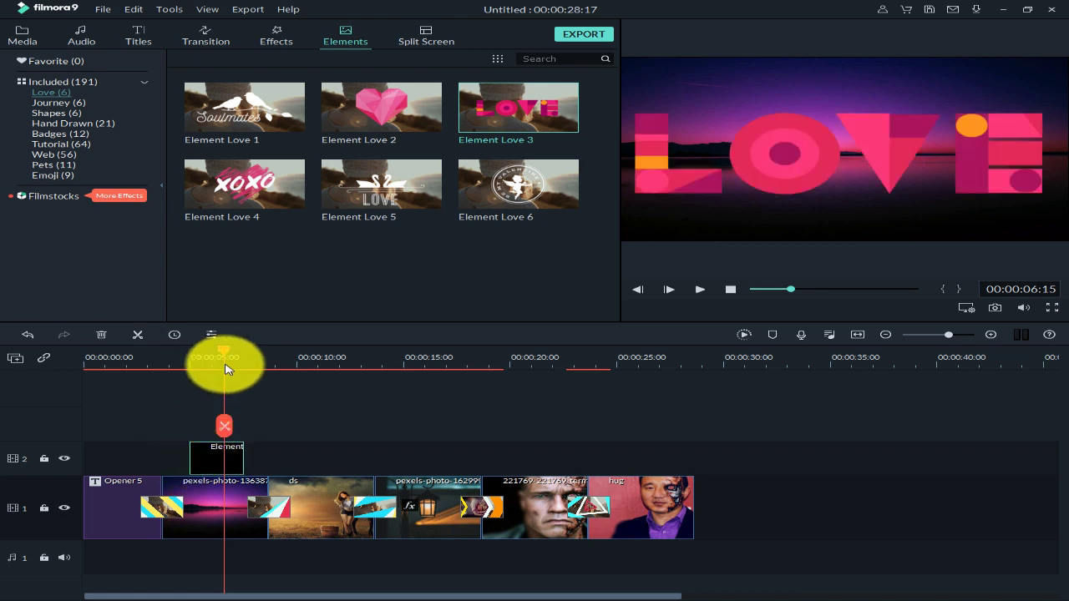
Step: Add Element Love 4 on track 2 above the photo of the woman with the horse and preview it
drag(219, 356, 325, 388)
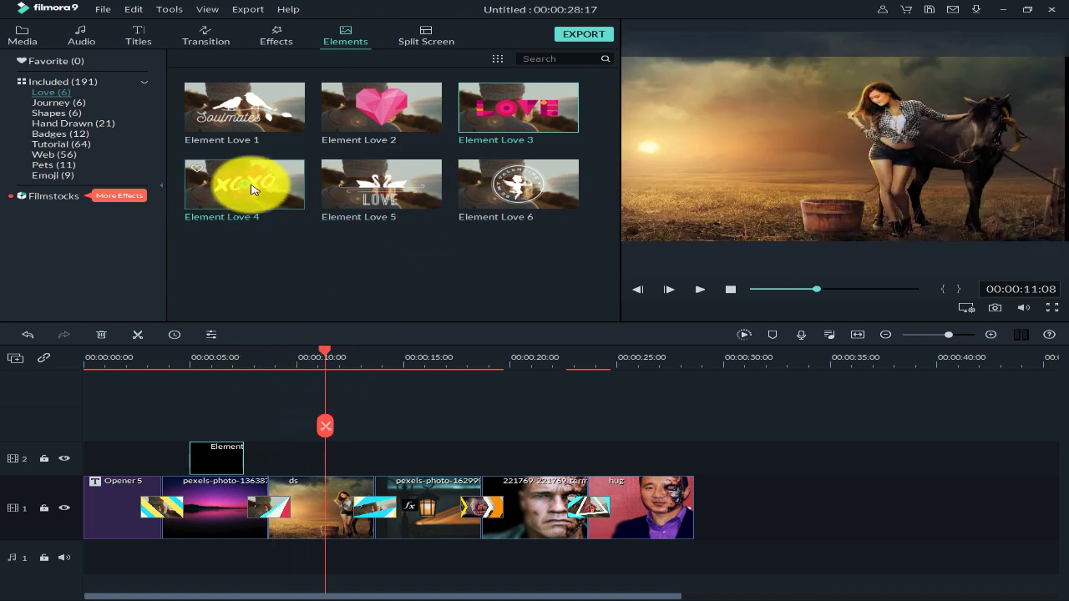
drag(274, 179, 284, 466)
mouse_move(326, 352)
mouse_down()
mouse_move(267, 363)
mouse_move(325, 371)
mouse_up()
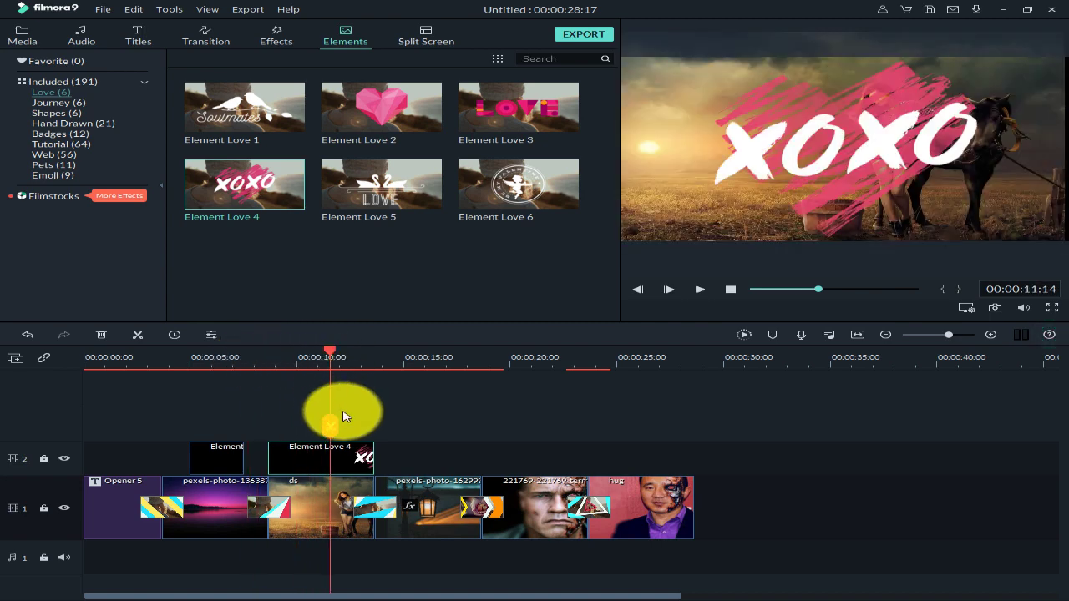
Step: Shrink the XOXO graphic and place it to the left of the woman, and move the playhead to the street lamp photo
double_click(354, 465)
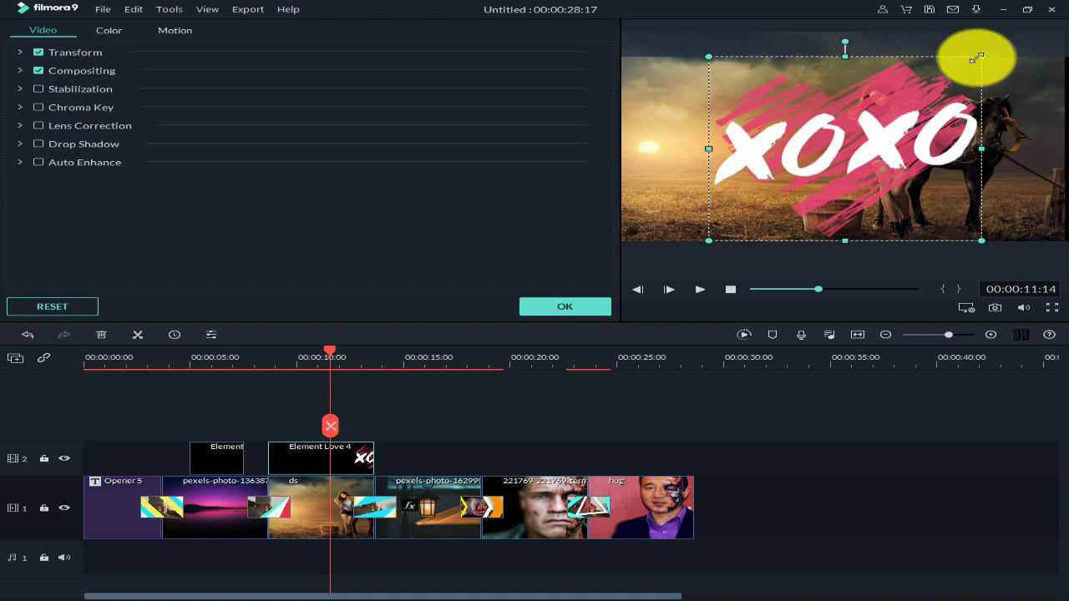
drag(977, 59, 873, 130)
drag(810, 189, 754, 143)
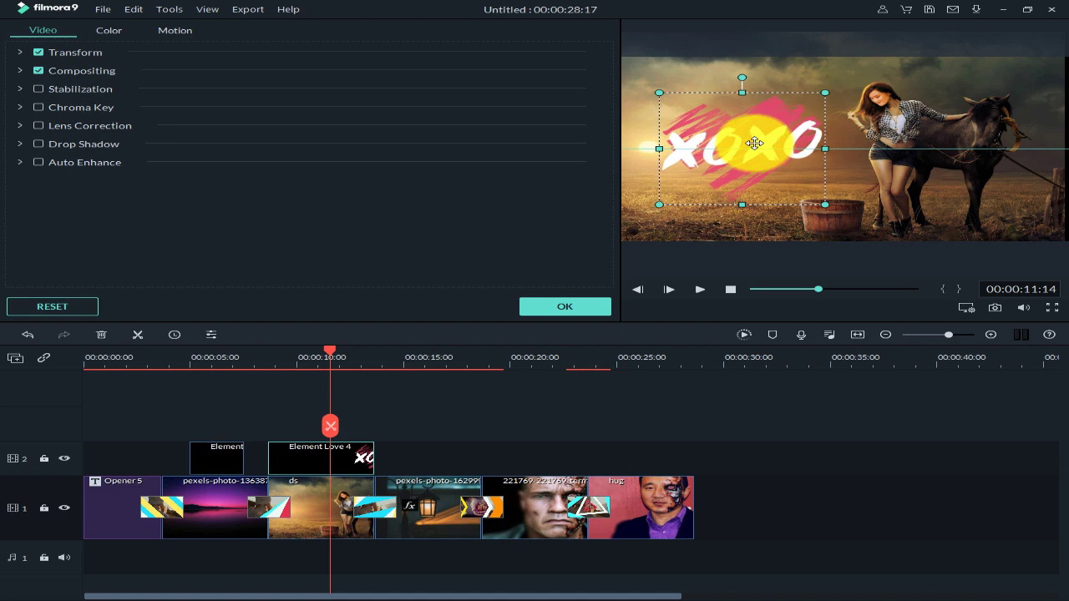
click(839, 501)
drag(329, 351, 419, 380)
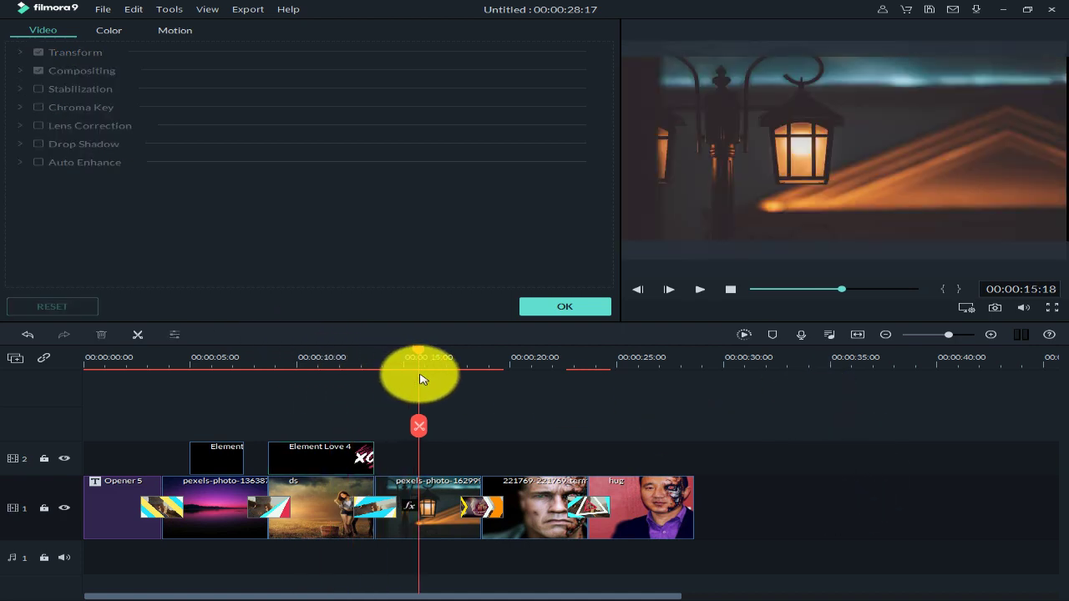
click(548, 311)
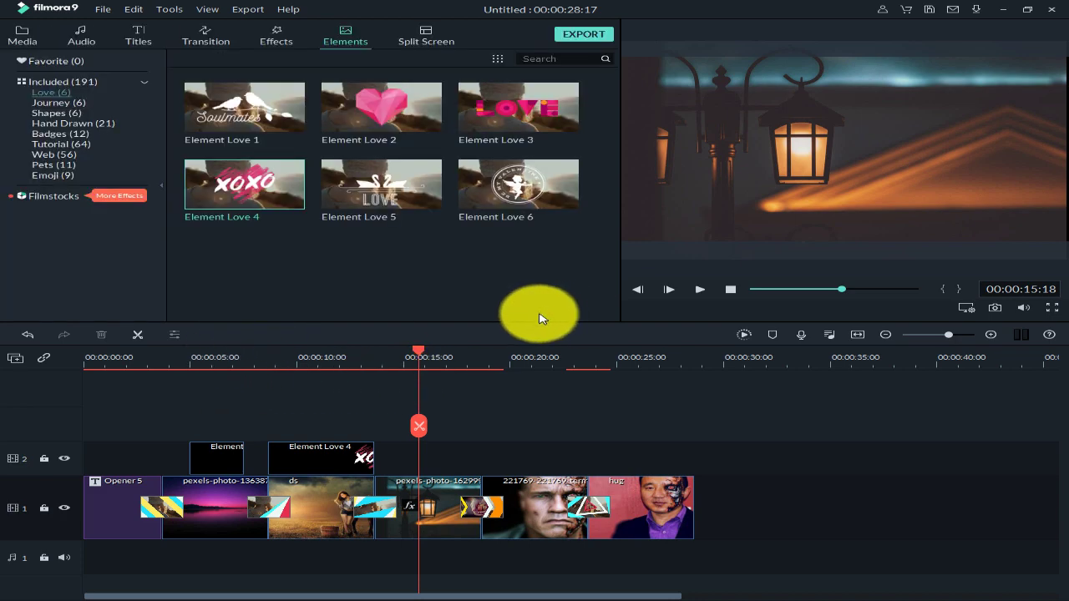
Step: Look through the Emoji, Pets and Web element categories, viewing the Web graphics through to the end of the list
click(72, 145)
click(55, 155)
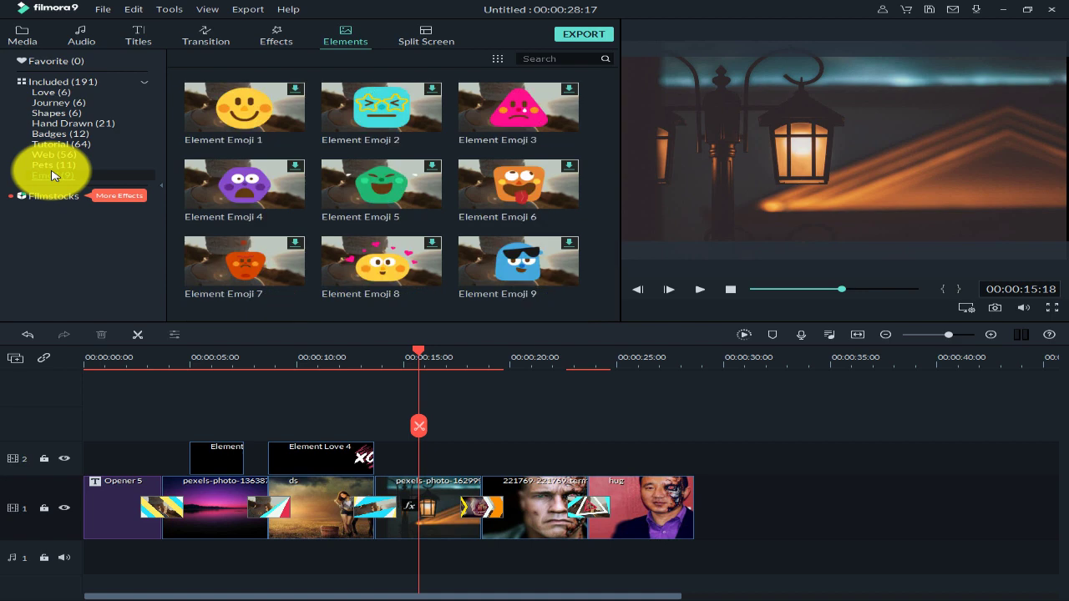
click(52, 166)
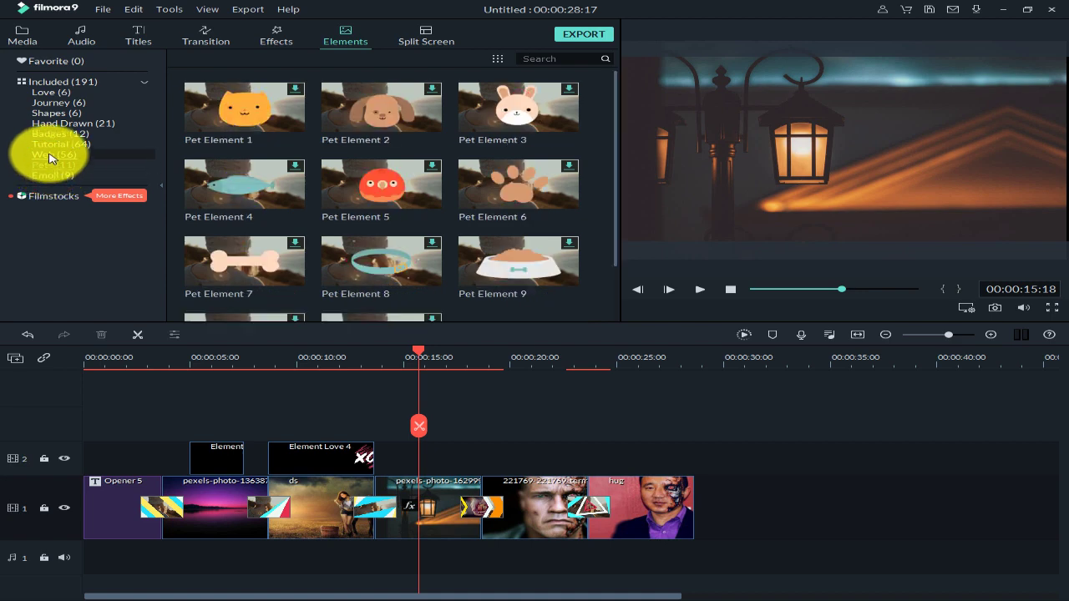
click(52, 156)
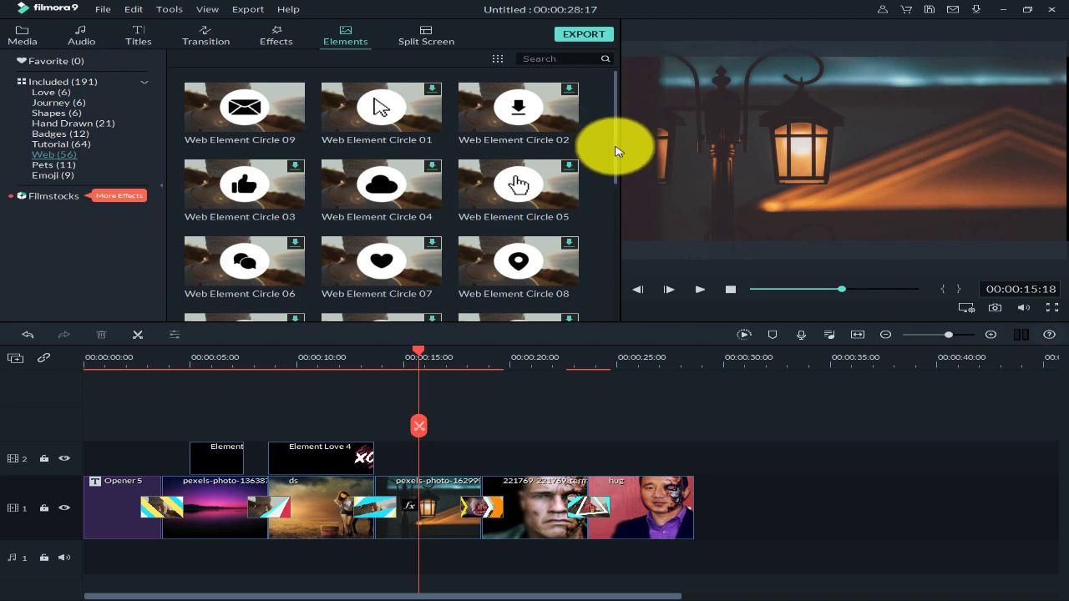
scroll(615, 170, down, 7)
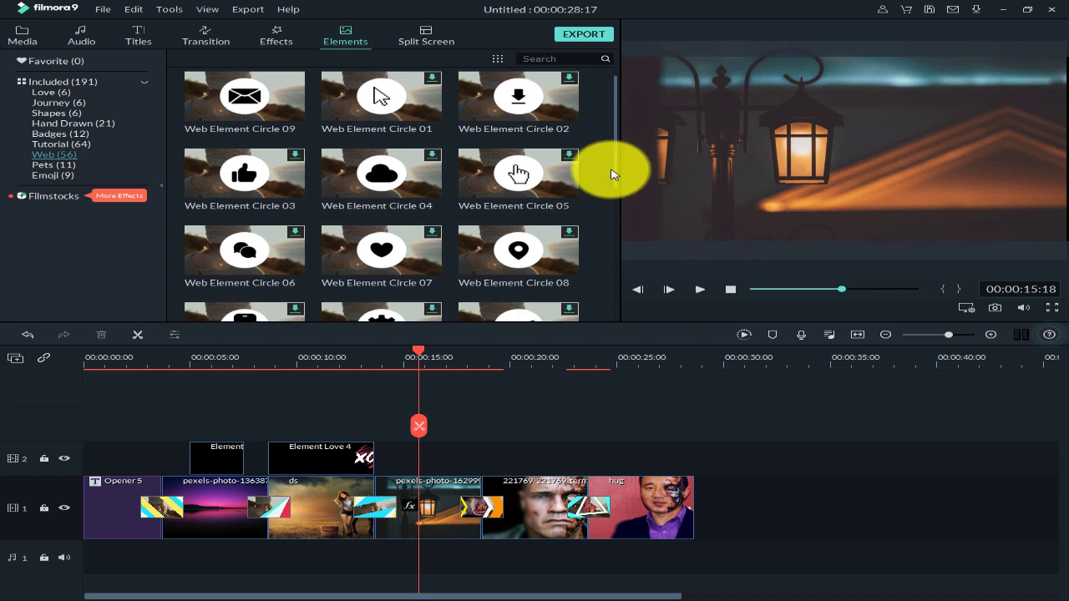
scroll(598, 307, up, 7)
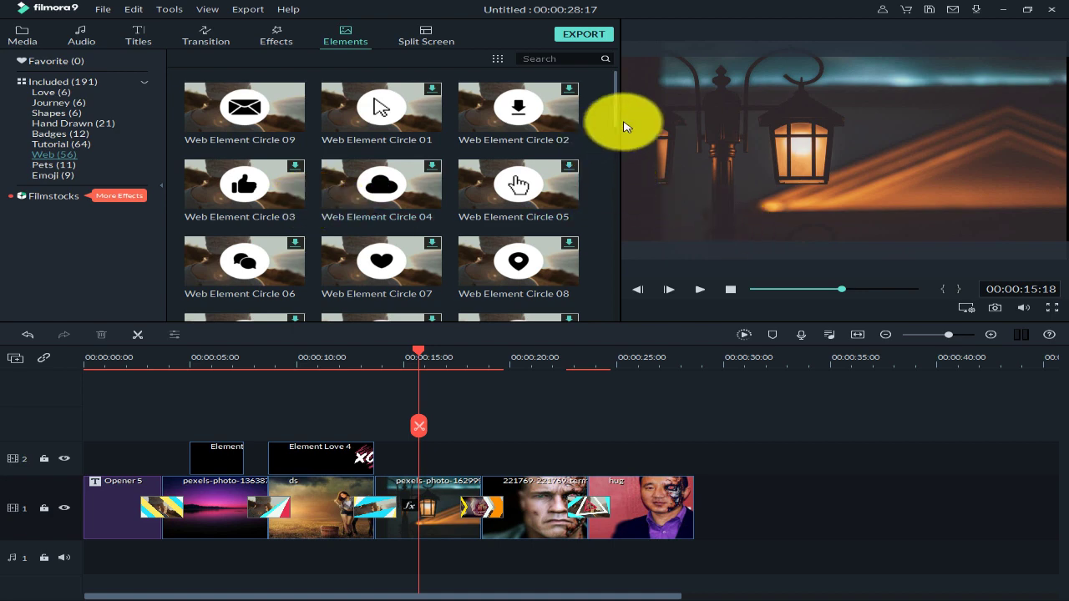
drag(615, 117, 592, 331)
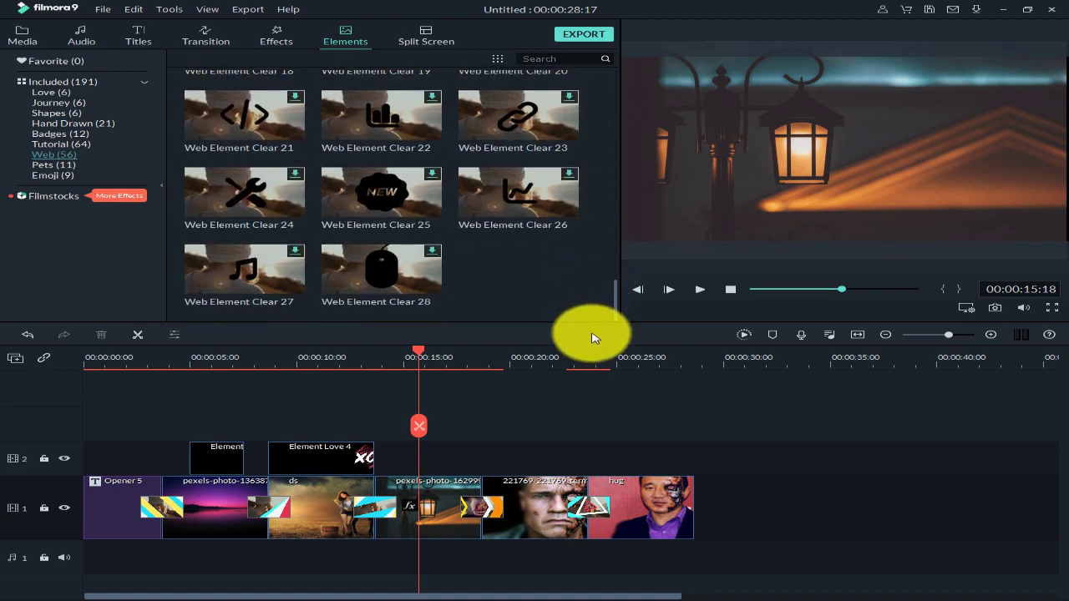
Step: Add Badge Element 6 on track 2 above the street lamp photo, then shrink the badge and place it to the right of the lamp
click(51, 136)
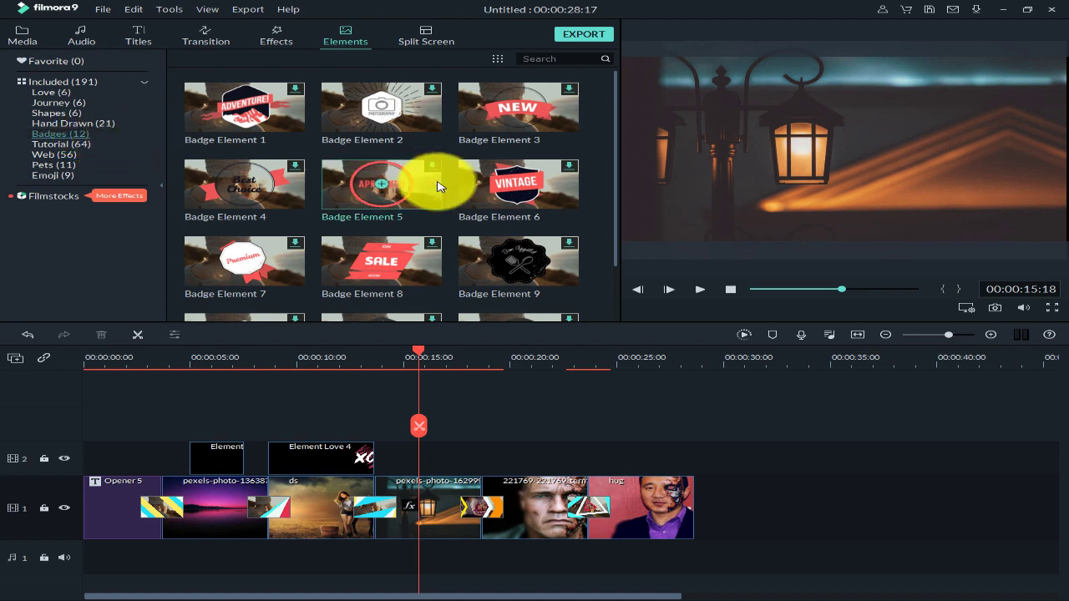
drag(534, 184, 418, 465)
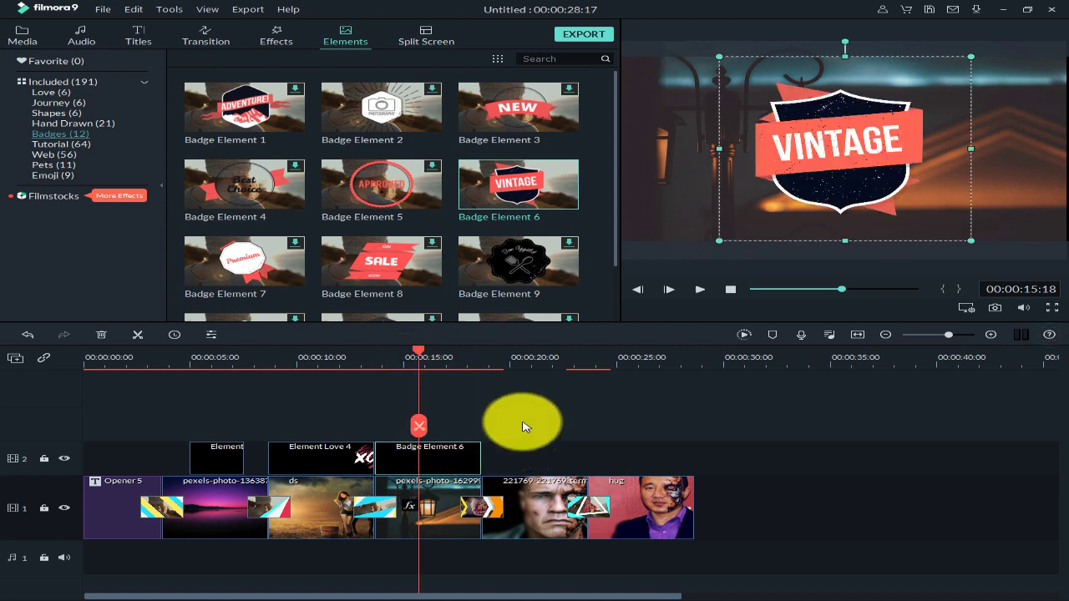
drag(962, 71, 877, 114)
drag(823, 185, 957, 140)
click(822, 528)
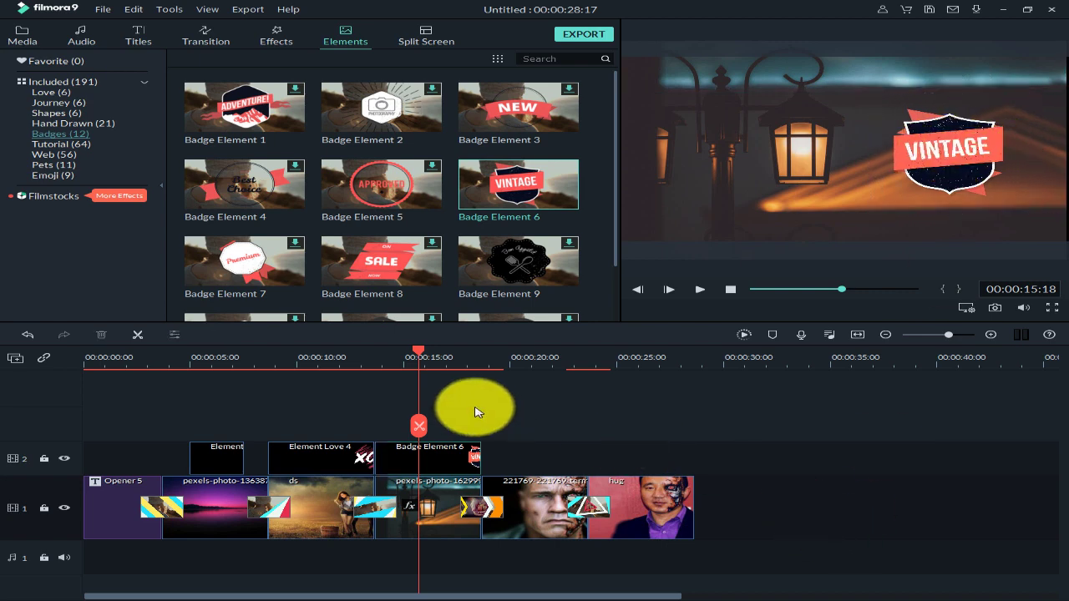
Step: Move the playhead to the end of the last photo and open the split screen layouts
drag(433, 359, 537, 372)
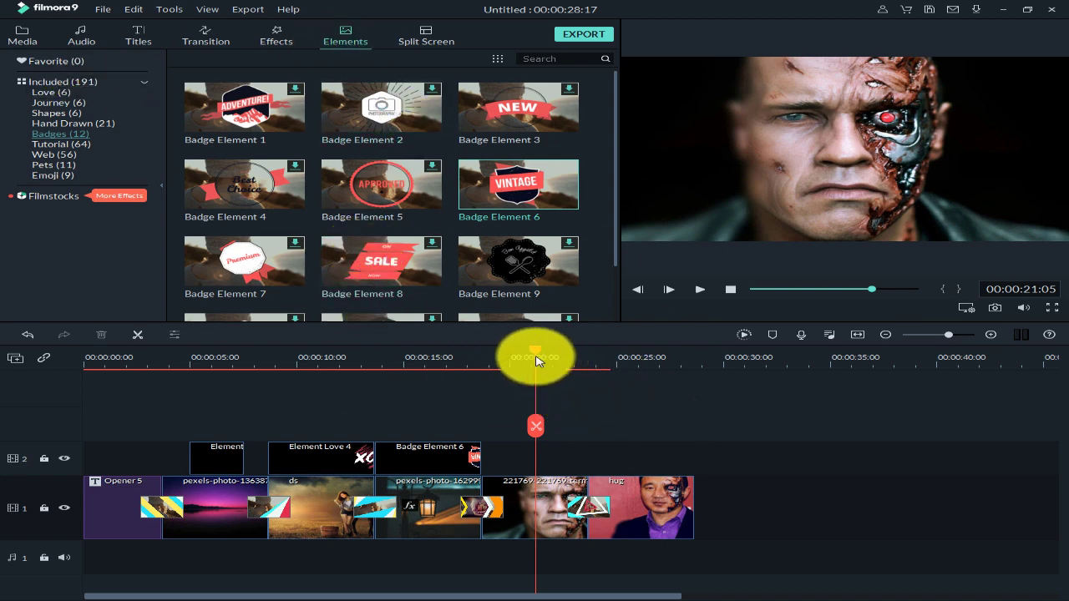
drag(537, 361, 695, 364)
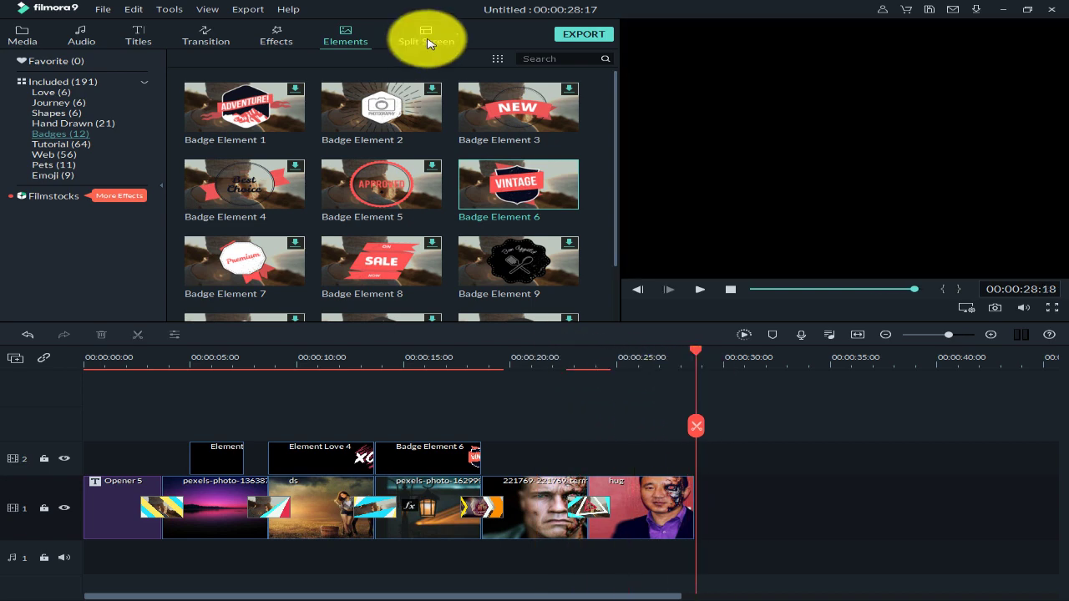
click(426, 37)
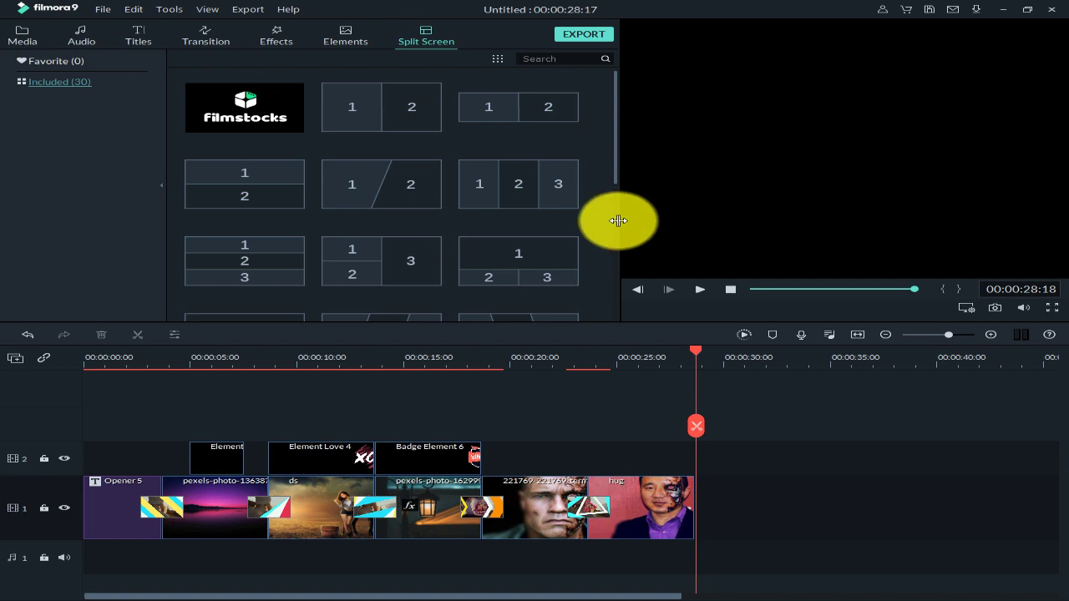
drag(618, 221, 554, 222)
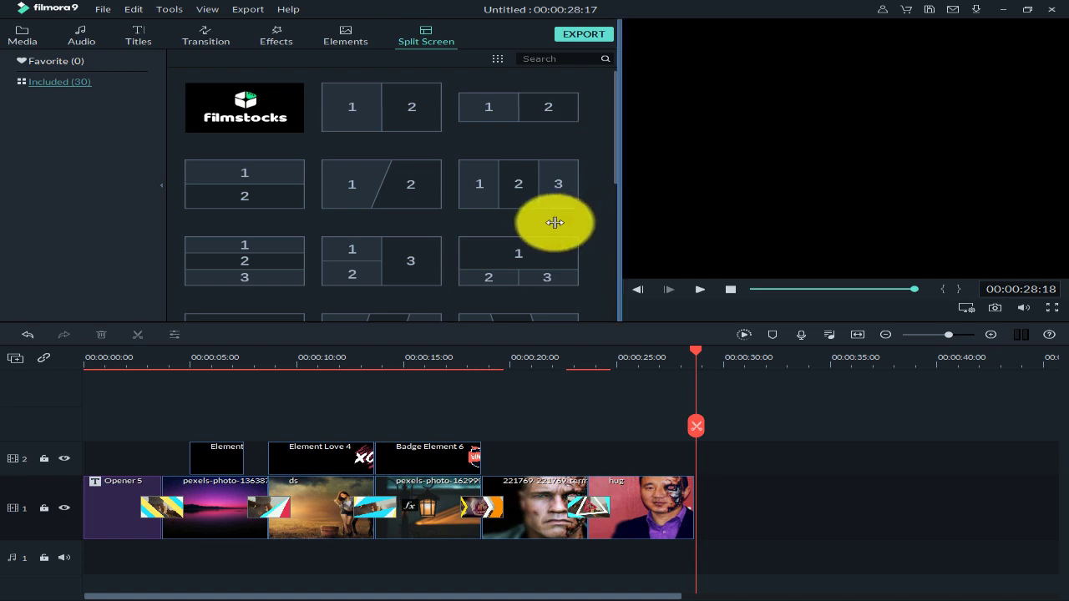
click(966, 308)
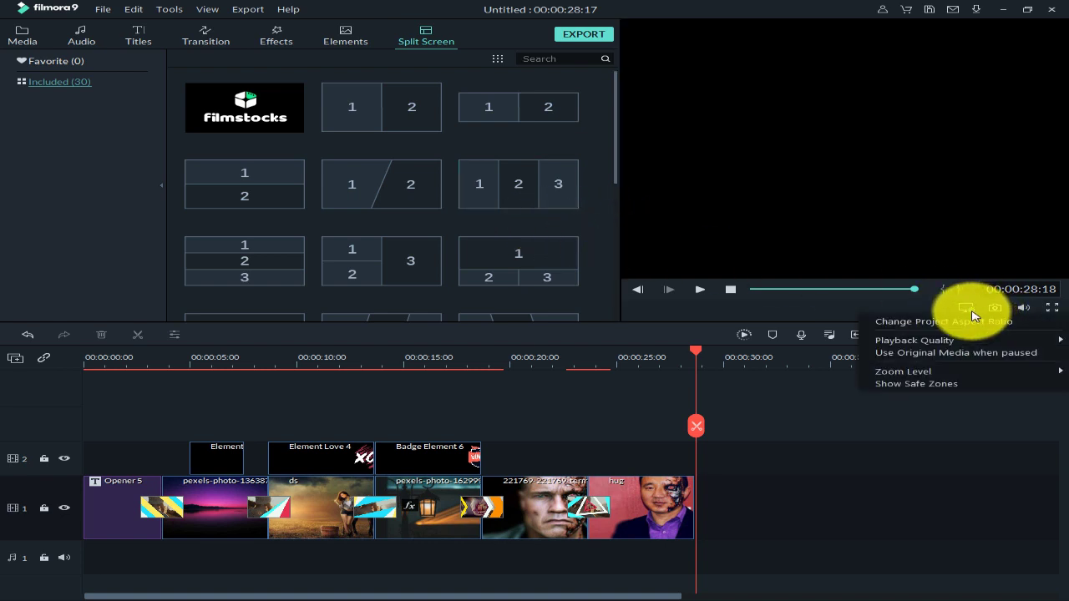
mouse_move(994, 371)
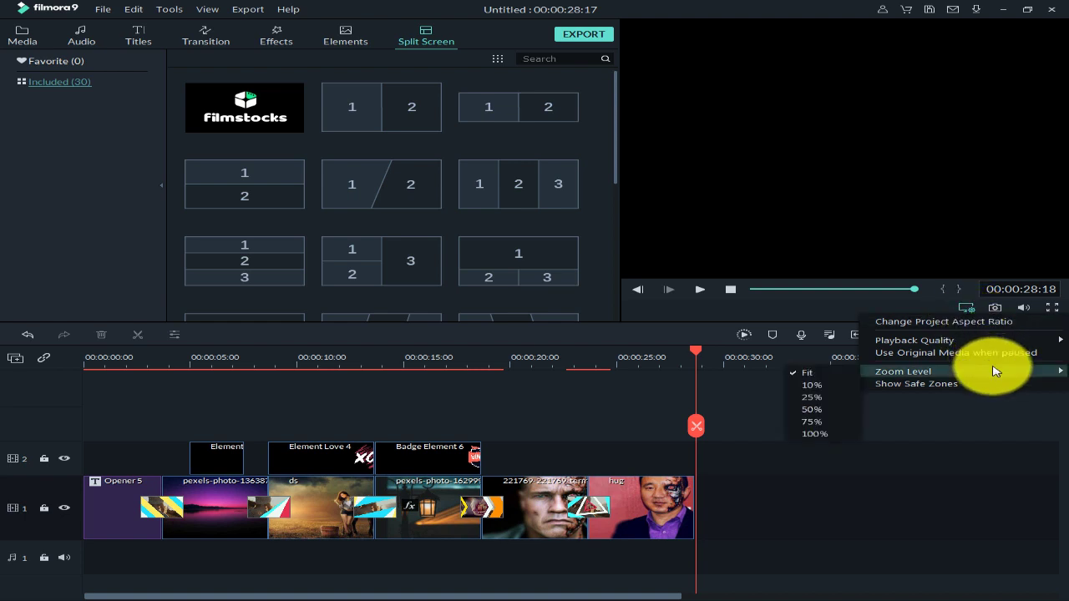
click(934, 474)
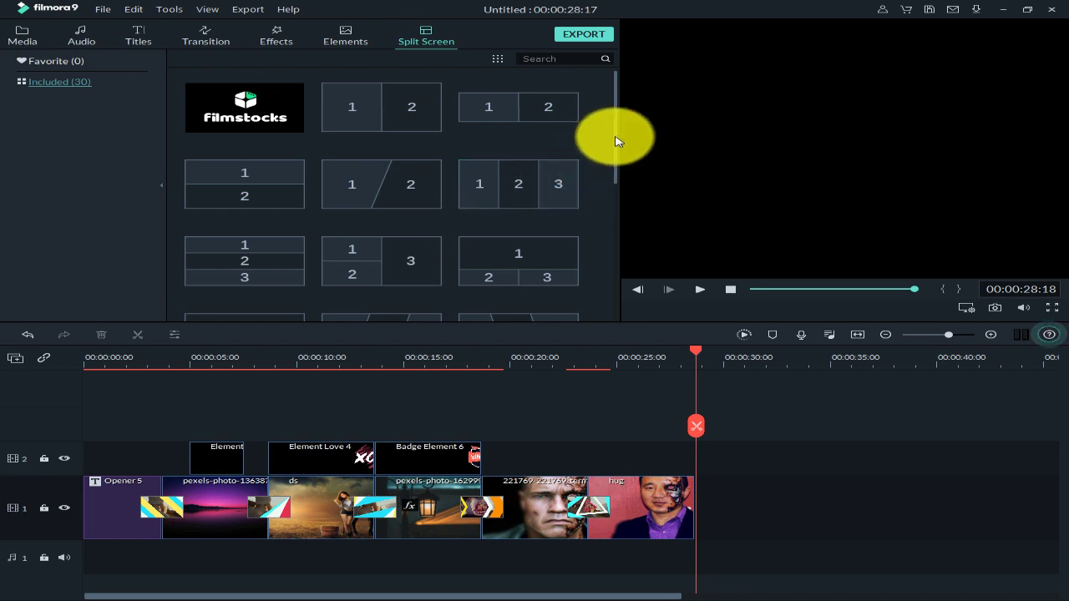
Step: Add the two-section split screen layout with a diagonal divider on track 1 directly after the last photo
scroll(616, 141, down, 2)
scroll(615, 137, up, 2)
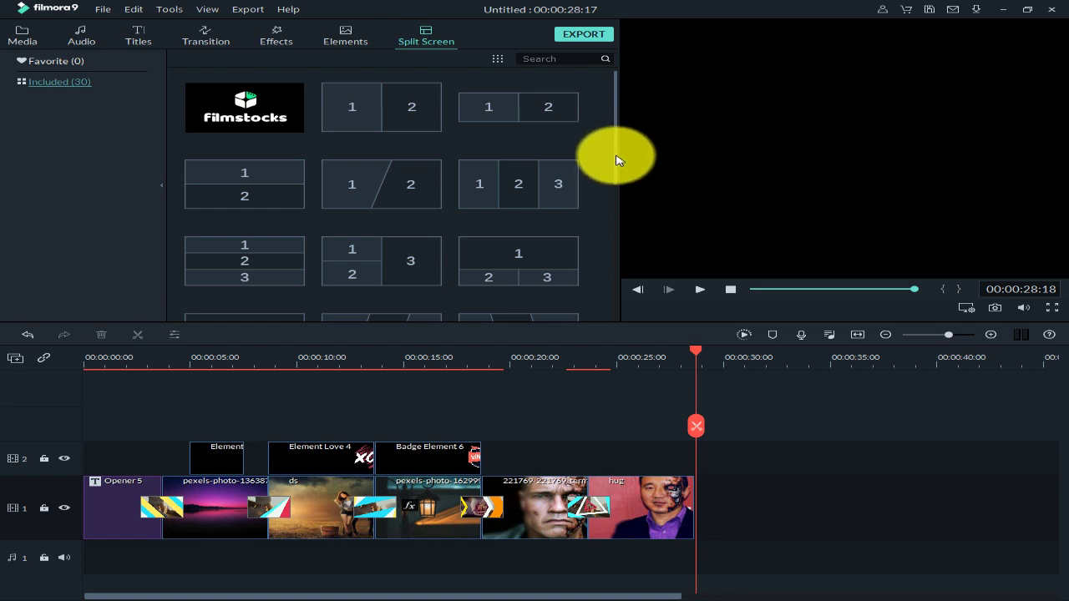
scroll(616, 172, down, 2)
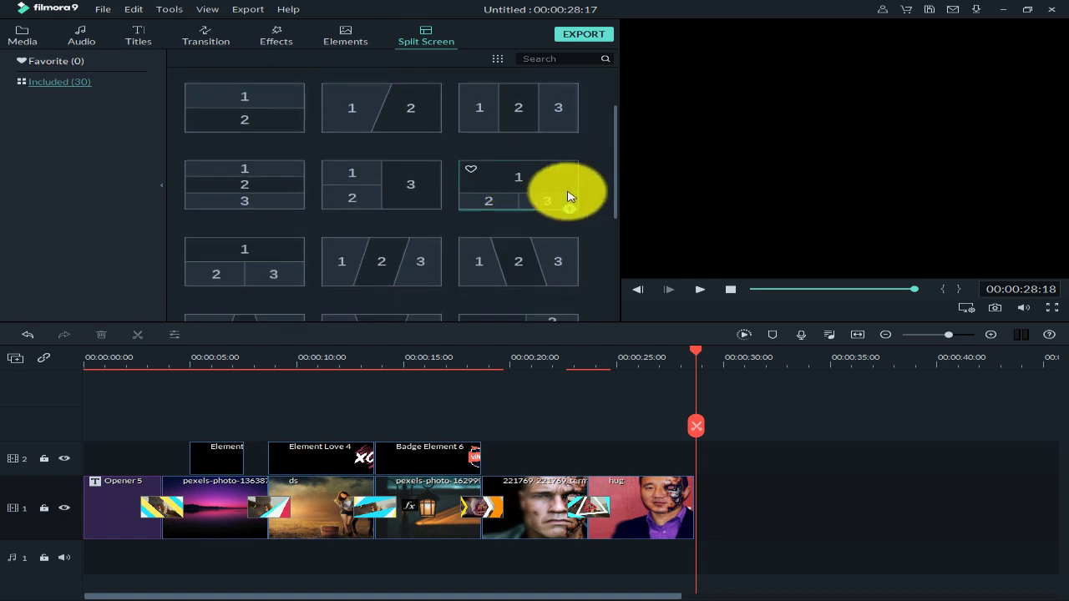
drag(616, 171, 611, 123)
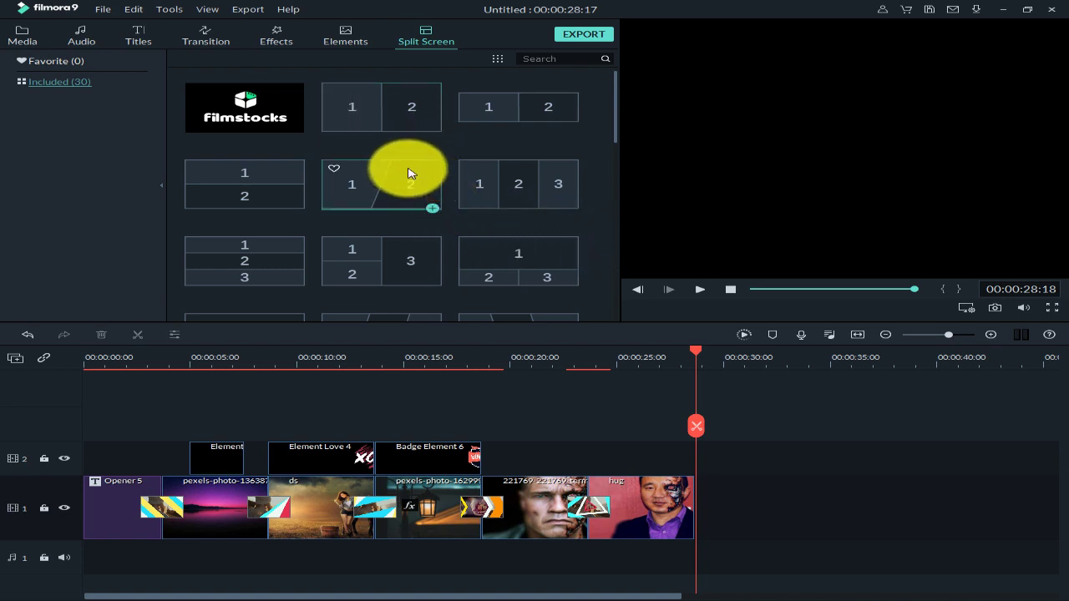
drag(409, 173, 710, 511)
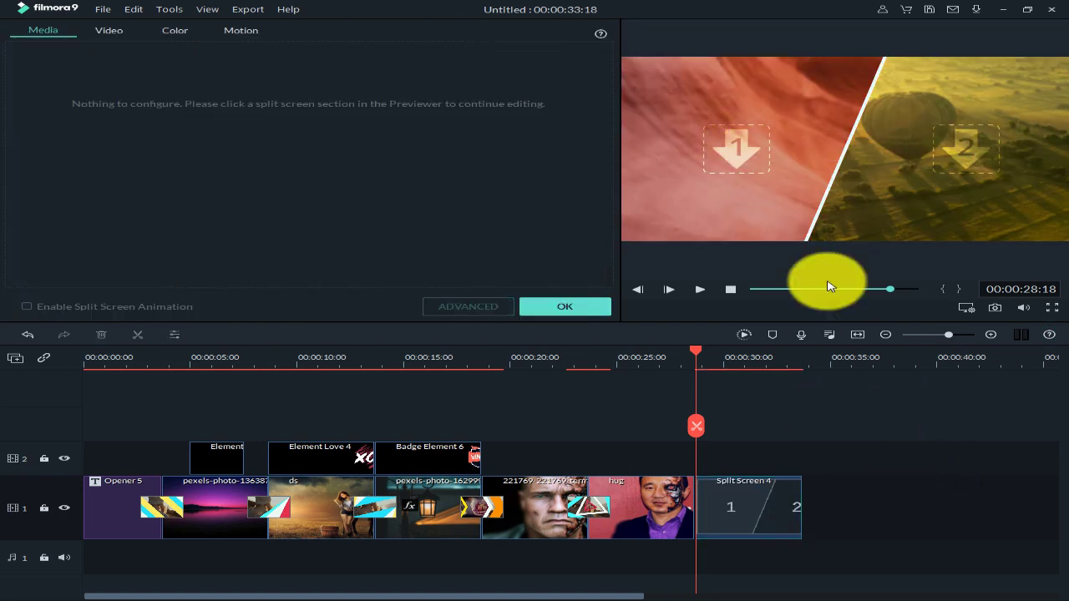
Step: Fill split screen section 1 with the close-up cyborg face portrait and section 2 with pexels-photo-1482476, and confirm the layout
click(752, 143)
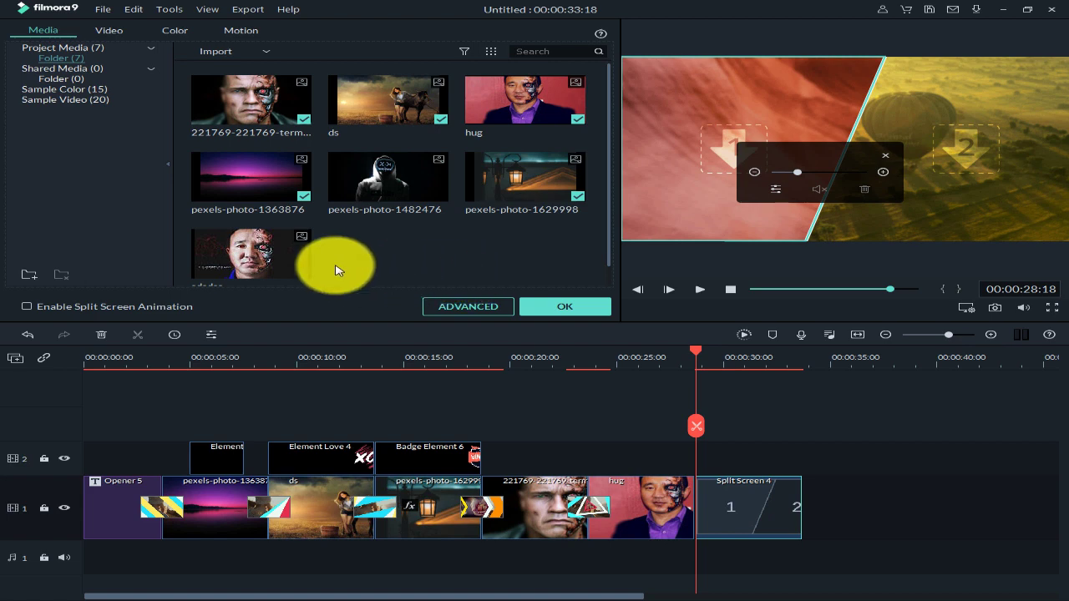
drag(243, 259, 387, 226)
drag(714, 172, 708, 160)
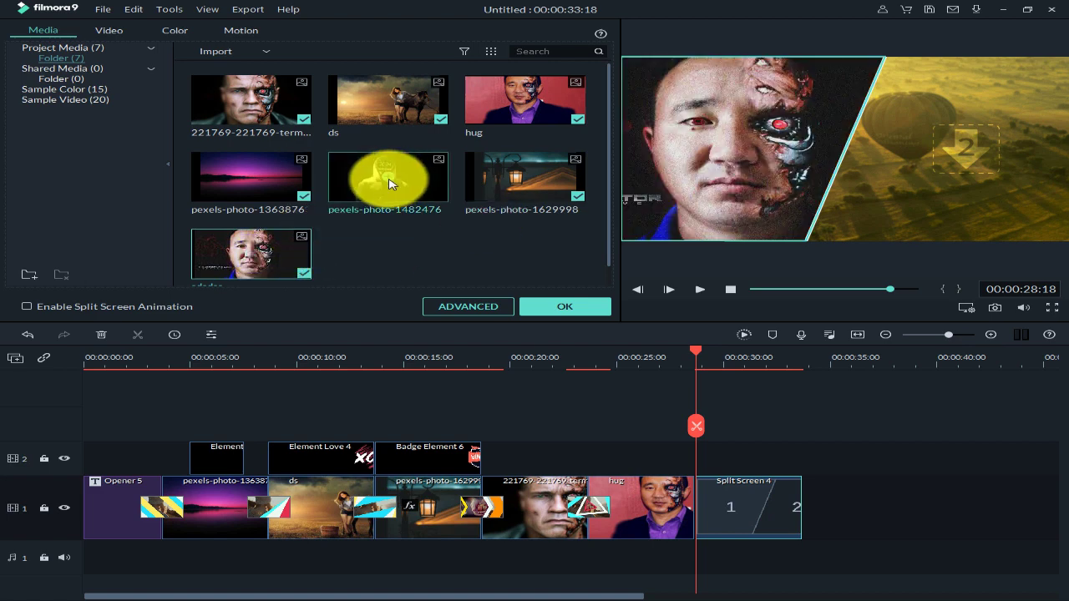
drag(388, 184, 990, 157)
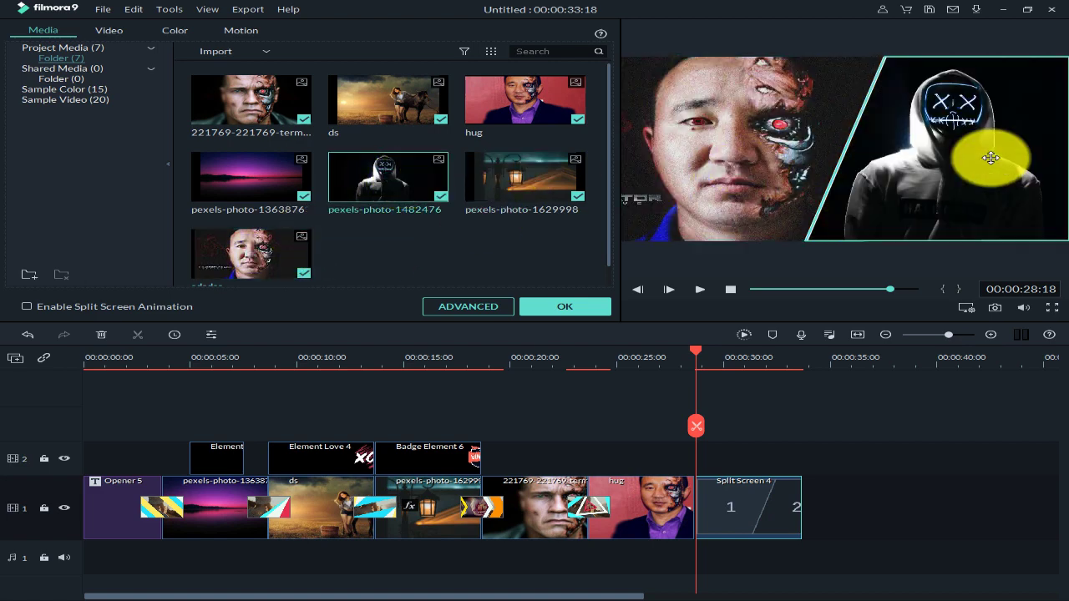
click(882, 474)
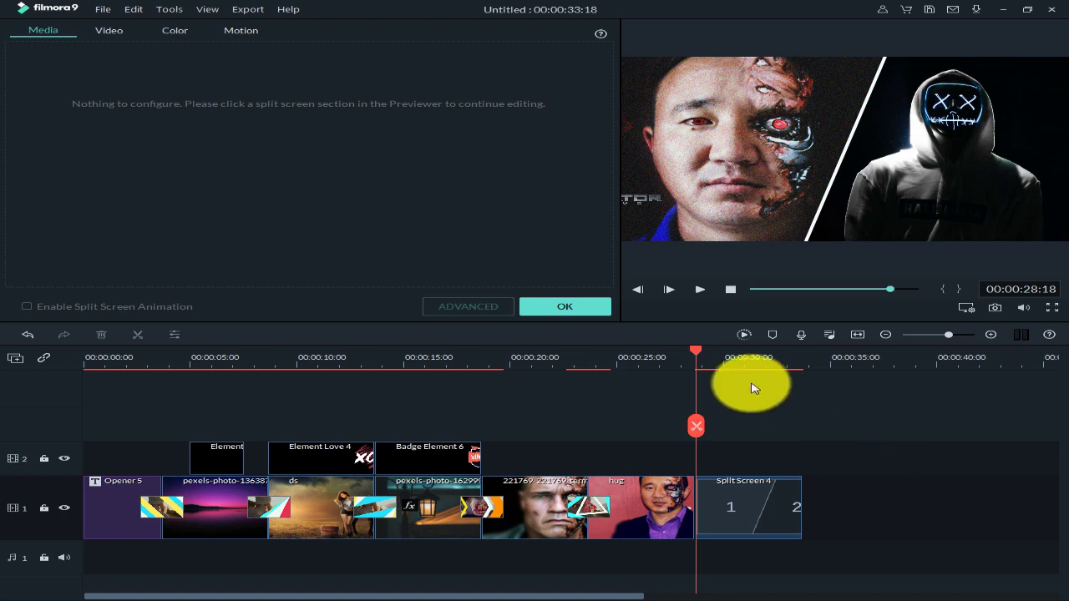
drag(699, 359, 723, 359)
click(590, 309)
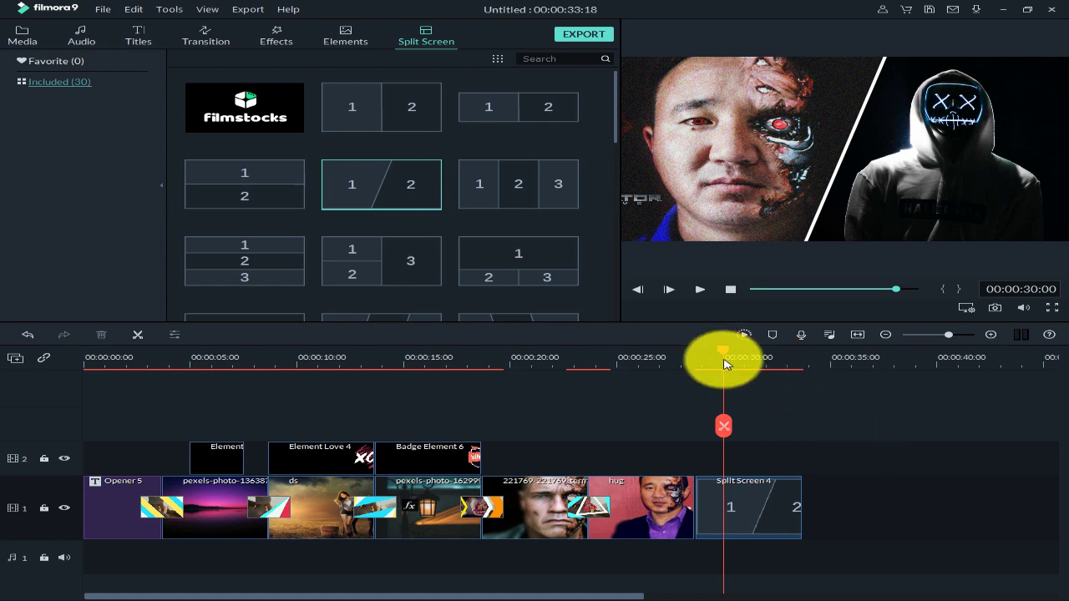
Step: Scrub through the split screen clip and play back the change from the hug photo into it
drag(733, 360, 768, 380)
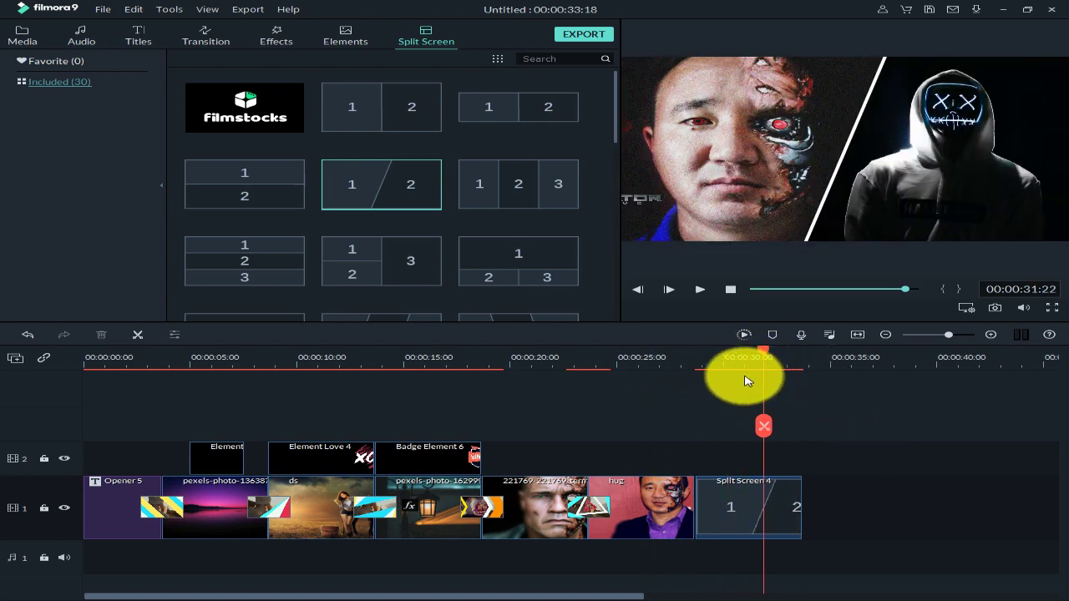
drag(615, 119, 616, 95)
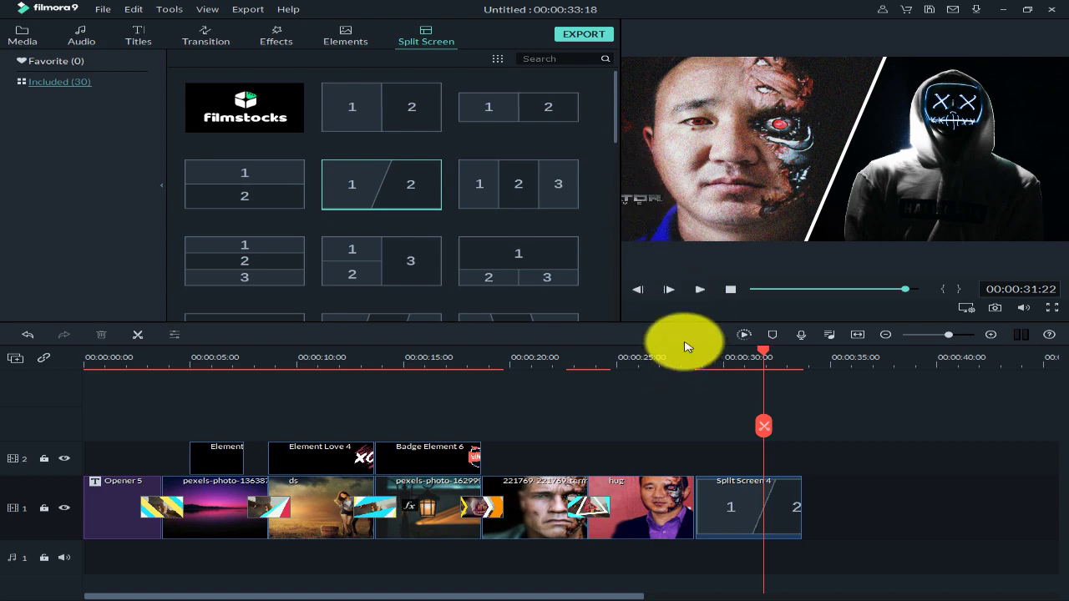
drag(761, 355, 675, 382)
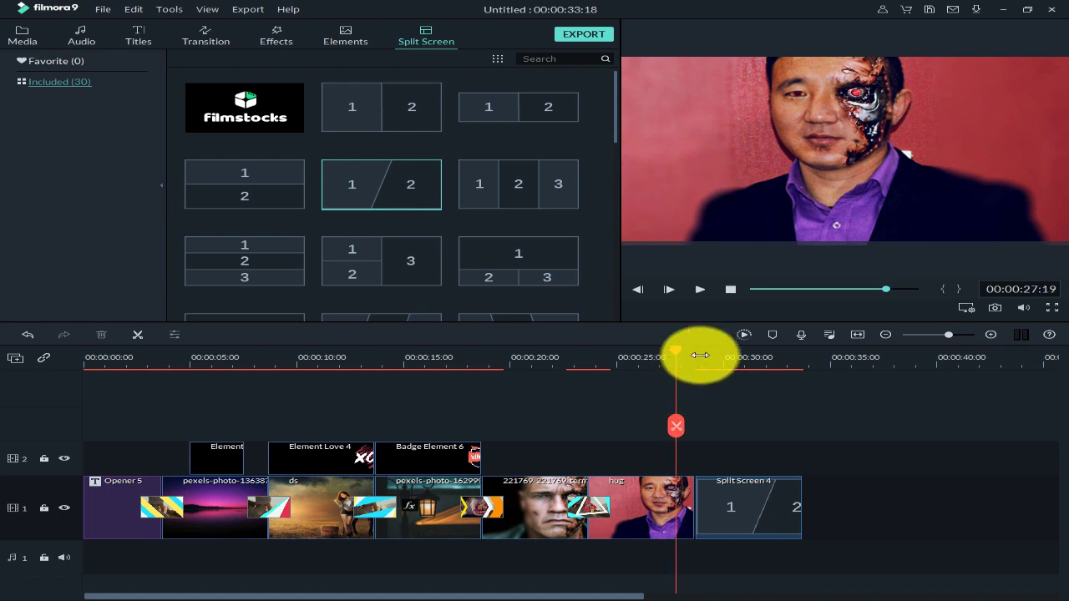
click(700, 289)
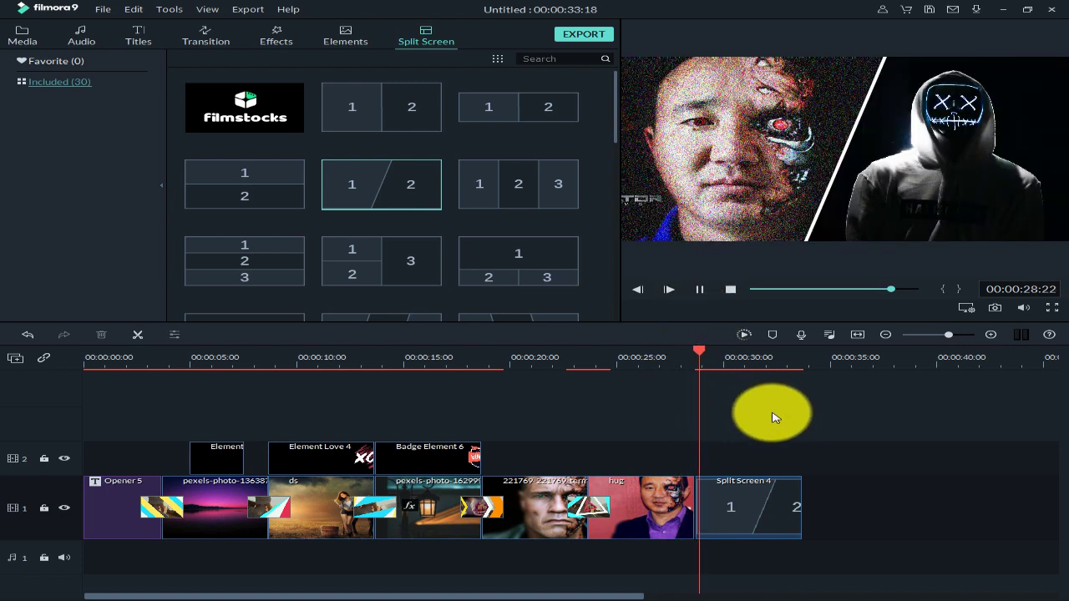
Step: Add the Linear 19 transition between the hug photo and the split screen clip
click(685, 361)
click(206, 42)
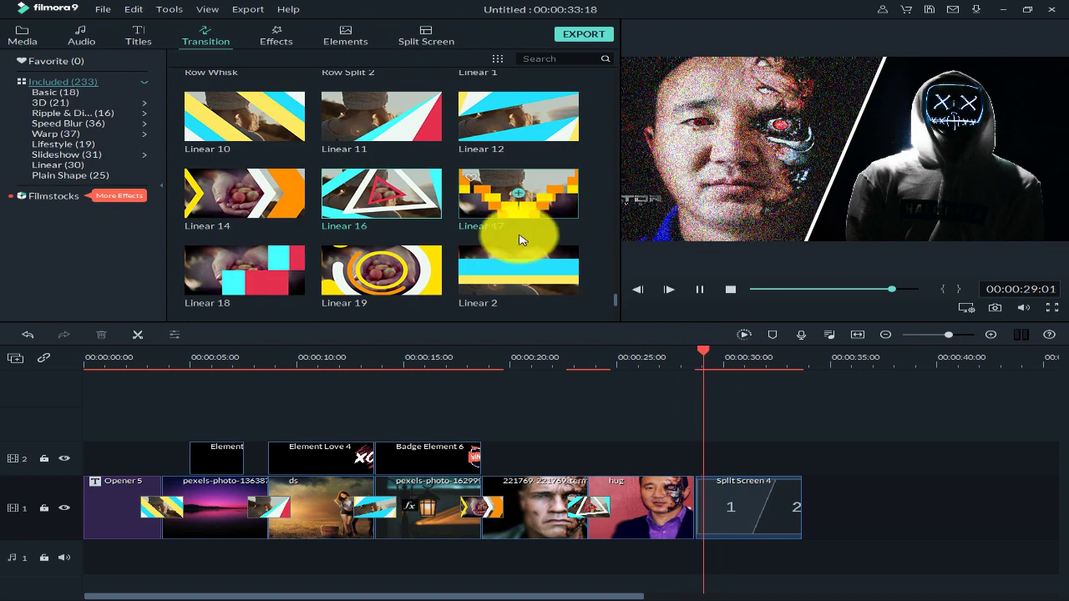
drag(357, 278, 732, 498)
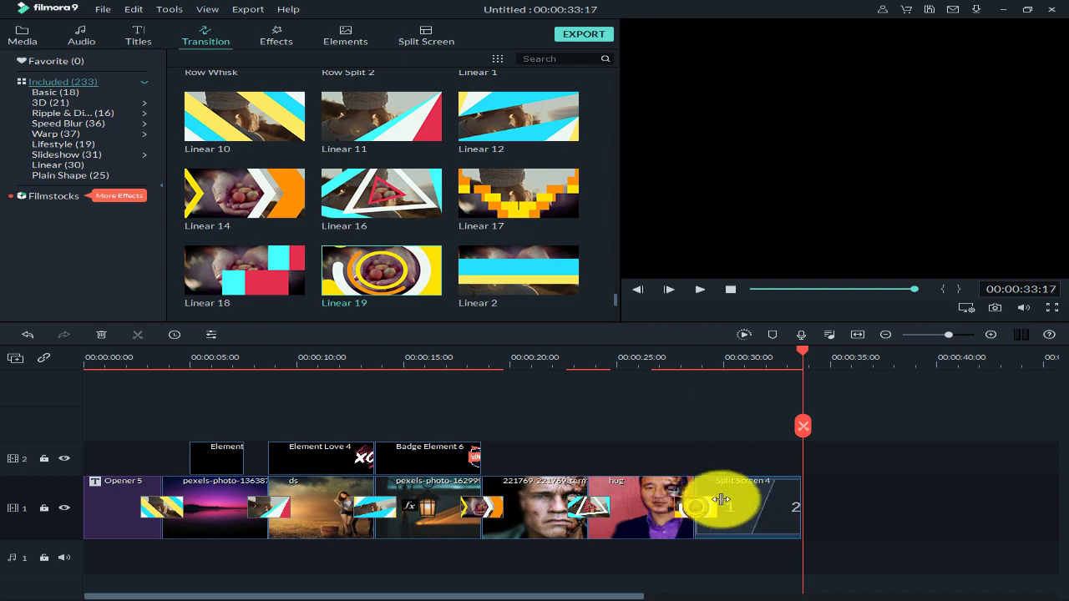
Step: Play back the new transition from the hug photo into the split screen clip
click(678, 360)
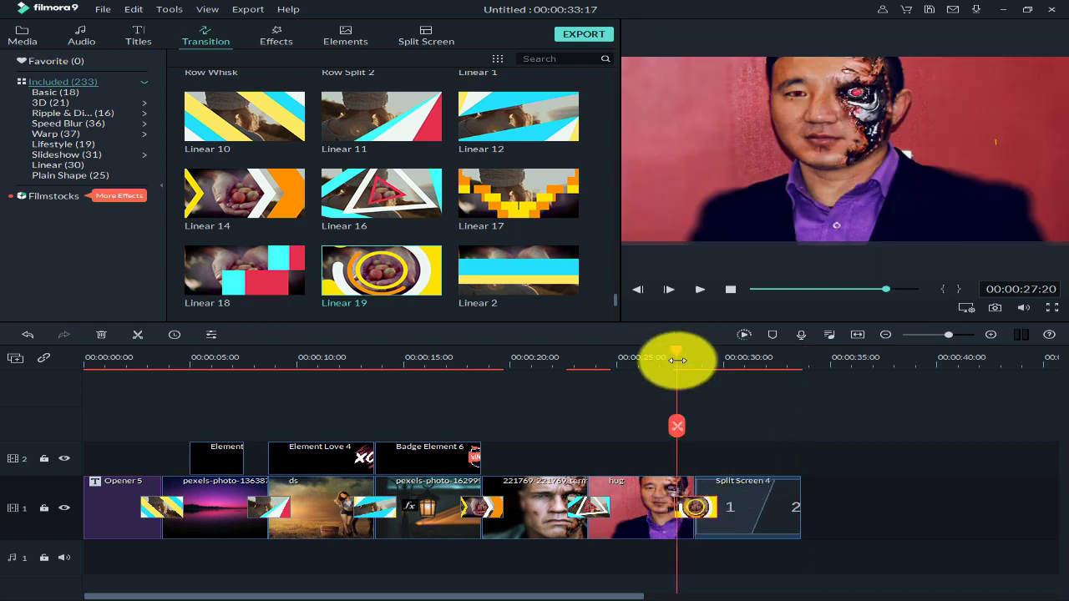
drag(677, 364, 640, 357)
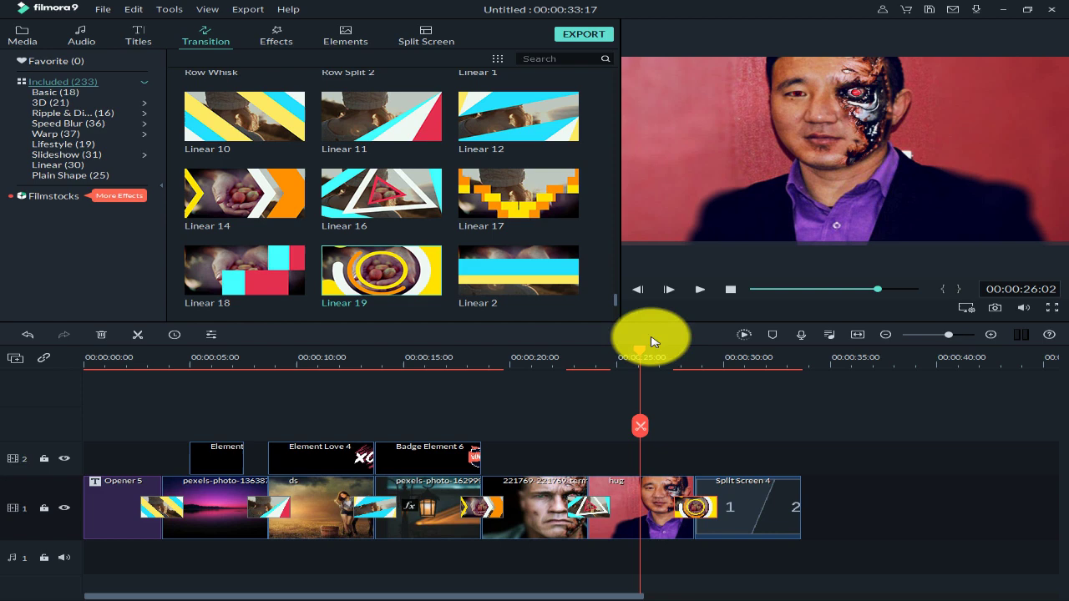
click(702, 292)
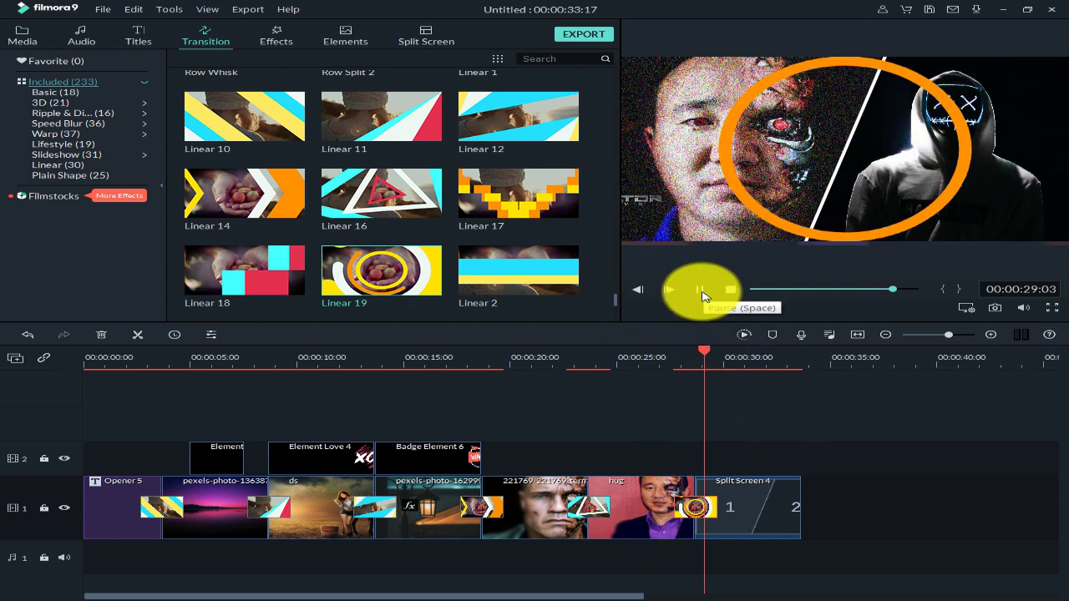
click(707, 290)
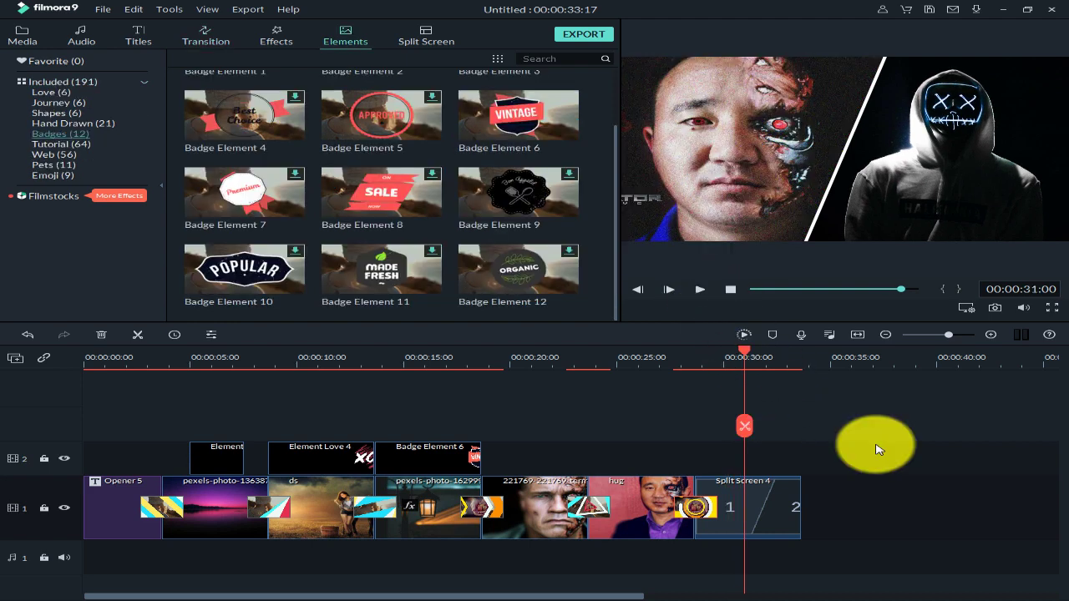
drag(754, 358, 240, 451)
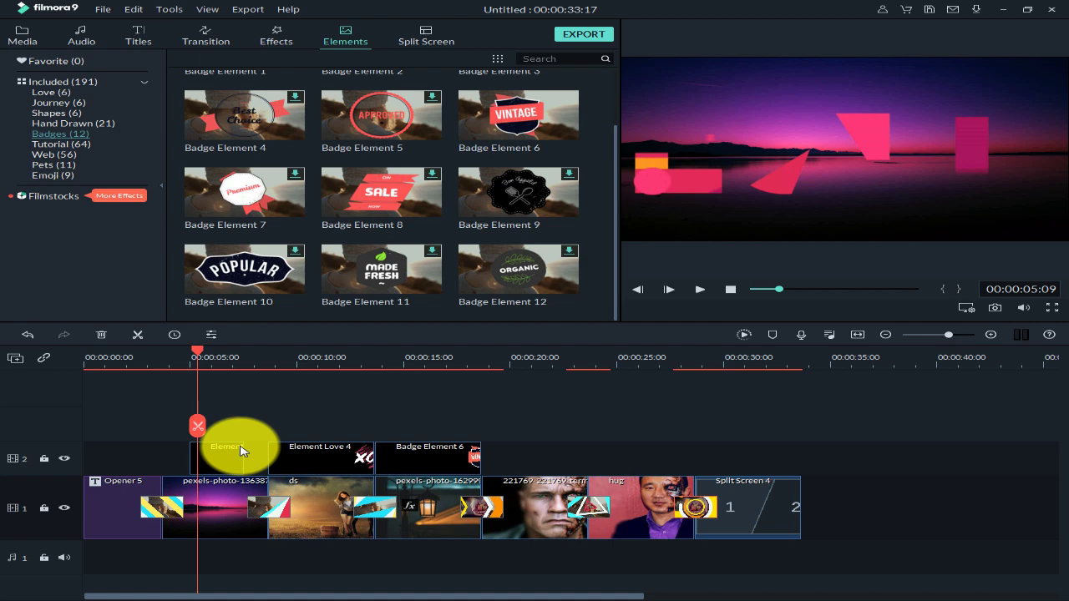
click(856, 461)
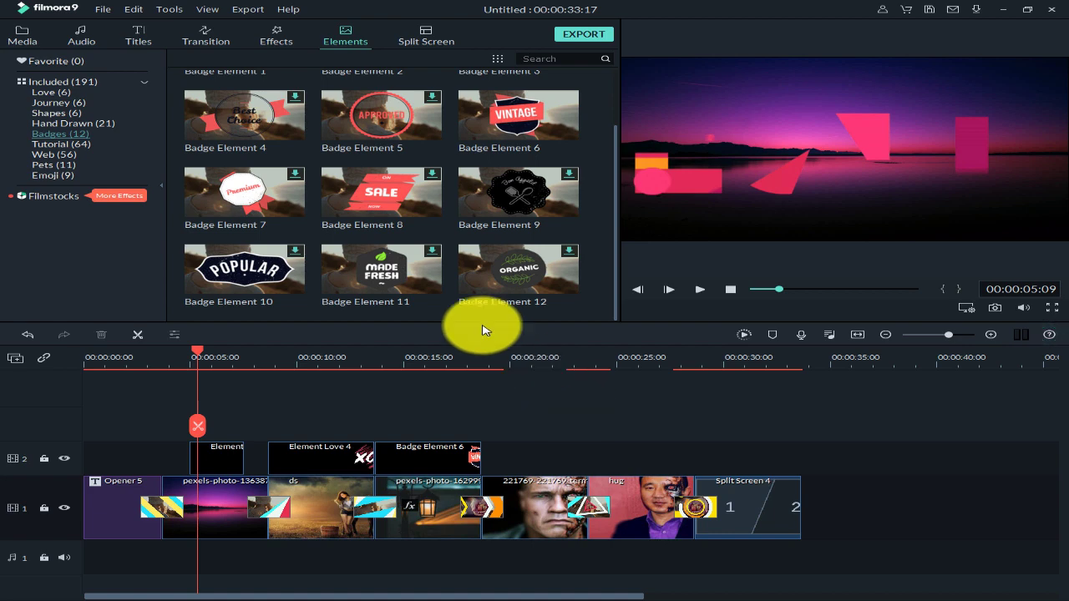
Step: Add the Chickens sound effect to the audio track, starting beneath the 221769 portrait photo
click(83, 44)
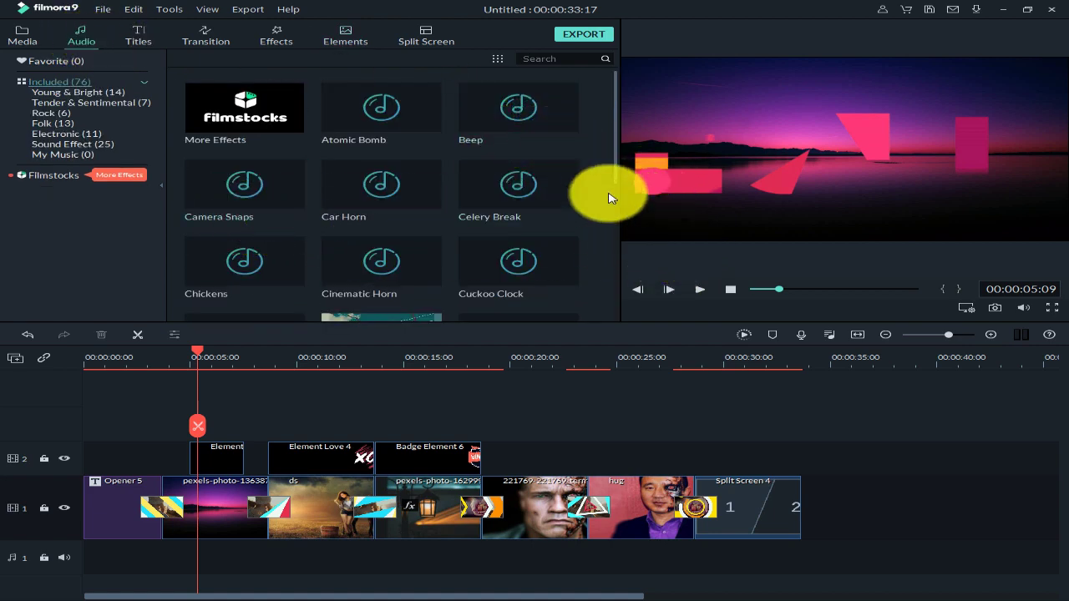
drag(618, 159, 607, 200)
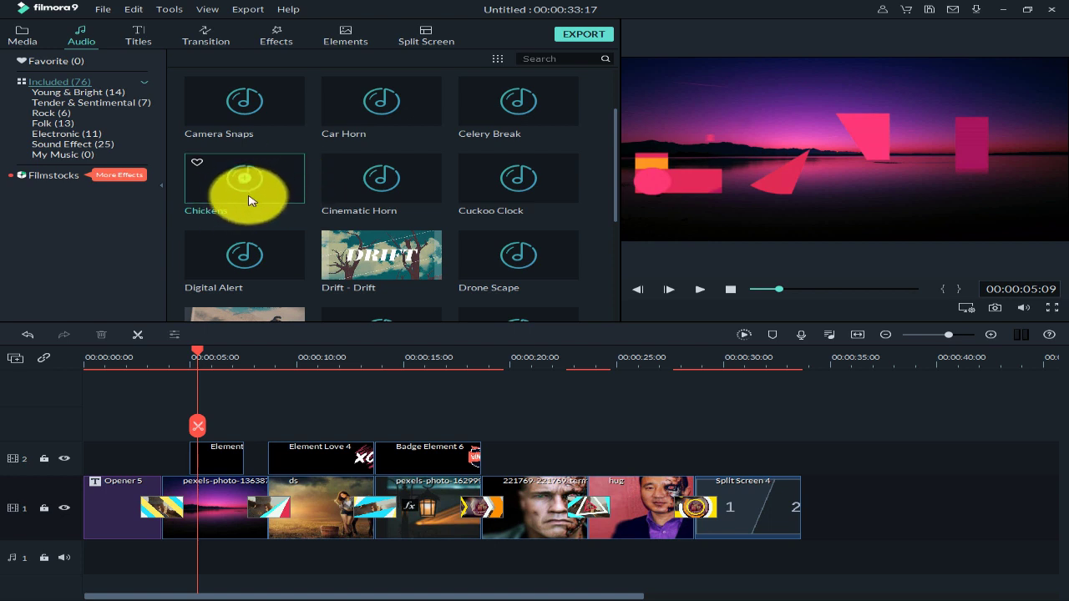
drag(239, 174, 482, 543)
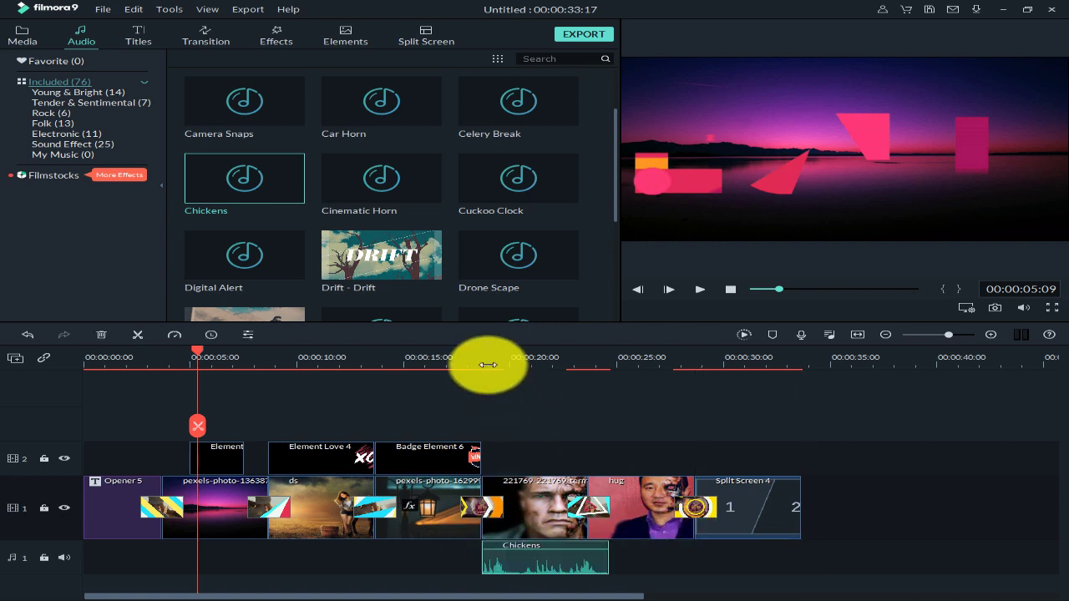
Step: Play back the Chickens sound effect under the 221769 photo and delete it from the audio track
click(489, 355)
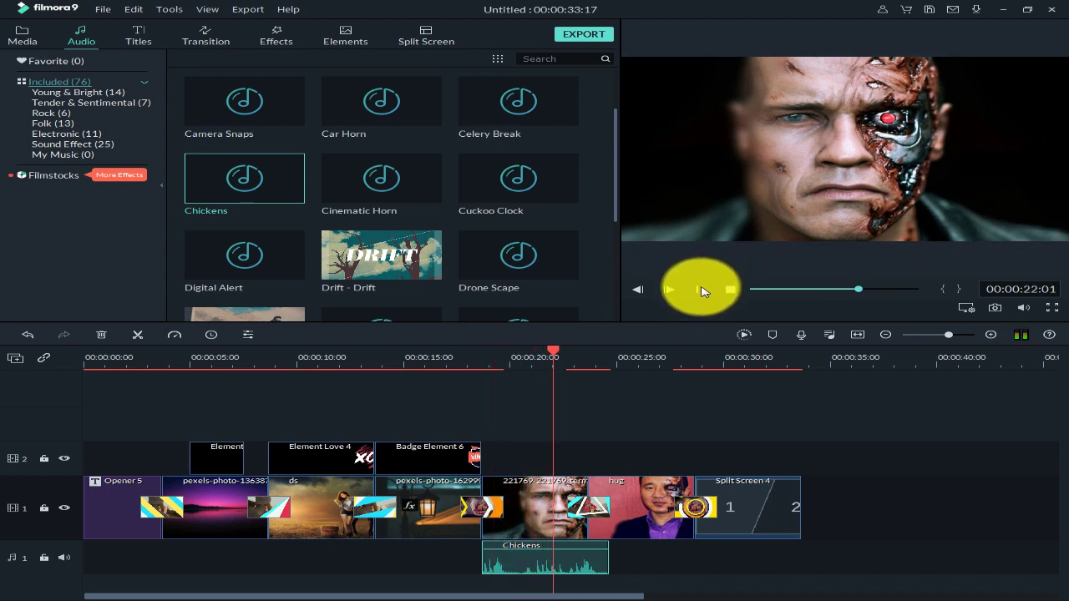
click(701, 289)
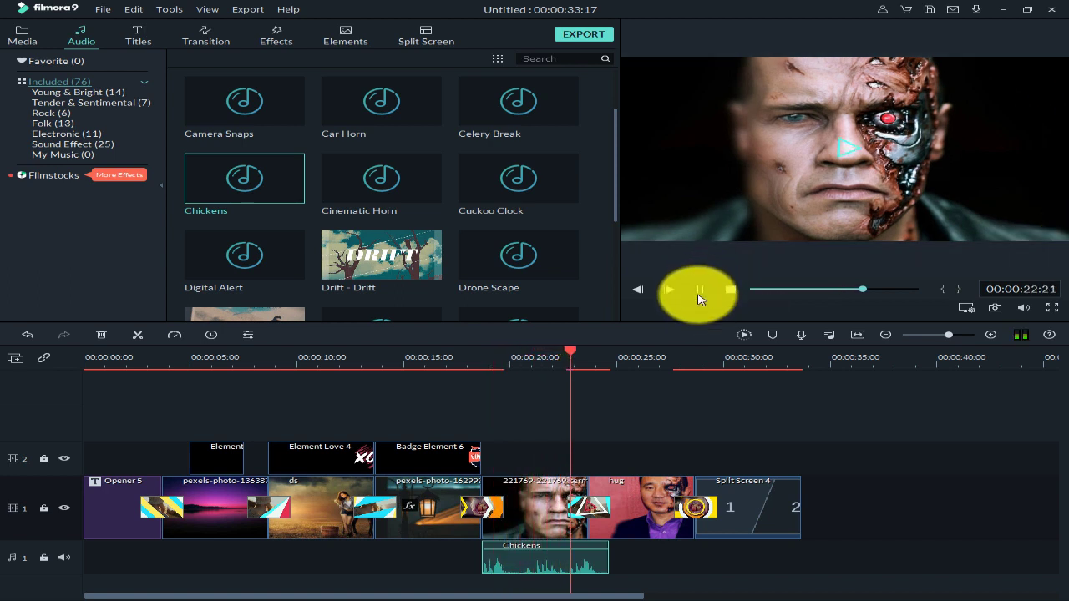
click(570, 562)
key(Delete)
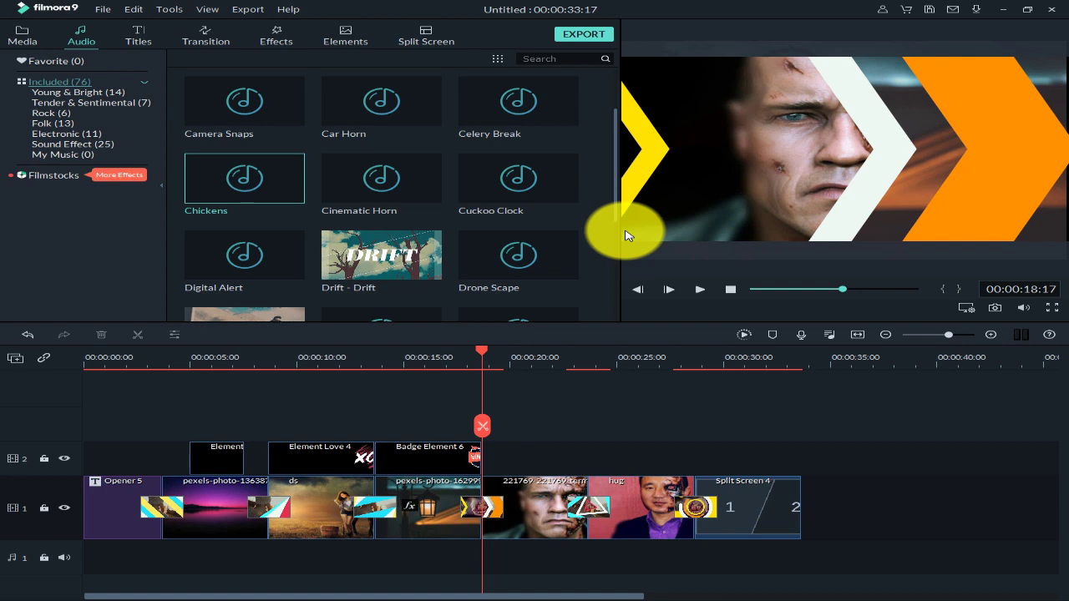
Step: Add the track Earth - The Rhythm Of Memories to the audio track at the start of the timeline
scroll(616, 236, down, 2)
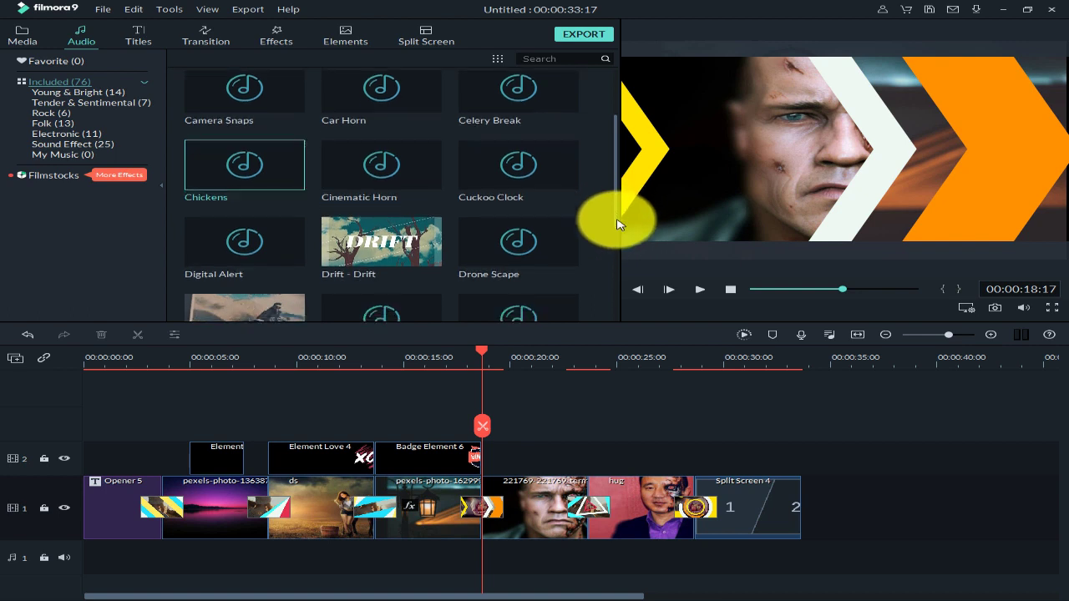
scroll(616, 236, down, 3)
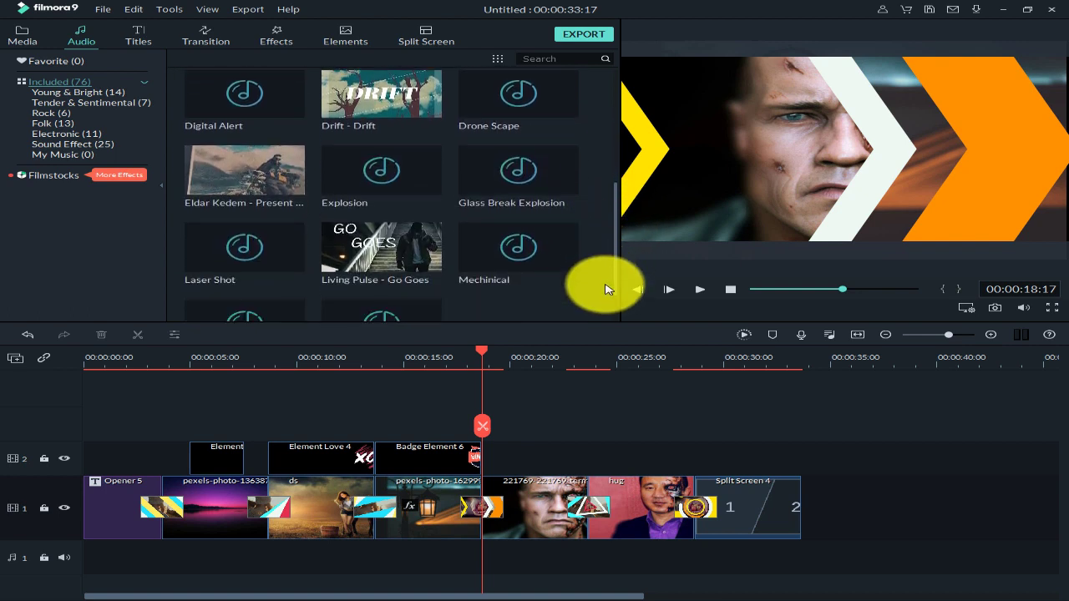
scroll(605, 293, down, 5)
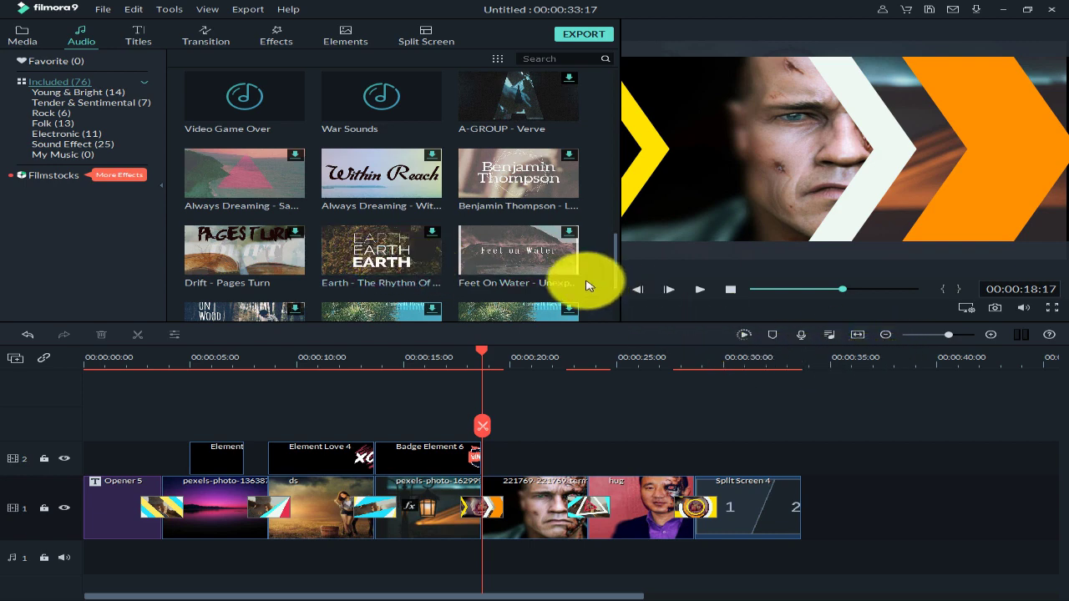
drag(429, 245, 60, 537)
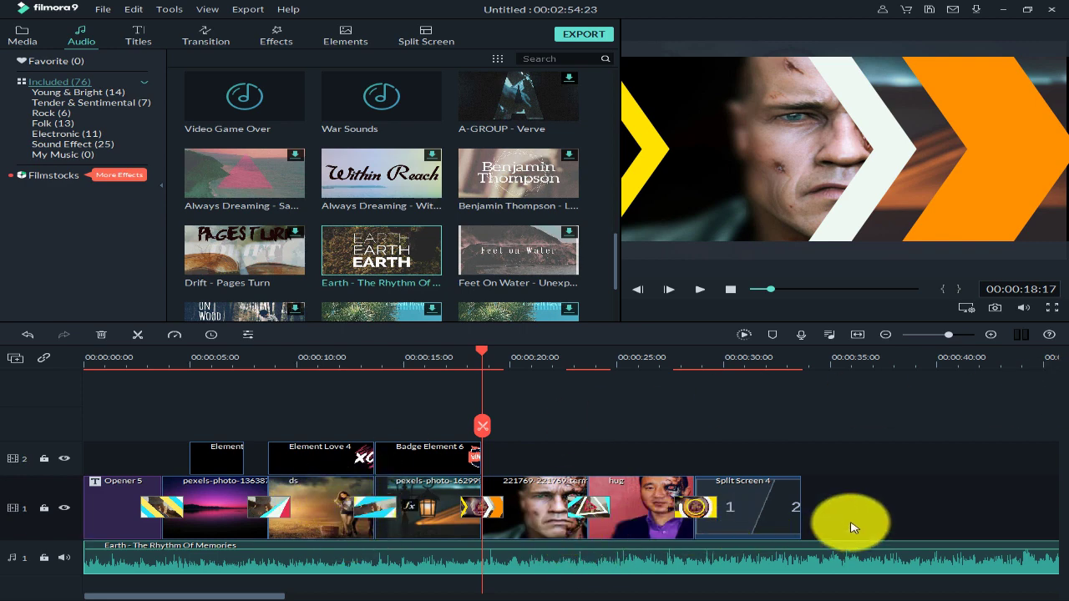
Step: Fit the full music clip into the timeline view and place the playhead at the end of the split screen clip, 00:00:33:17
click(887, 335)
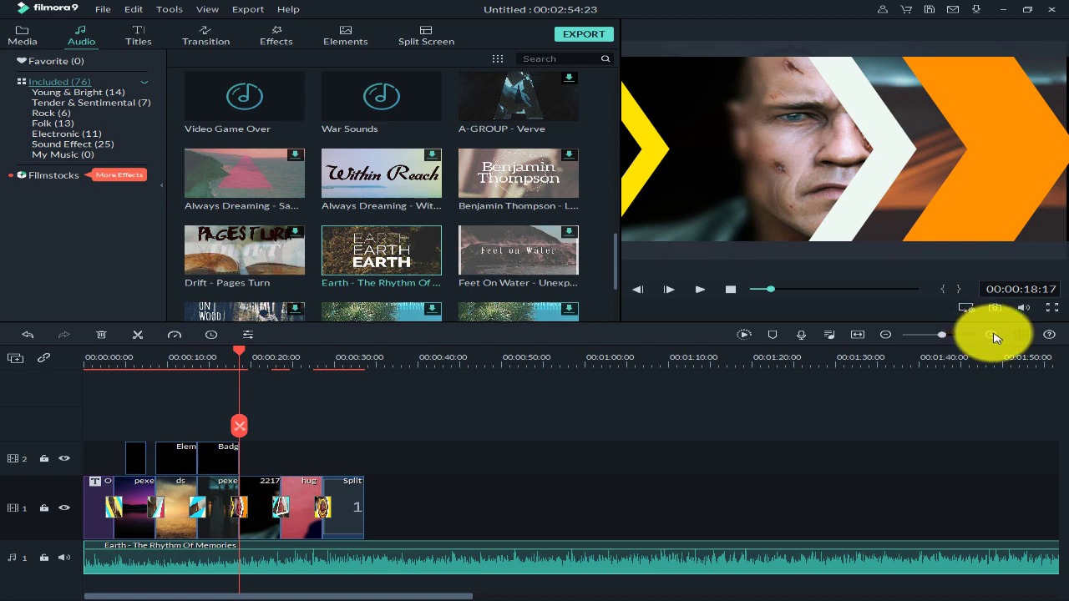
click(993, 335)
click(887, 335)
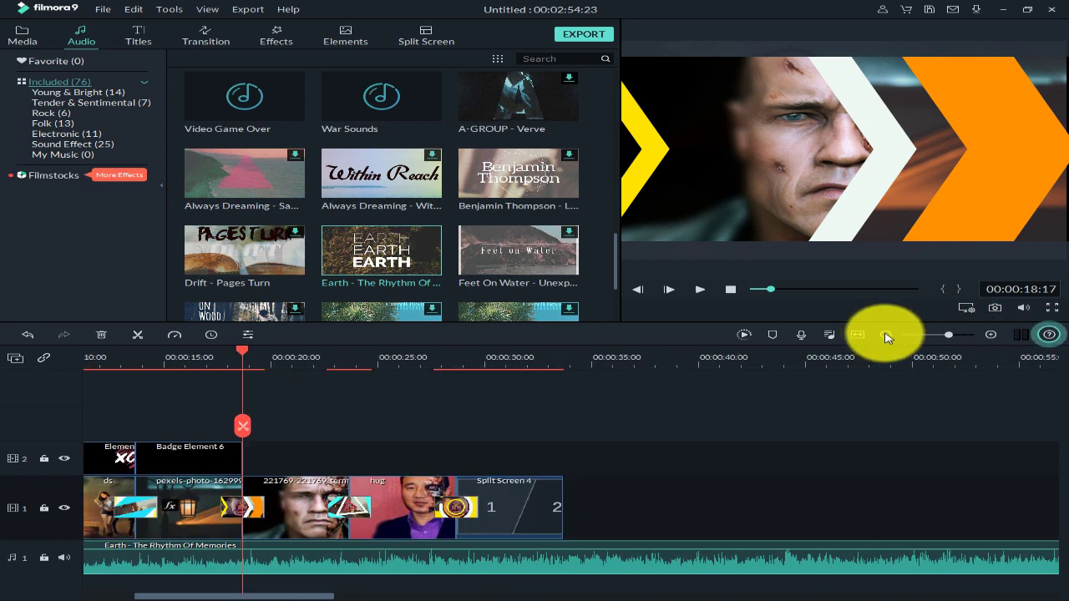
click(887, 335)
click(887, 335)
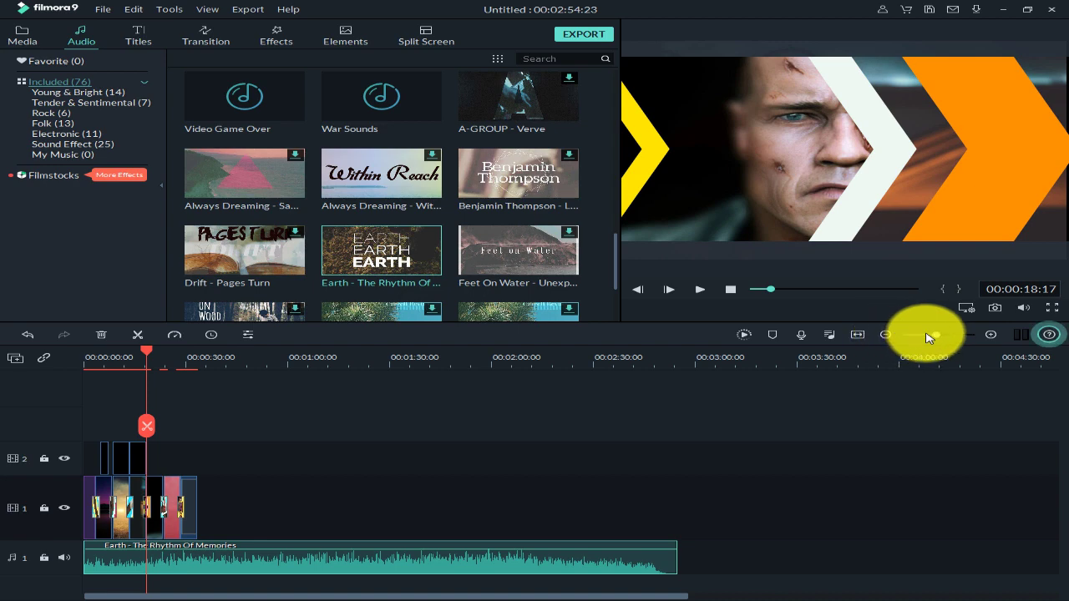
click(992, 335)
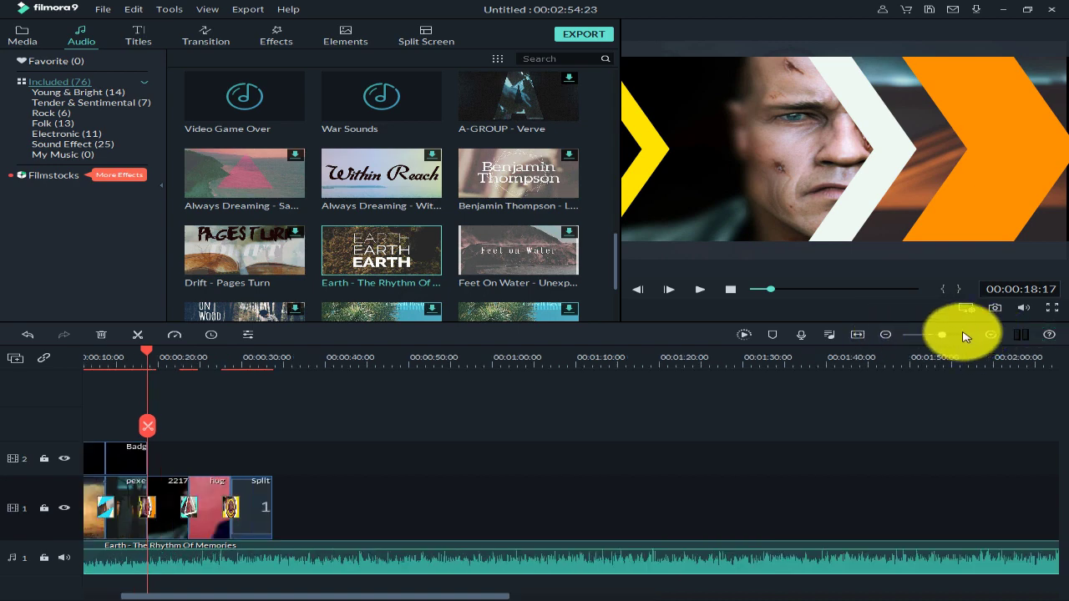
click(887, 335)
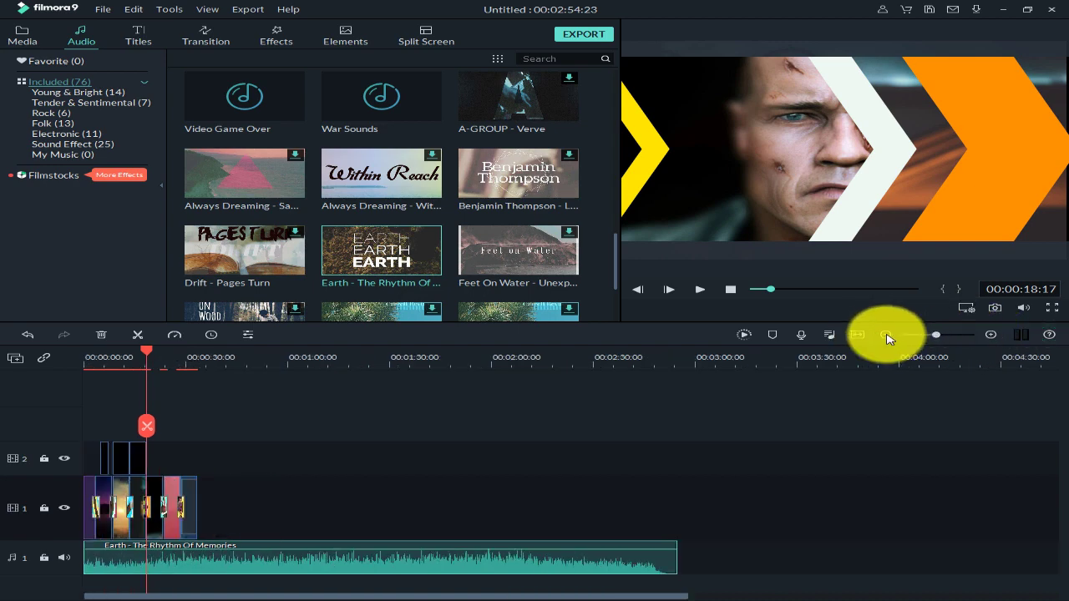
click(153, 357)
drag(155, 361, 505, 422)
drag(325, 423, 200, 425)
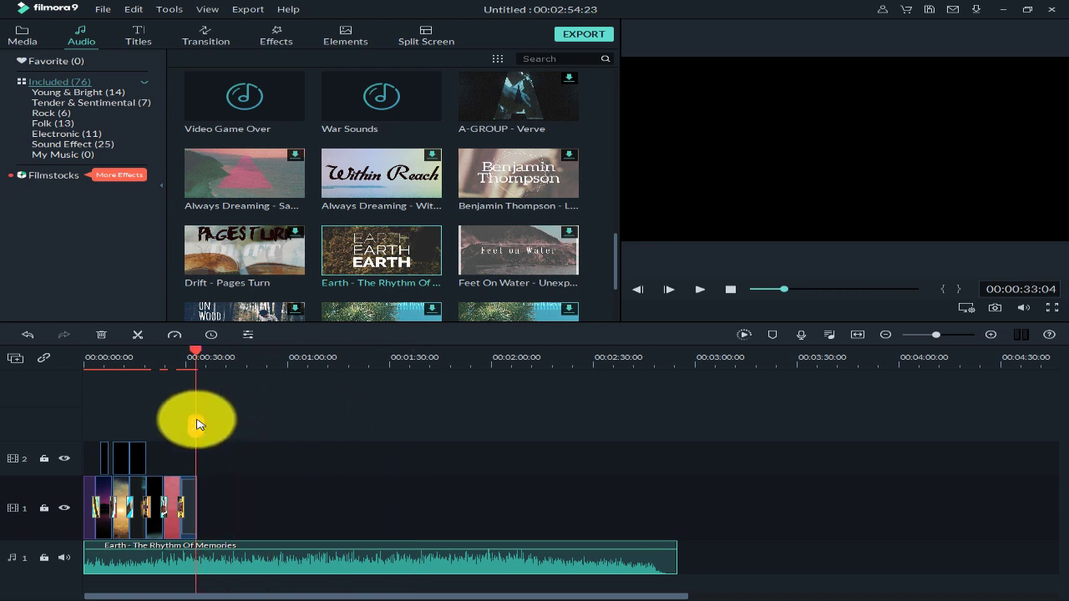
drag(199, 427, 198, 436)
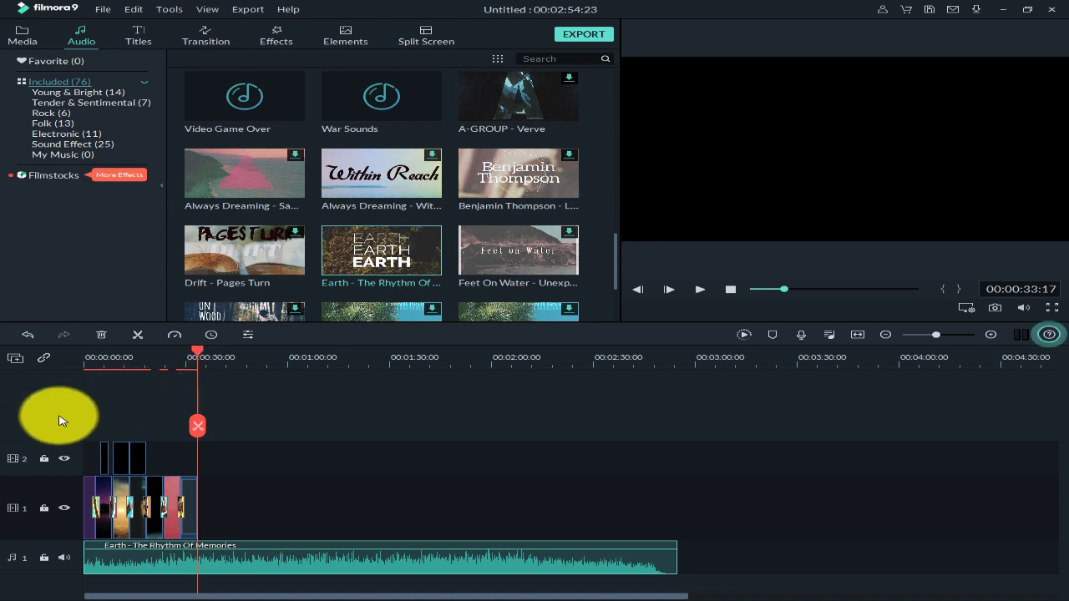
Step: Try raising the music clip's volume to 9.45 dB and bring it back to its original level
click(281, 550)
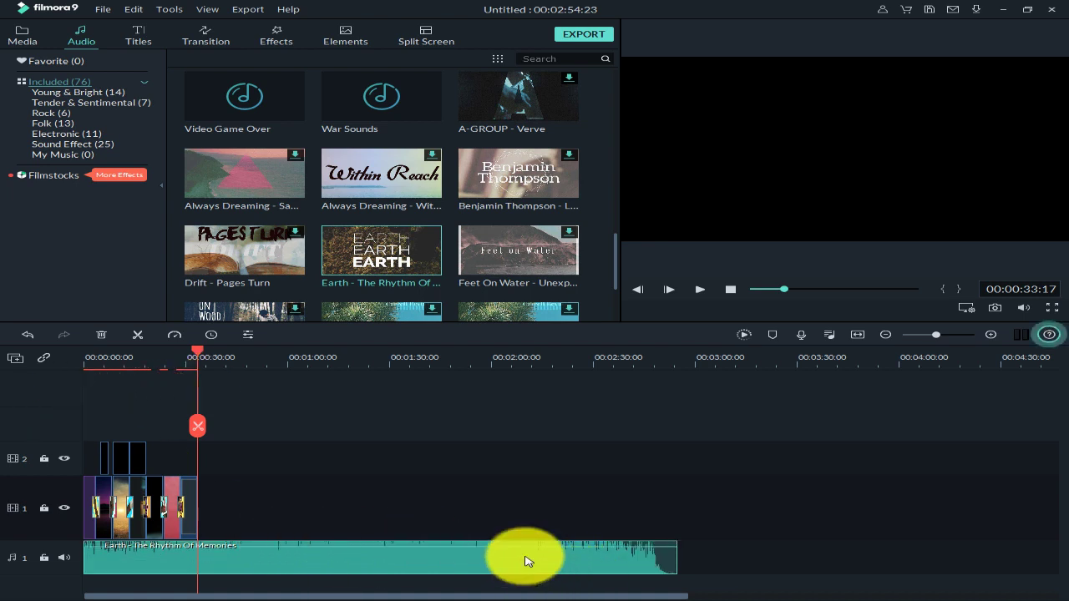
click(766, 550)
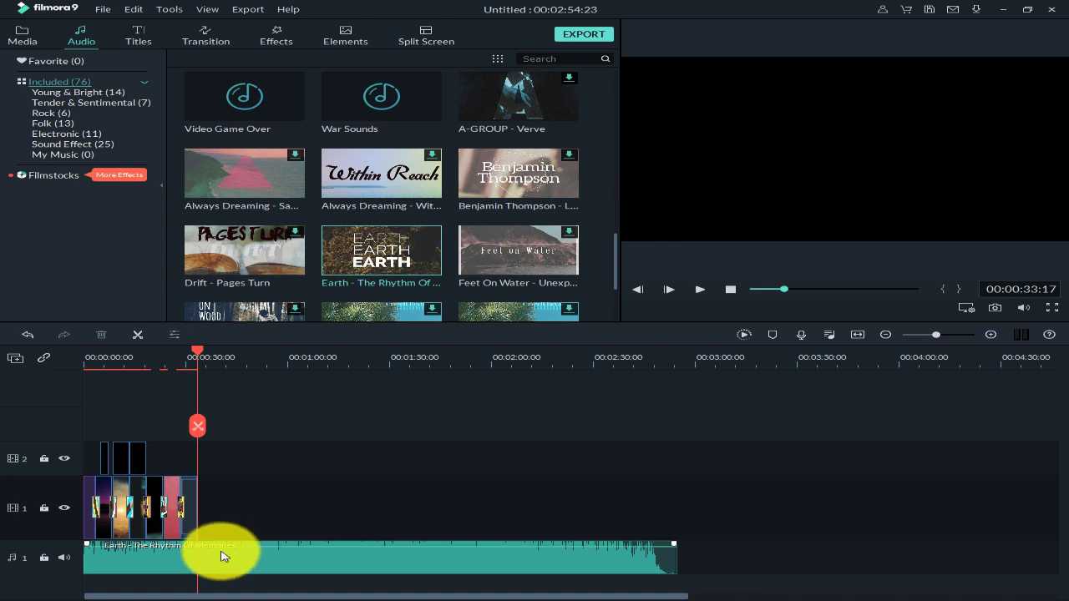
mouse_move(222, 547)
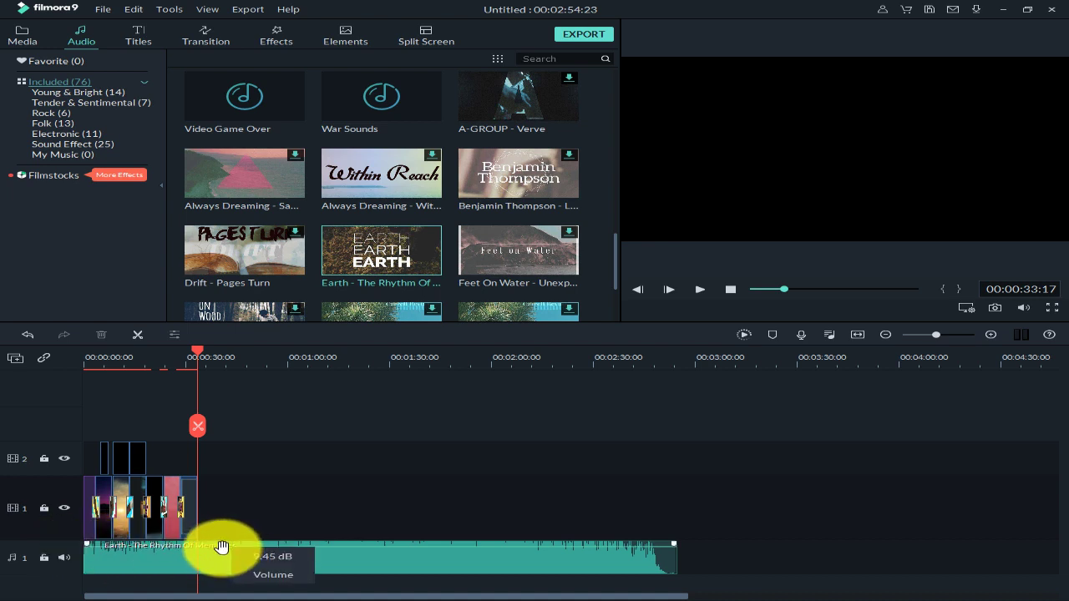
drag(222, 547, 243, 551)
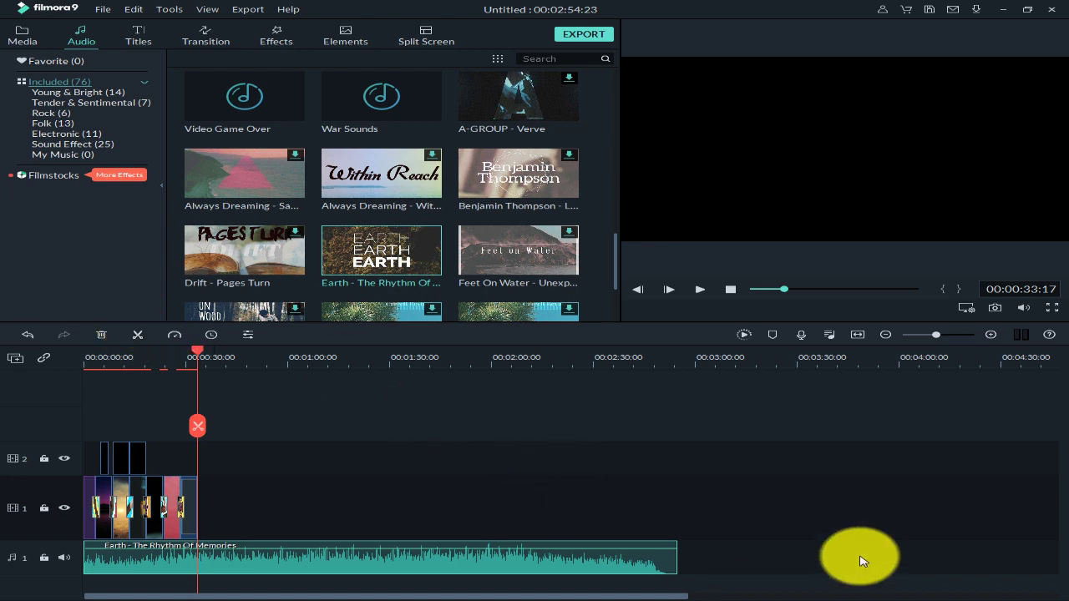
Step: Split the music clip at the end of the split screen clip and delete the part after the cut
key(ctrl+b)
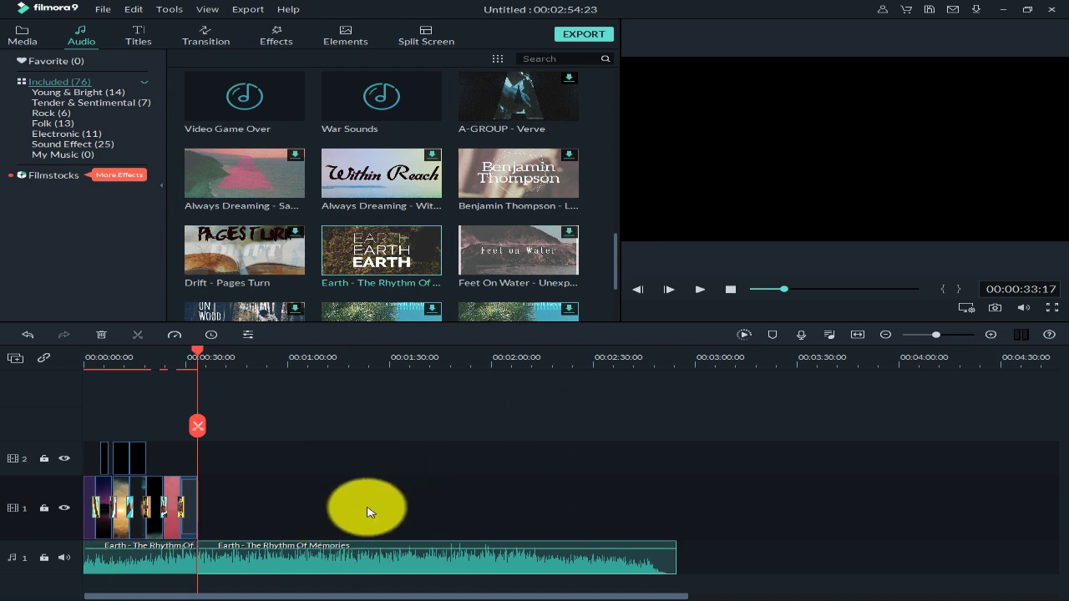
click(478, 566)
key(Delete)
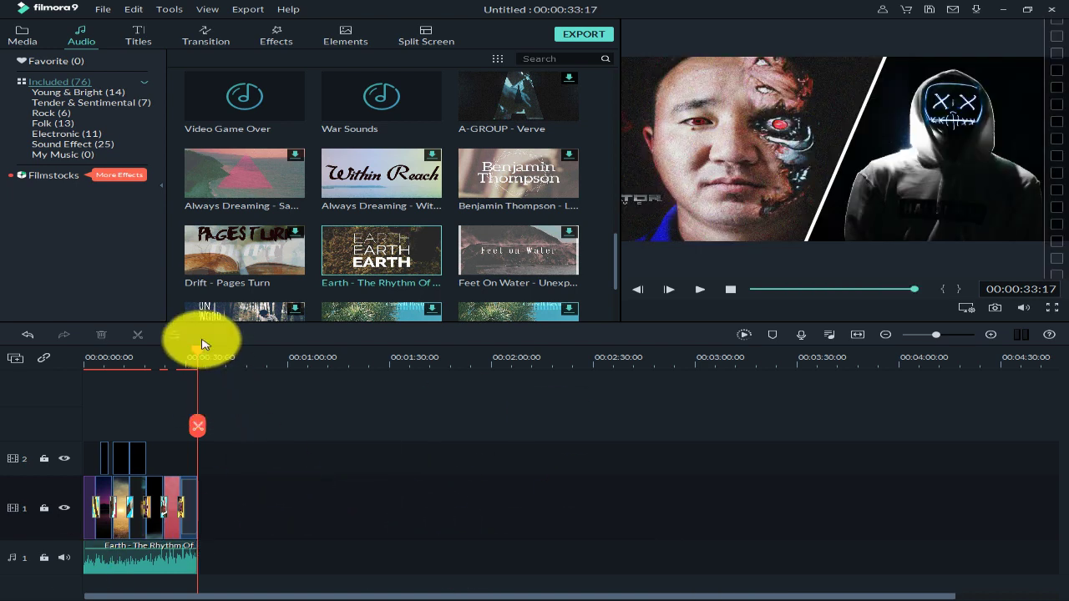
Step: Play back the whole slideshow with its music from the beginning
drag(198, 352, 8, 375)
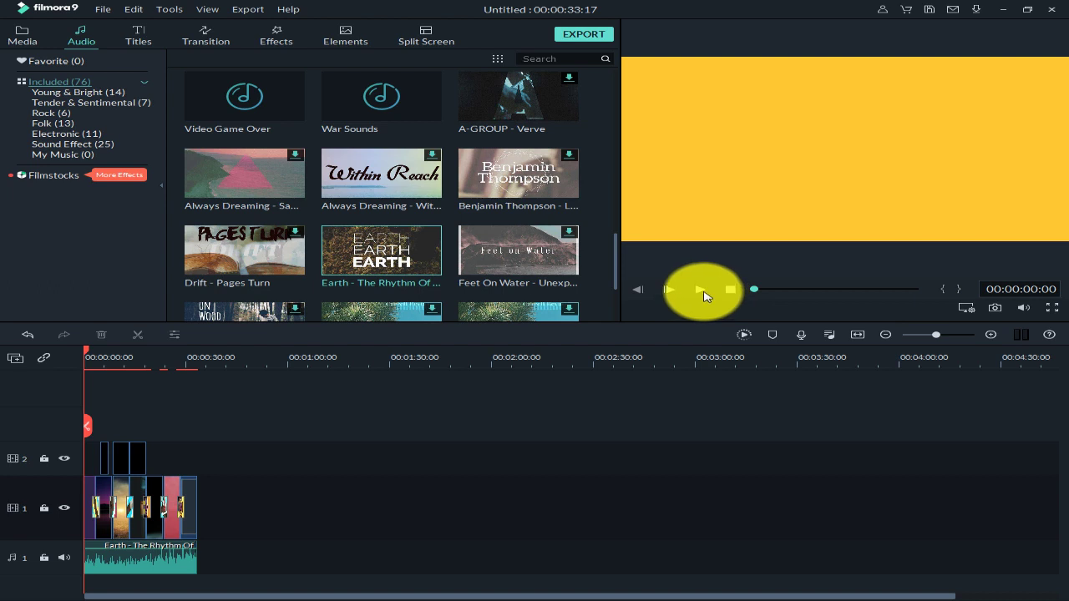
click(700, 290)
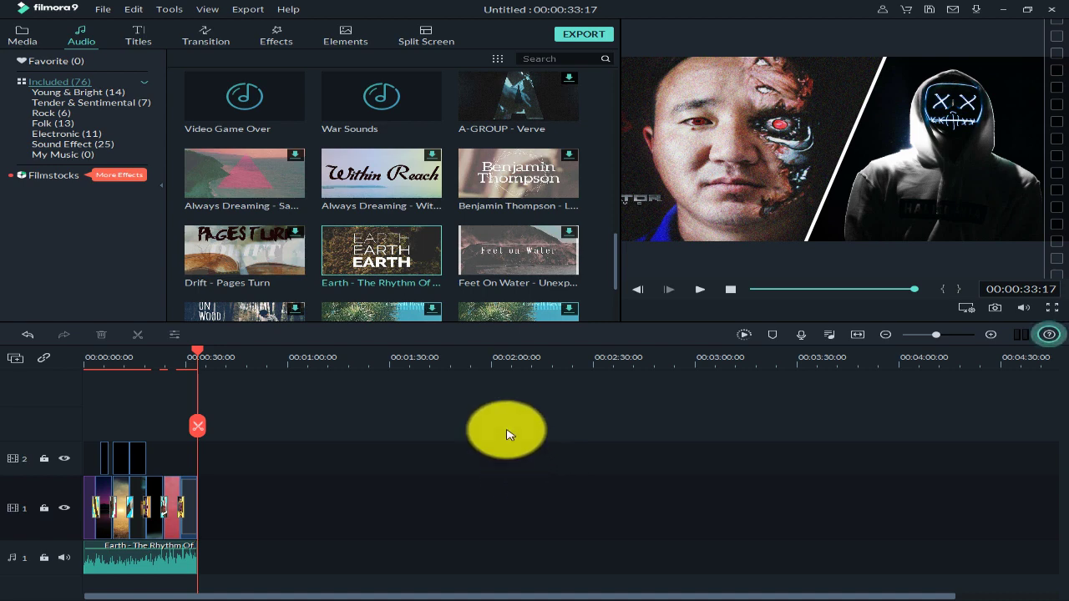
Step: Look through the opener presets in the title library
click(22, 35)
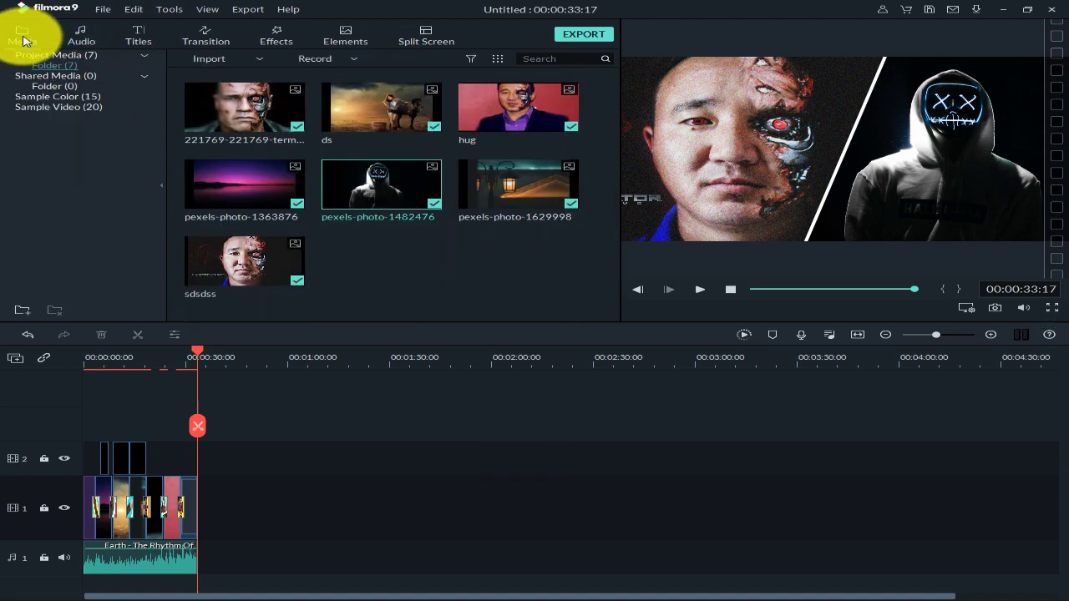
click(142, 37)
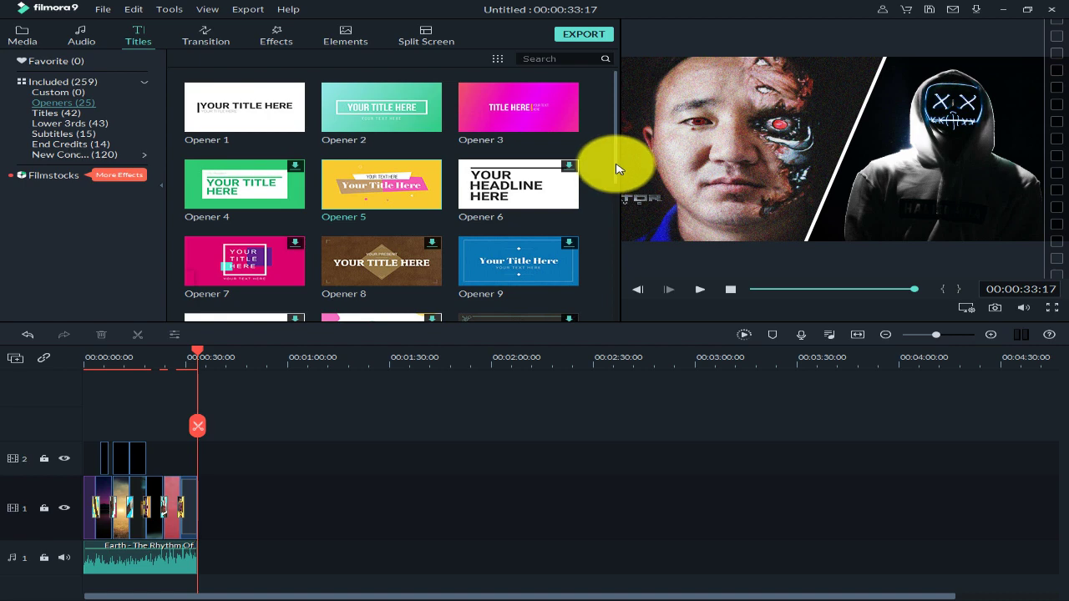
drag(618, 125, 611, 238)
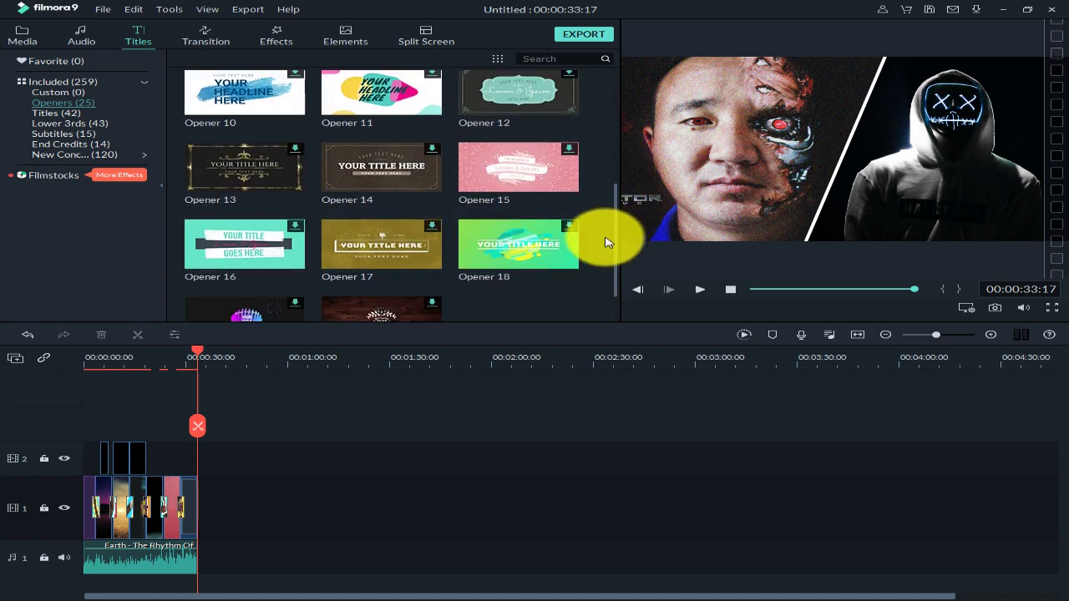
Step: Examine the complete included title collection, covering the credit, lower-third and New Title presets, for a closing title
click(65, 84)
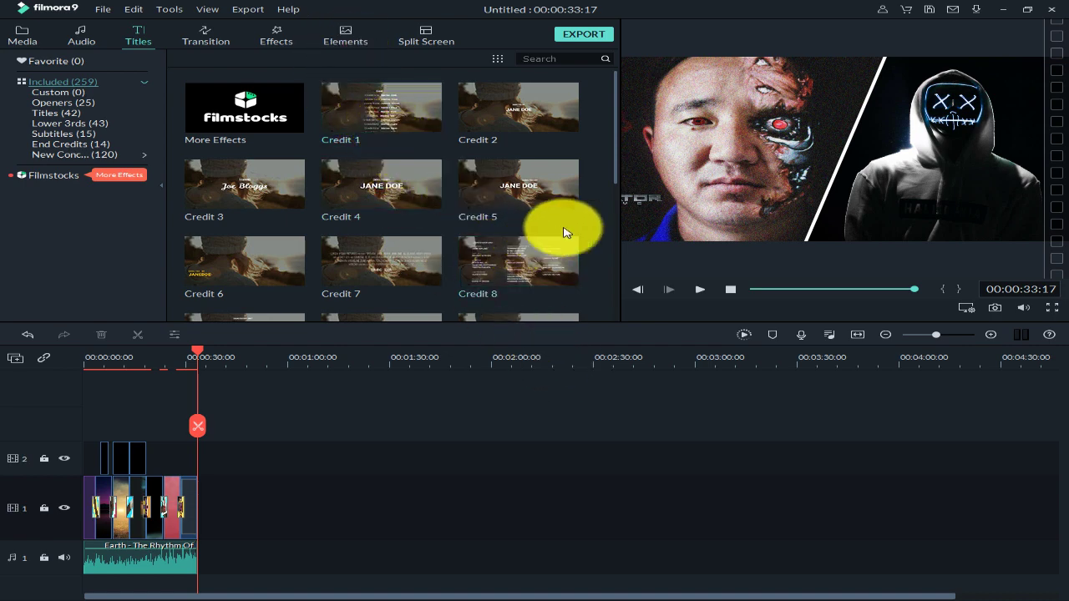
drag(618, 159, 585, 338)
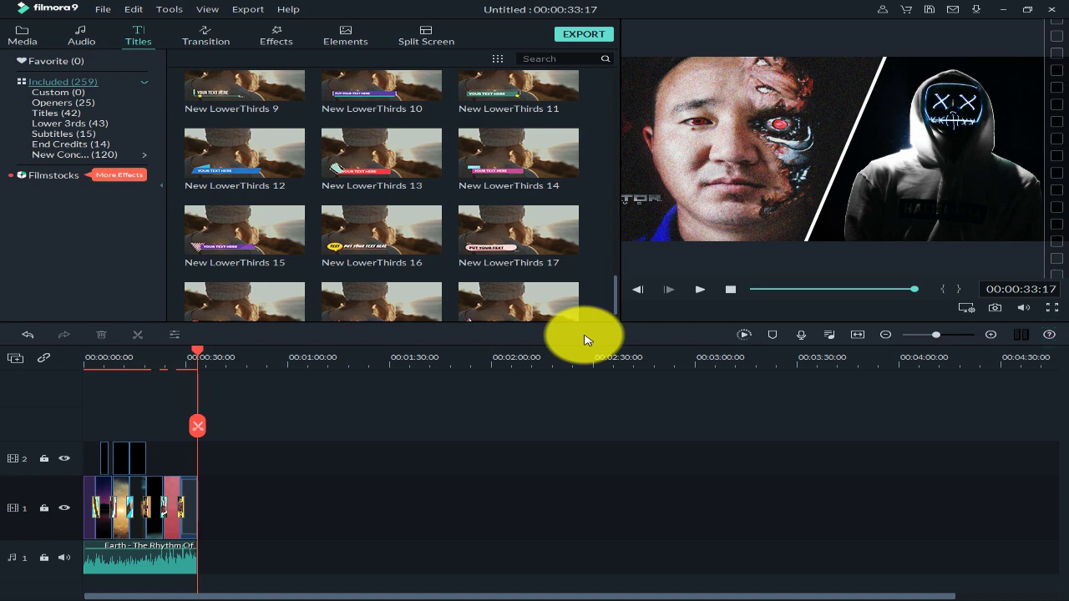
drag(615, 304, 568, 73)
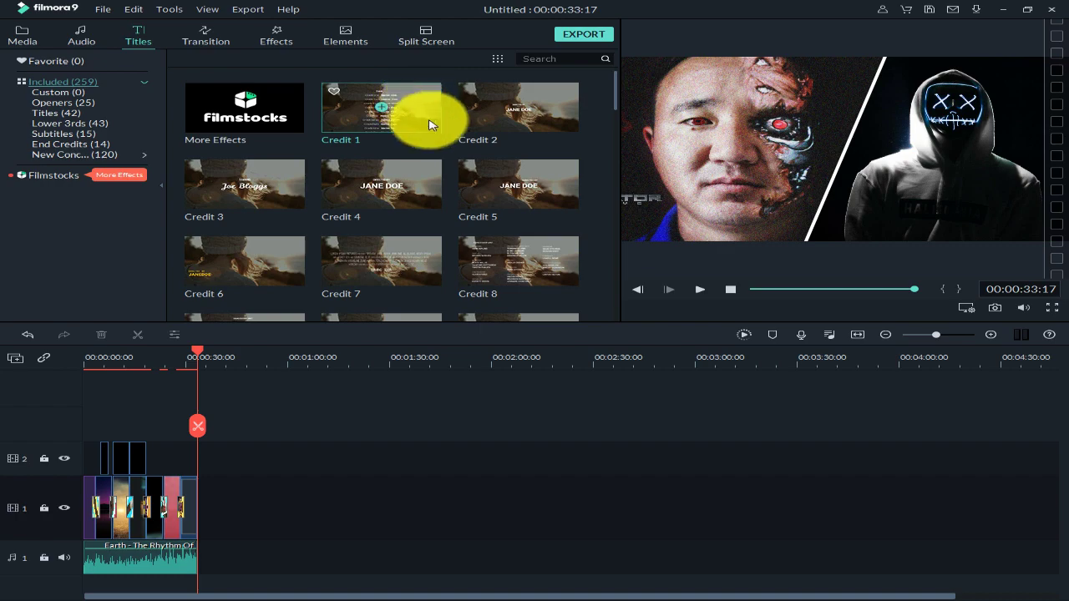
scroll(610, 108, down, 2)
drag(607, 118, 590, 324)
scroll(590, 322, up, 10)
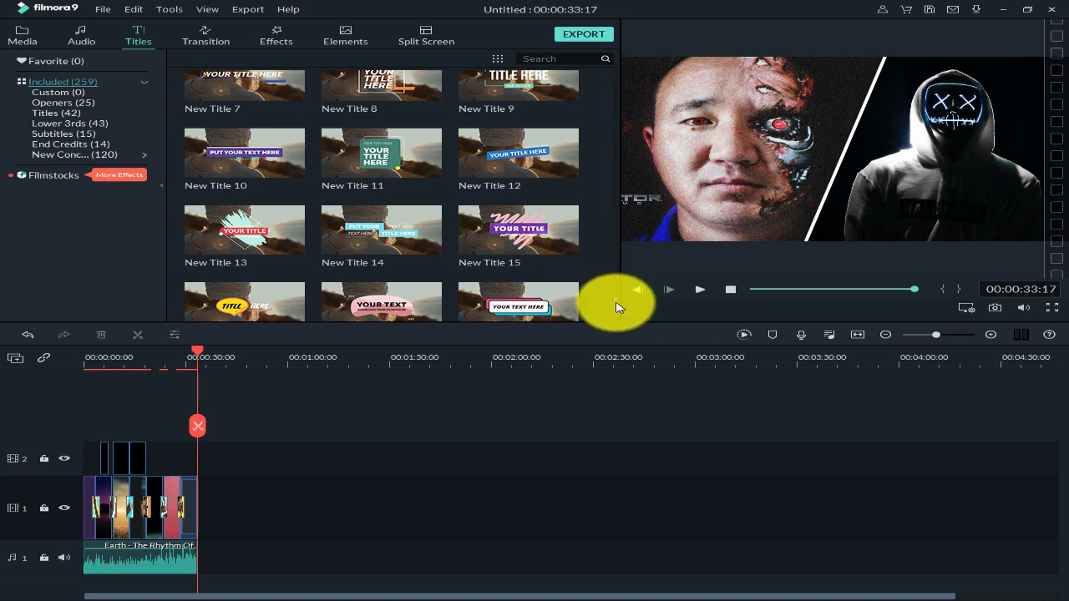
scroll(615, 306, down, 8)
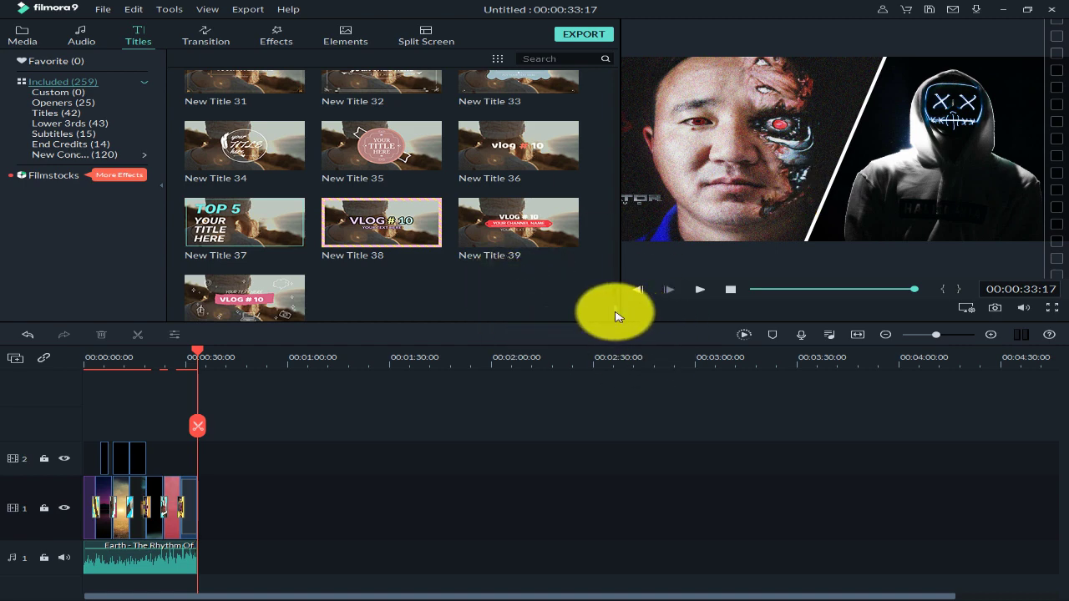
scroll(615, 316, up, 1)
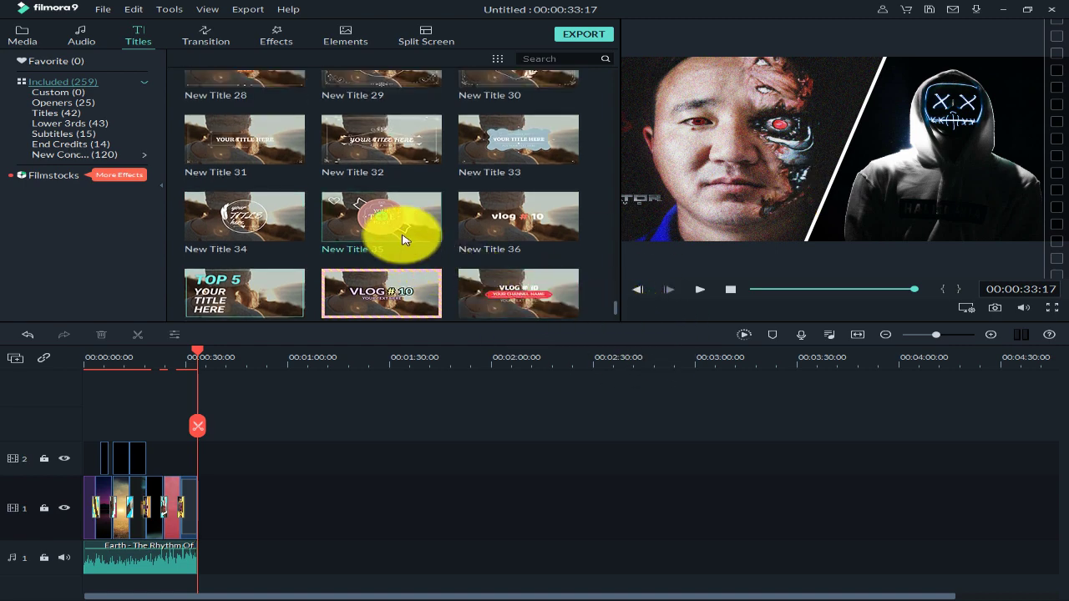
scroll(613, 309, down, 1)
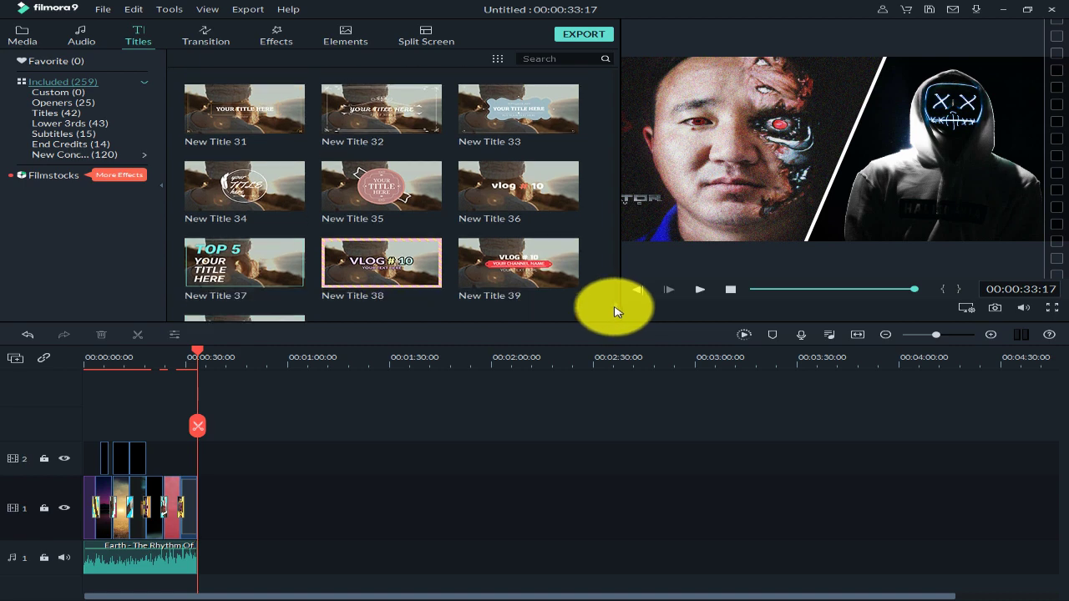
scroll(616, 311, down, 1)
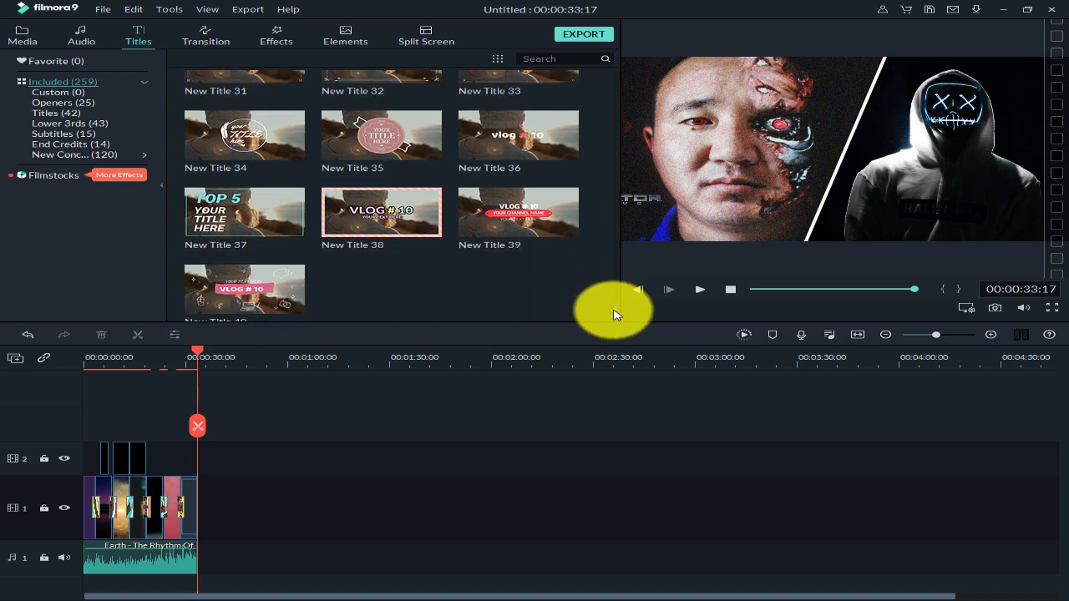
scroll(614, 313, up, 12)
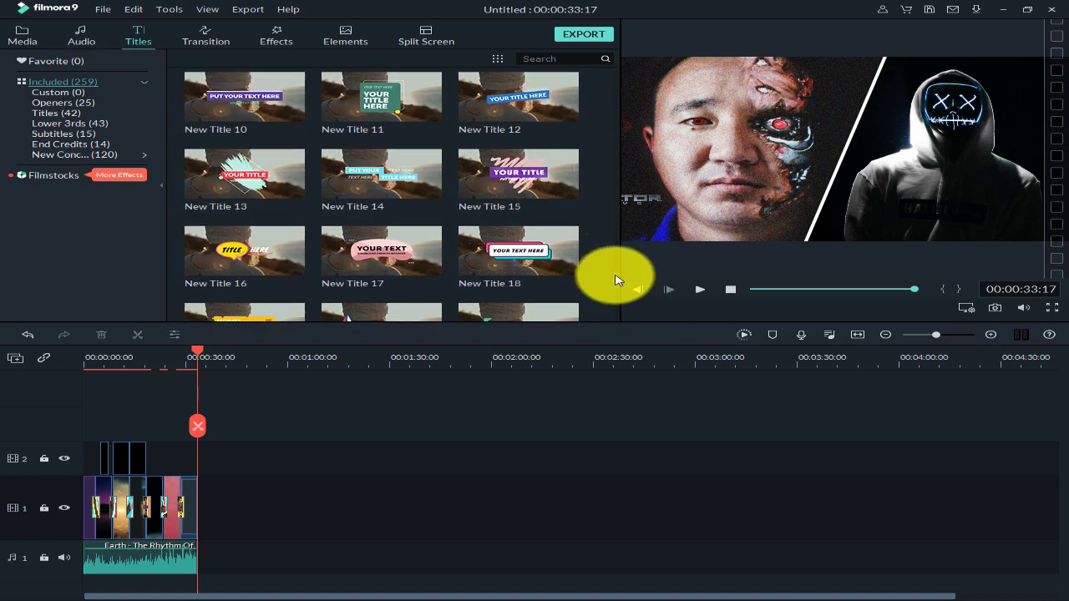
scroll(615, 274, up, 2)
scroll(614, 275, down, 3)
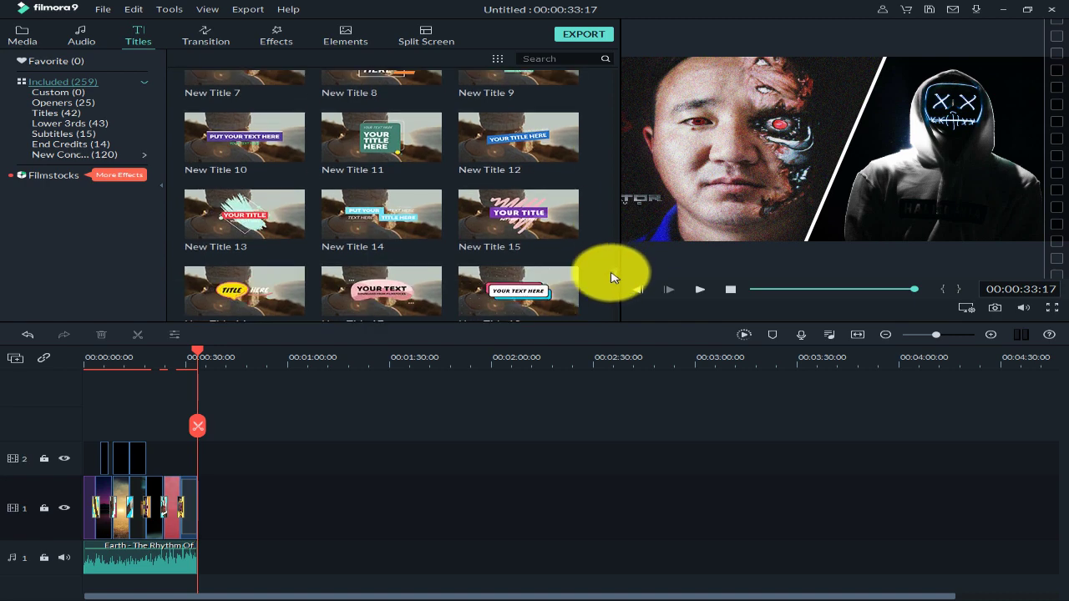
scroll(610, 276, up, 1)
scroll(609, 280, down, 2)
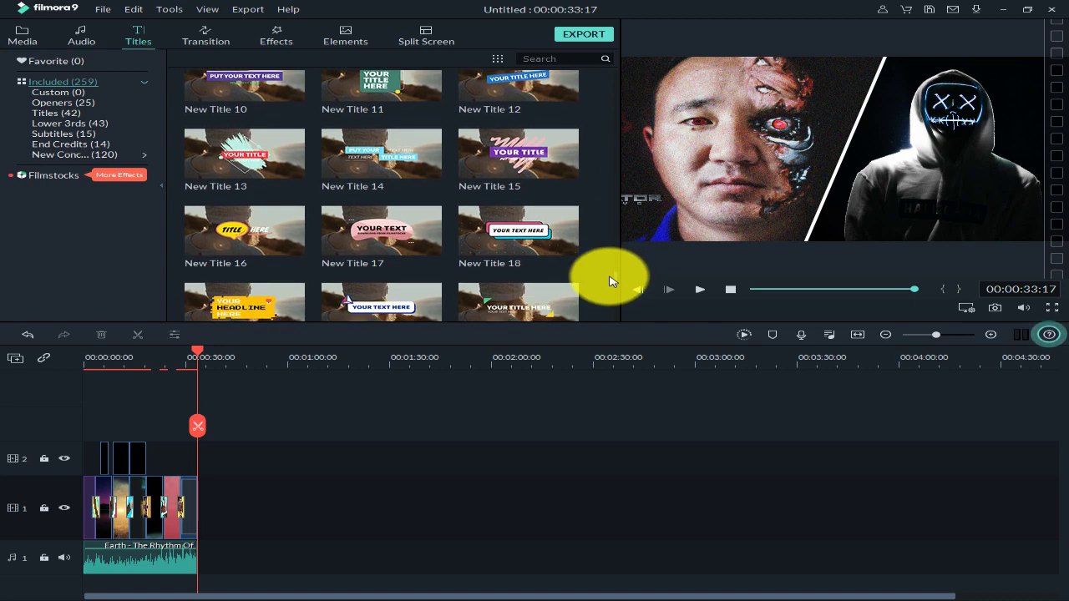
scroll(611, 282, down, 2)
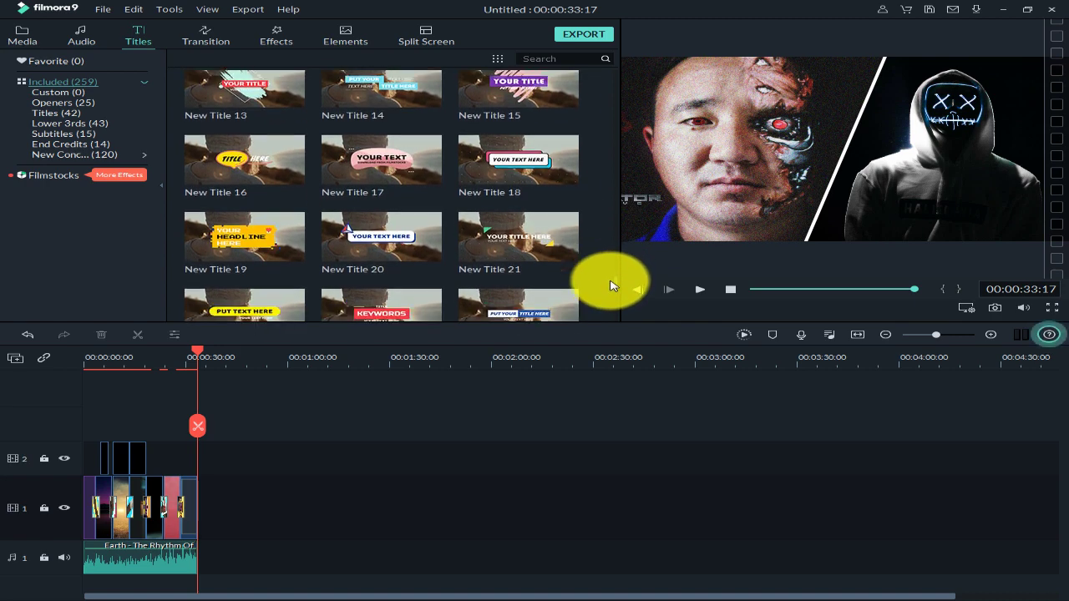
scroll(610, 285, down, 3)
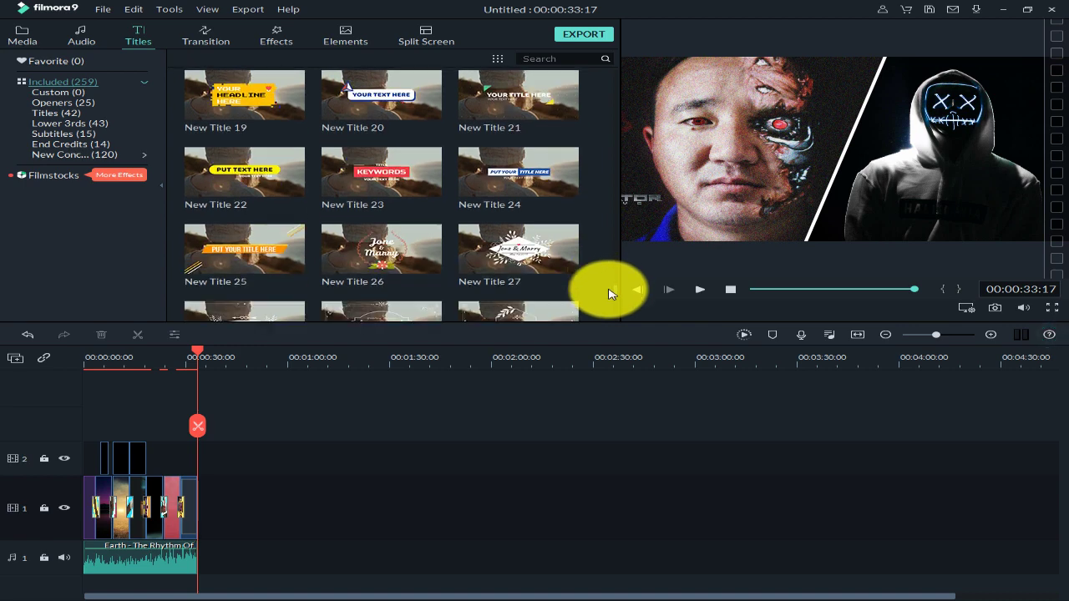
scroll(610, 292, down, 6)
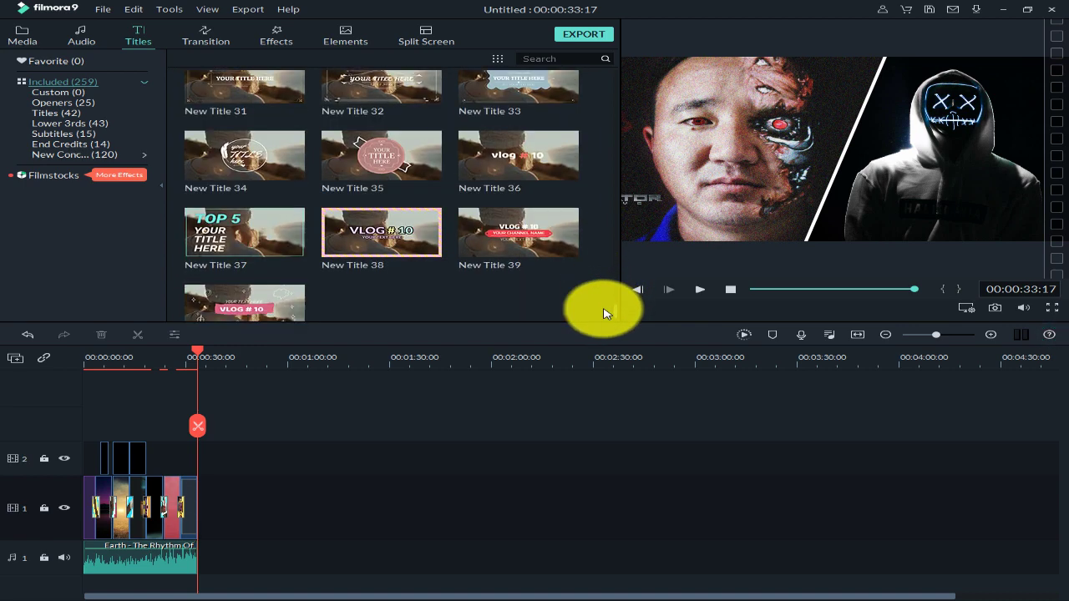
Step: Place Title 21 on video track 2 above the closing split screen clip and move the playhead to 00:00:31:11
scroll(605, 313, down, 10)
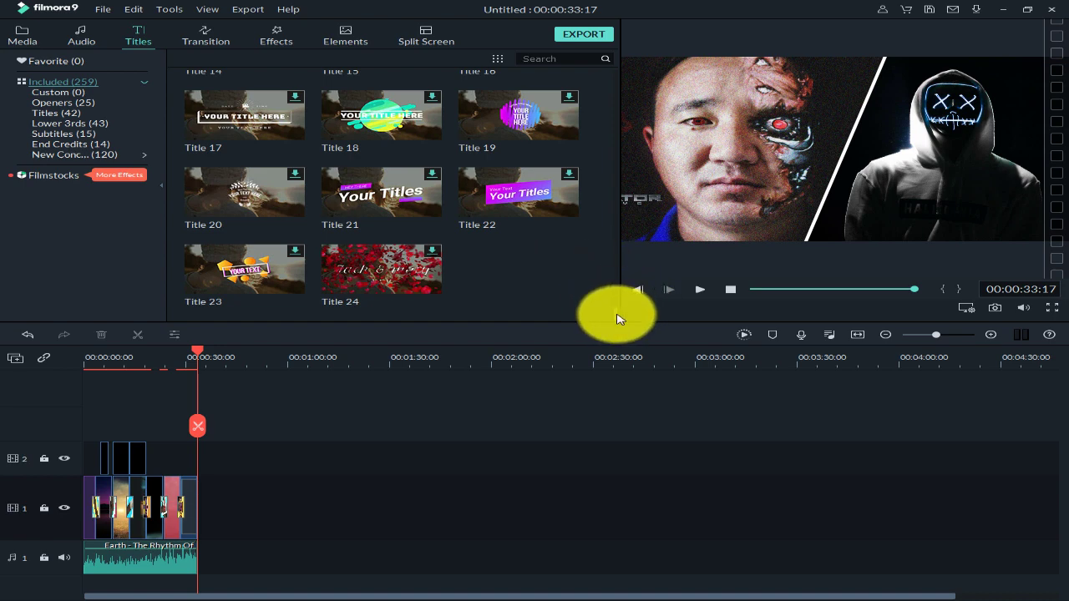
scroll(618, 318, up, 2)
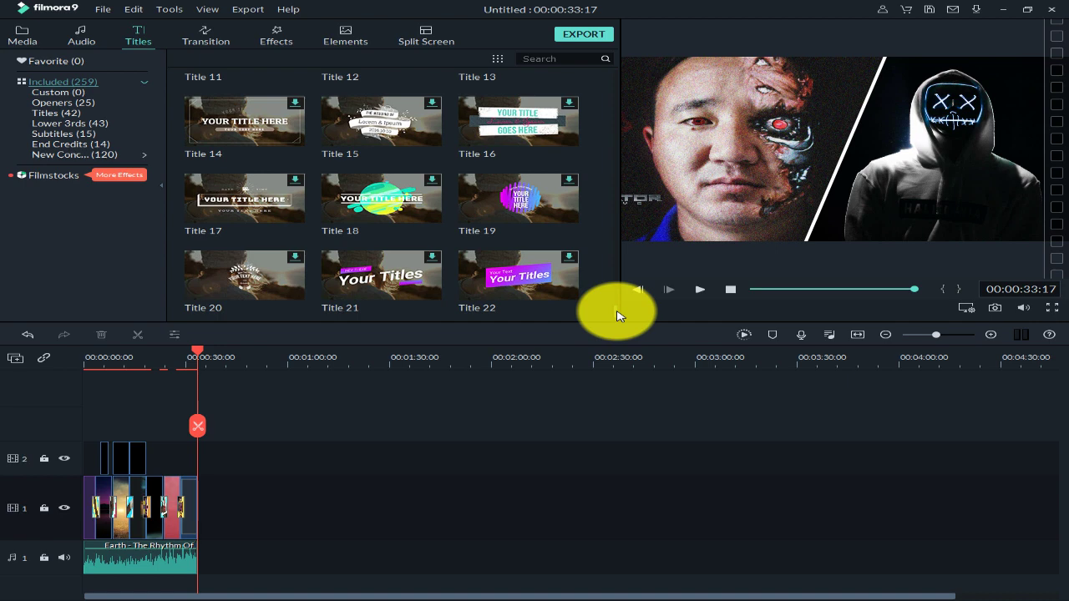
drag(417, 275, 191, 469)
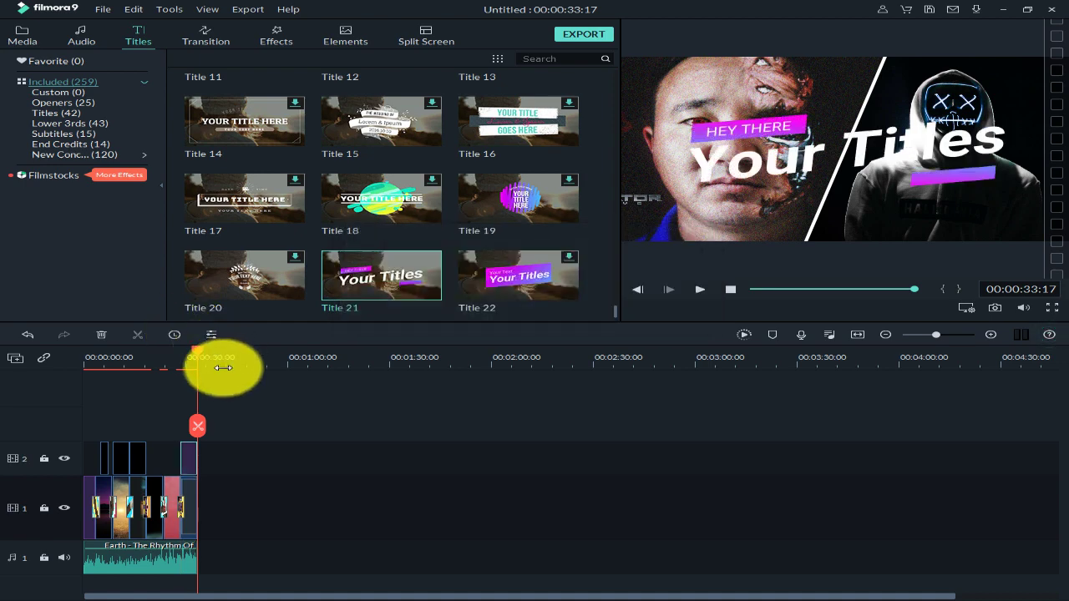
click(192, 354)
drag(192, 354, 190, 354)
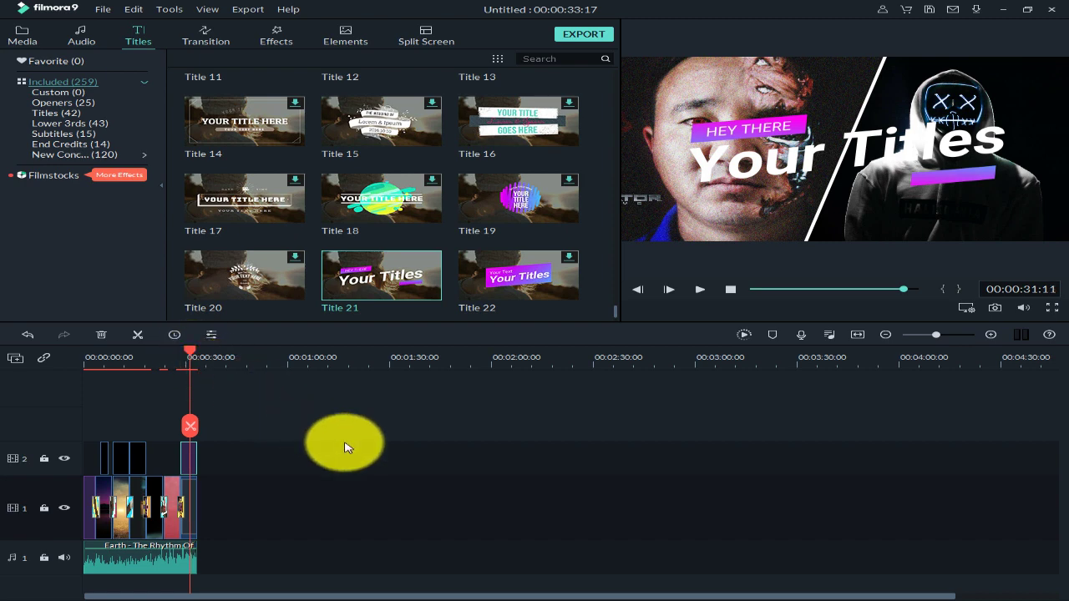
Step: Replace the main "Your Titles" text of the closing Title 21 clip with "Thank's for watching"
click(991, 335)
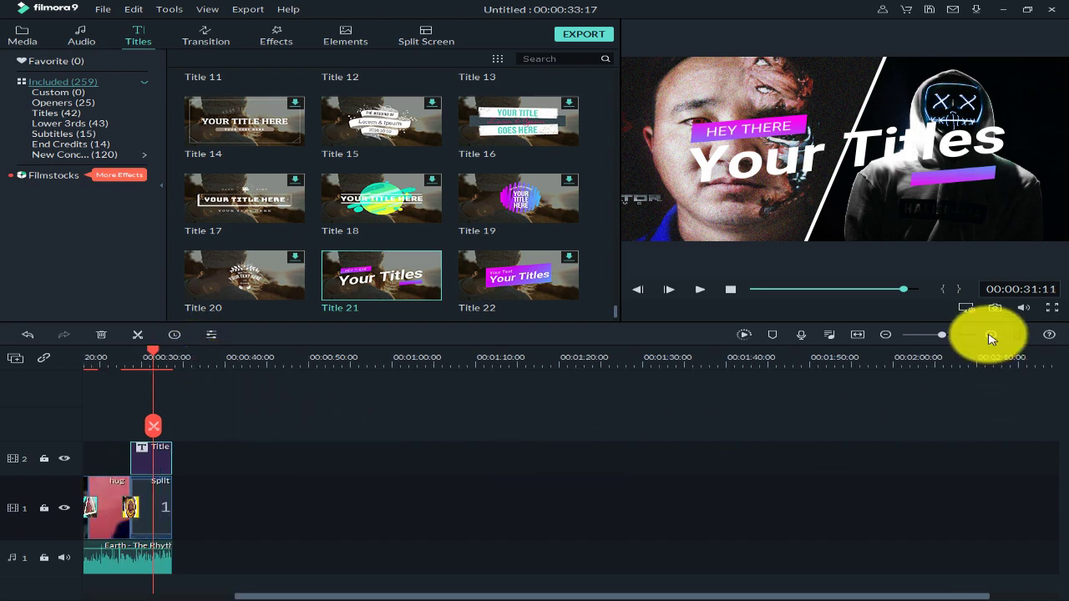
click(990, 334)
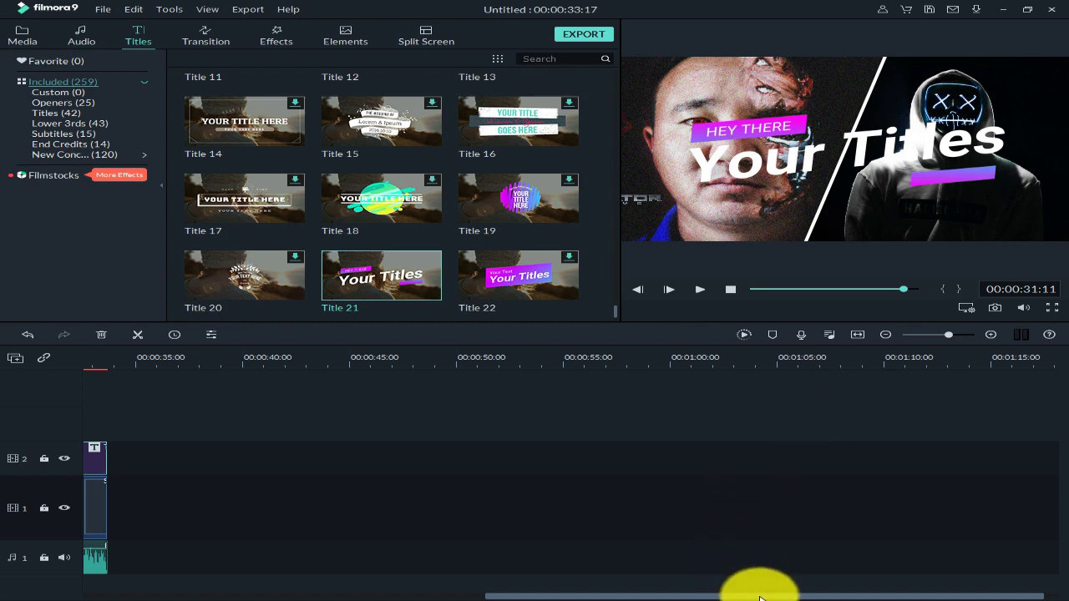
drag(760, 598, 532, 598)
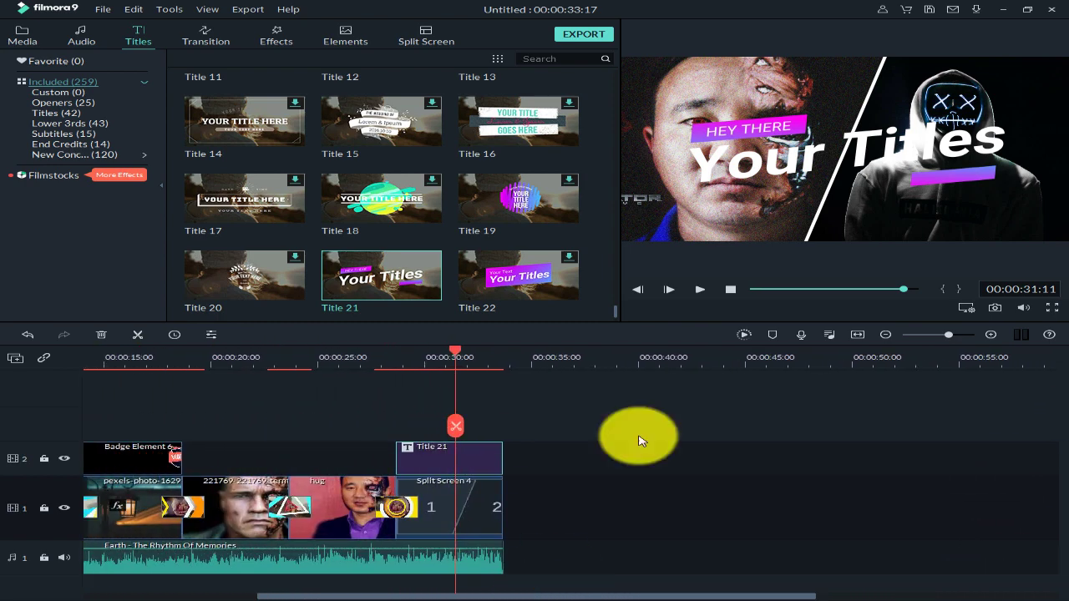
double_click(473, 465)
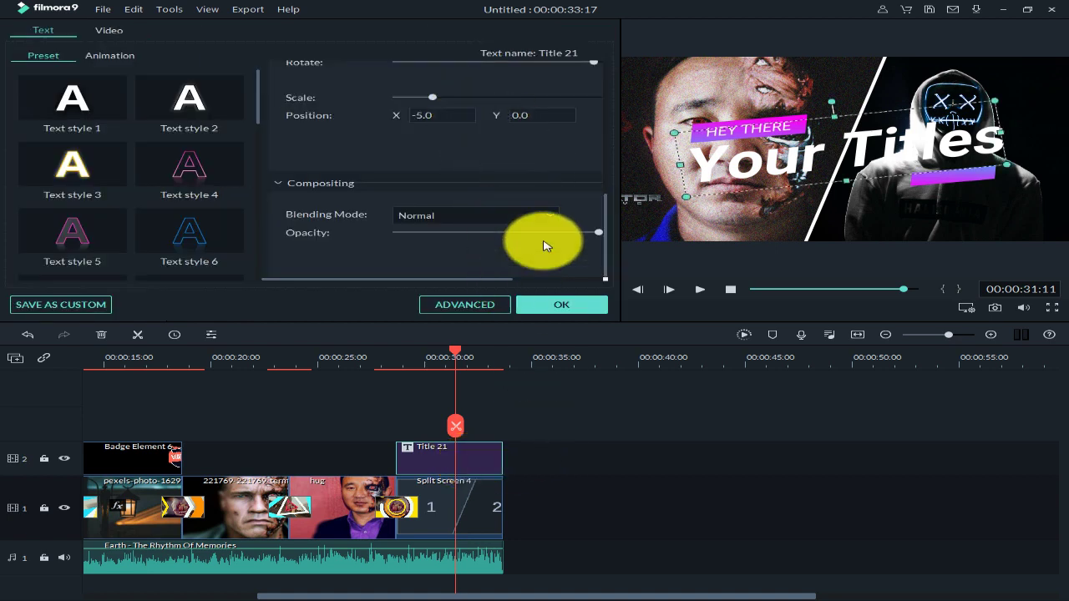
drag(607, 203, 592, 67)
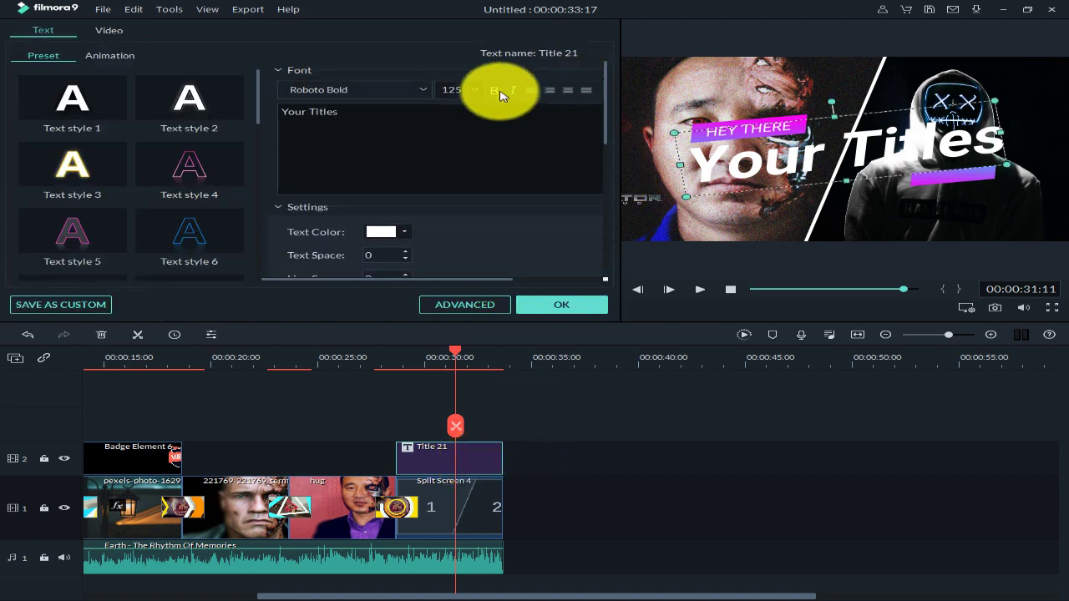
drag(367, 113, 159, 136)
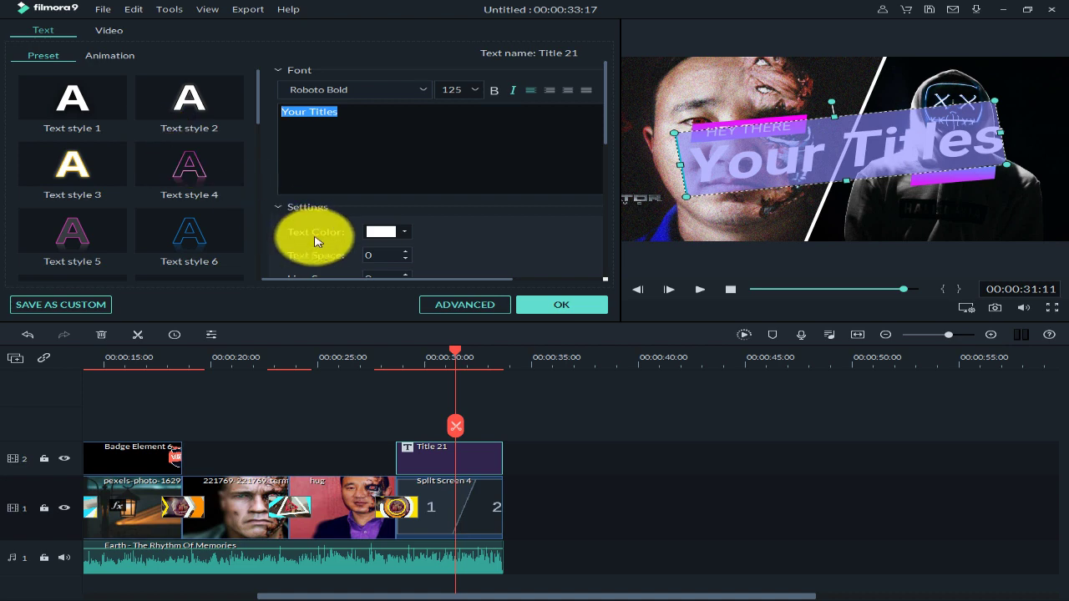
text(ЙЭ)
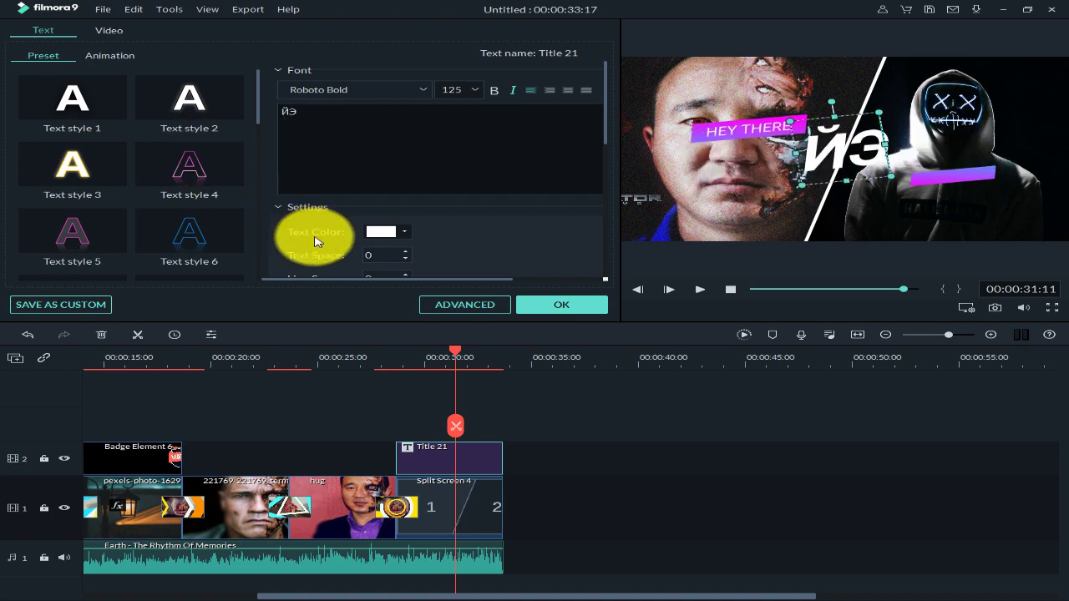
key(BackSpace)
key(BackSpace)
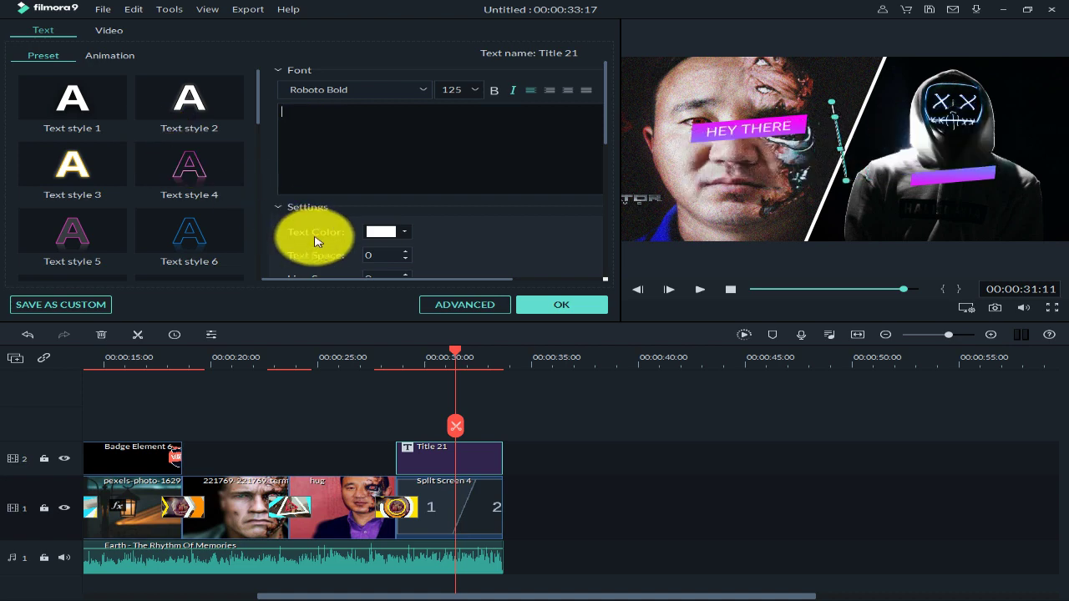
text(Than)
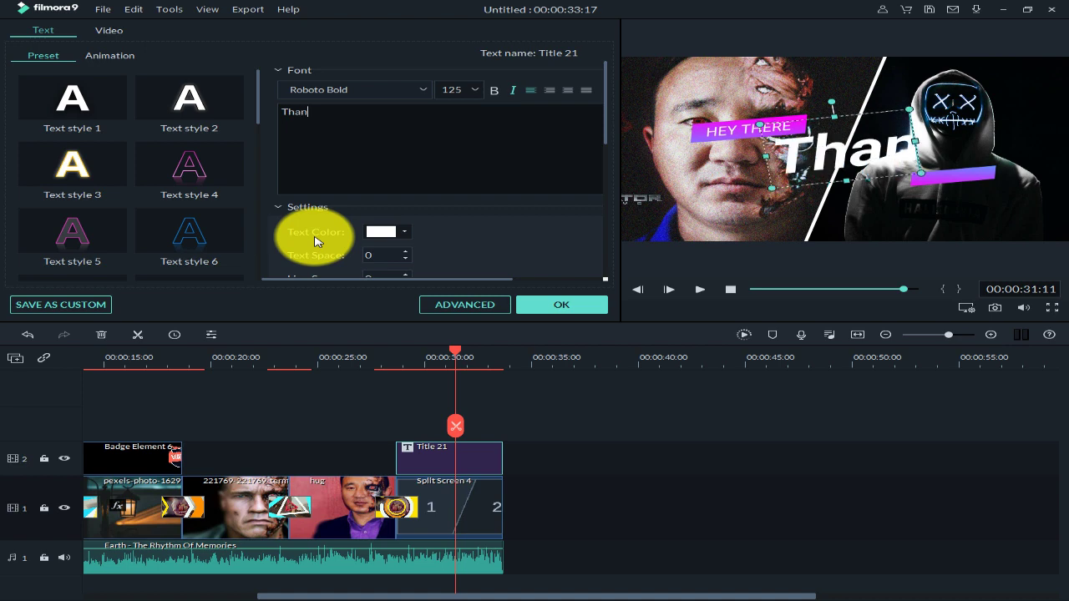
text(k)
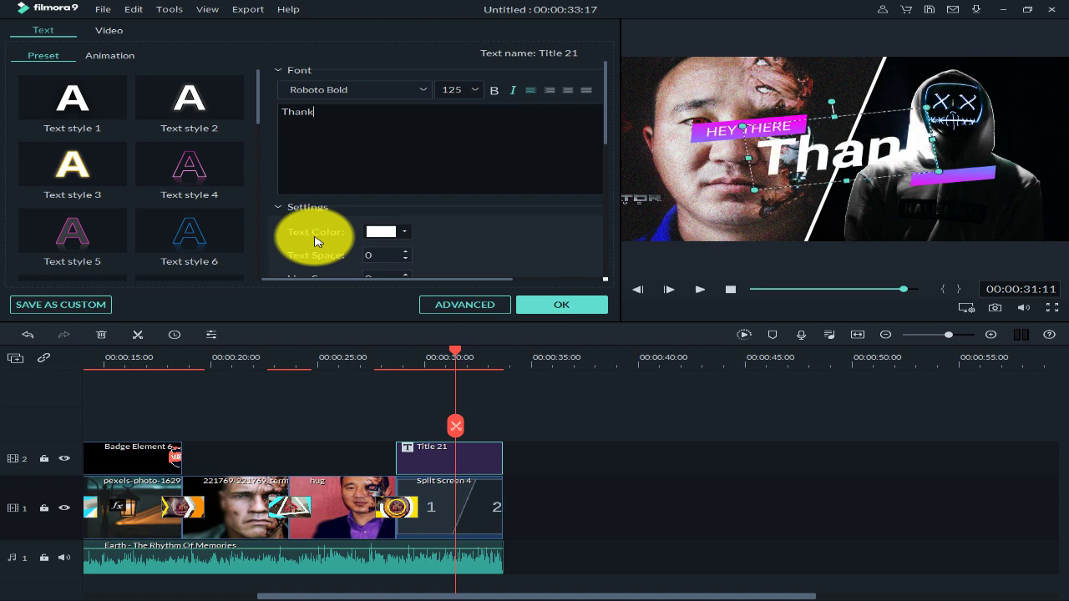
text('s )
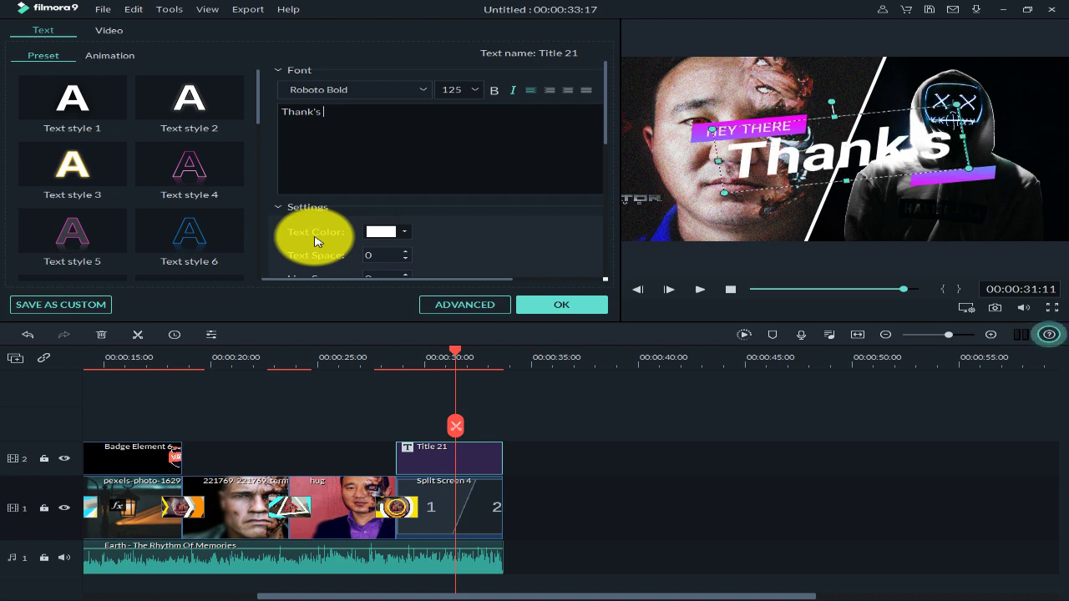
text(for wat)
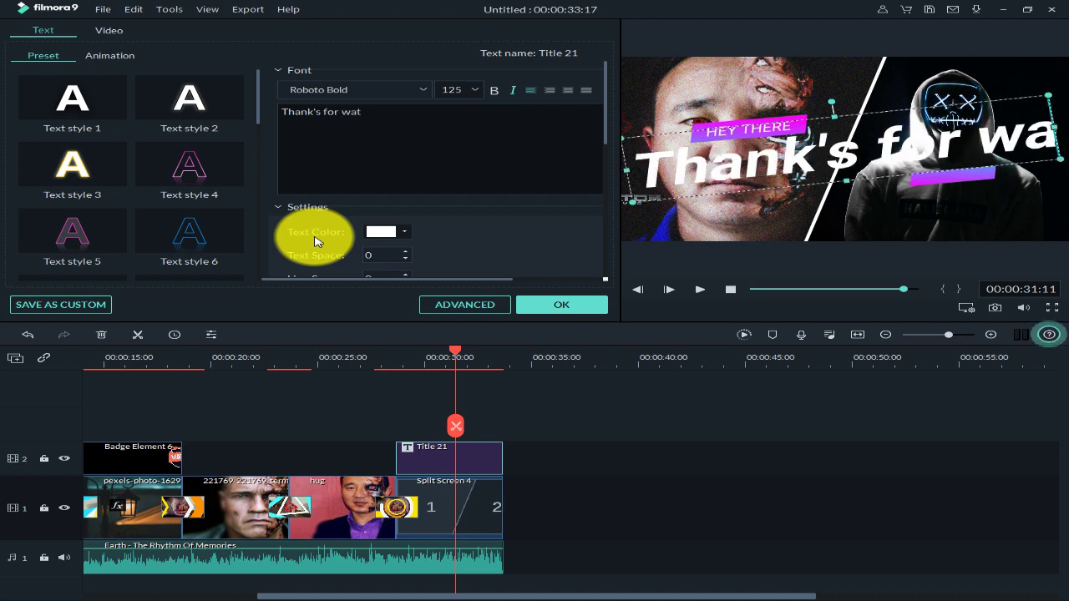
text(chin)
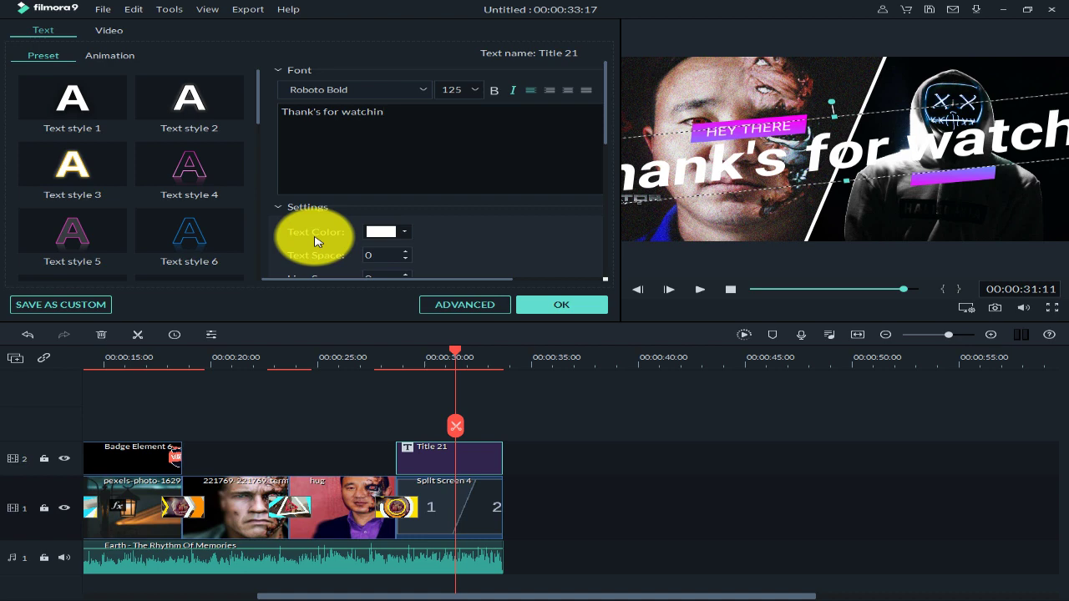
text(g)
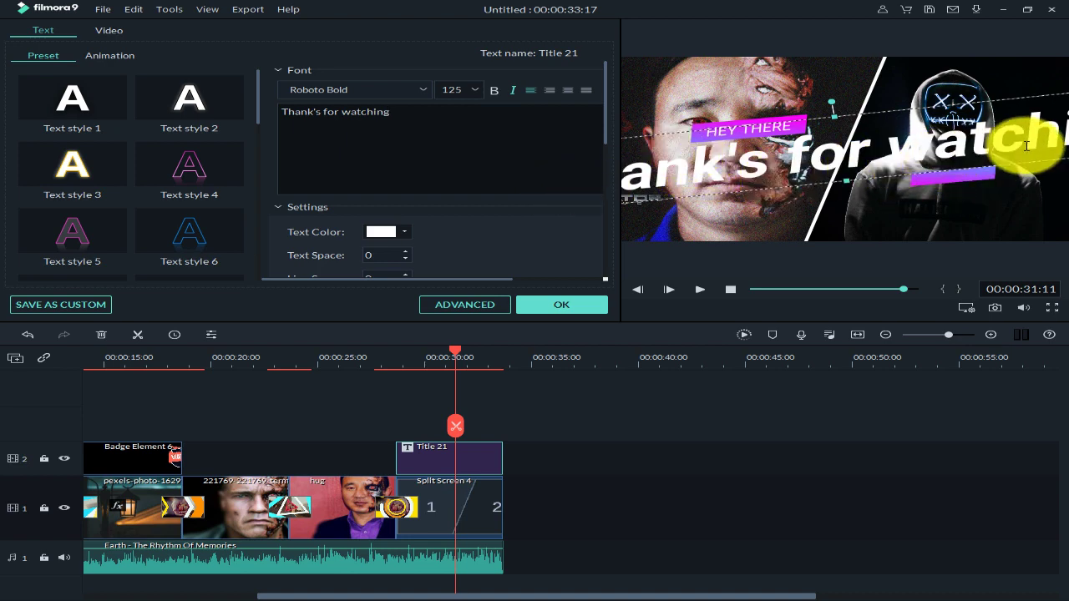
Step: Set the font size of the "Thank's for watching" text in the closing Title 21 clip to 70
click(483, 92)
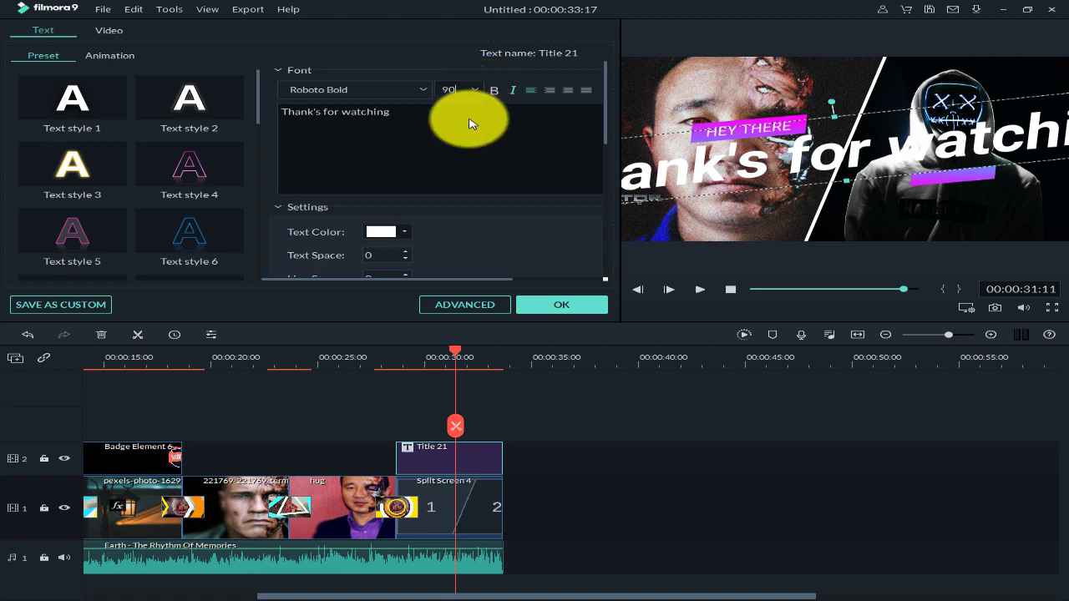
click(475, 90)
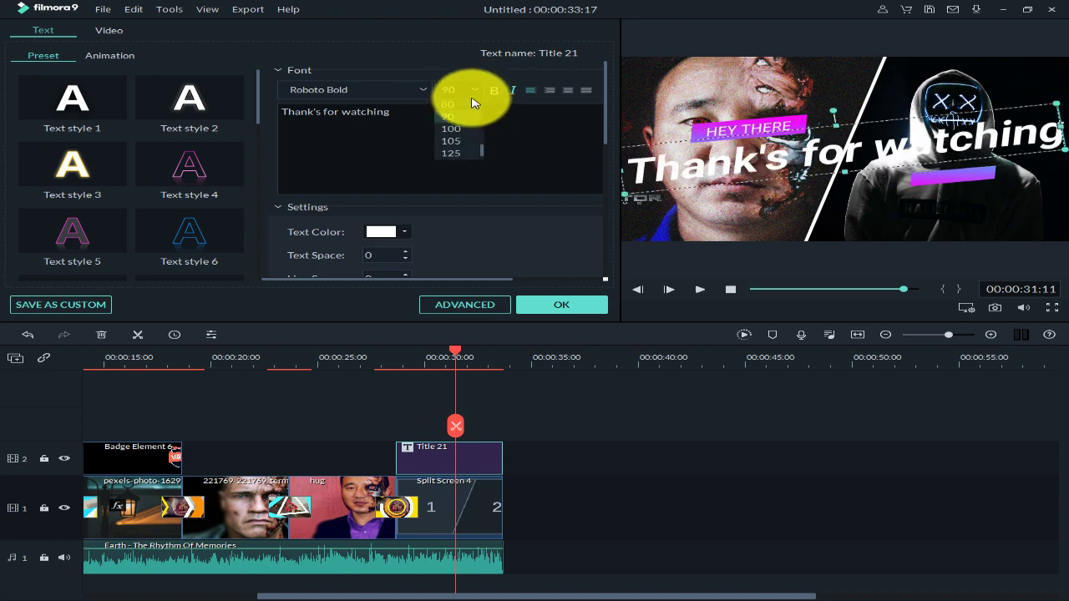
click(472, 104)
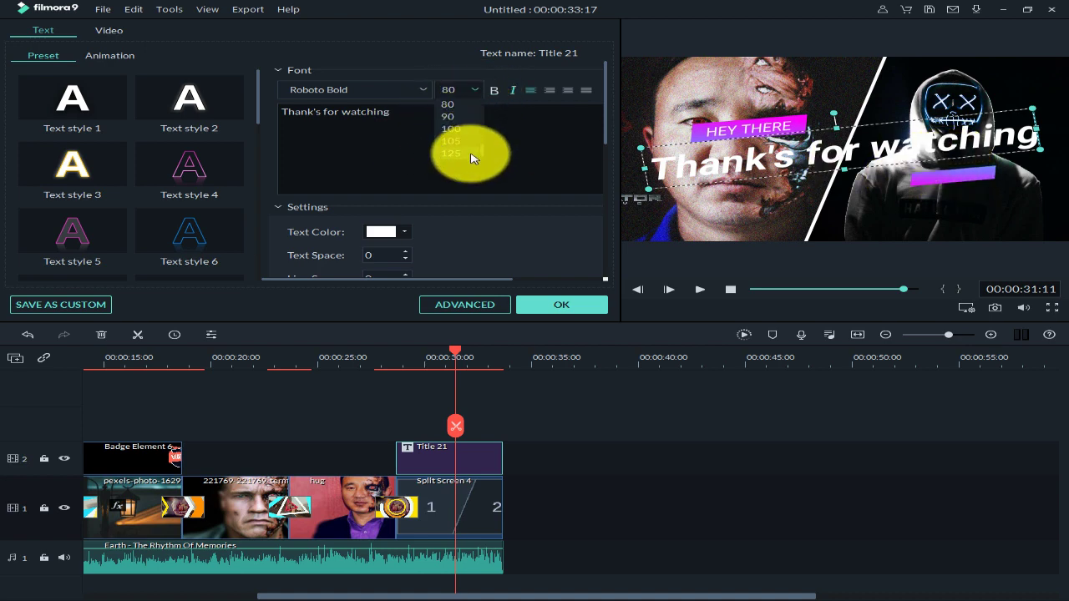
click(473, 100)
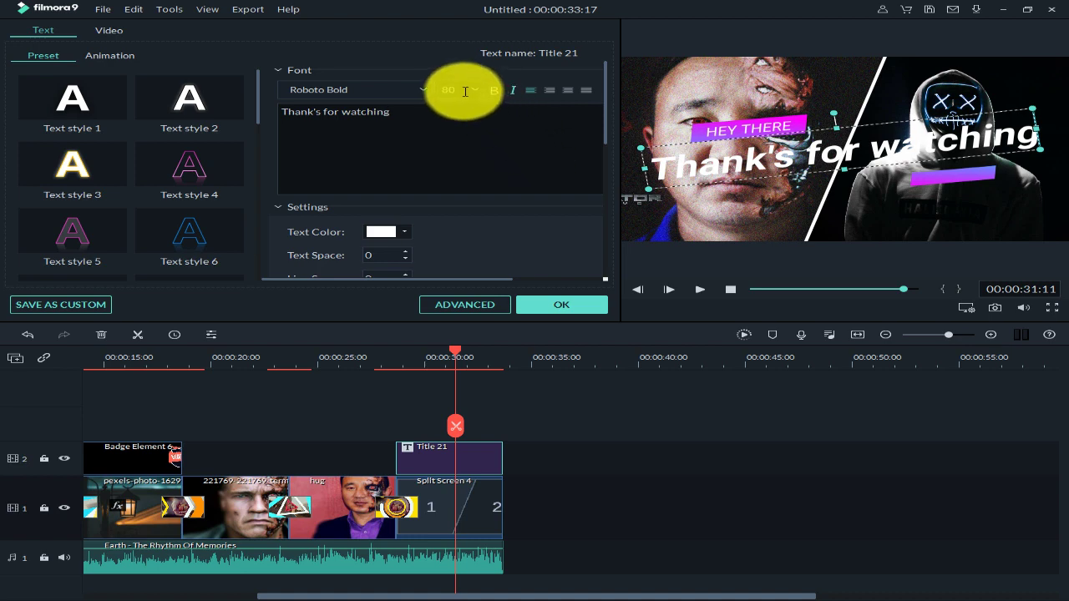
double_click(461, 92)
text(70)
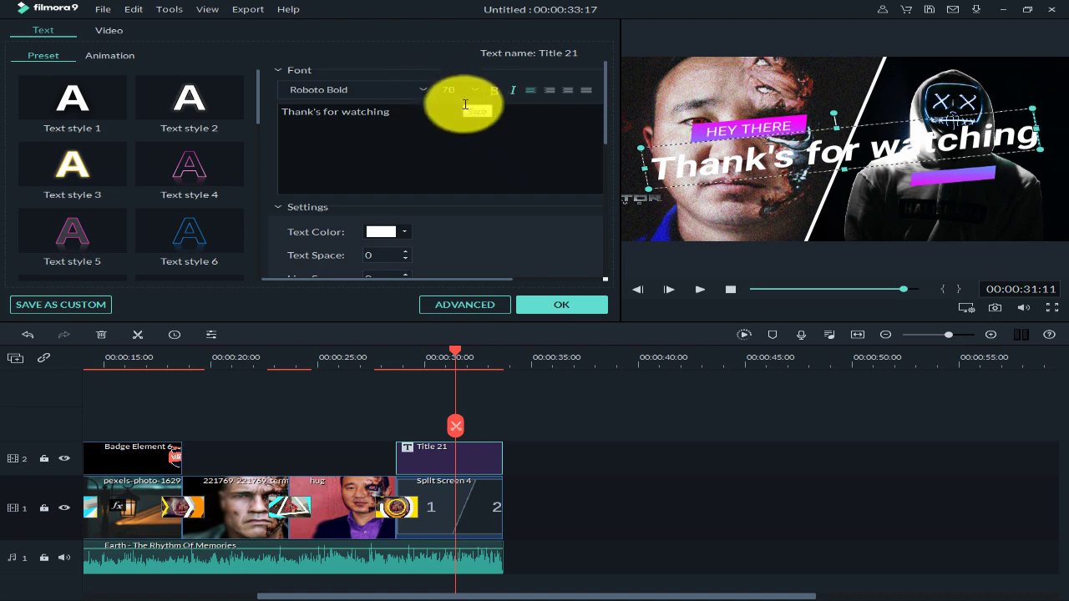
click(544, 162)
click(633, 223)
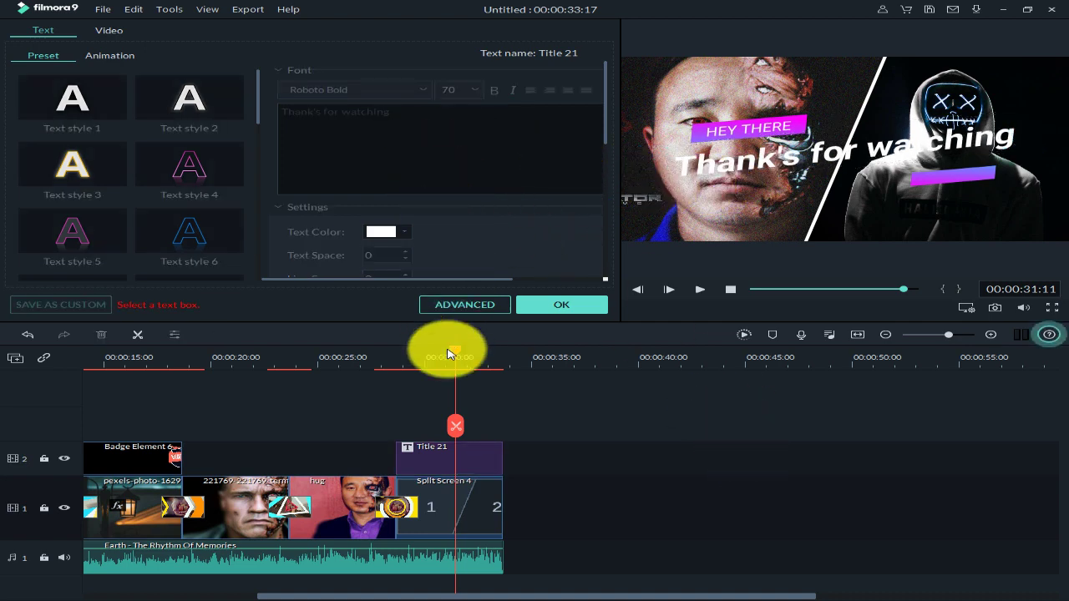
Step: Try several preset looks on the "Thank's for watching" text and apply Text style 8 to it
click(478, 457)
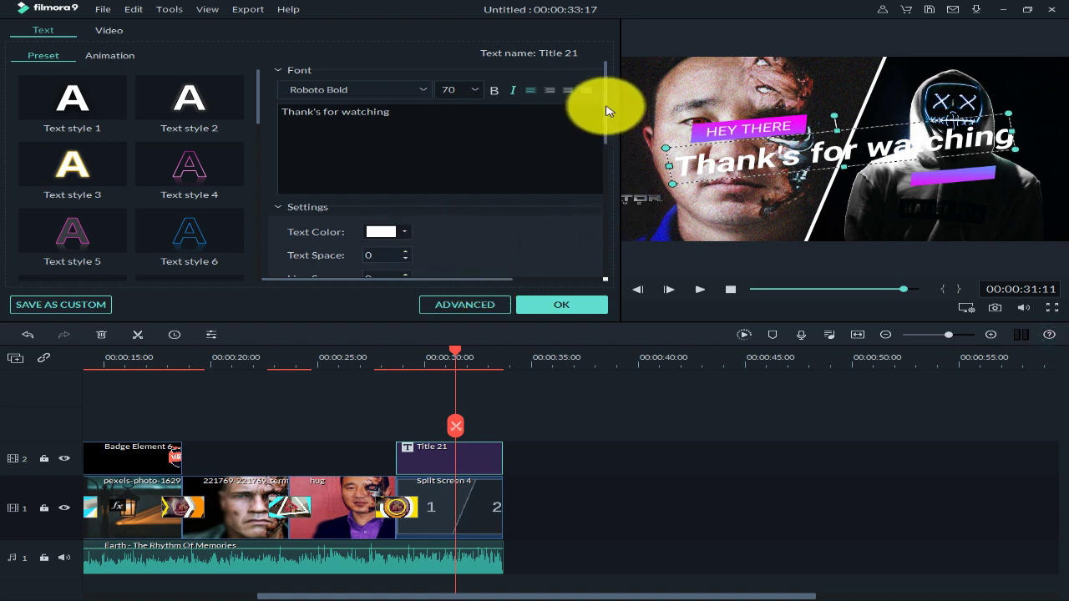
drag(606, 111, 574, 253)
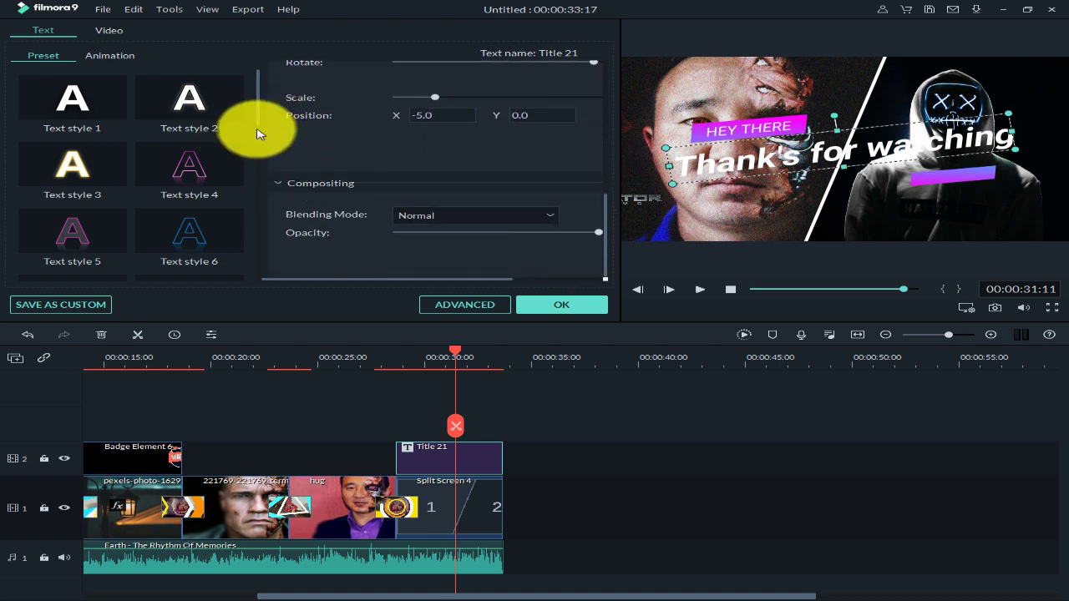
scroll(253, 125, down, 2)
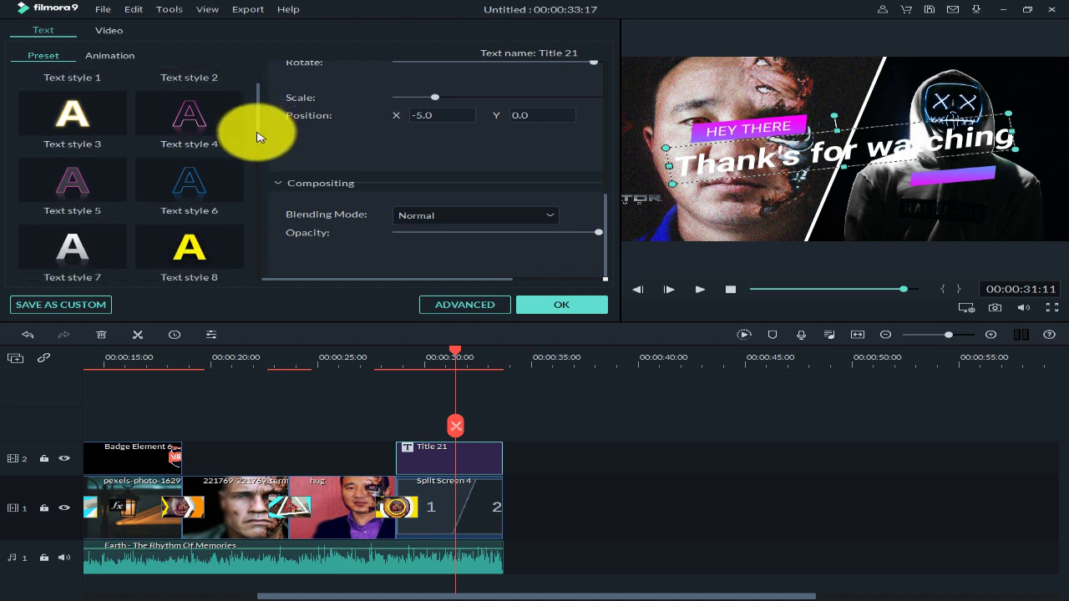
scroll(255, 134, up, 2)
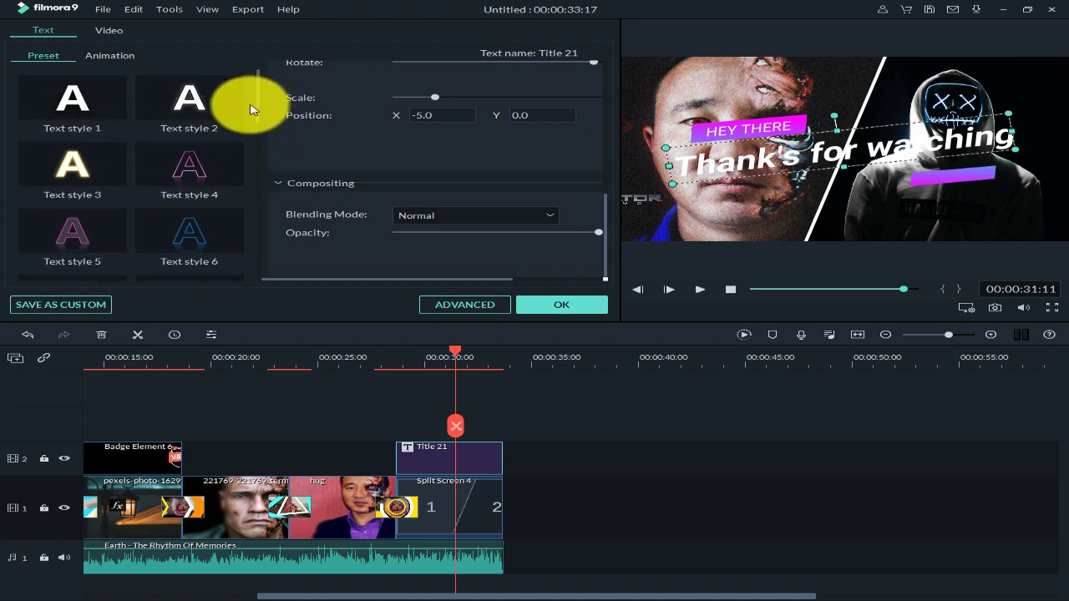
click(198, 169)
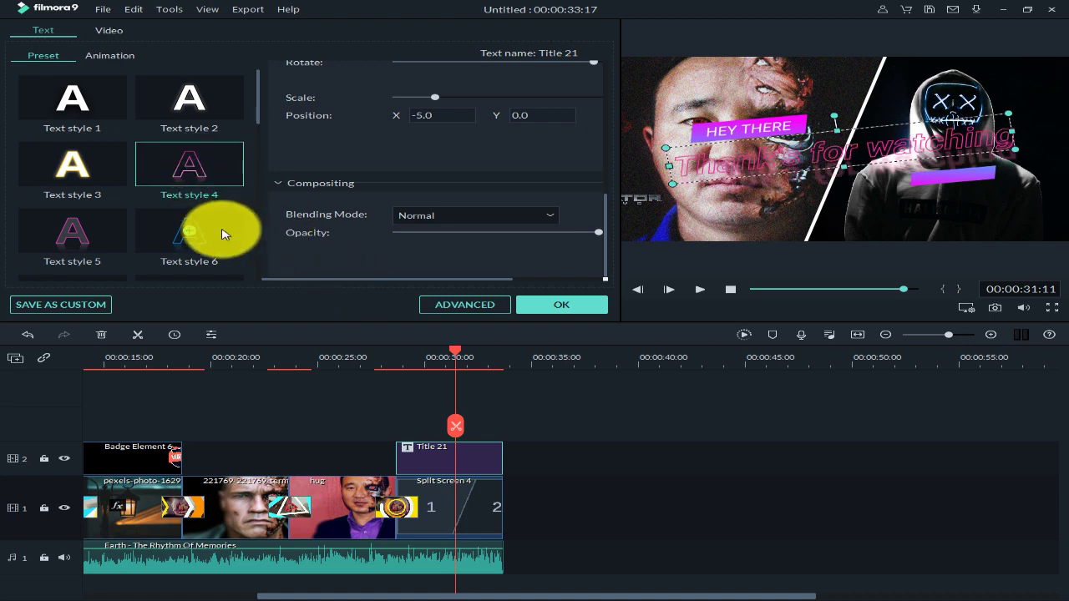
click(199, 227)
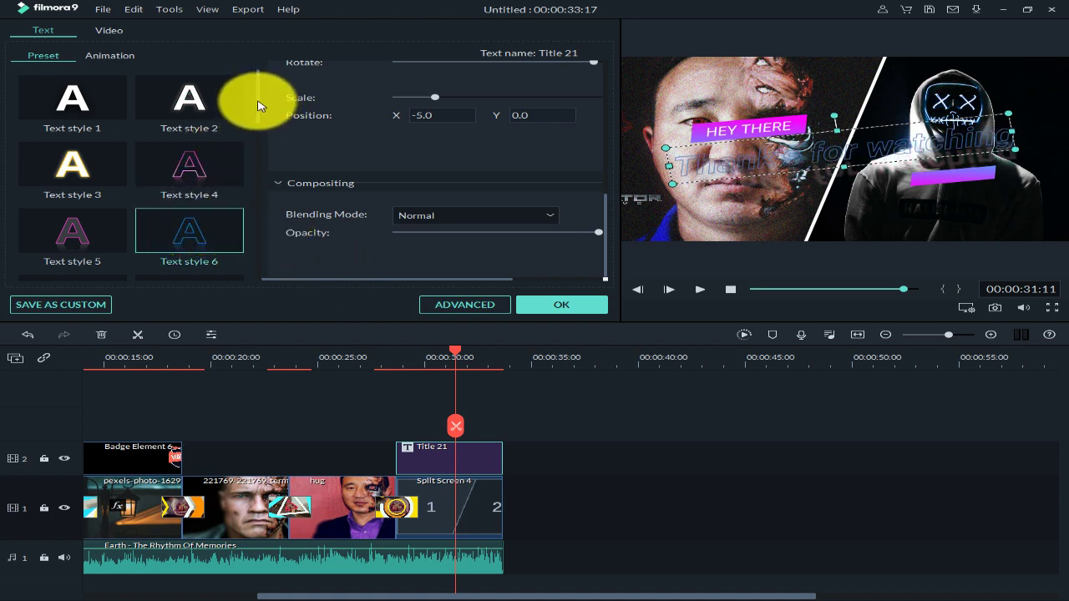
scroll(239, 132, down, 3)
click(187, 140)
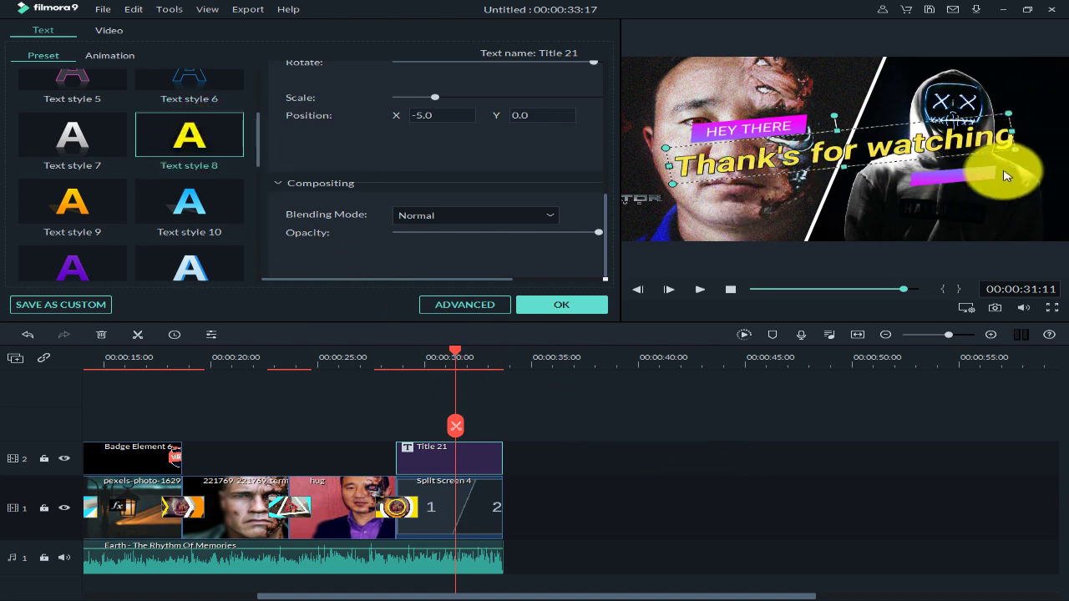
click(649, 470)
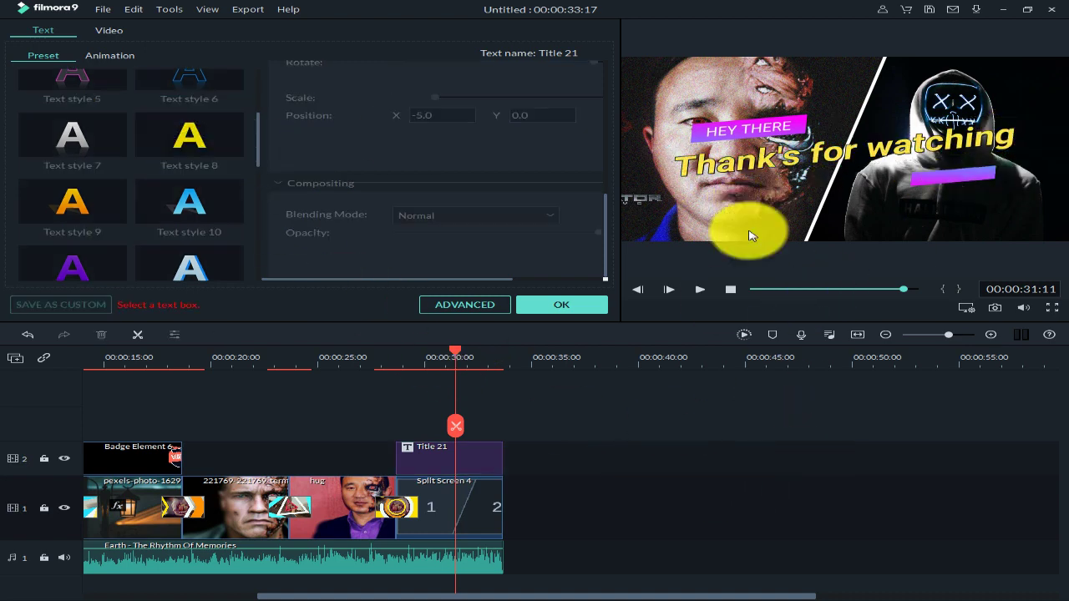
Step: Replace the "HEY THERE" text of the closing title with "Subscribe" and accept the title edits
click(766, 127)
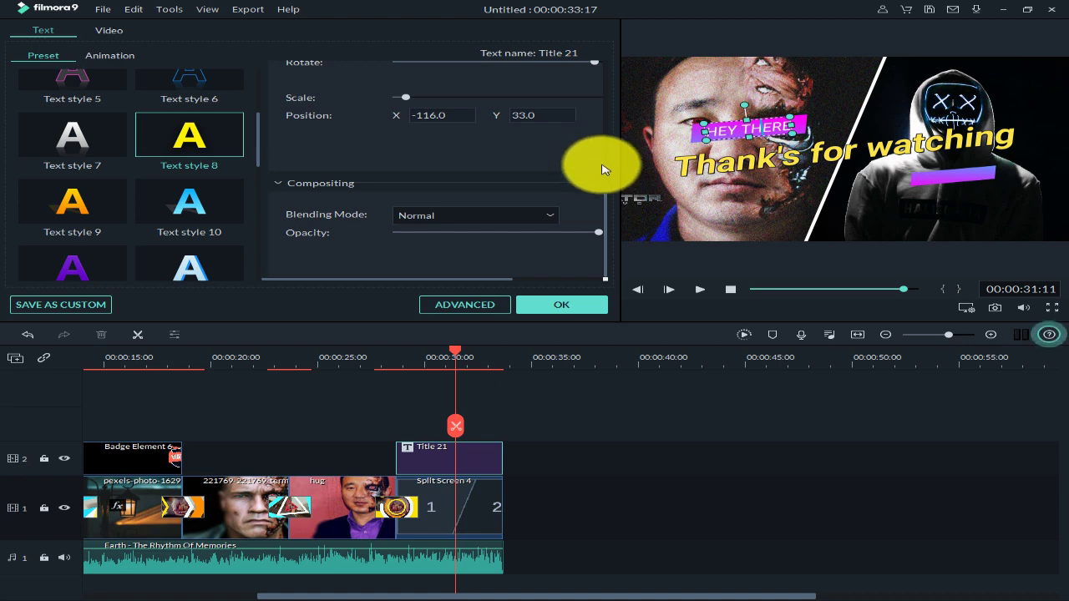
scroll(607, 172, up, 2)
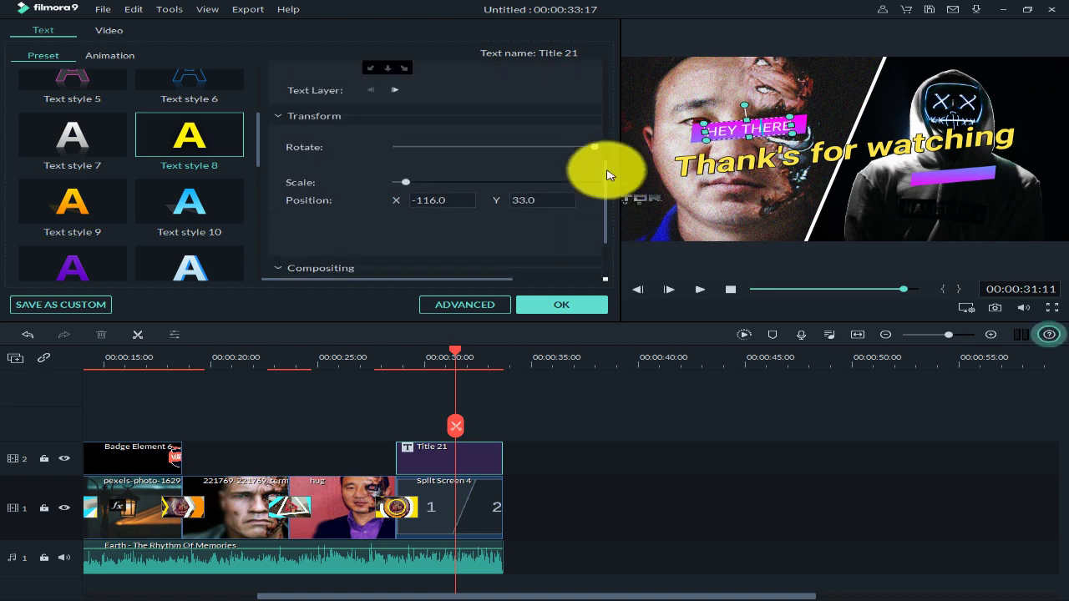
drag(606, 172, 606, 100)
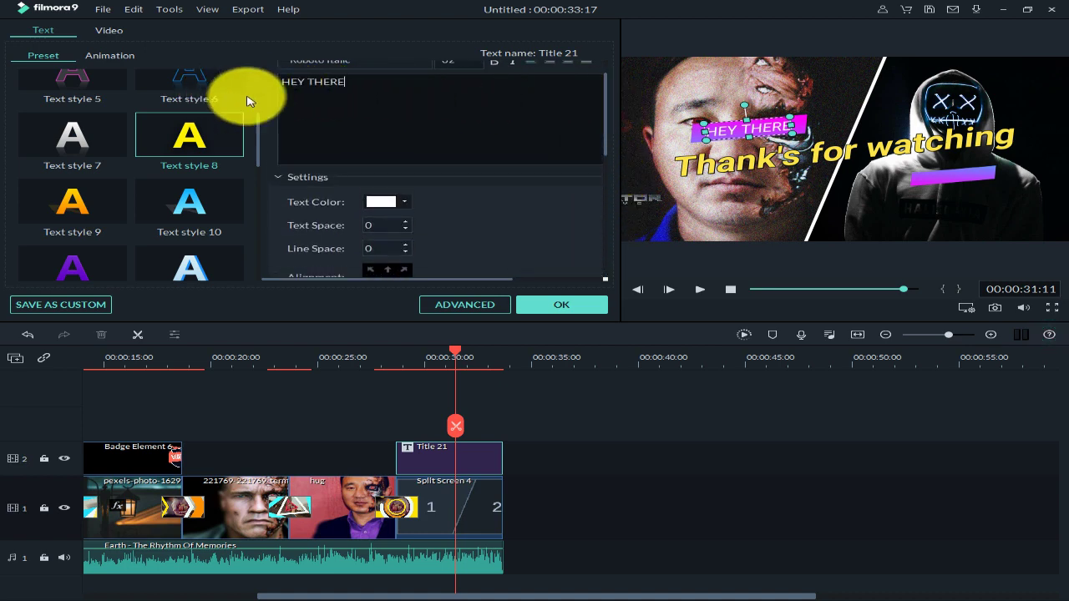
drag(358, 83, 280, 83)
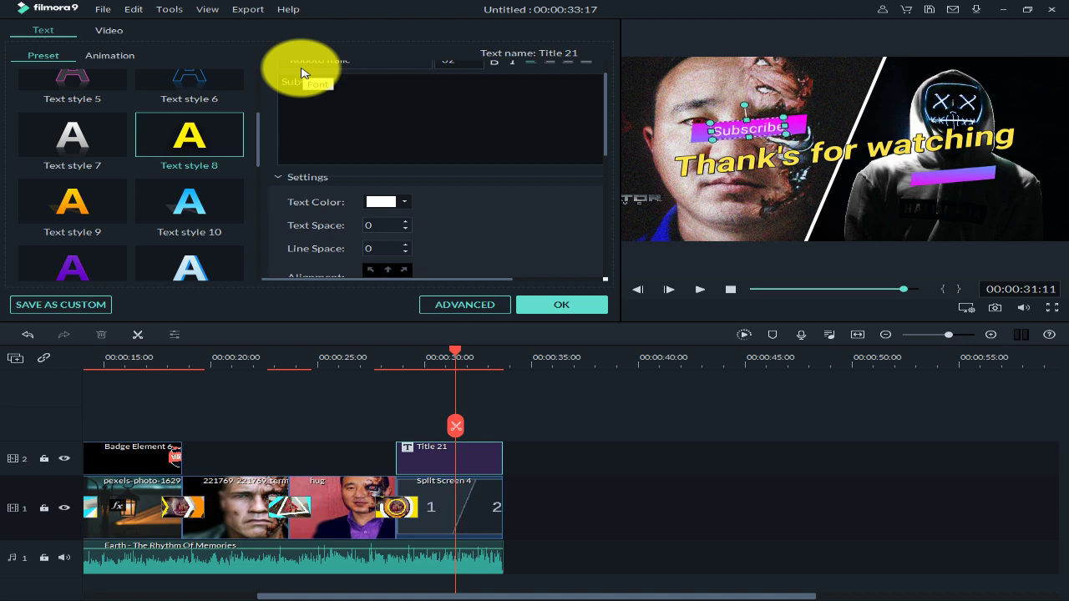
click(620, 519)
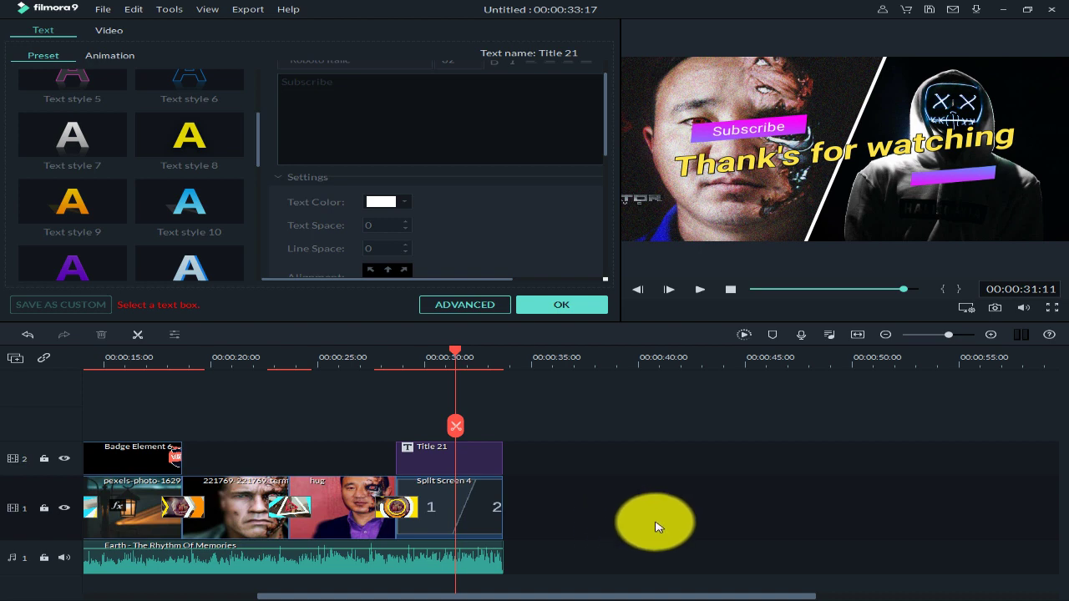
click(557, 309)
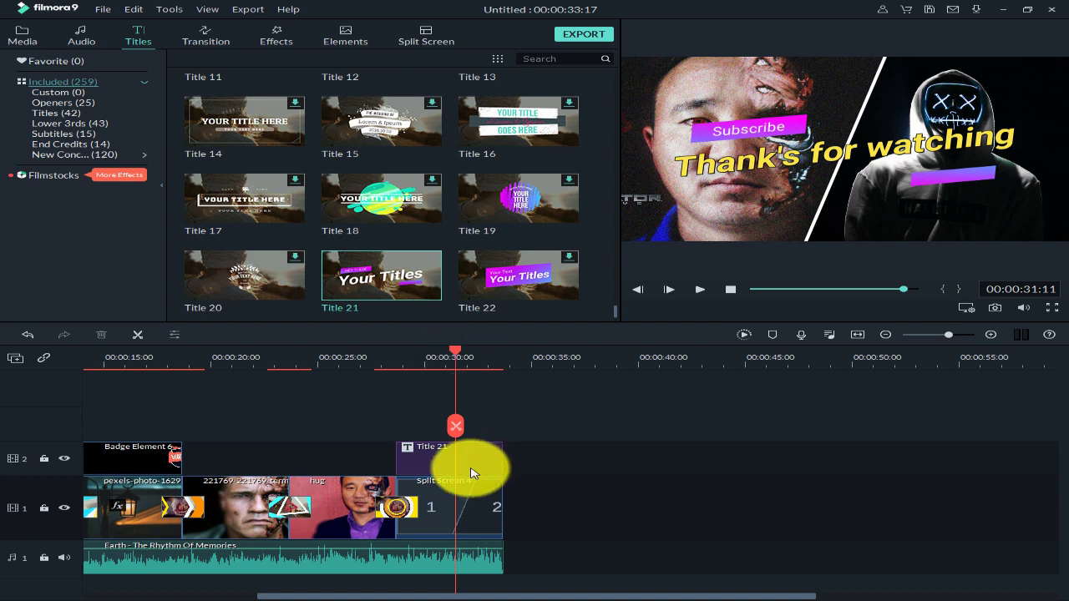
Step: Move Title 21 off the closing split screen clip and back above it, and return the playhead to the timeline start
drag(470, 458, 650, 464)
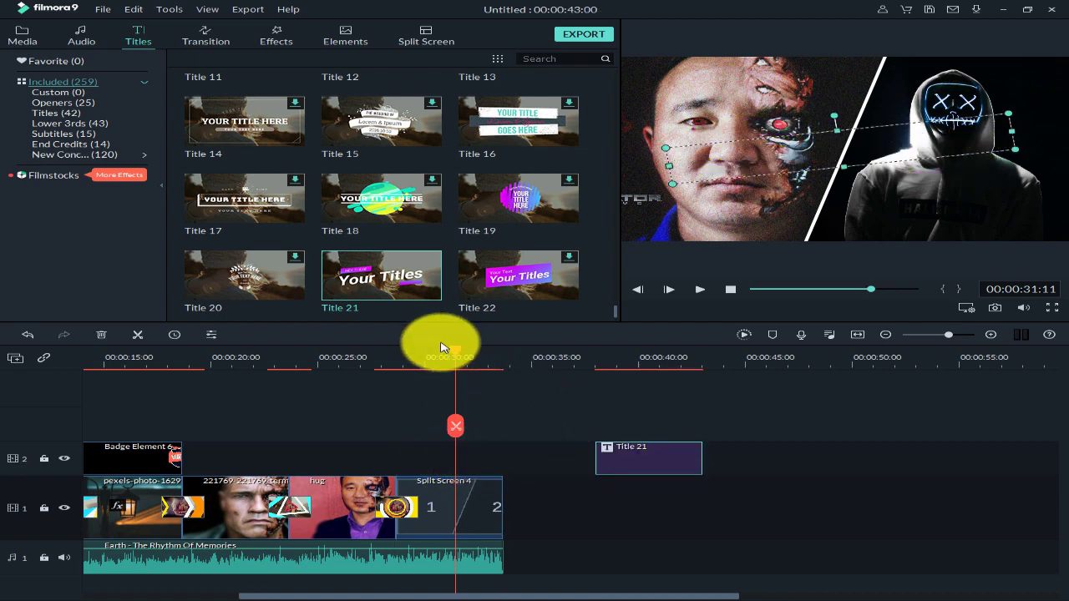
drag(455, 351, 383, 389)
drag(669, 458, 470, 458)
drag(384, 360, 33, 362)
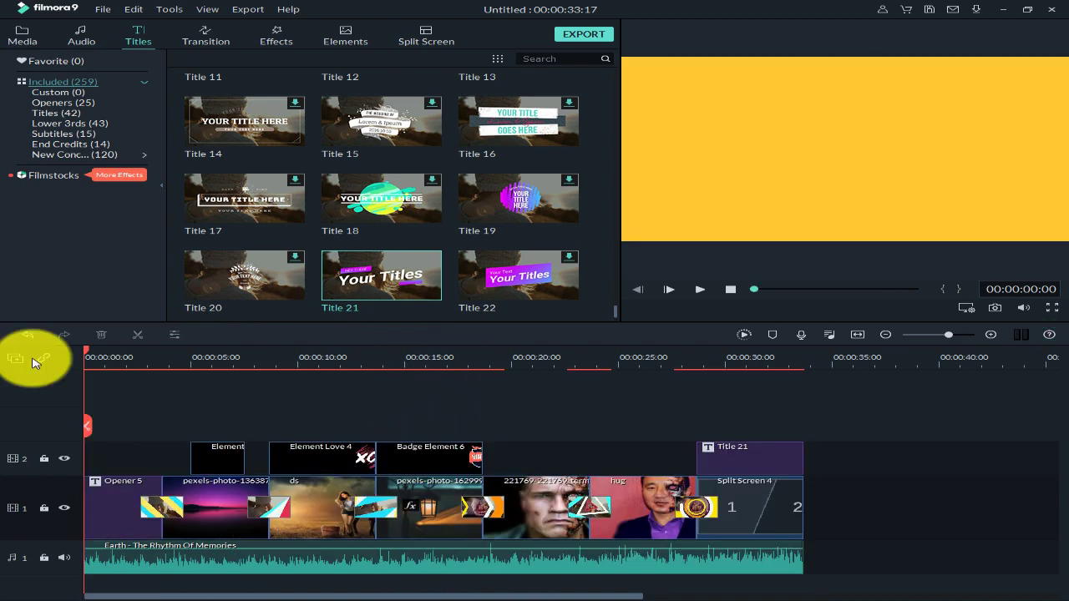
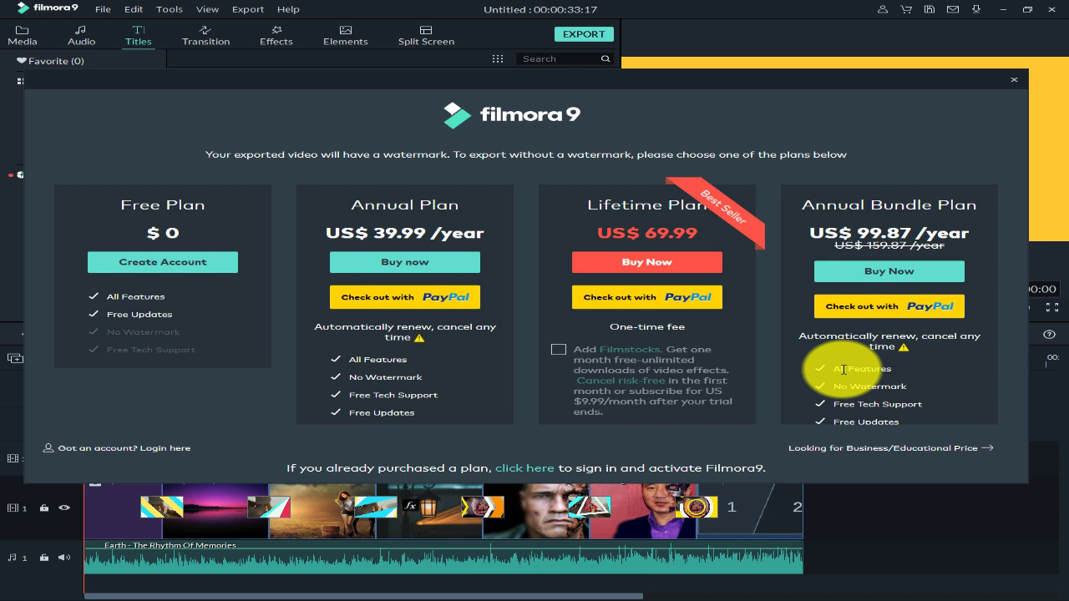
Step: Dismiss the purchase plan windows and the Wondershare ID sign-in window without activating
click(1011, 83)
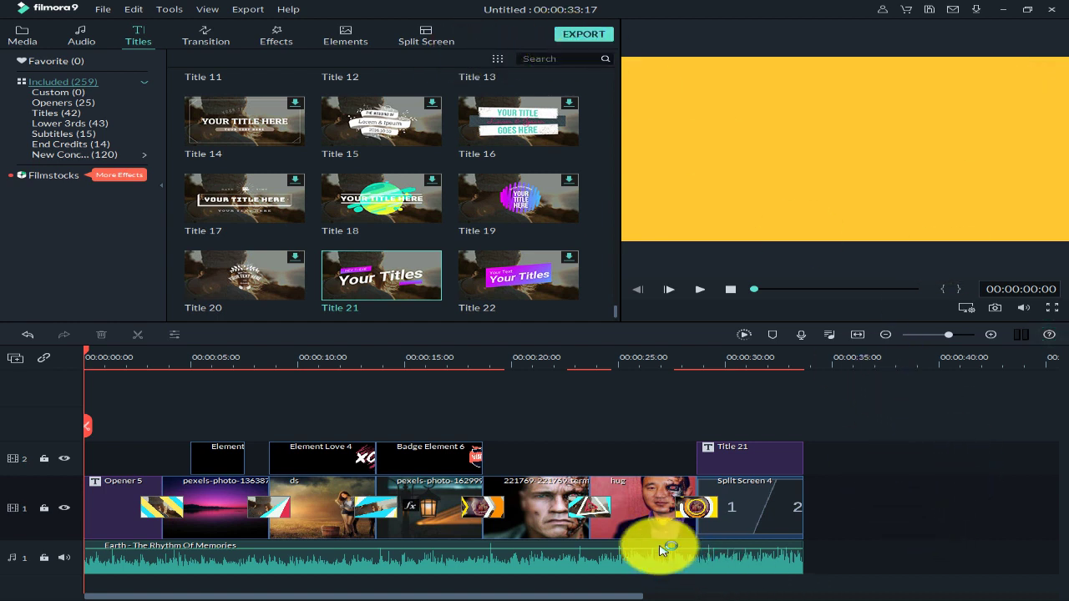
double_click(673, 511)
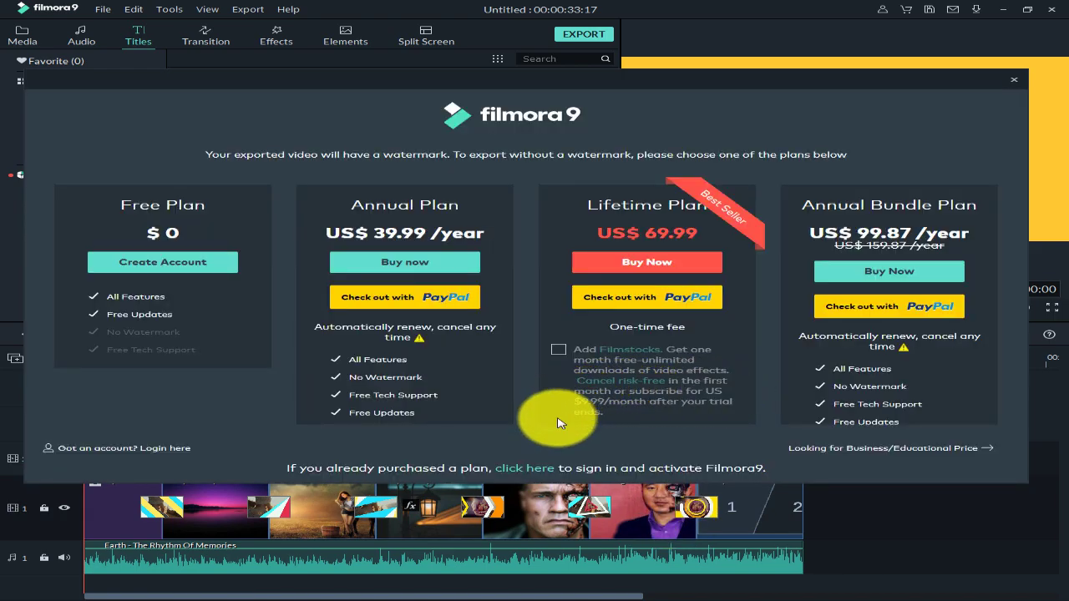
click(531, 468)
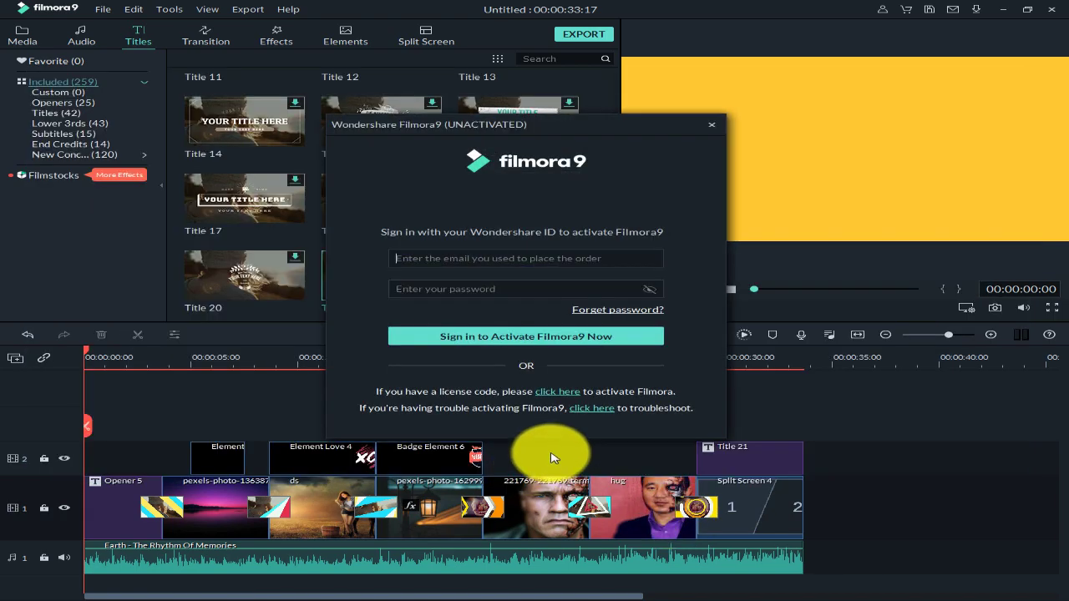
click(708, 128)
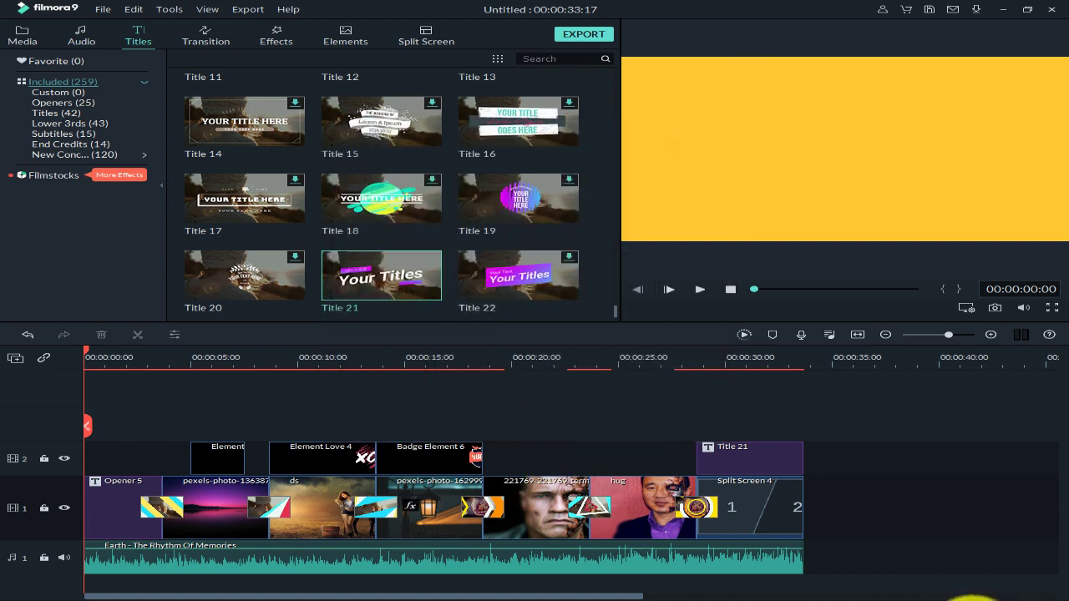
Step: Disable the Local Area Connection in the Windows Network Connections and minimise that window
click(965, 598)
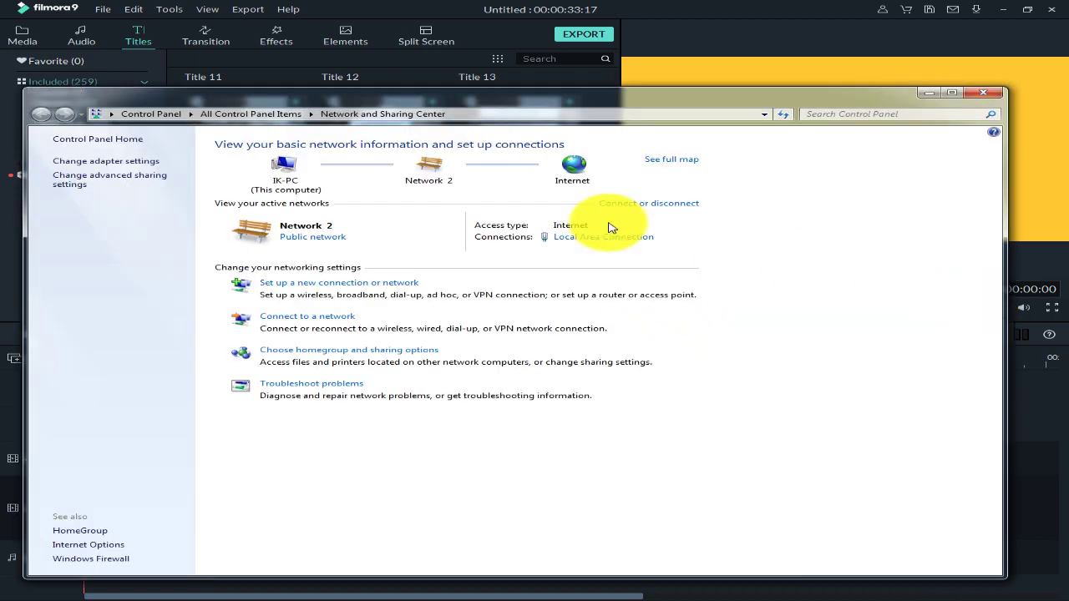
click(106, 167)
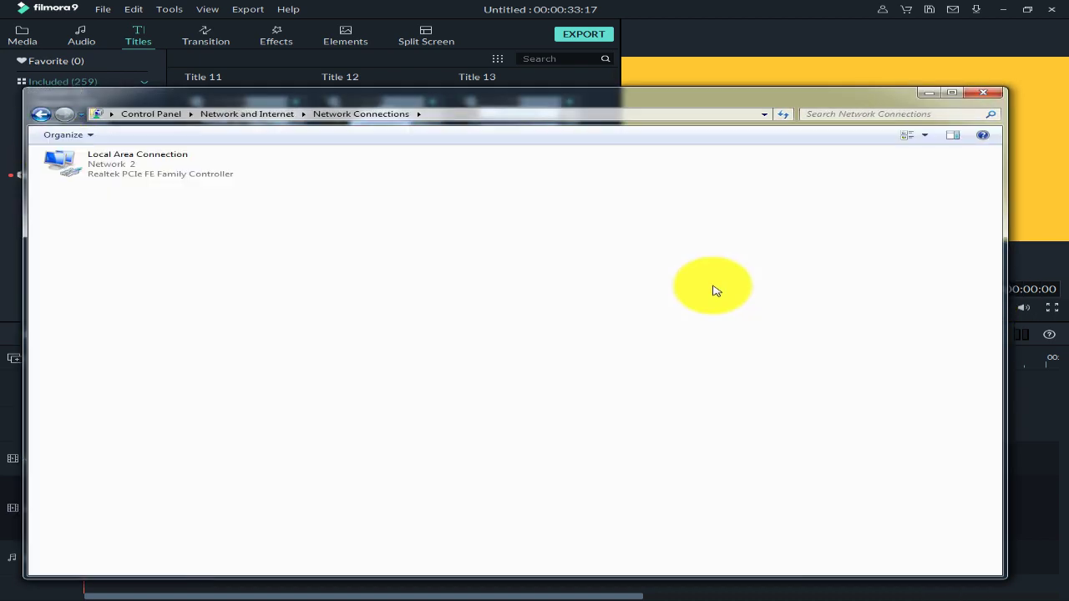
click(121, 163)
right_click(119, 161)
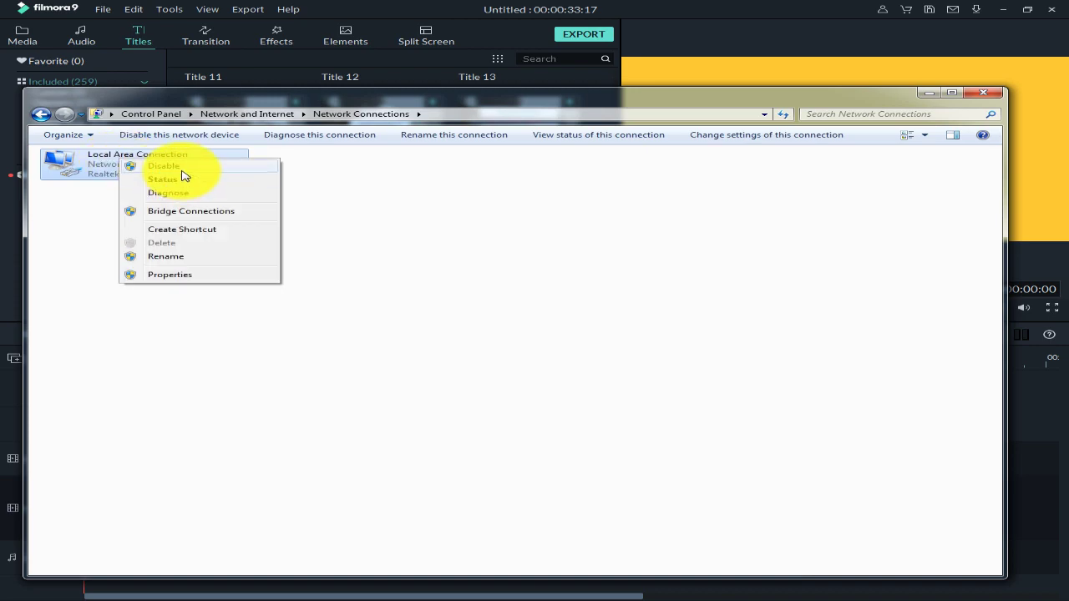
click(175, 177)
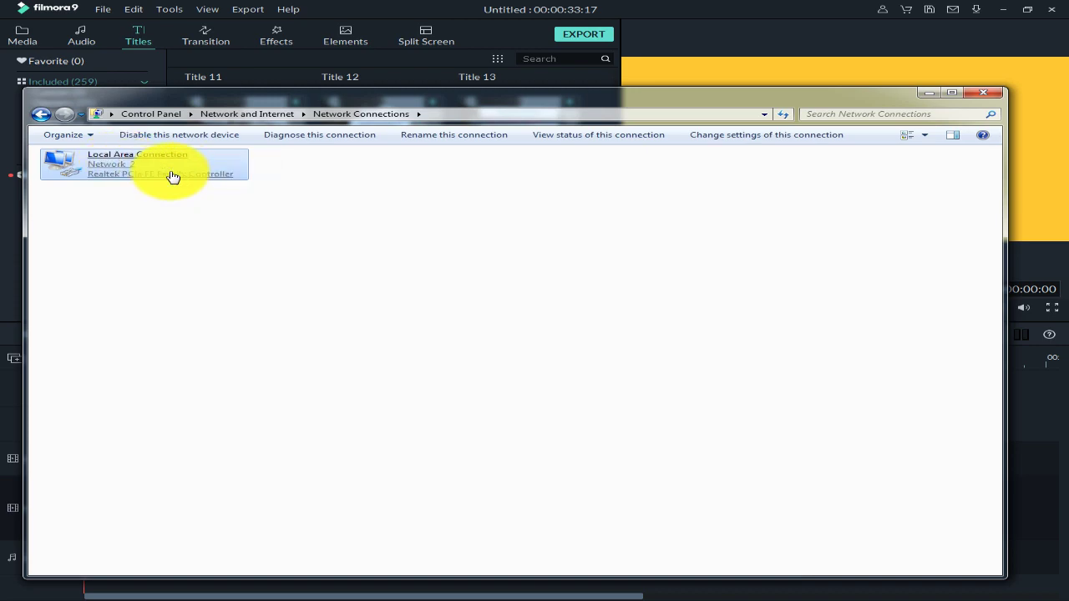
click(930, 97)
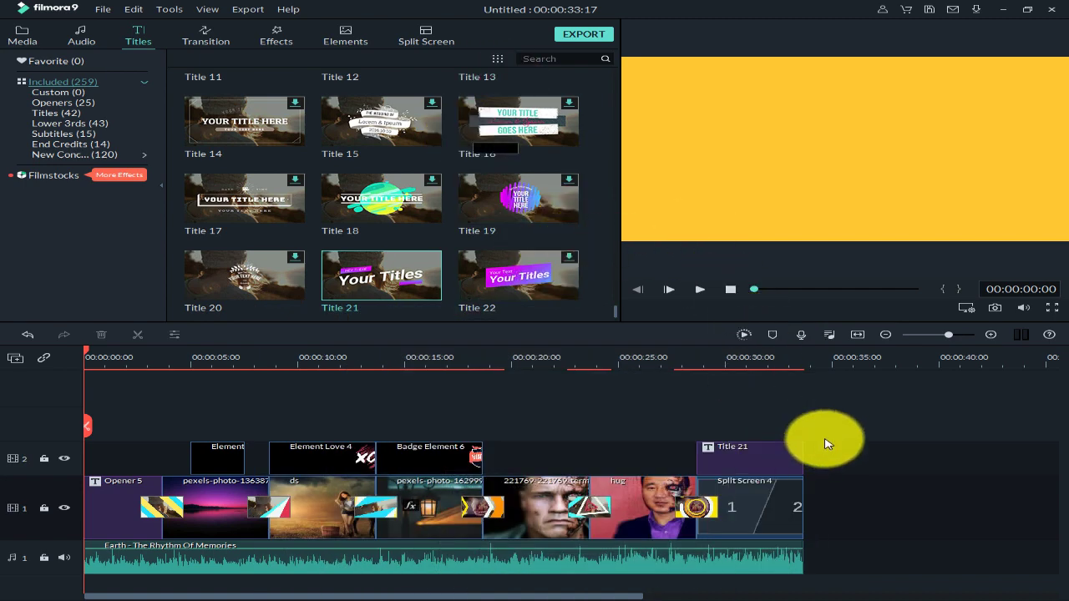
Step: Move the playhead to 00:00:31:09 on the closing title and open the video export settings, continuing with the free trial
click(754, 362)
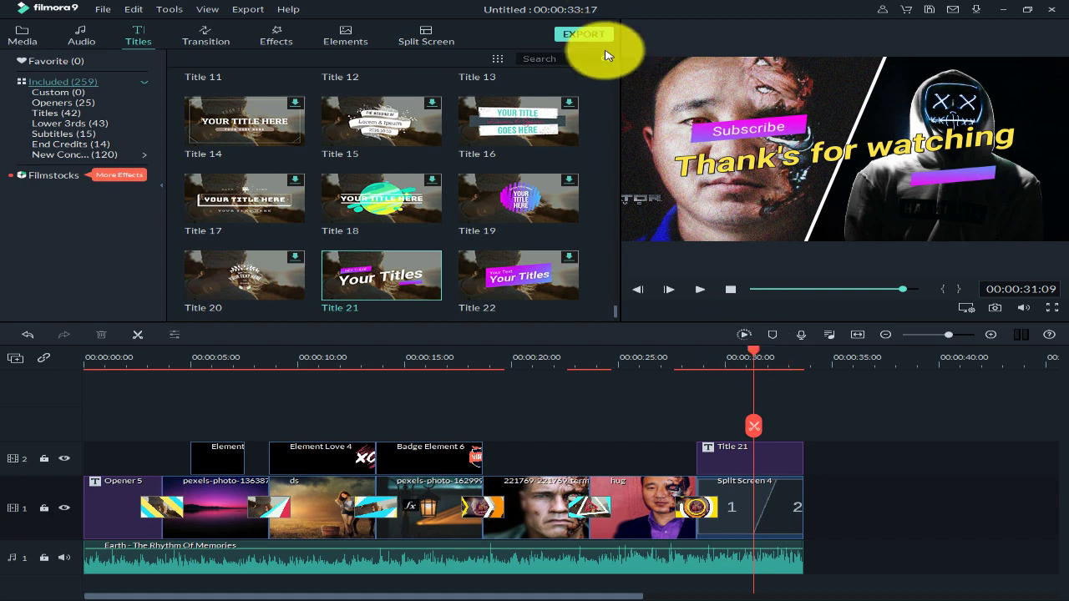
click(582, 35)
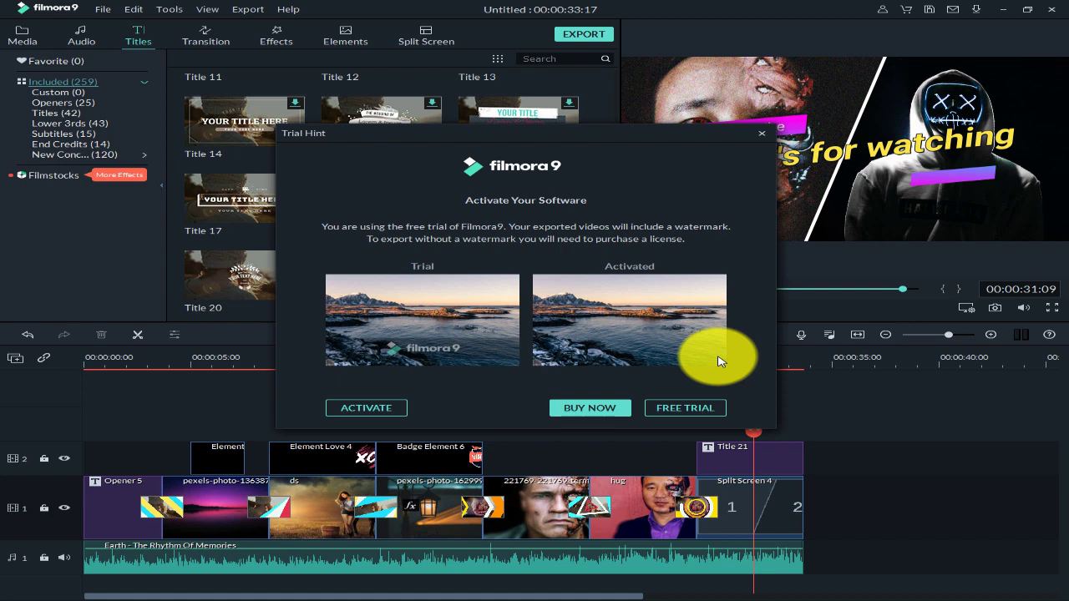
click(684, 410)
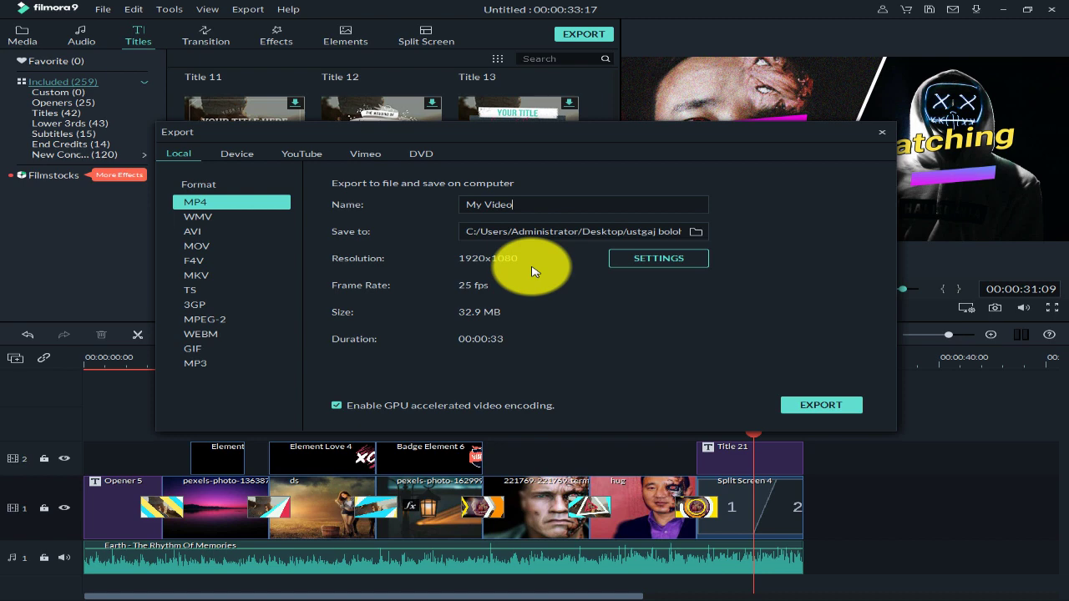
Step: Set the MP4 export resolution to 1920x1080 in the encoding settings and accept them
click(644, 258)
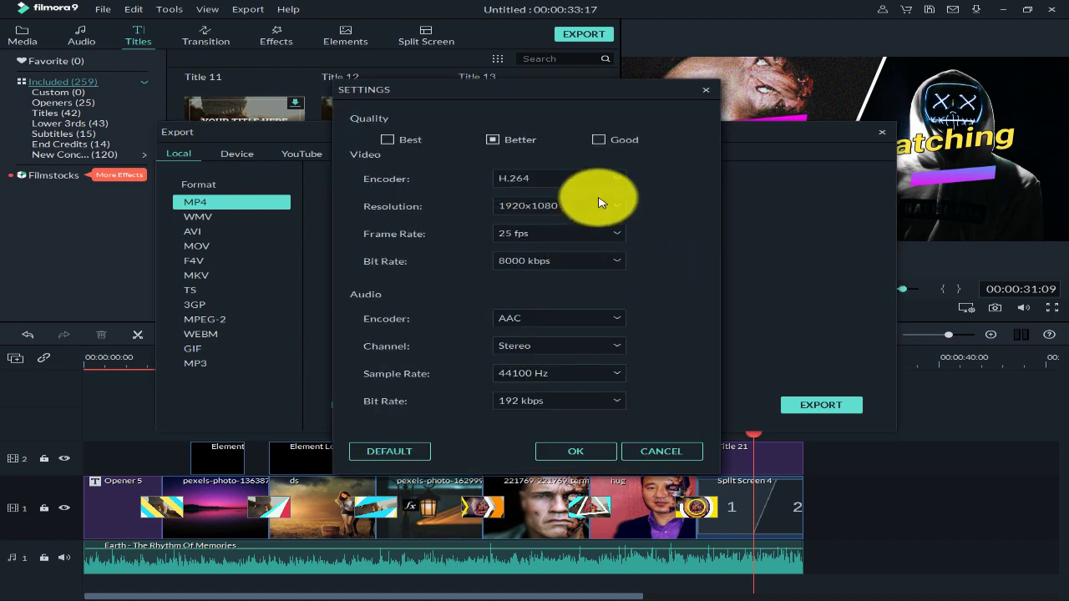
click(619, 206)
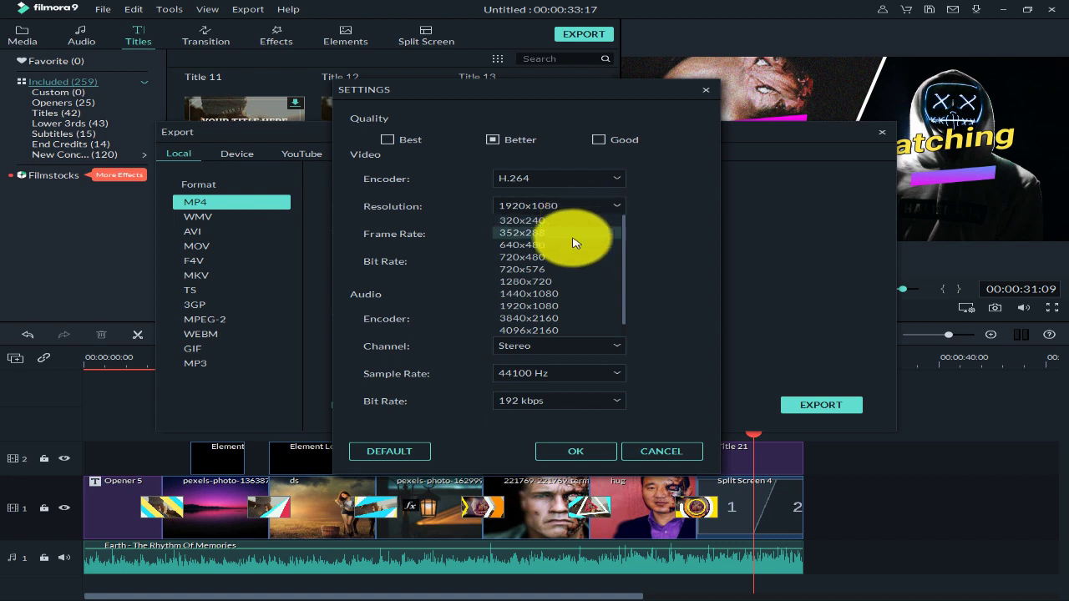
click(561, 306)
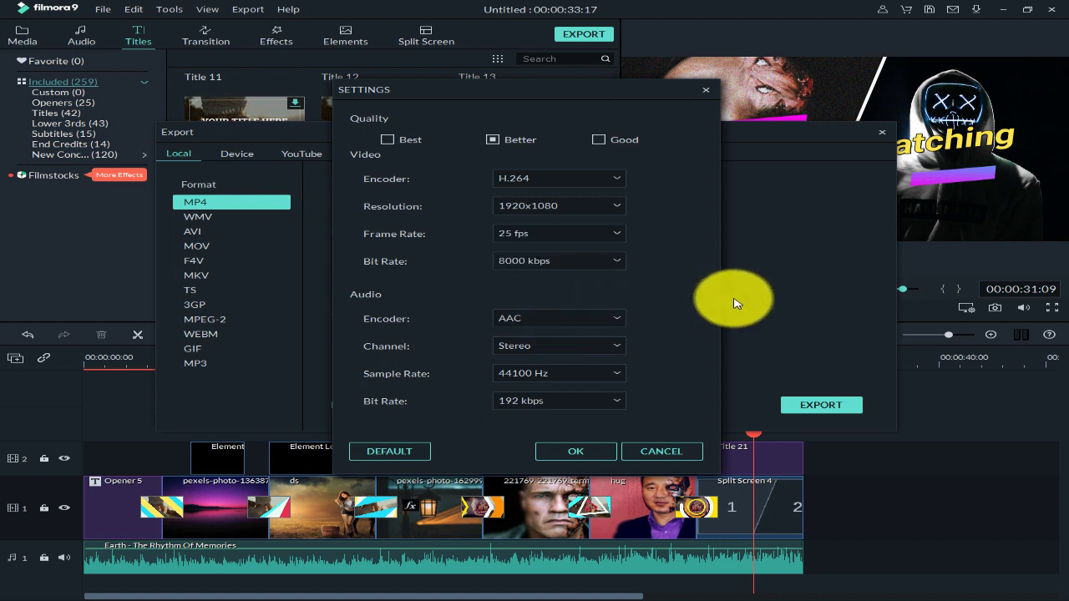
click(582, 453)
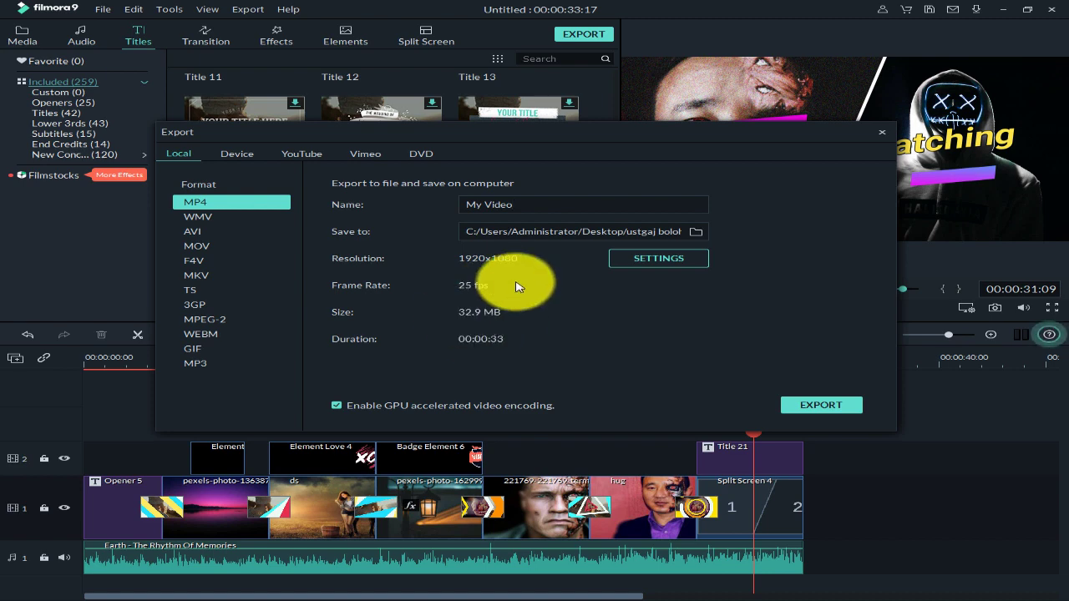
Step: Compare the export details of the AVI, MOV, MPEG-2, GIF and MP3 formats, and return to MP4
click(197, 234)
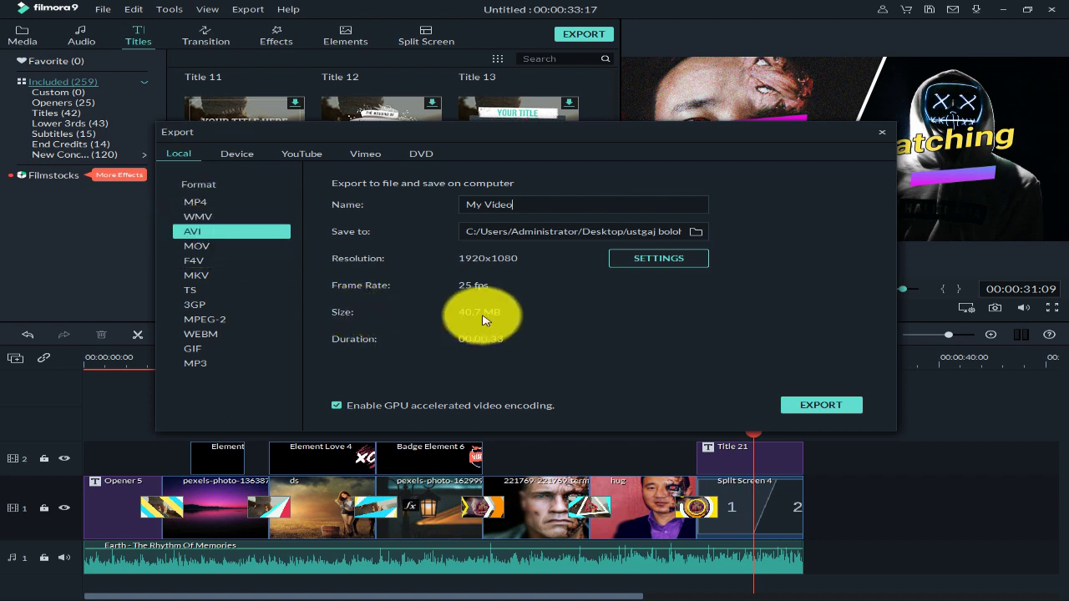
click(203, 248)
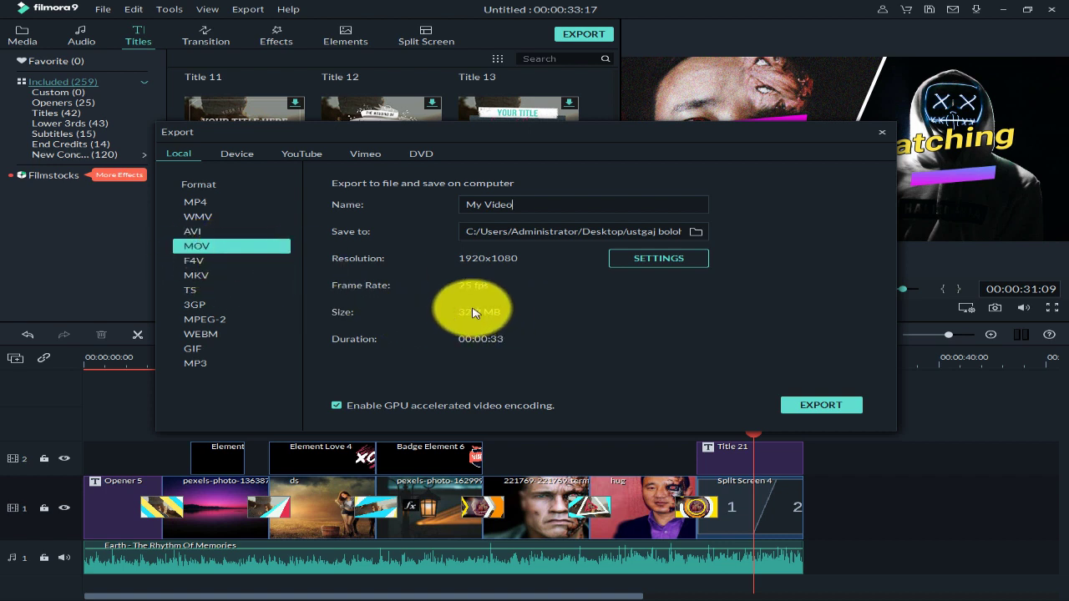
click(204, 322)
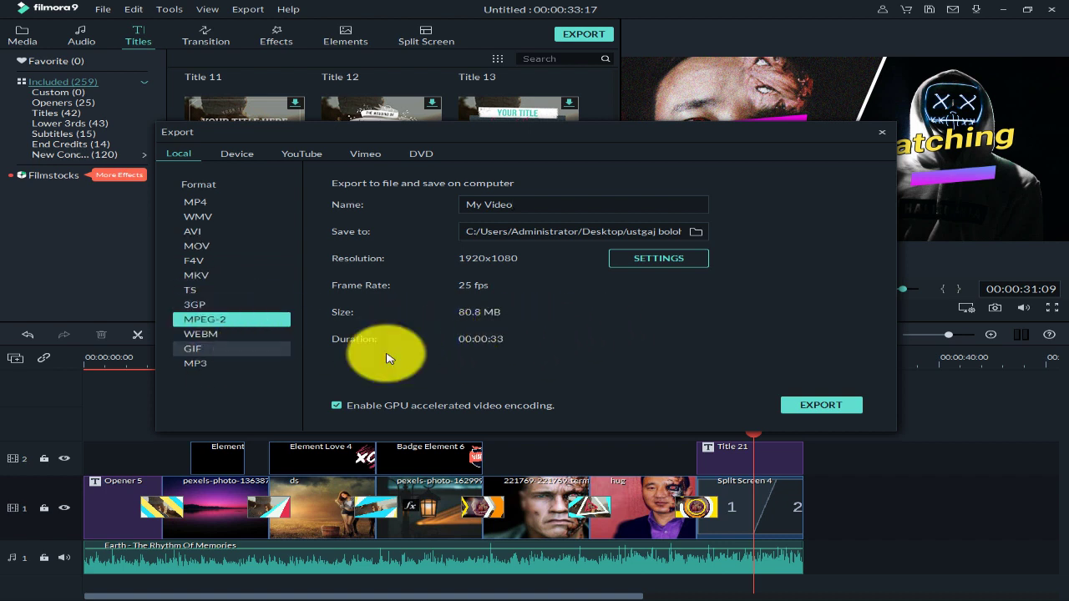
click(208, 352)
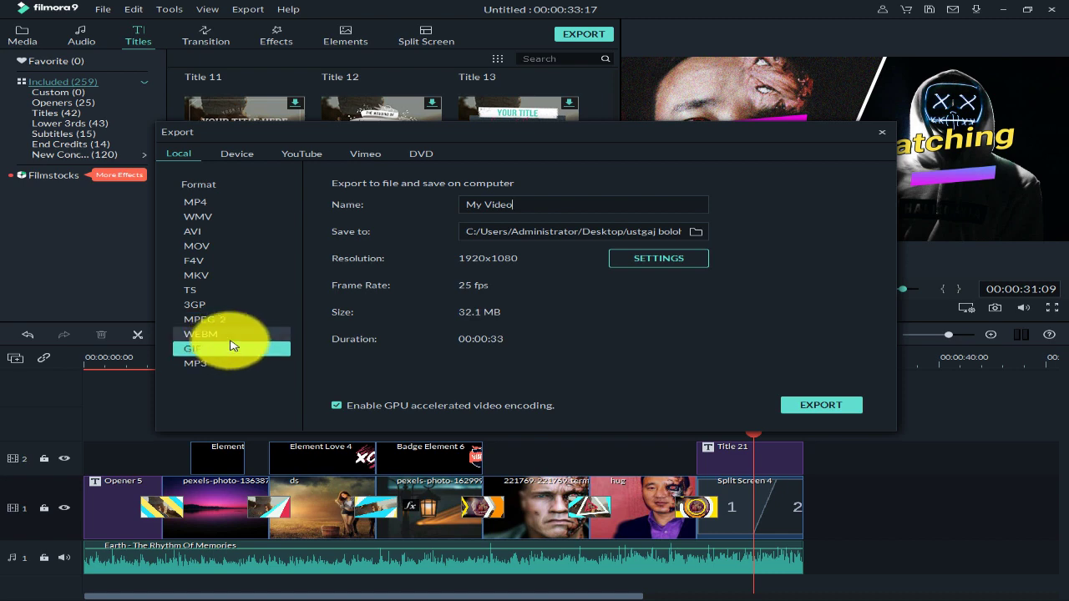
click(209, 370)
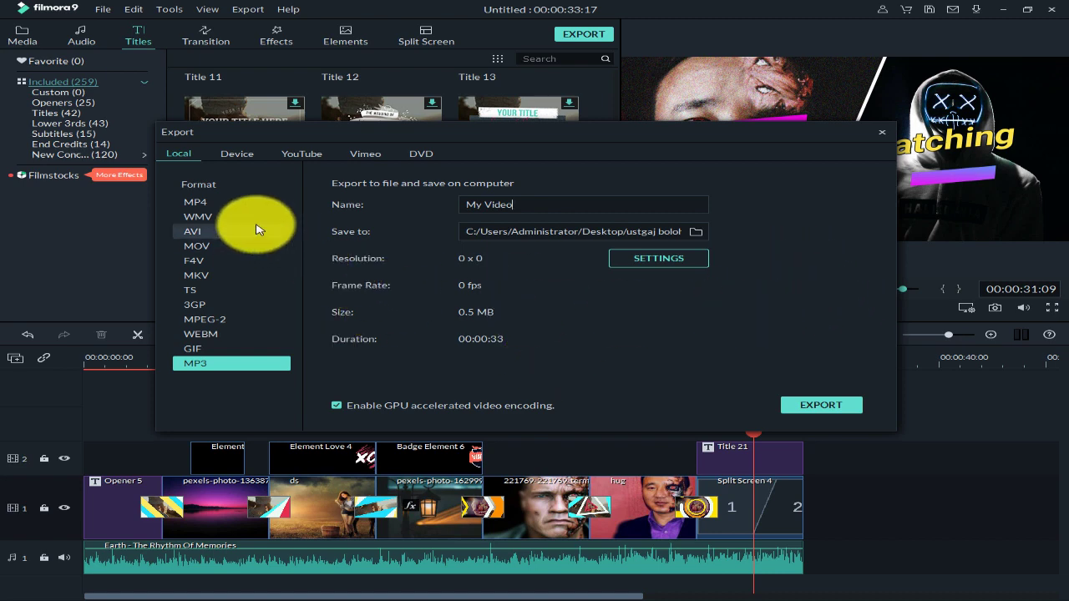
click(219, 203)
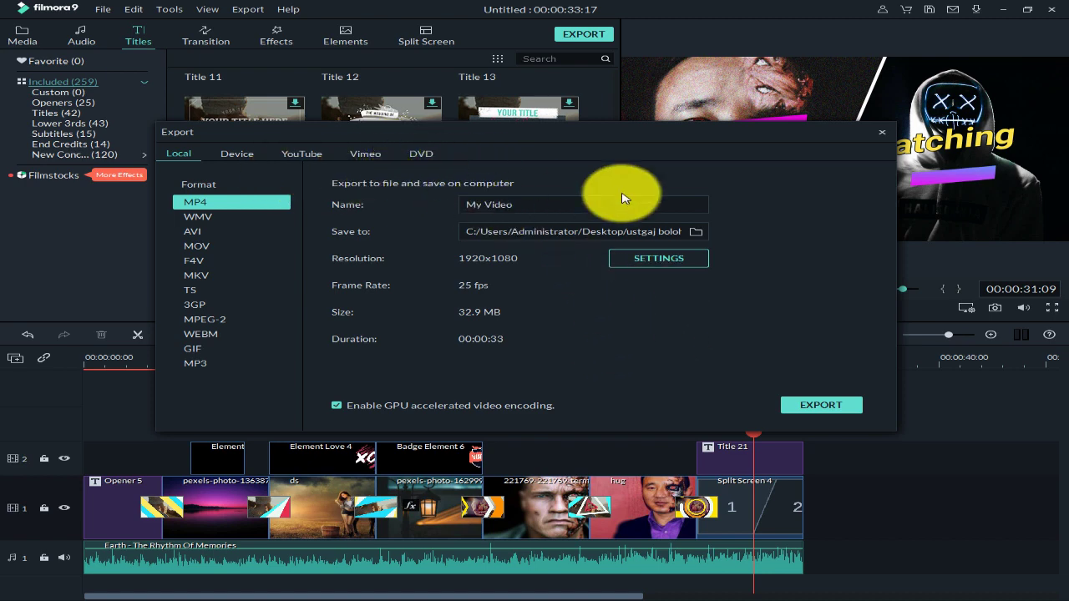
Step: Name the video "Pohoto slide tutorial", export it as MP4, and close the export windows
drag(529, 209, 363, 197)
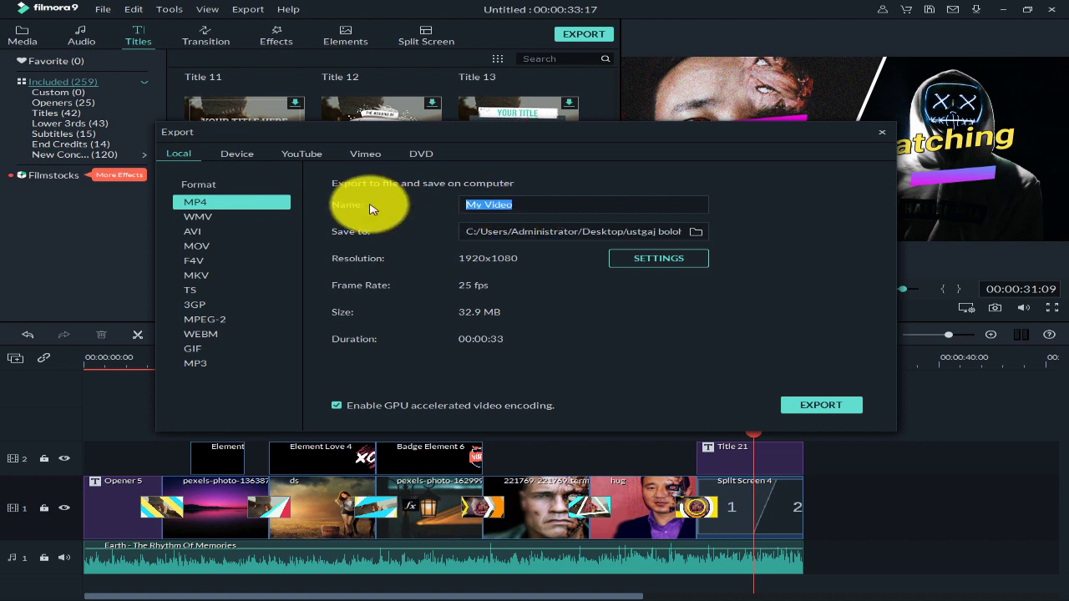
text(Pohoto)
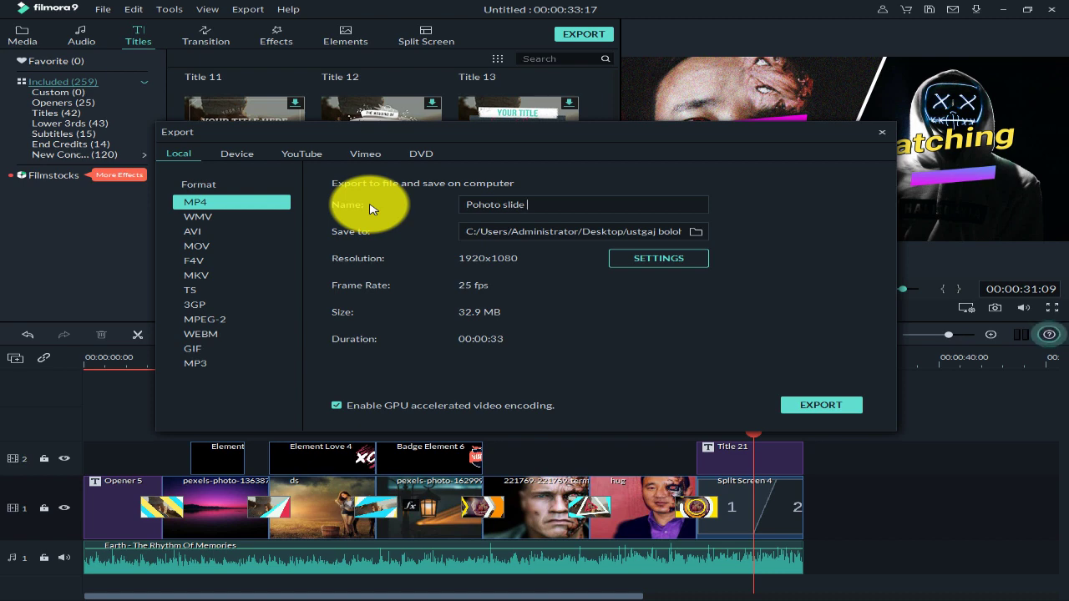
text(tutorial)
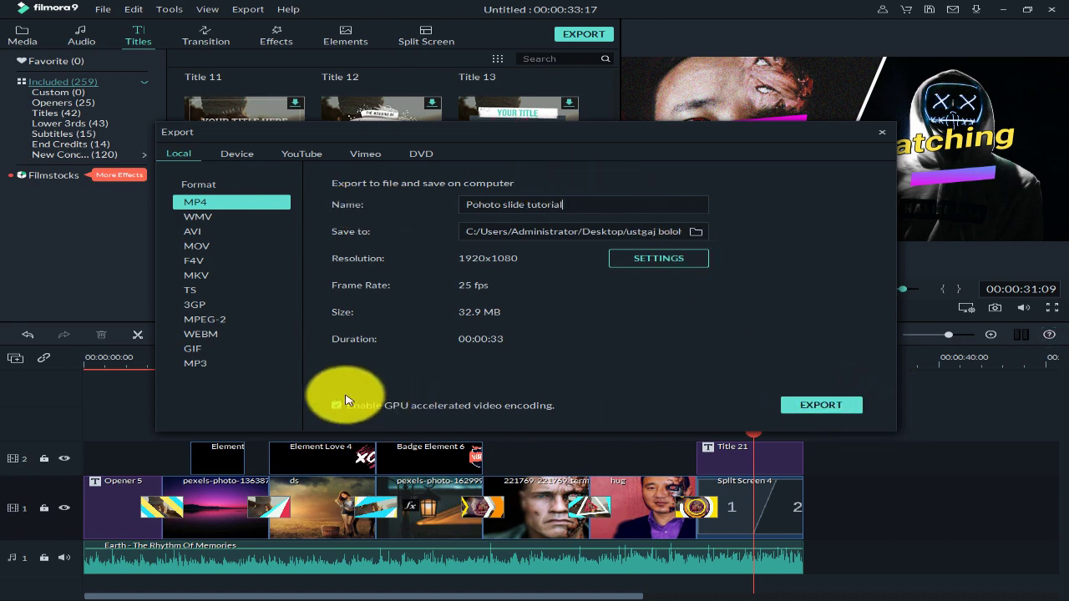
click(821, 408)
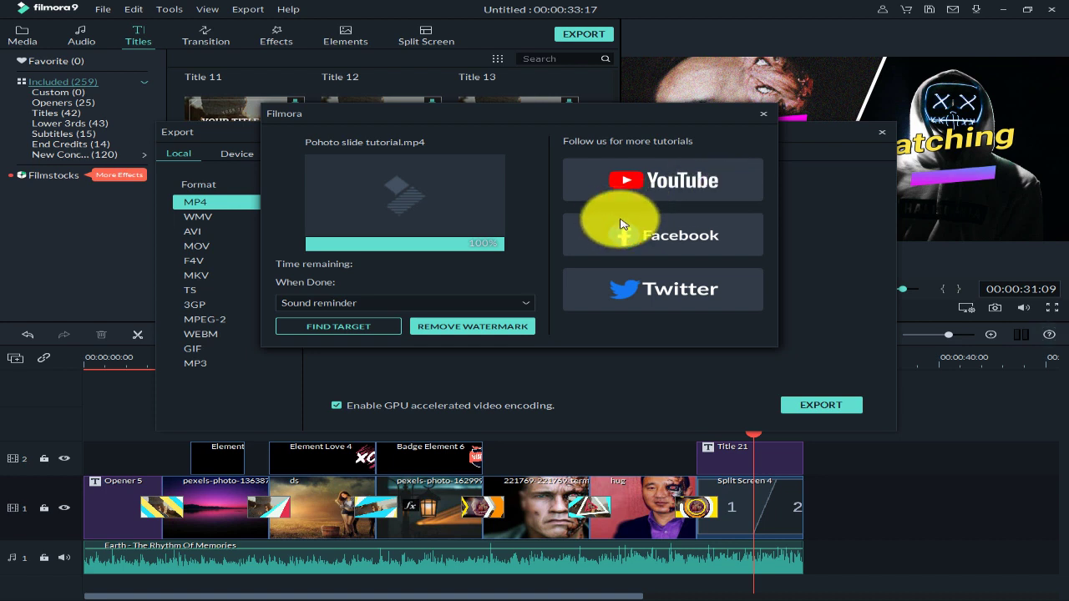
click(763, 114)
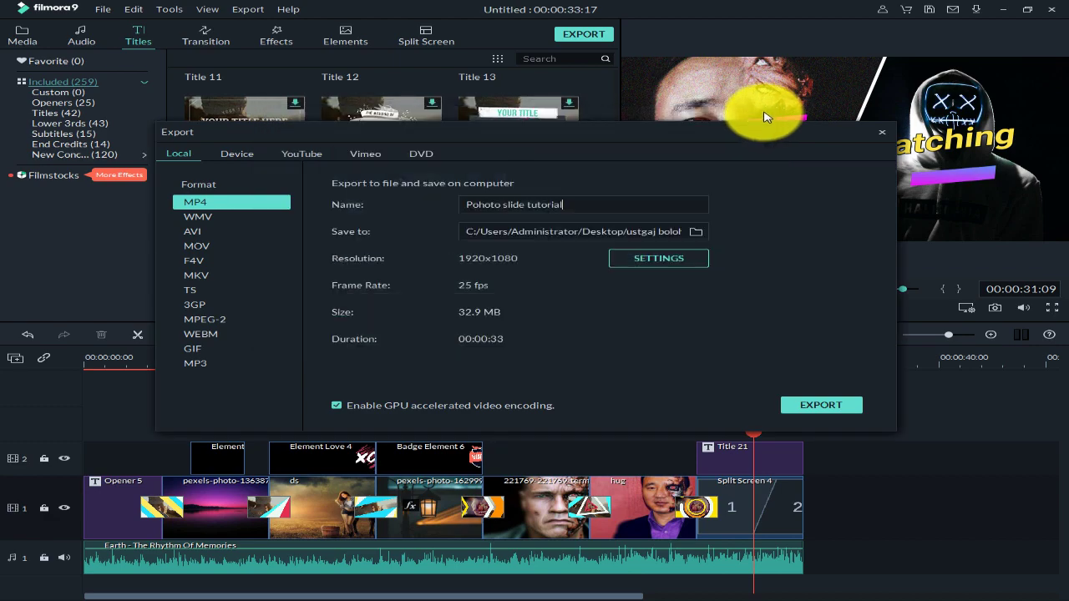
click(883, 133)
Step: Reopen the export settings with the free trial and check which folder exports are saved to
click(1005, 10)
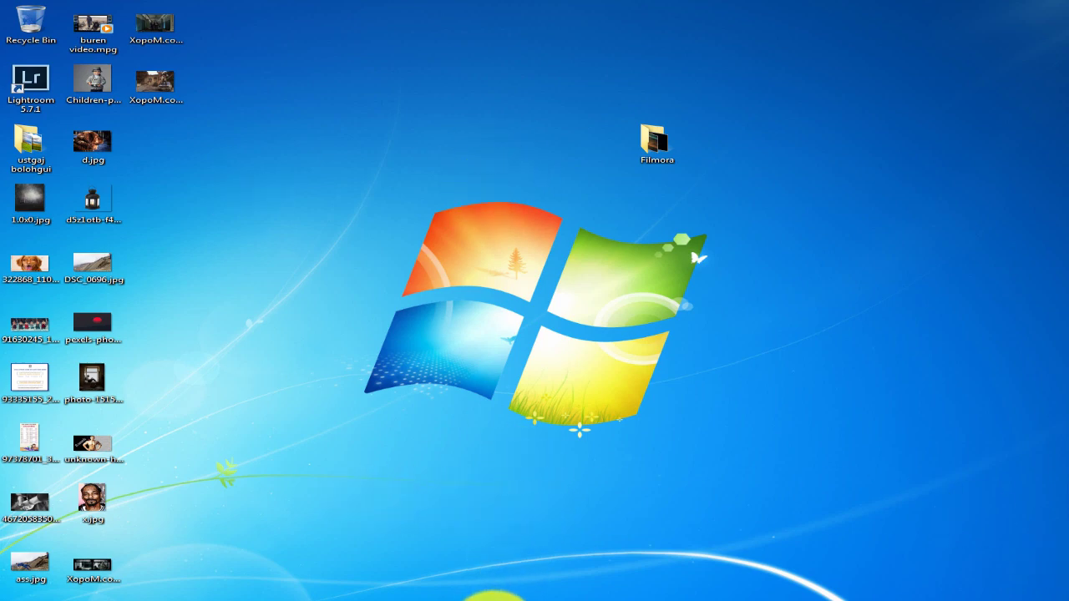
click(494, 598)
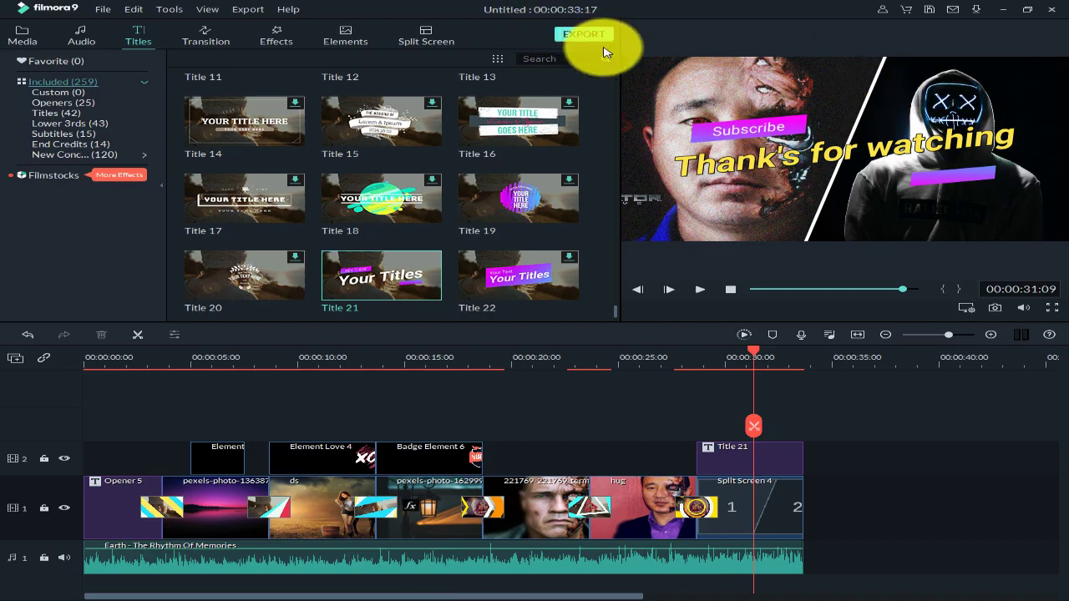
click(602, 40)
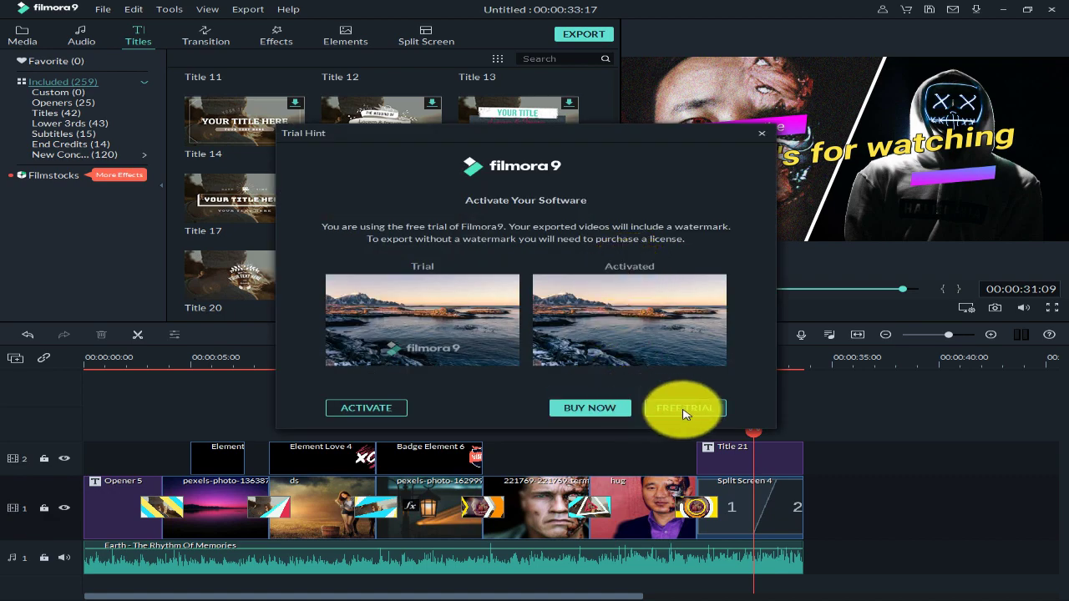
click(684, 409)
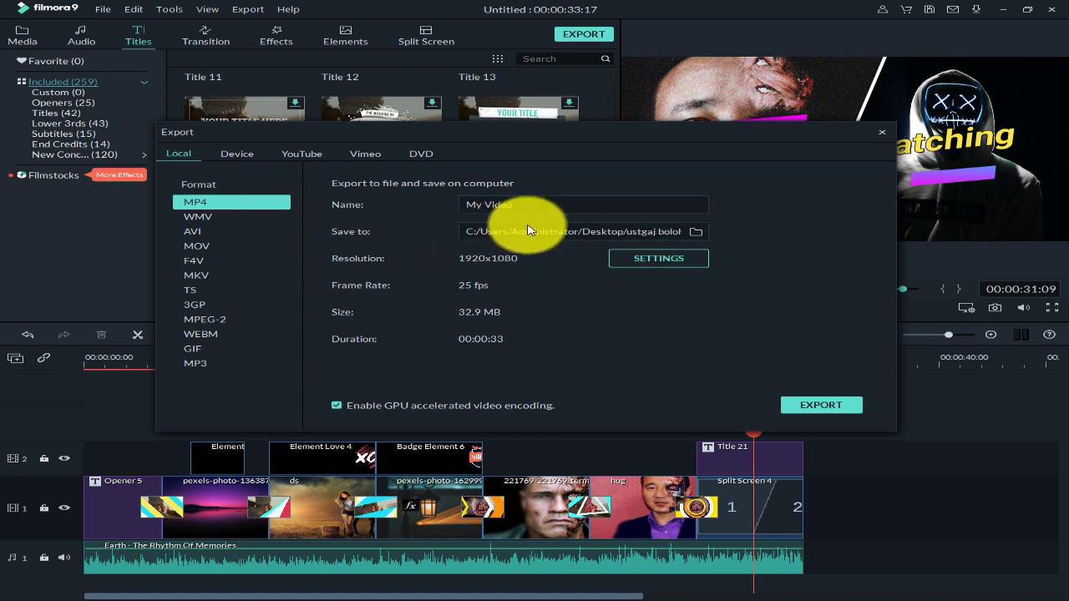
click(695, 234)
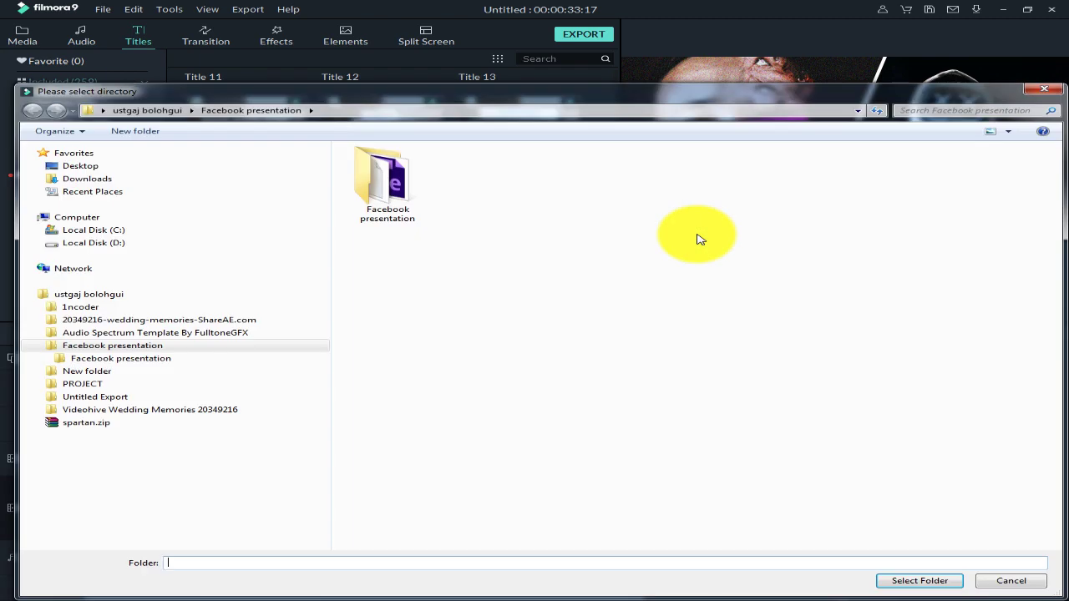
click(1043, 88)
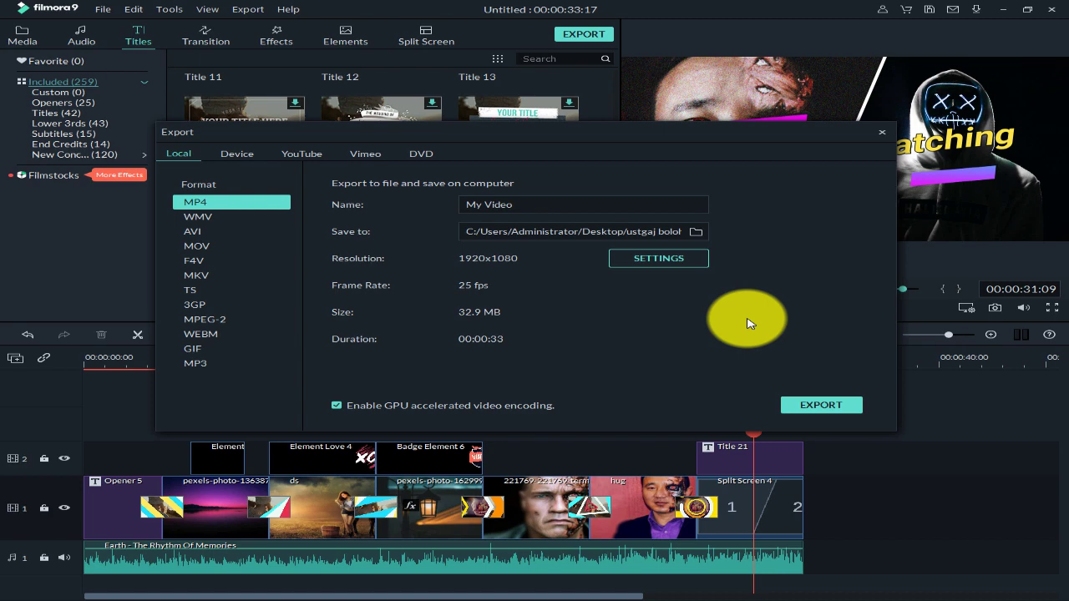
Step: Choose the desktop's Filmora folder as the export location and close the export settings without exporting
click(698, 234)
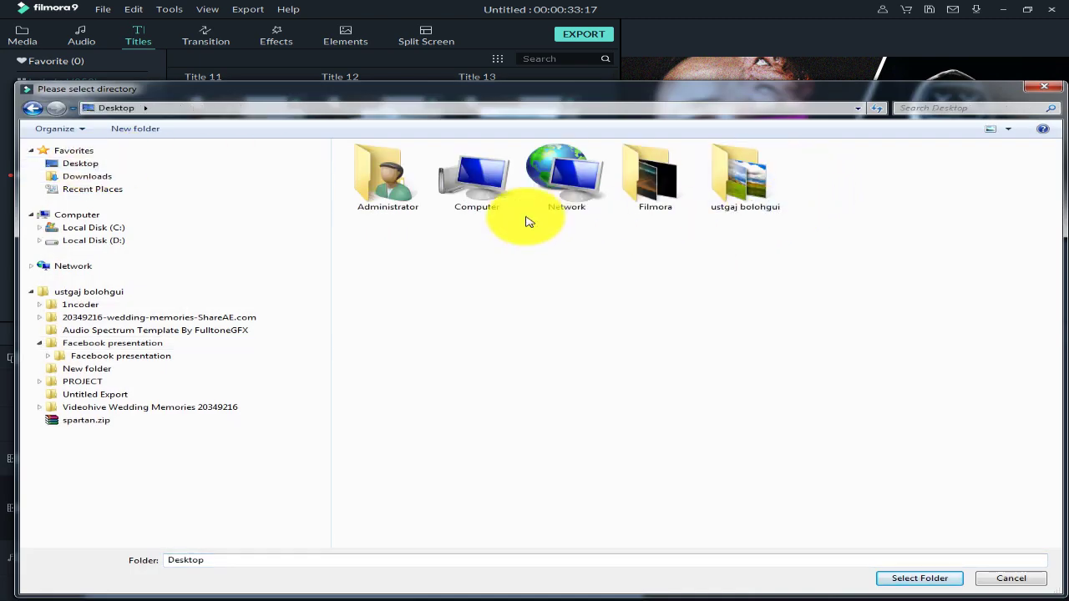
click(646, 177)
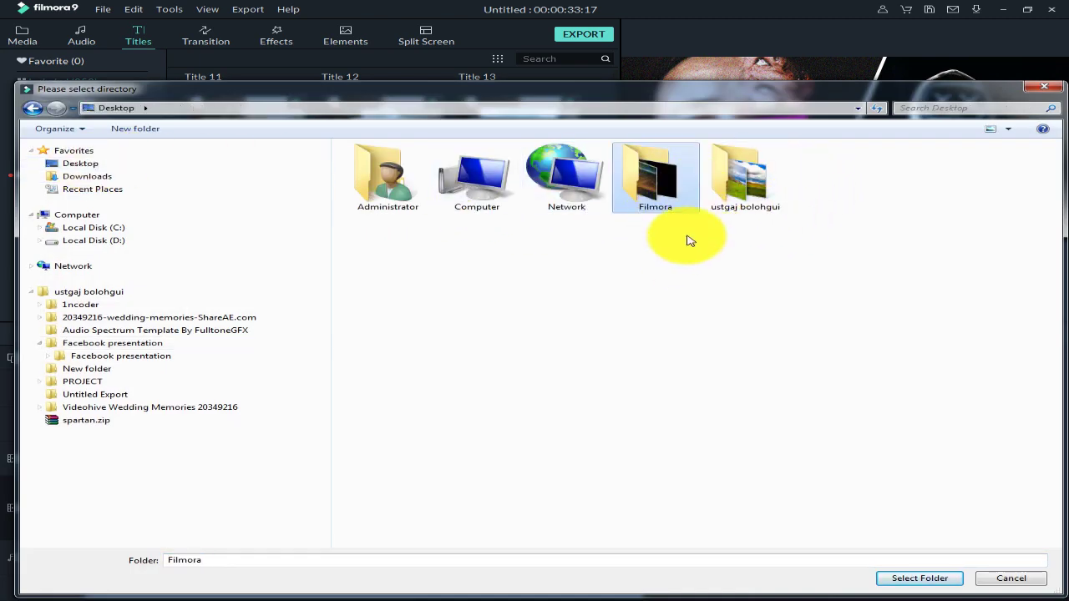
click(930, 580)
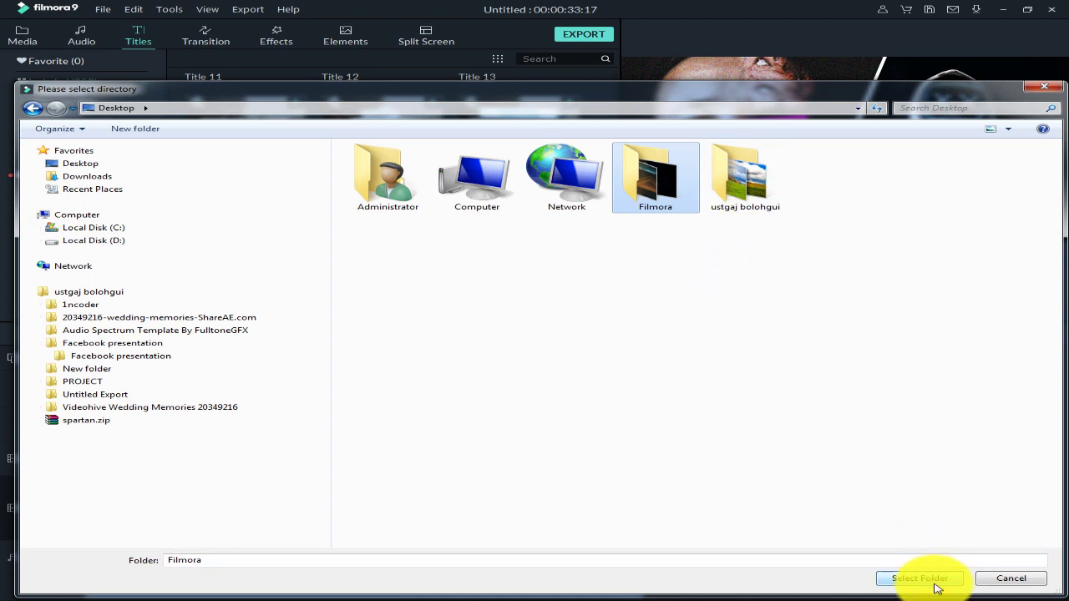
double_click(644, 191)
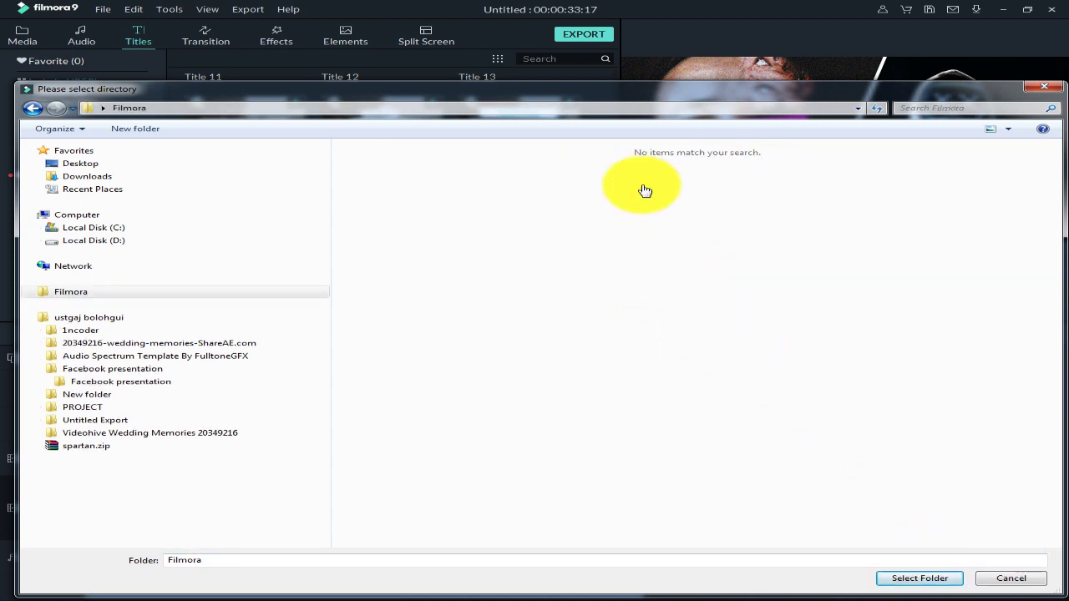
click(935, 579)
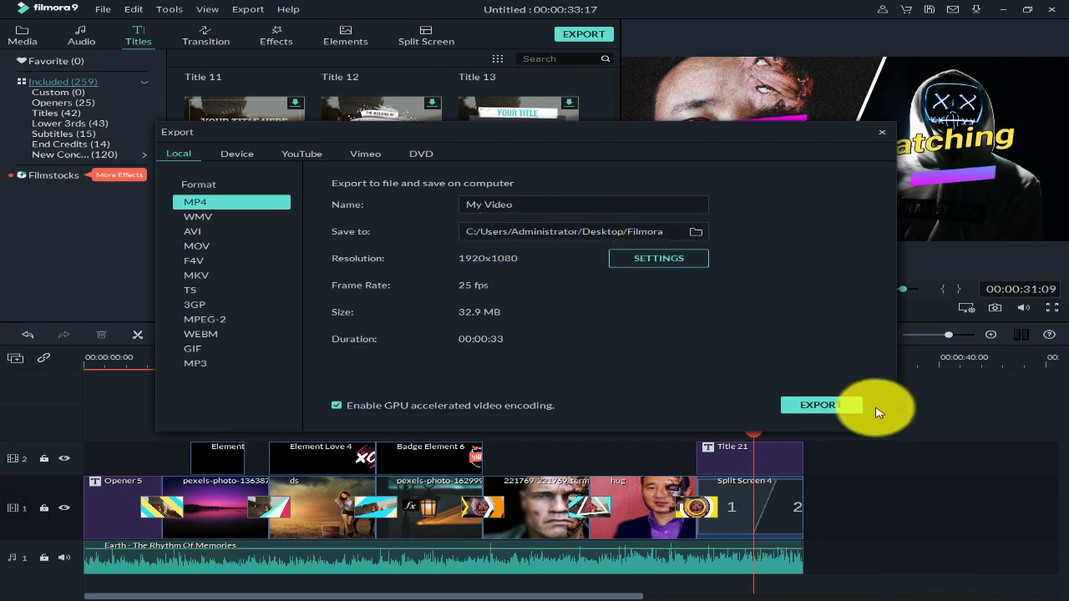
click(883, 134)
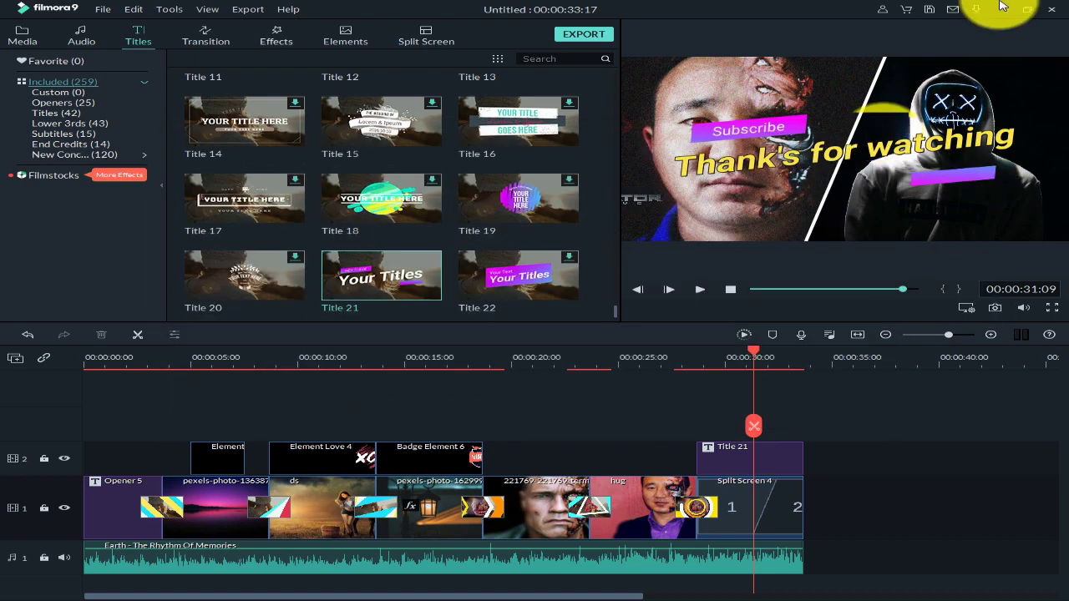
Step: Switch to the desktop and open Pohoto slide tutorial.mp4 from ustgaj bolohgui's Facebook presentation folder with MPC-HC x64
click(1005, 10)
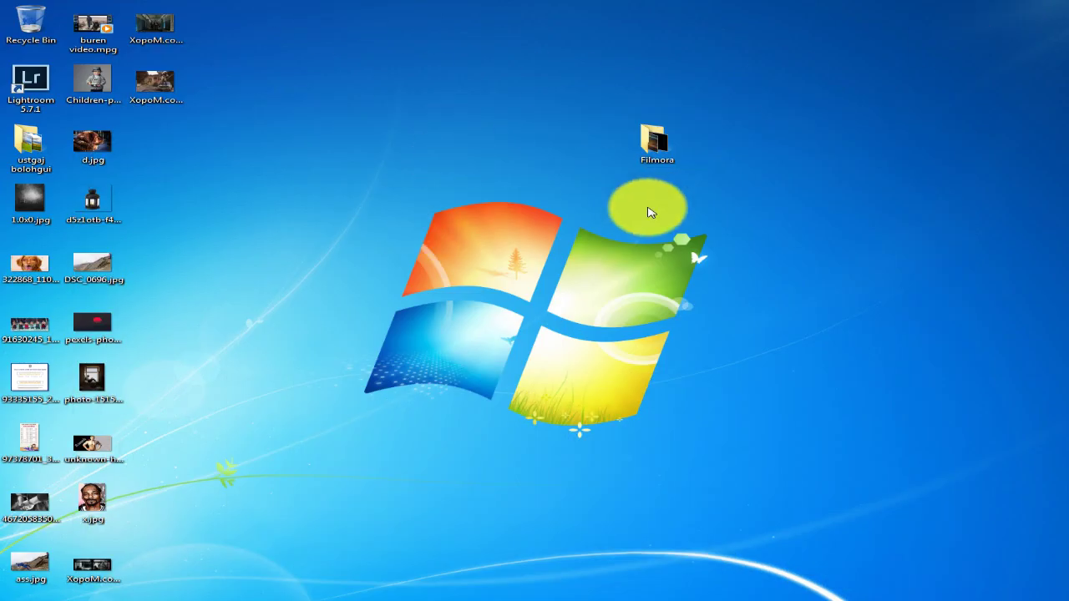
double_click(29, 152)
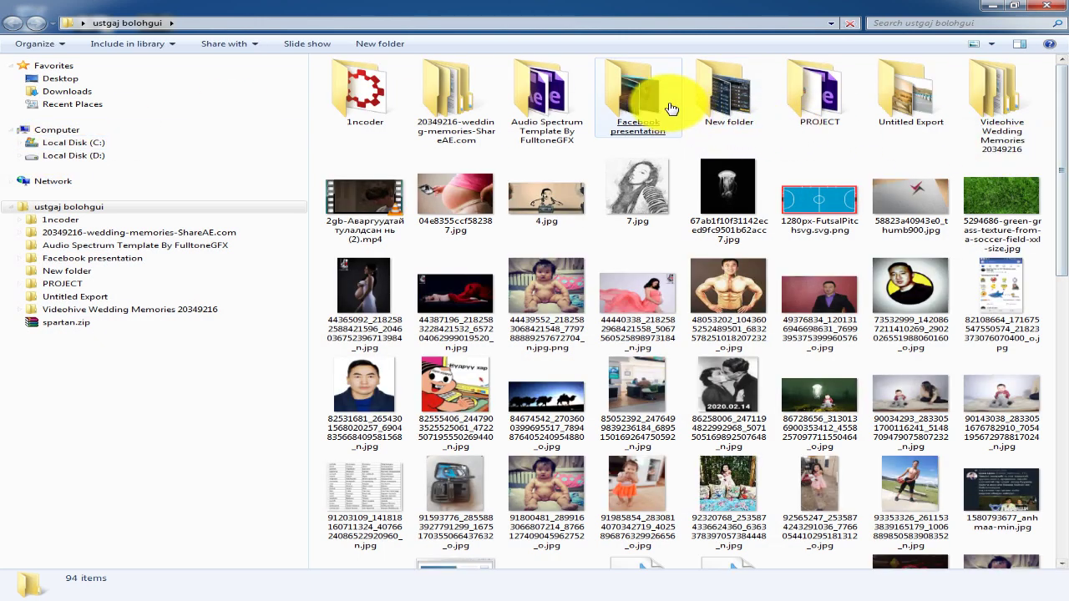
double_click(671, 109)
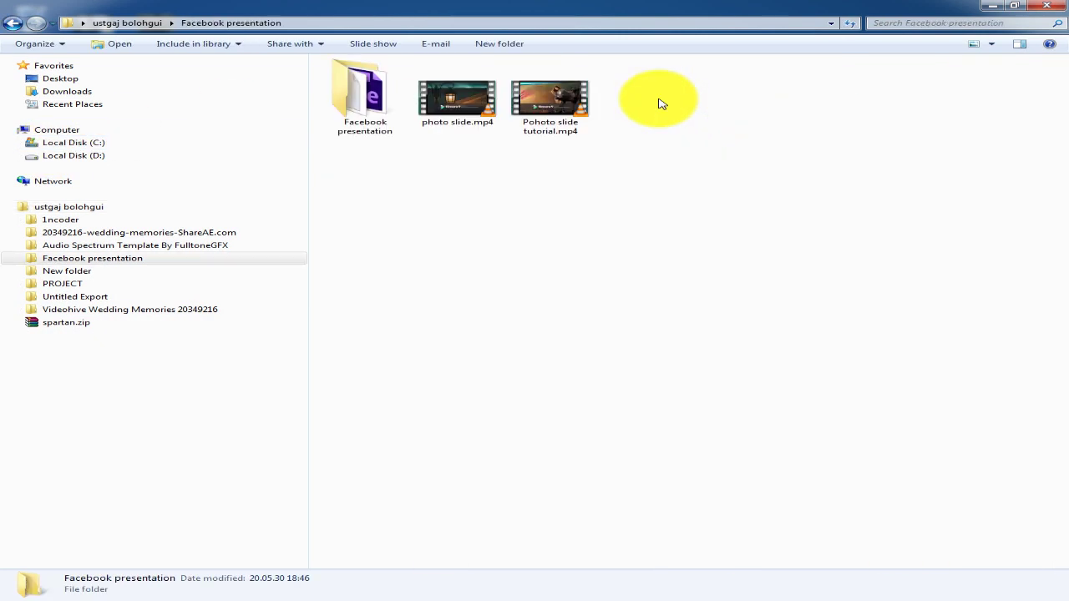
click(551, 93)
right_click(555, 94)
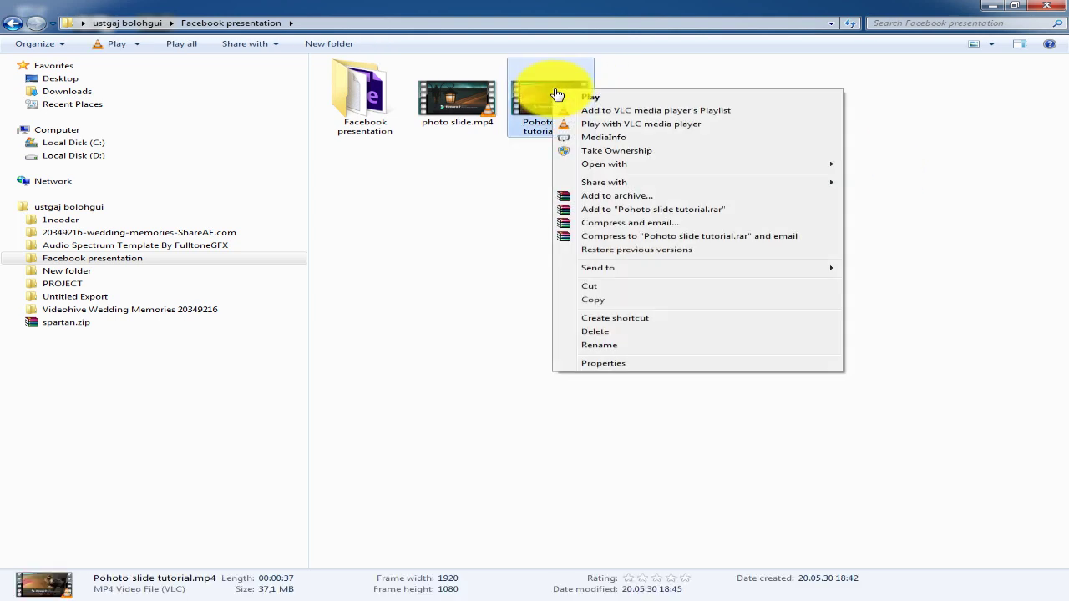
mouse_move(656, 167)
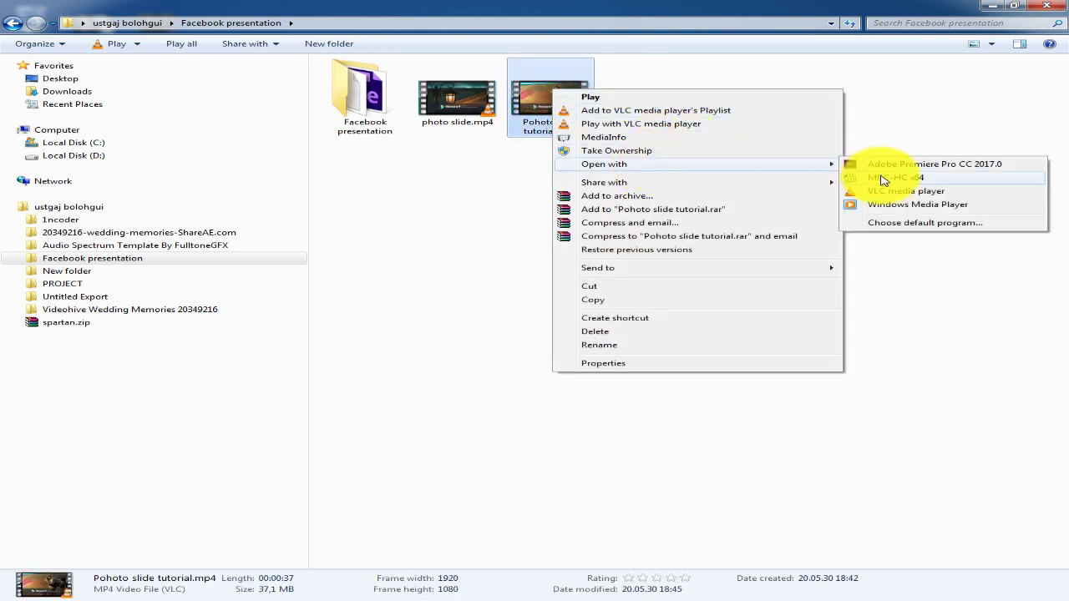
click(884, 178)
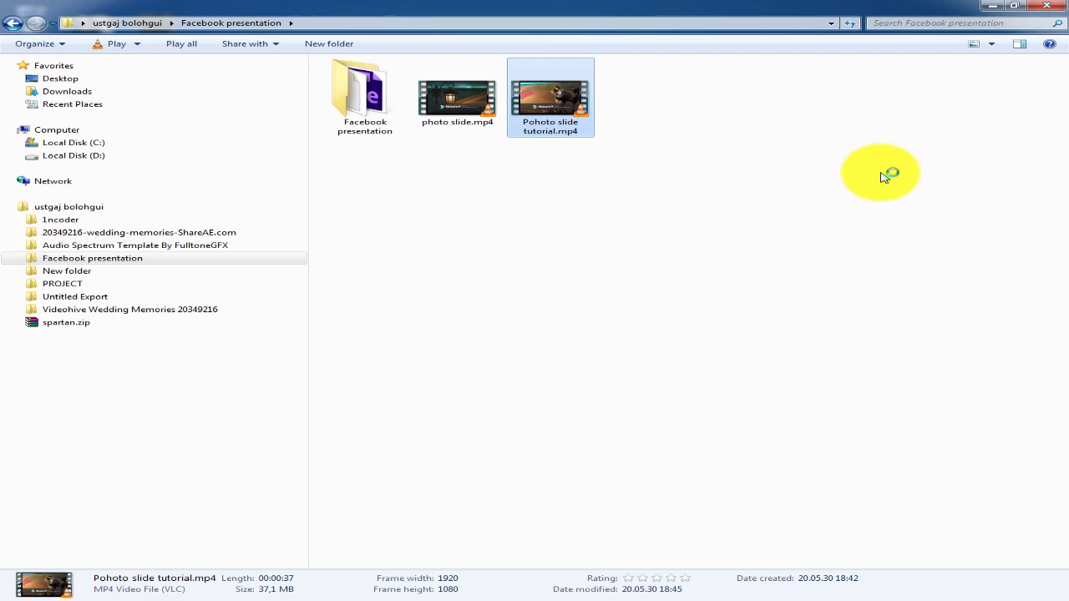